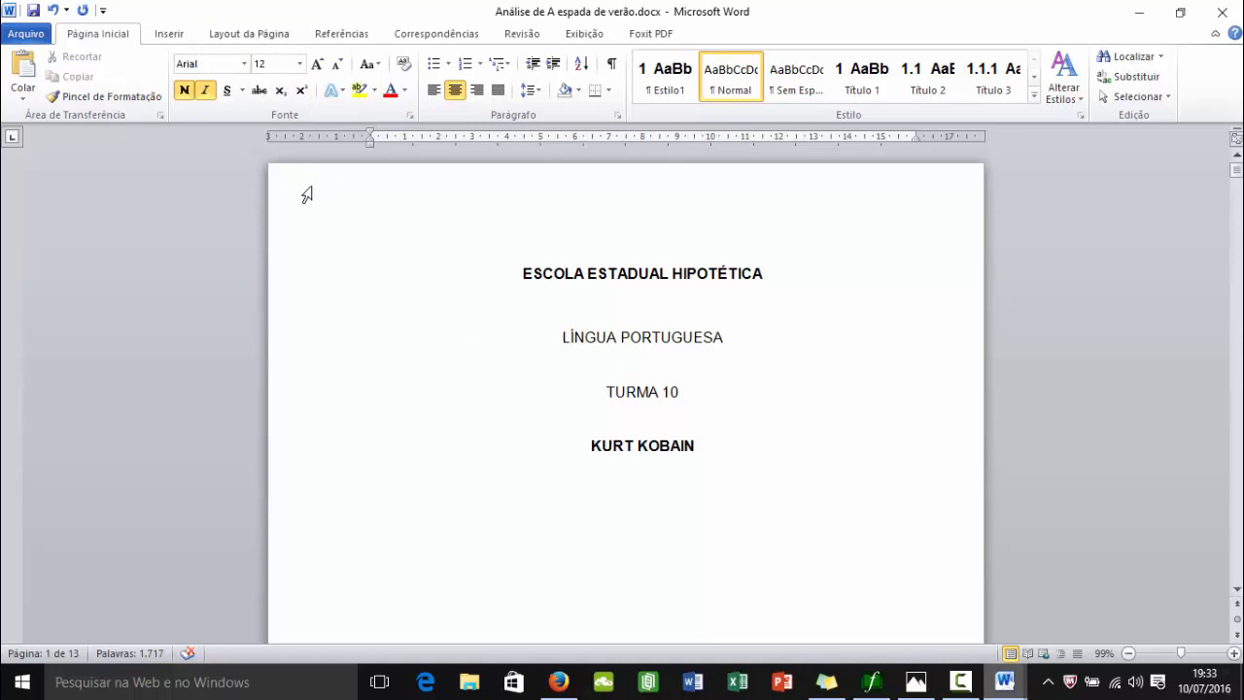
Open the custom page margin settings and set the top margin to 3 cm.
left_click(241, 34)
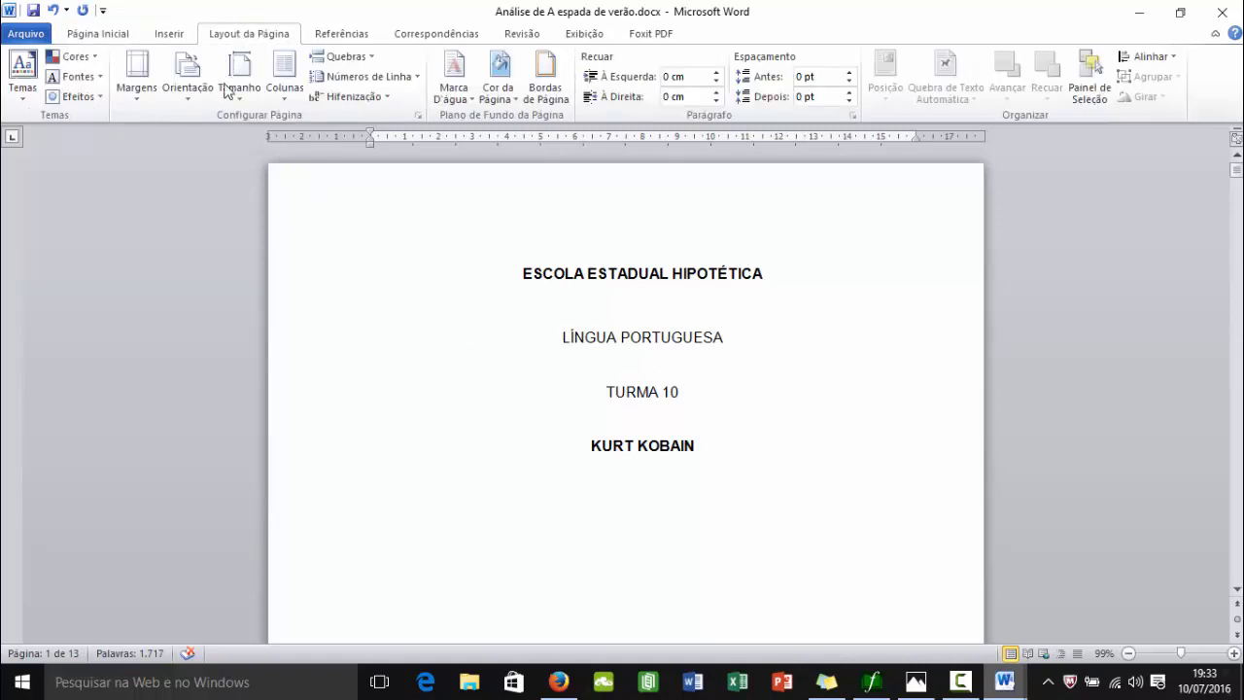
left_click(135, 103)
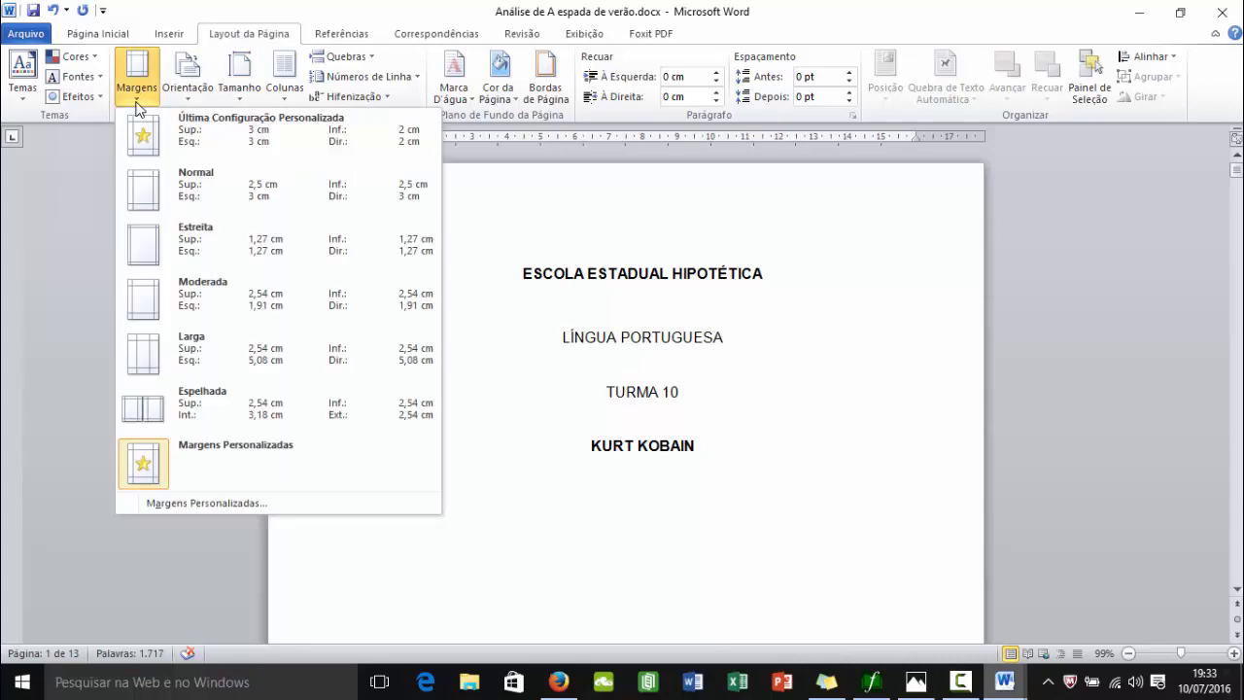
left_click(231, 502)
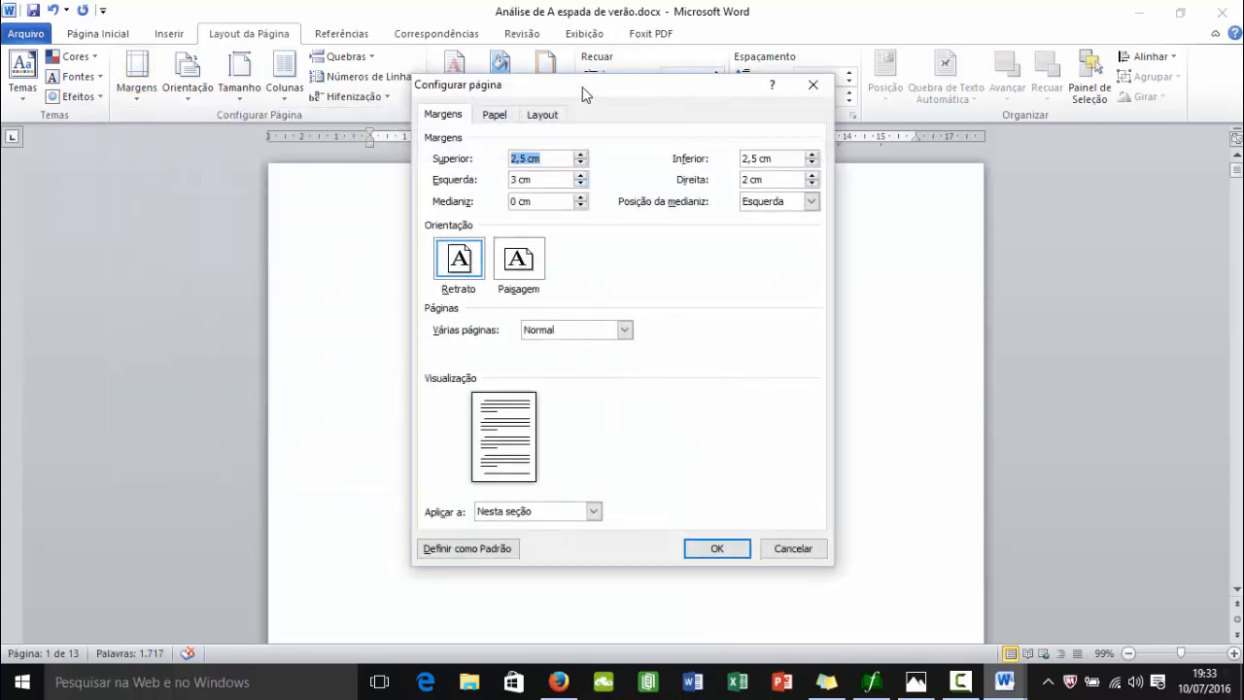
left_click_drag(582, 86, 804, 56)
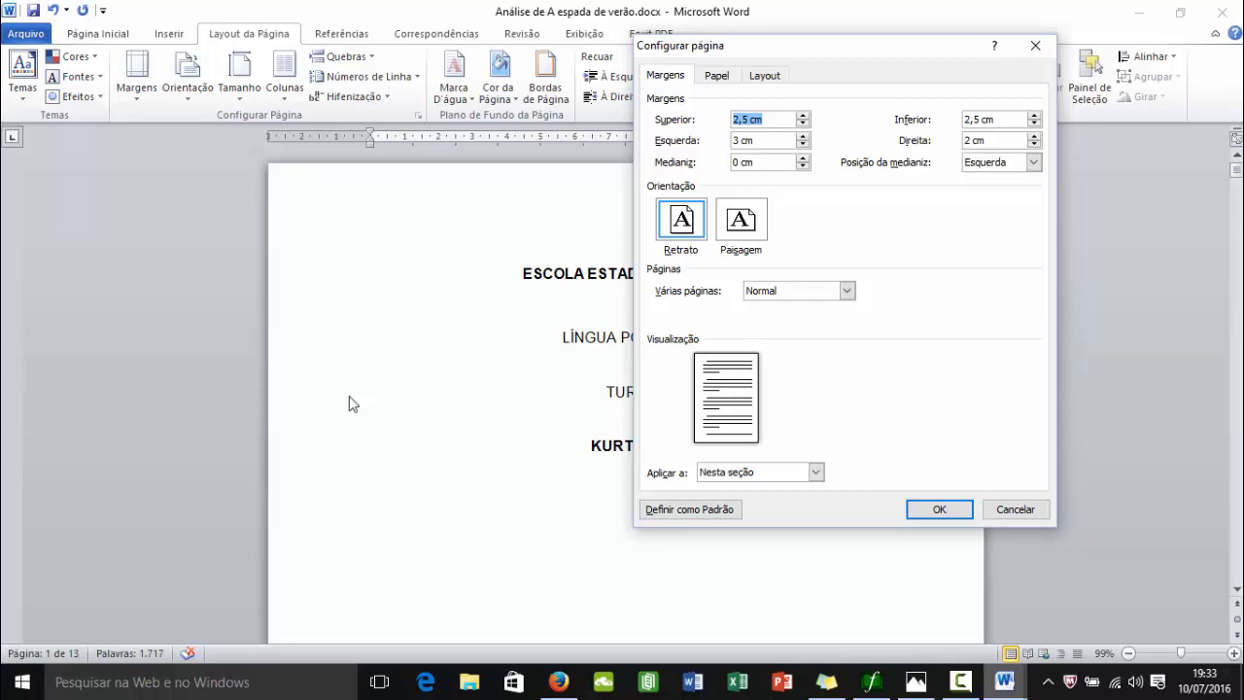
left_click(751, 121)
left_click_drag(738, 120, 723, 116)
key("Delete")
key("Delete")
key("Delete")
key("Delete")
type("3")
Set the bottom margin to 2 cm and apply the page setup to the current section.
left_click_drag(971, 119, 941, 119)
key("Delete")
key("Delete")
key("Delete")
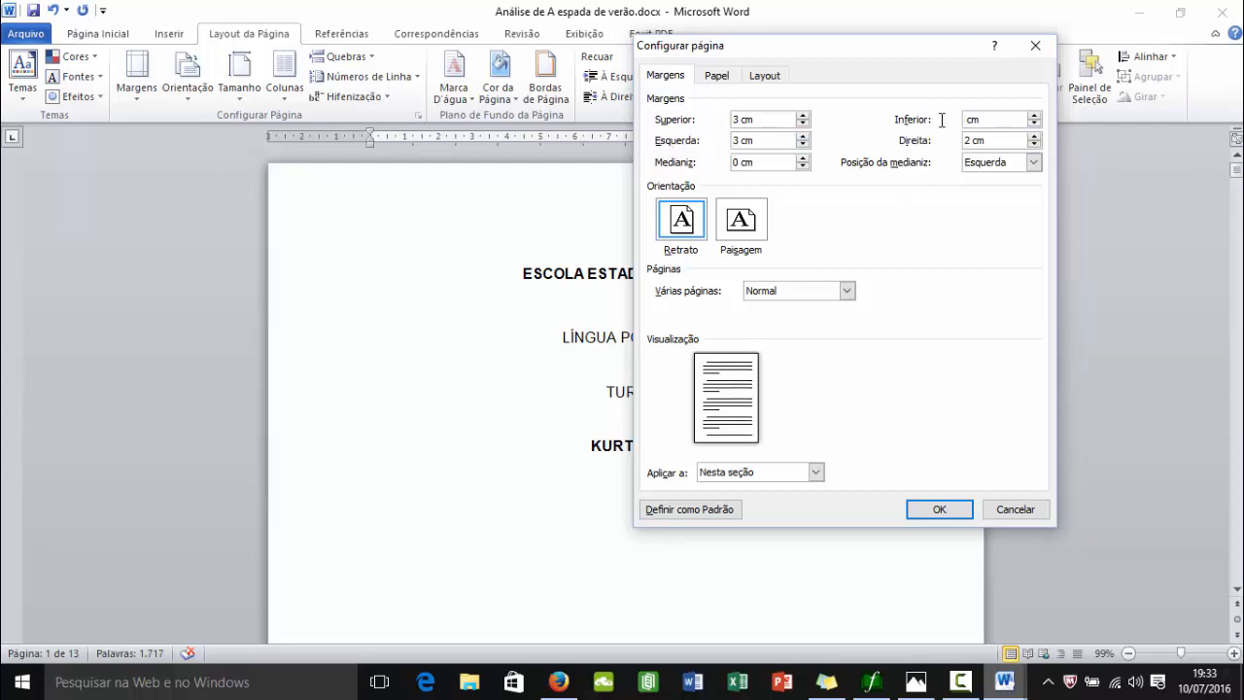
type("2")
left_click(941, 510)
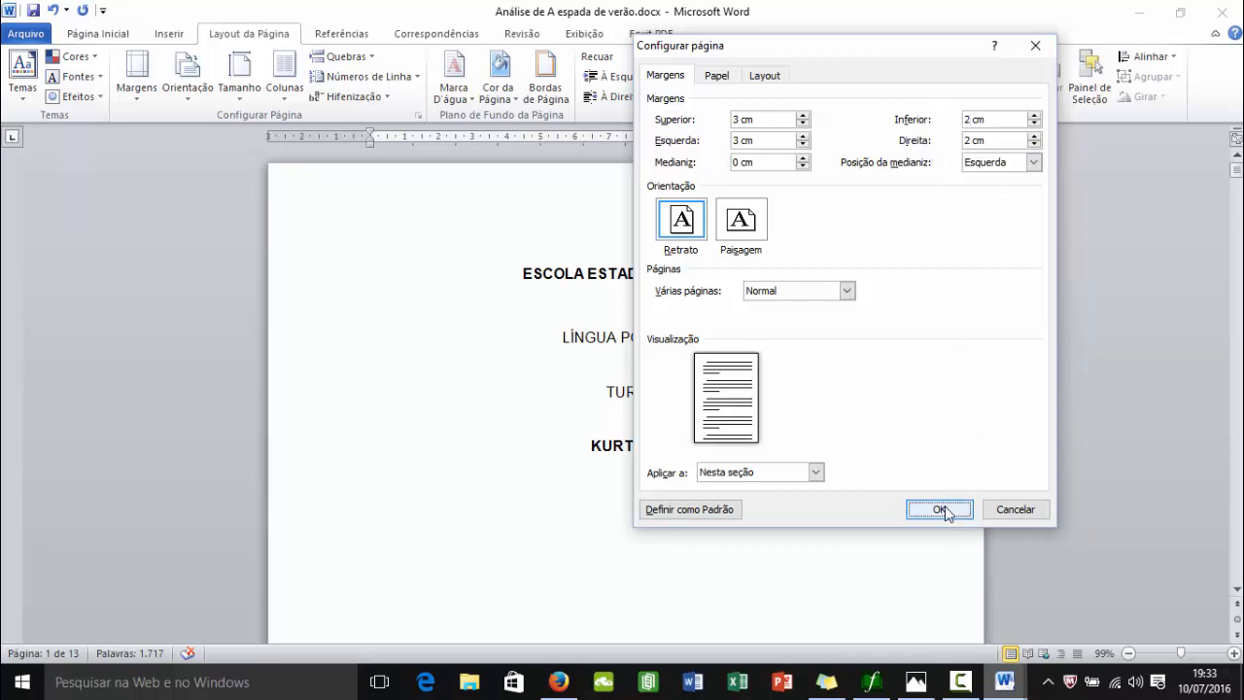
Examine the cover page's school, subject, class and author lines, the work's title, and the city and year at the foot.
scroll(686, 389, "down", 15)
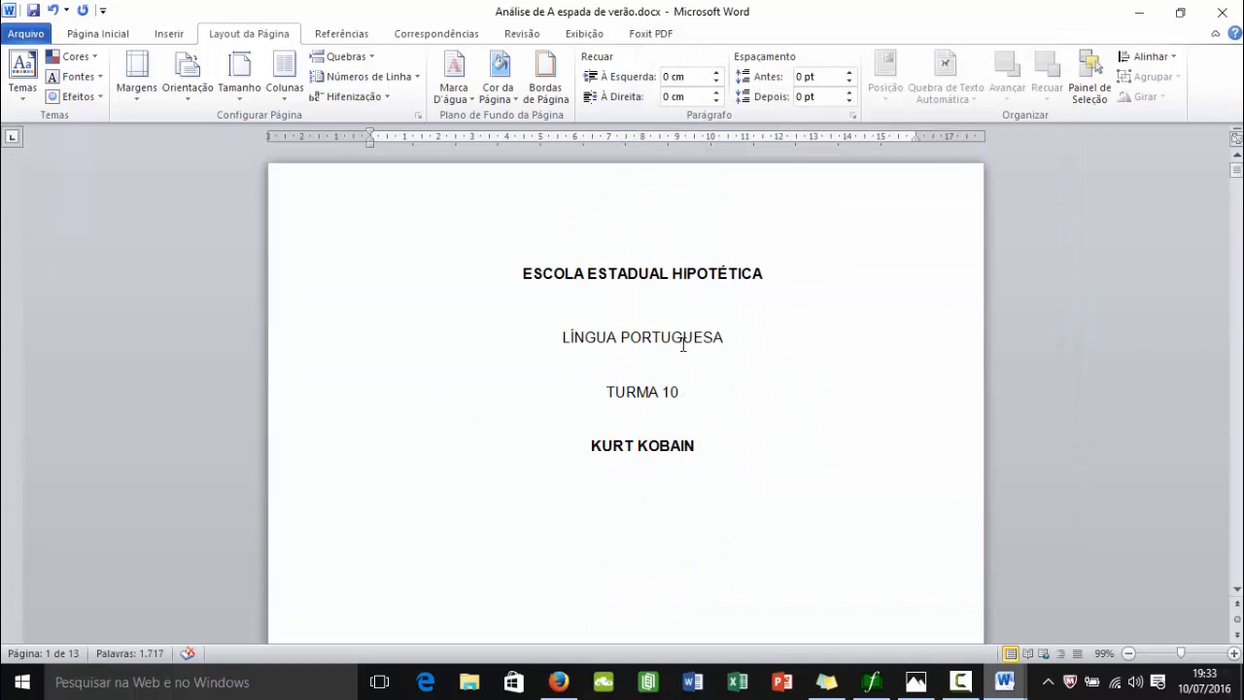
scroll(680, 343, "down", 1)
scroll(674, 347, "up", 1)
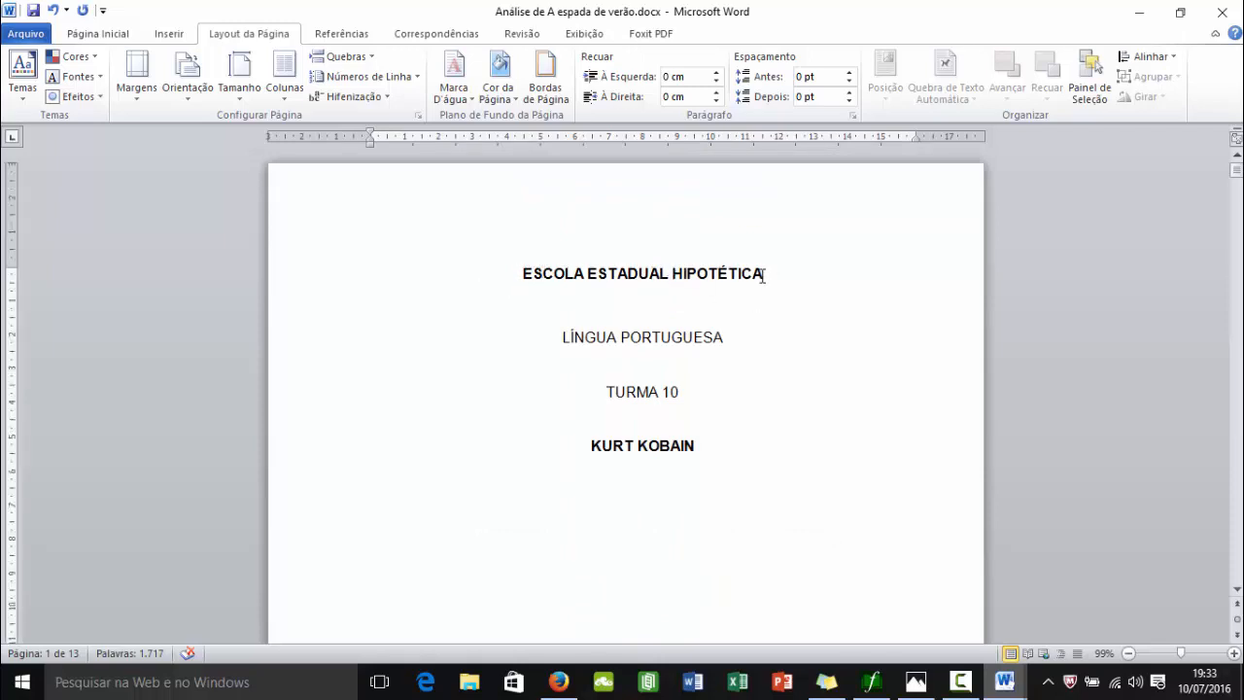
left_click_drag(522, 273, 753, 280)
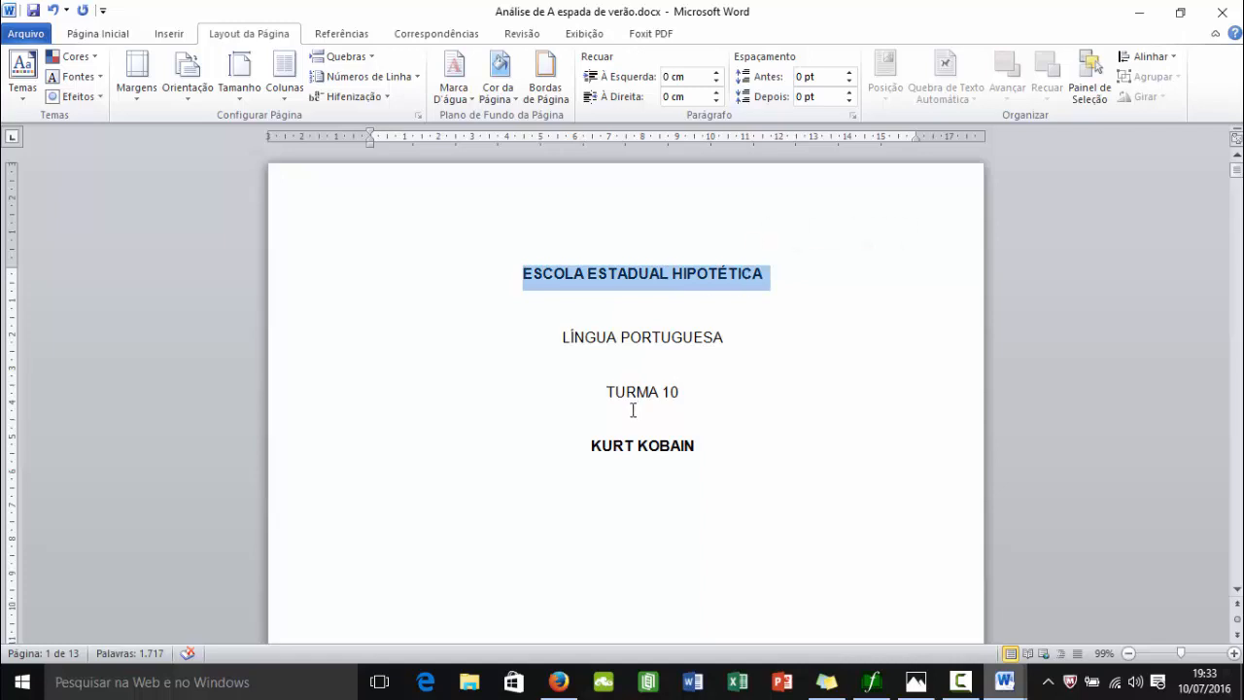
left_click_drag(591, 445, 700, 449)
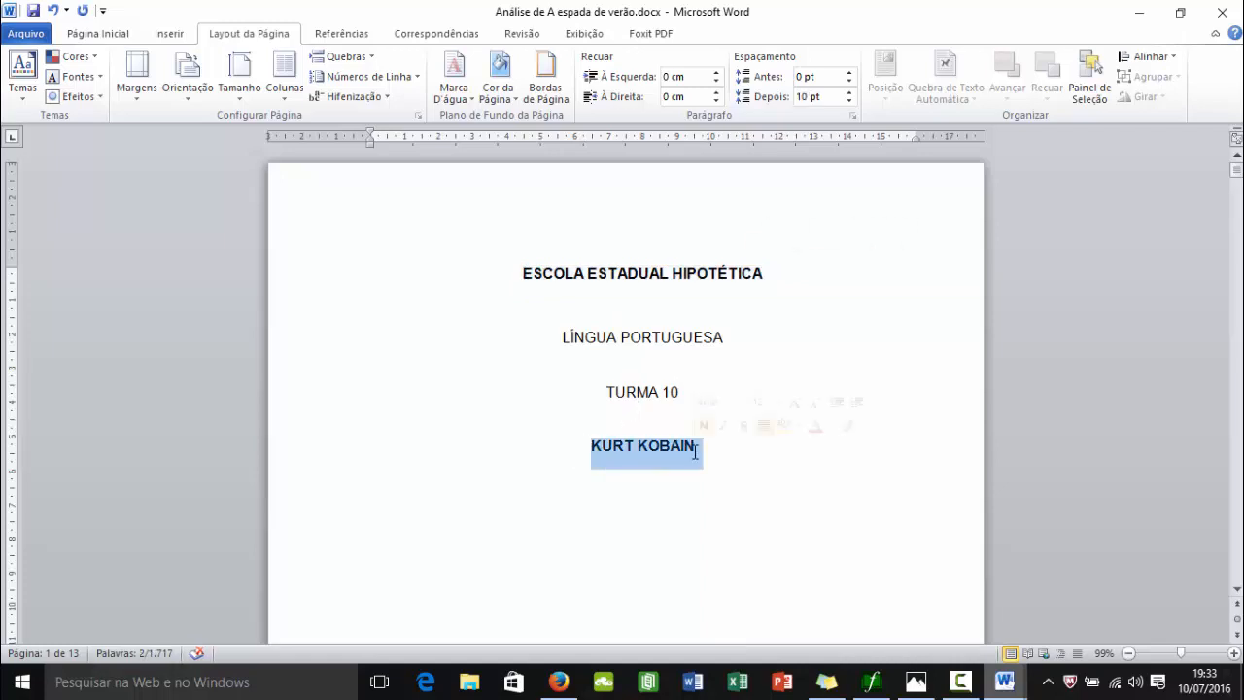
left_click_drag(562, 337, 695, 399)
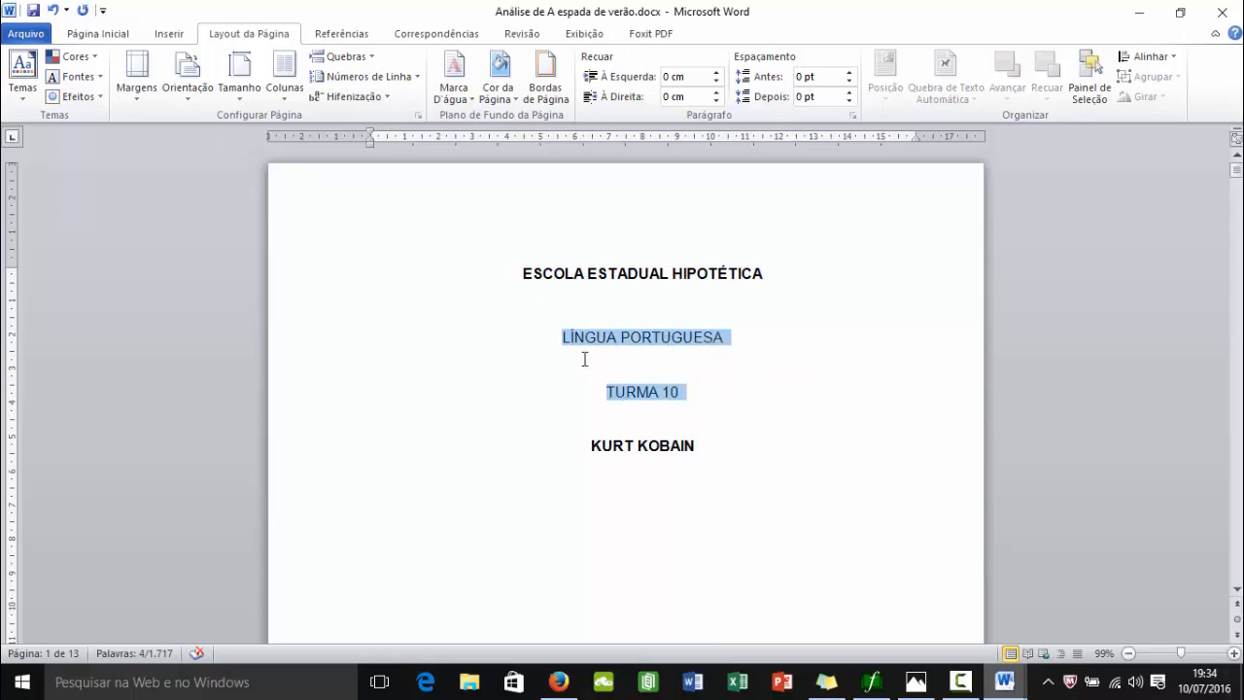
left_click(750, 412)
scroll(719, 425, "down", 6)
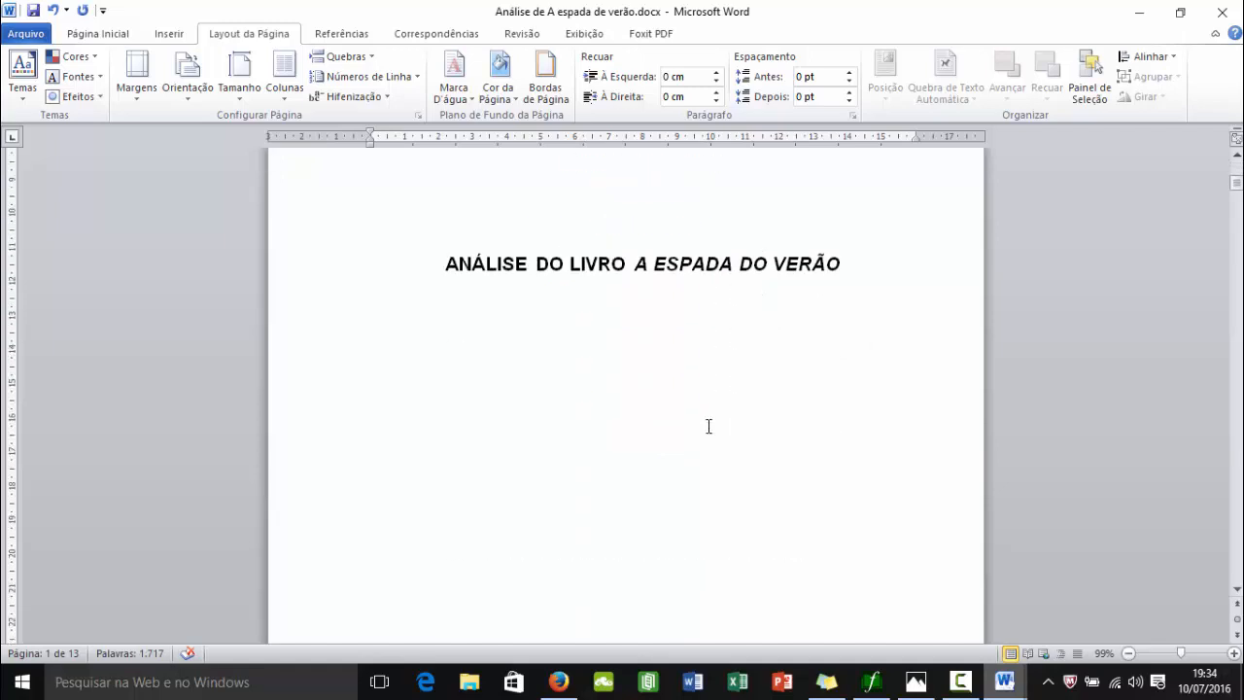
scroll(709, 424, "up", 4)
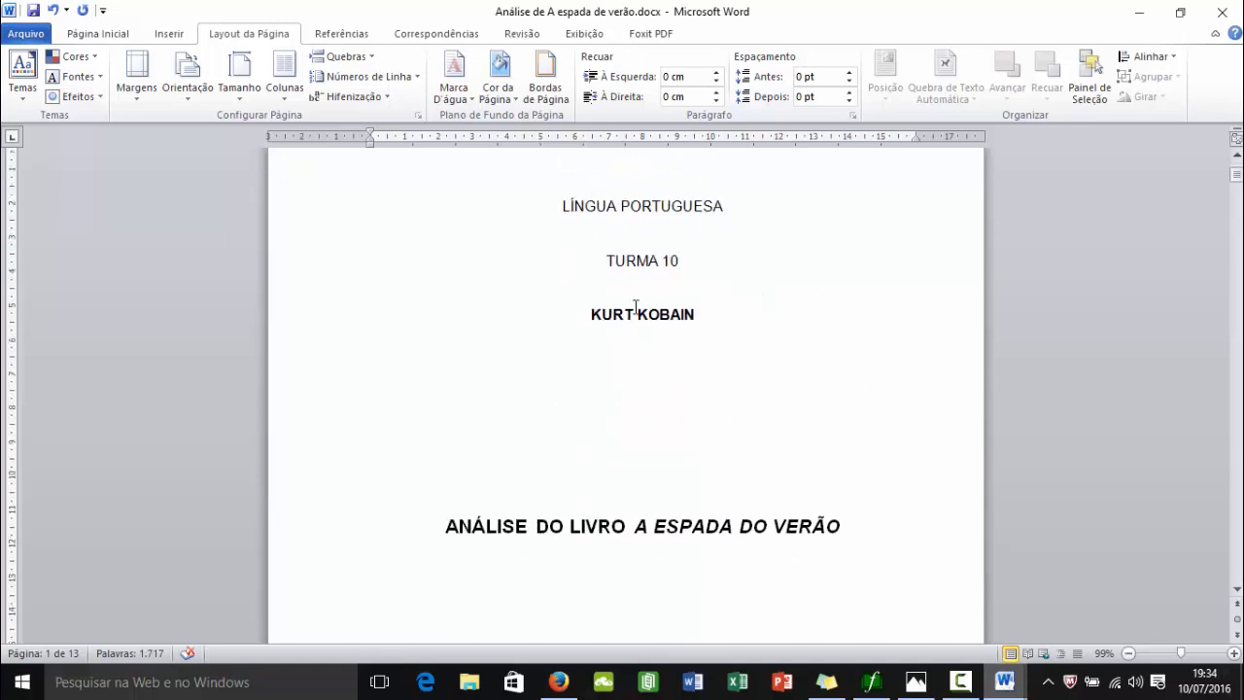
scroll(636, 307, "down", 2)
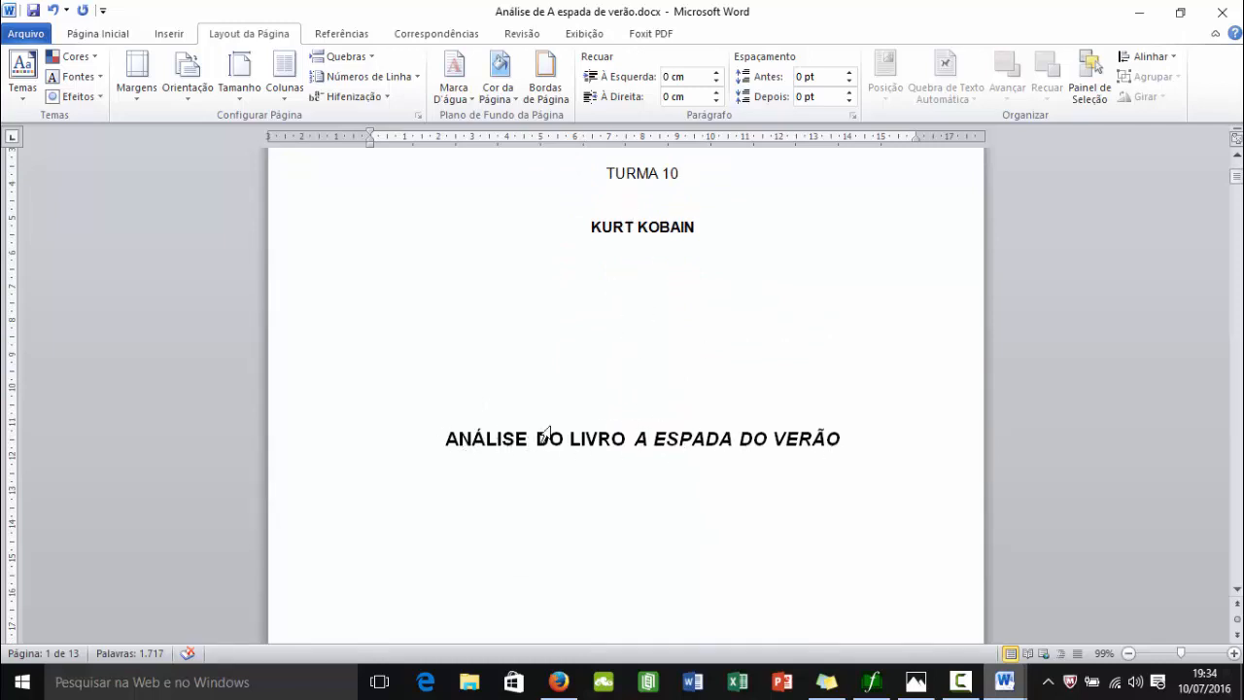
scroll(610, 436, "down", 10)
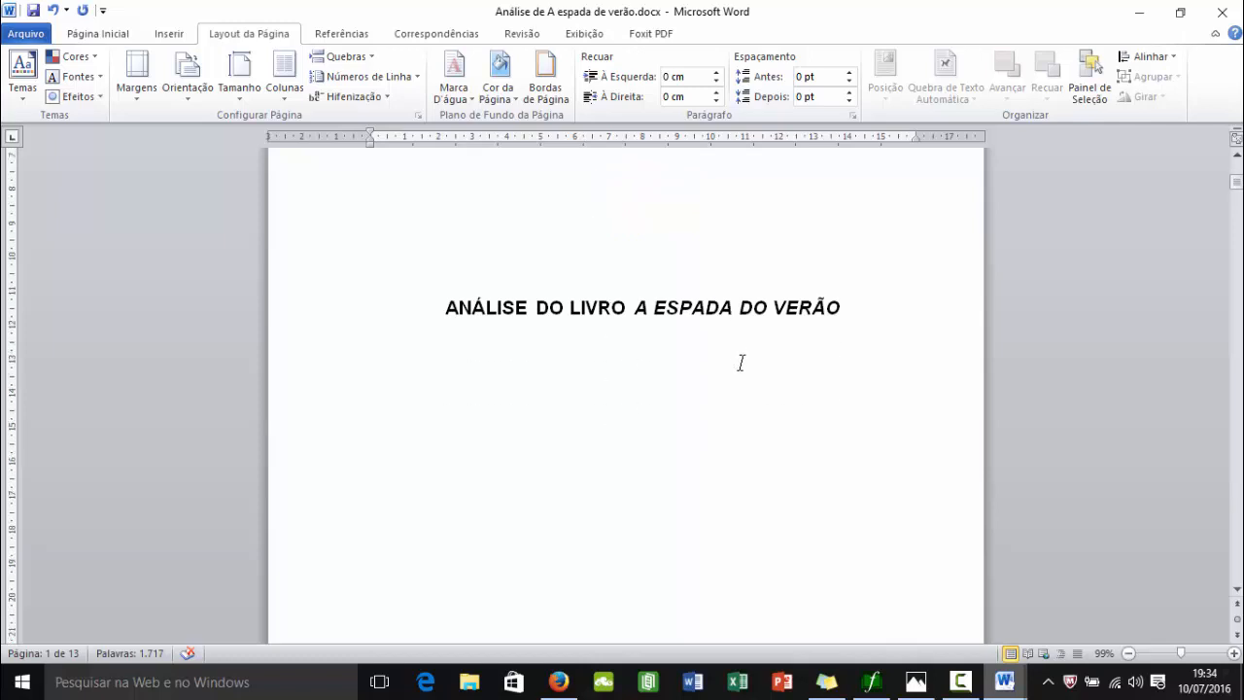
scroll(743, 364, "down", 2)
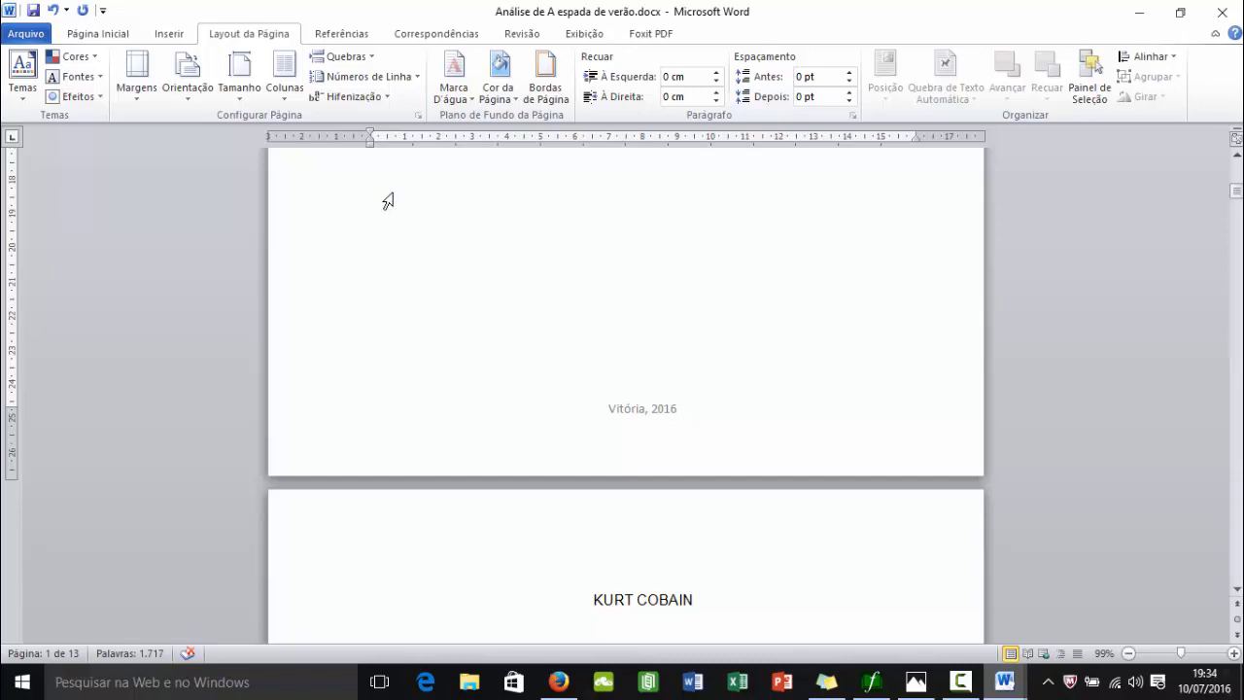
Try inserting the blank "Em Branco" footer on the cover page.
left_click(171, 33)
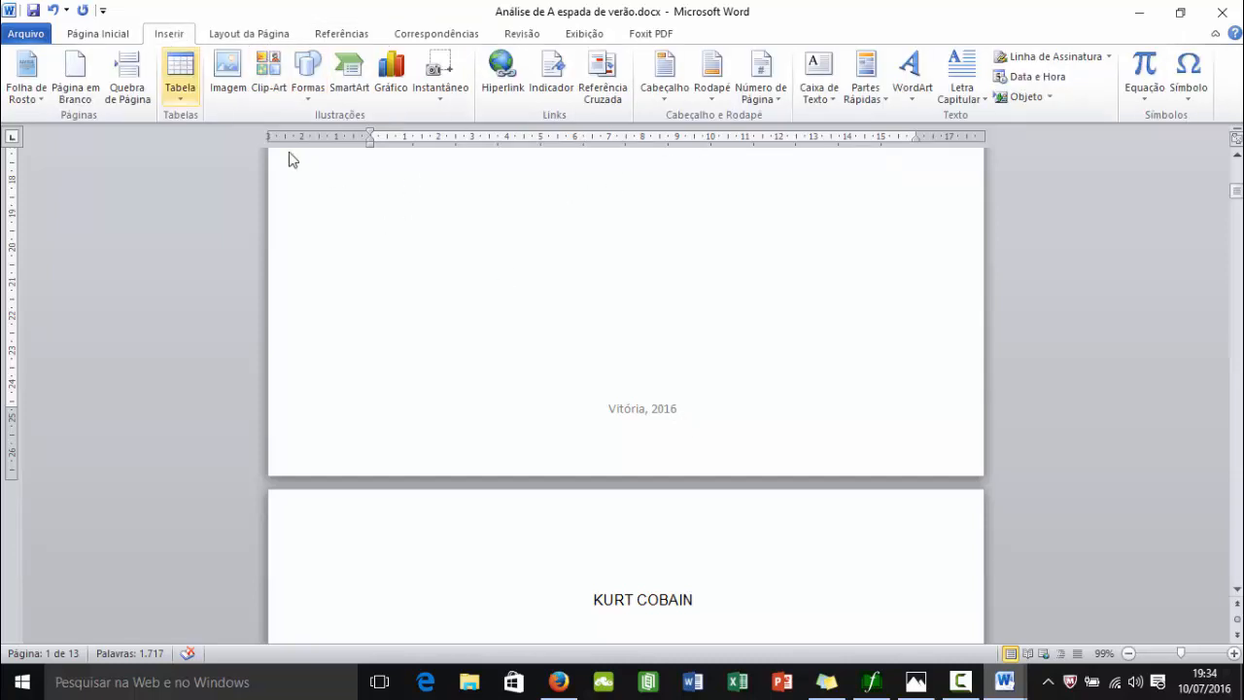
left_click(717, 97)
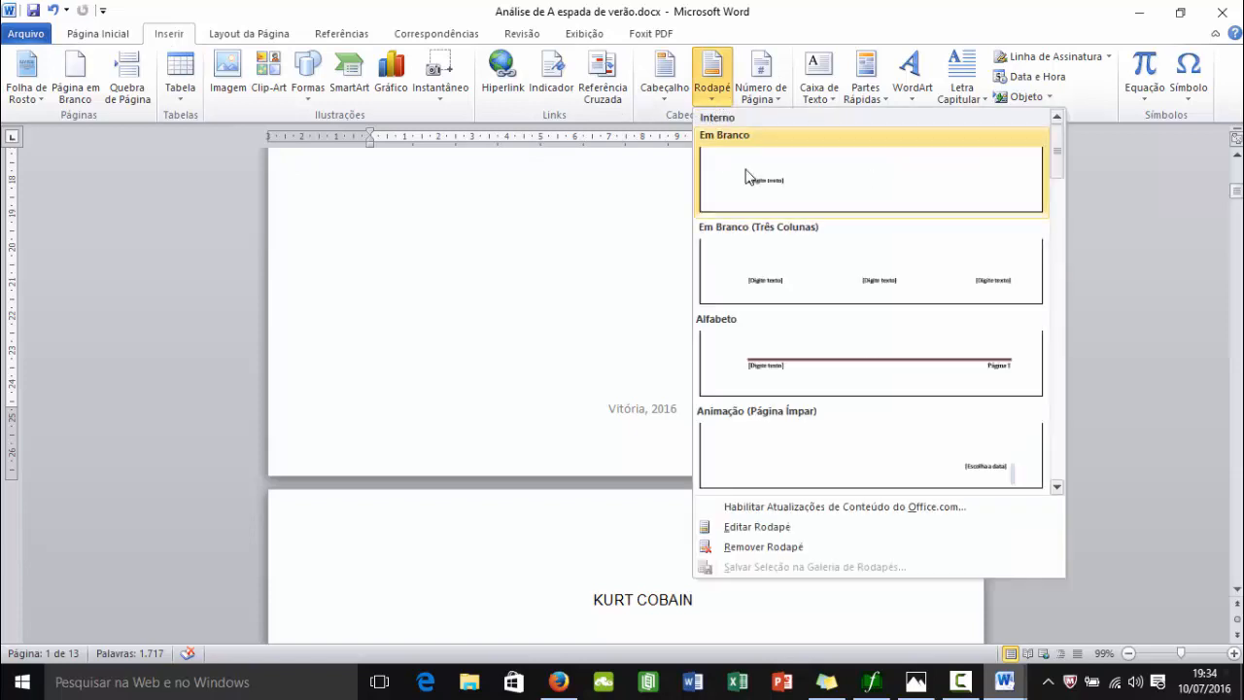
left_click(792, 190)
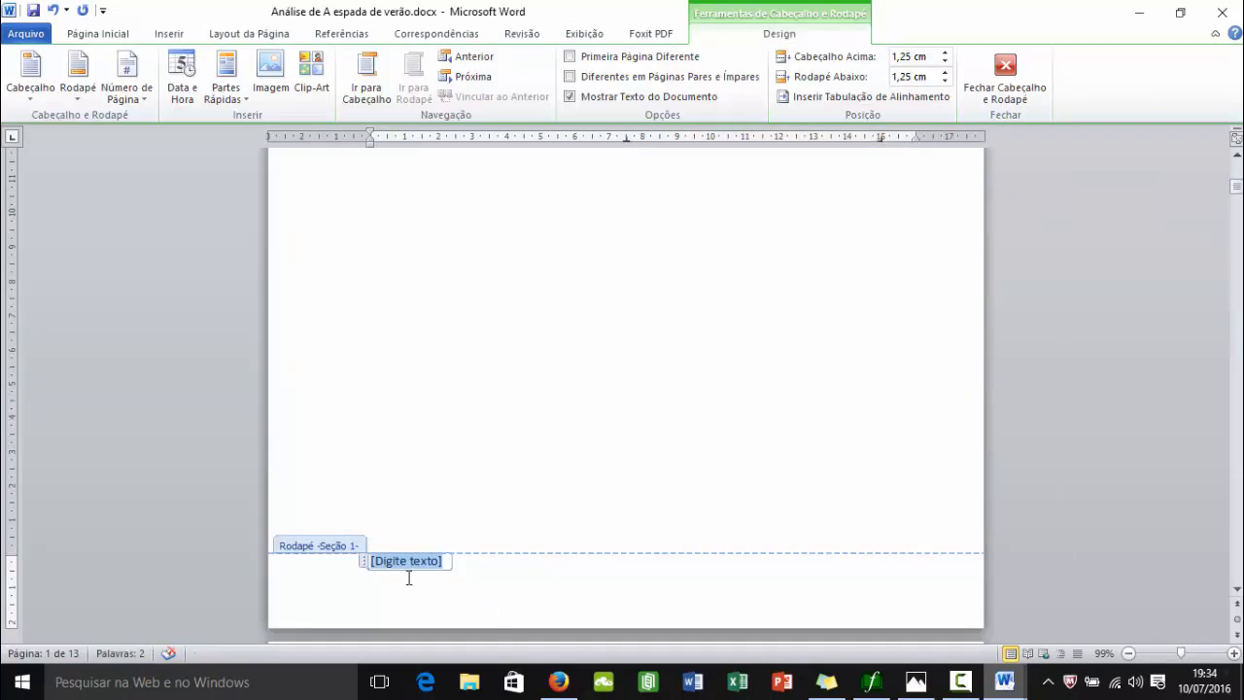
double_click(846, 391)
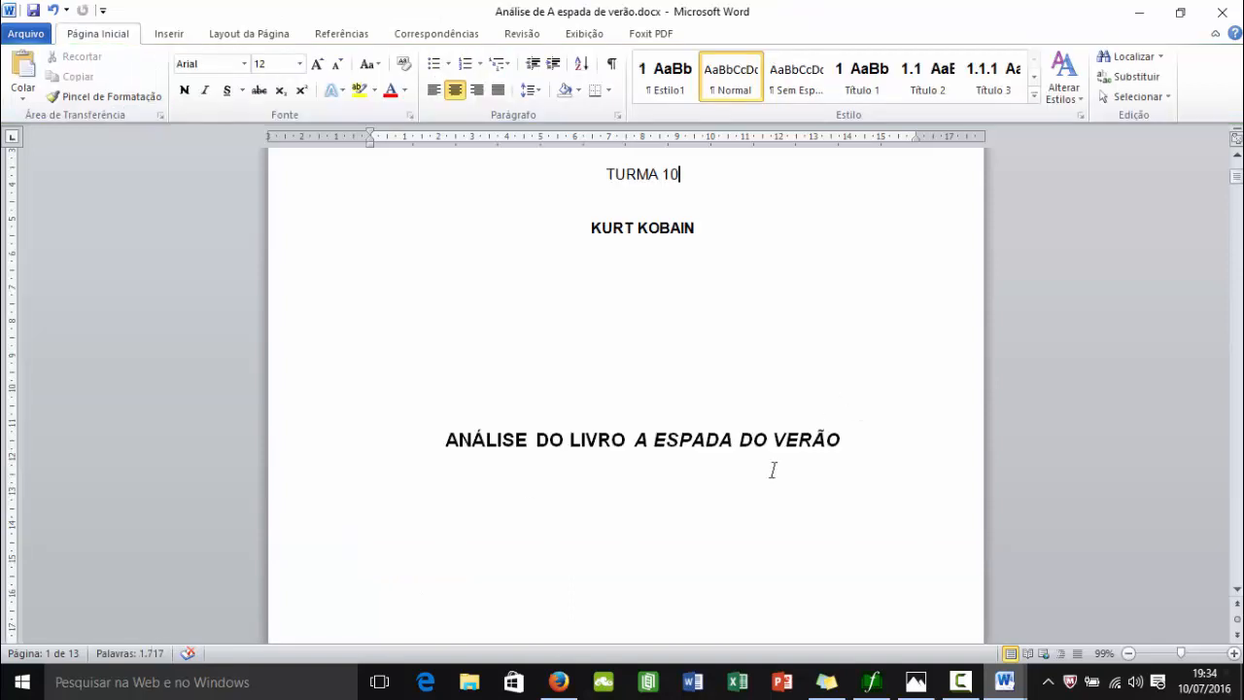
Examine the title page after the cover and display the two pages side by side.
scroll(772, 469, "down", 10)
scroll(773, 444, "up", 3)
scroll(773, 444, "down", 6)
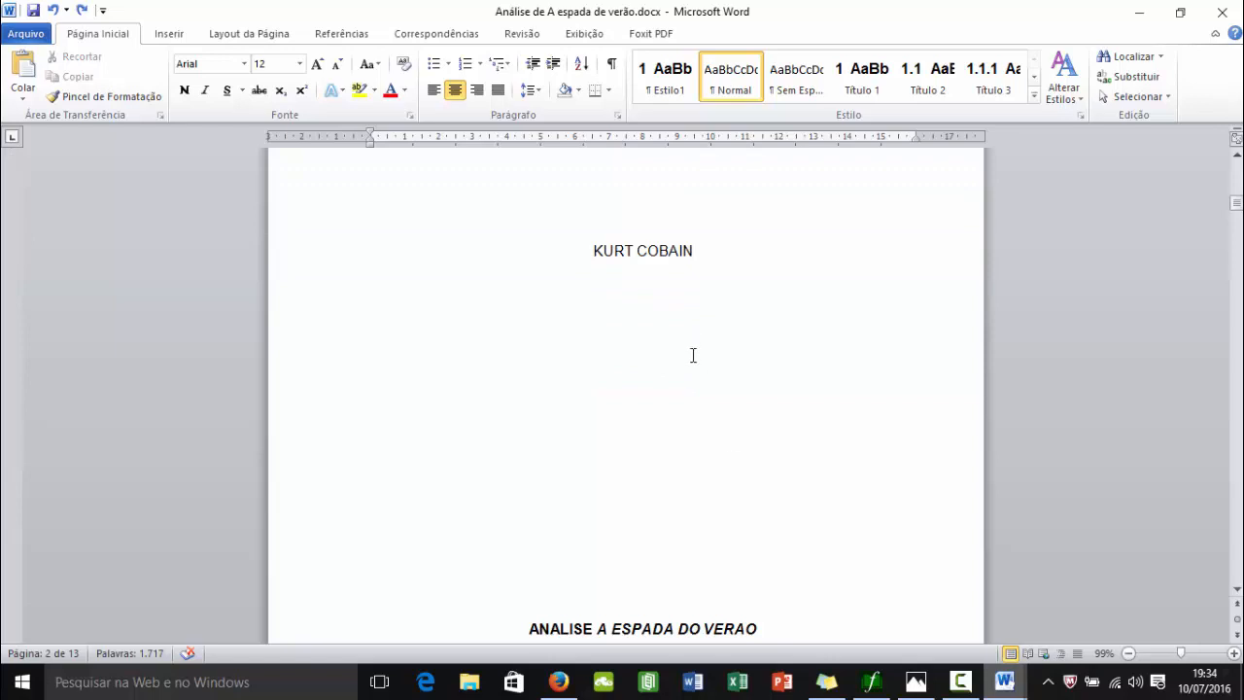
scroll(692, 357, "up", 2)
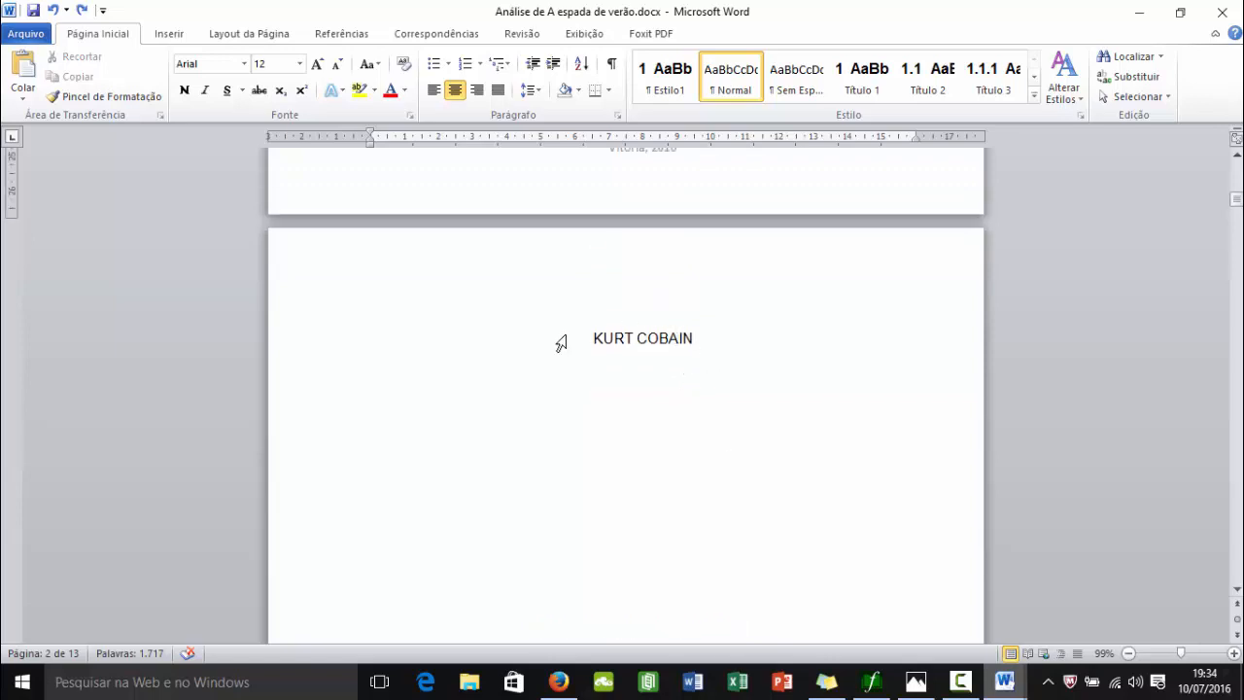
scroll(778, 341, "down", 3)
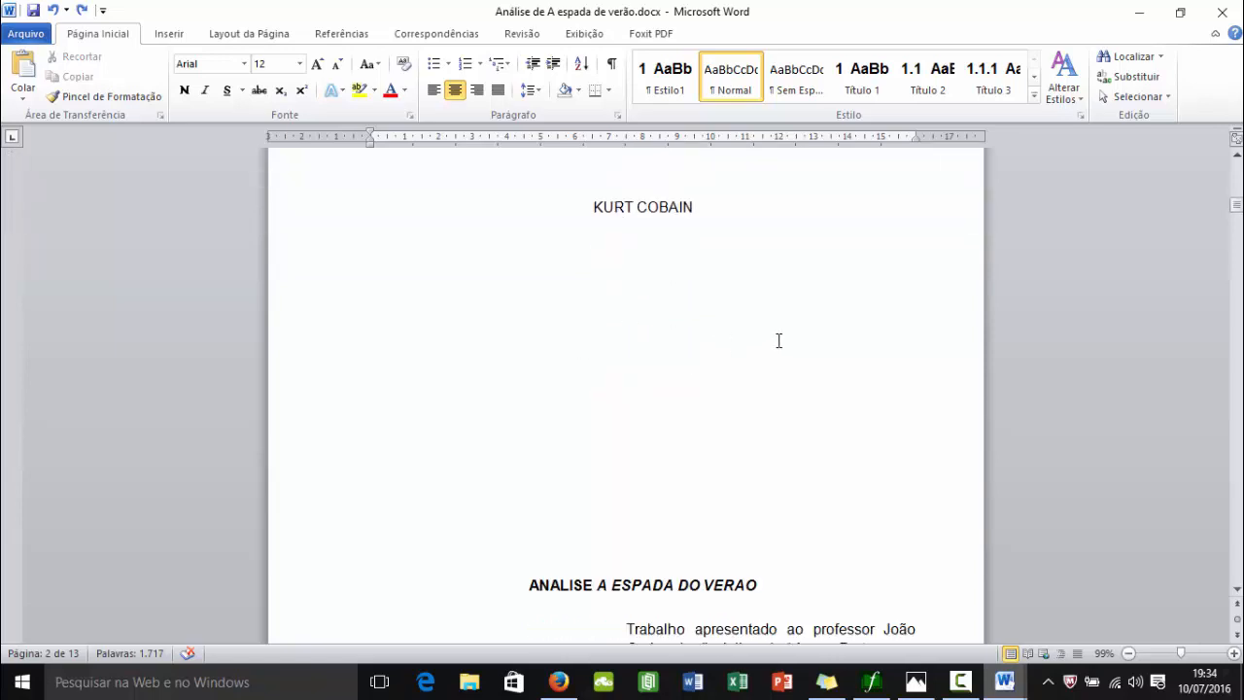
scroll(647, 449, "down", 6)
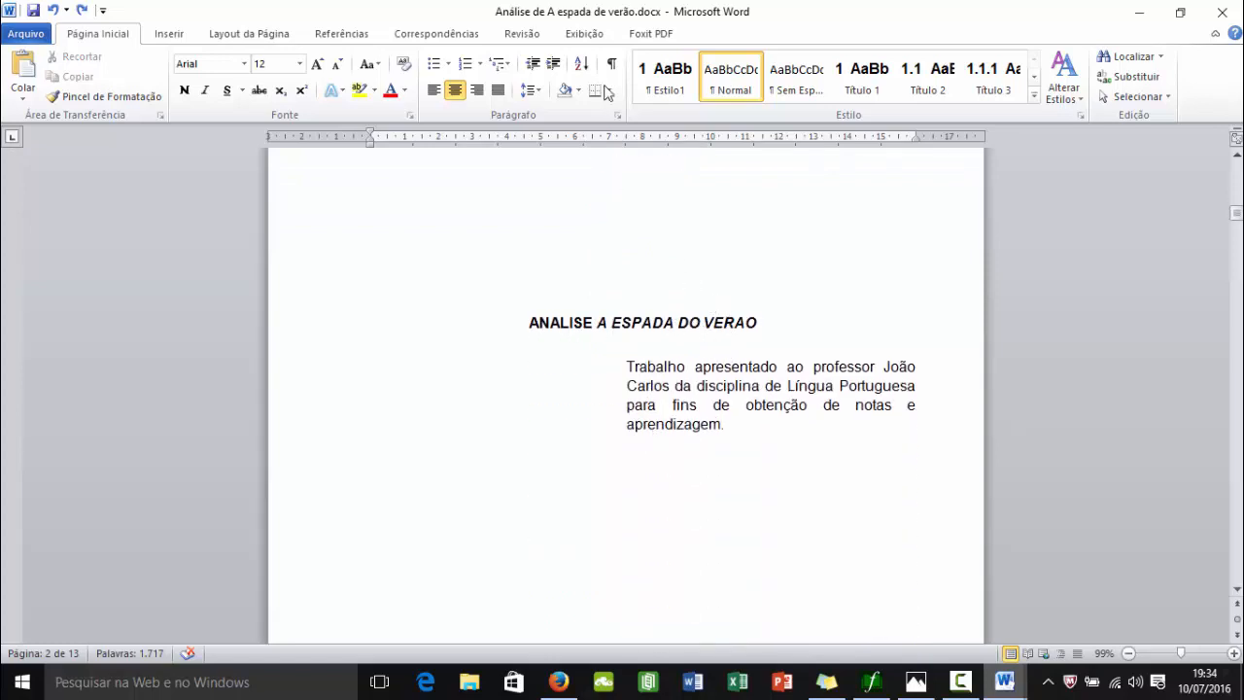
left_click(583, 39)
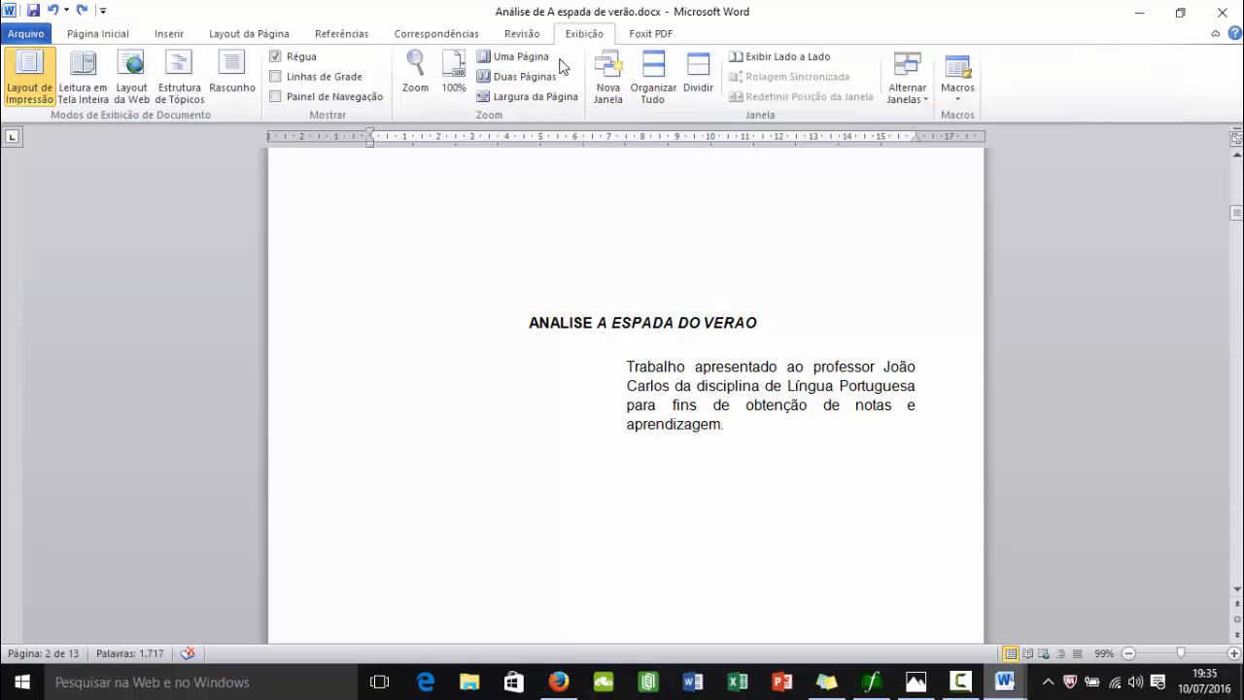
left_click(518, 76)
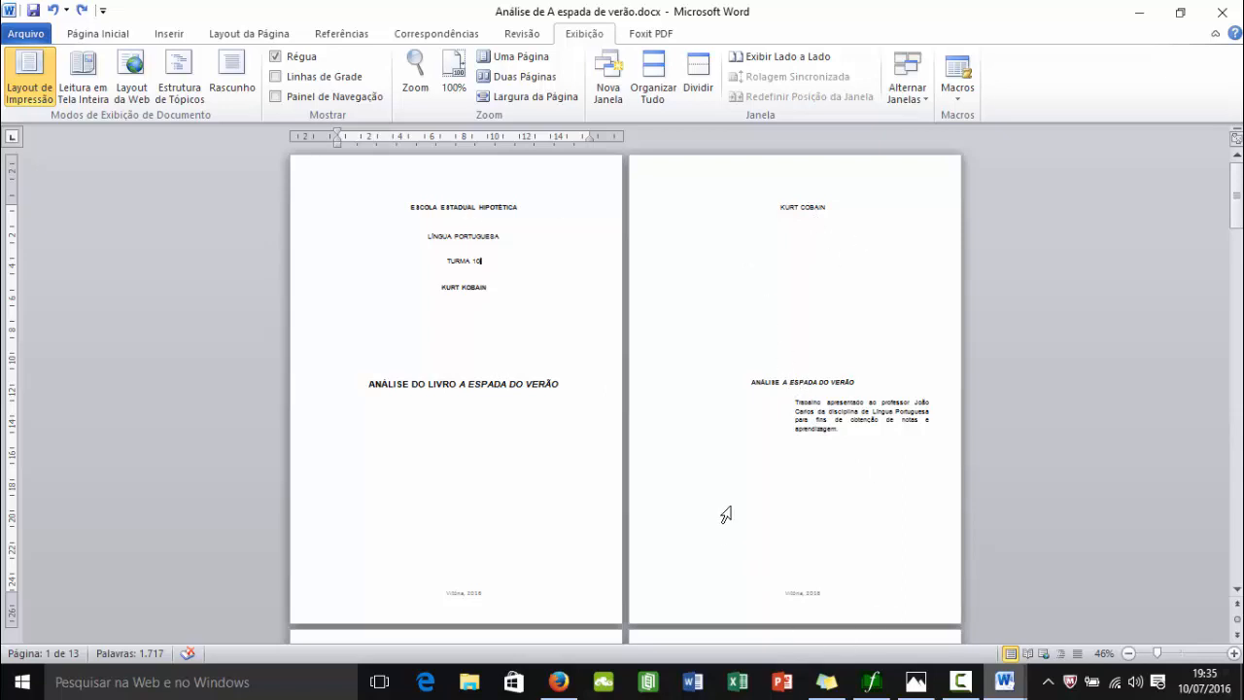
Enlarge the title page to page width and examine its title, indented presentation note, and city and year.
left_click(544, 96)
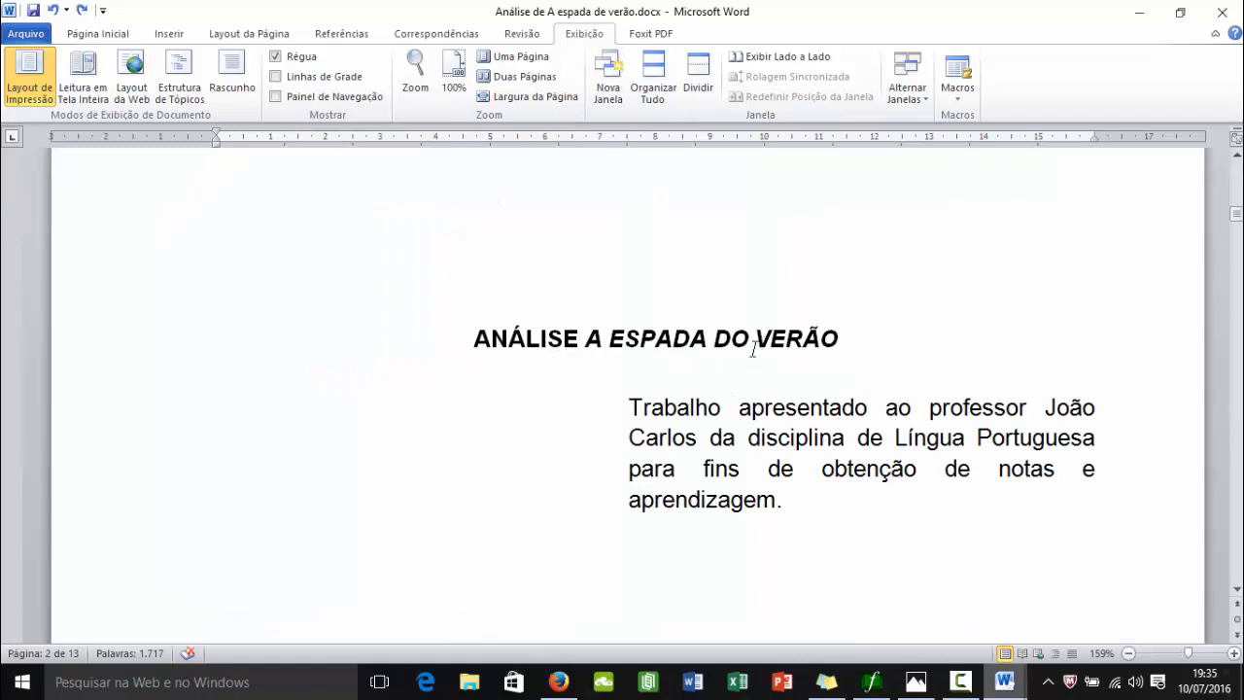
scroll(753, 348, "down", 1)
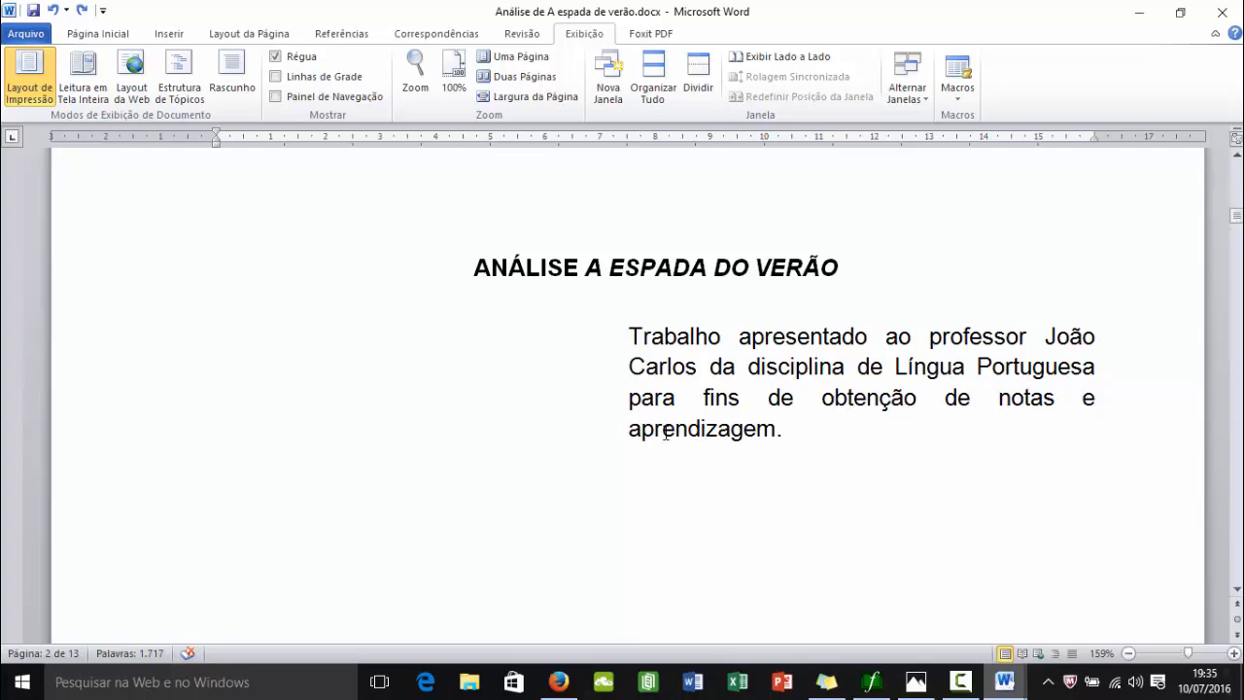
left_click_drag(633, 429, 775, 430)
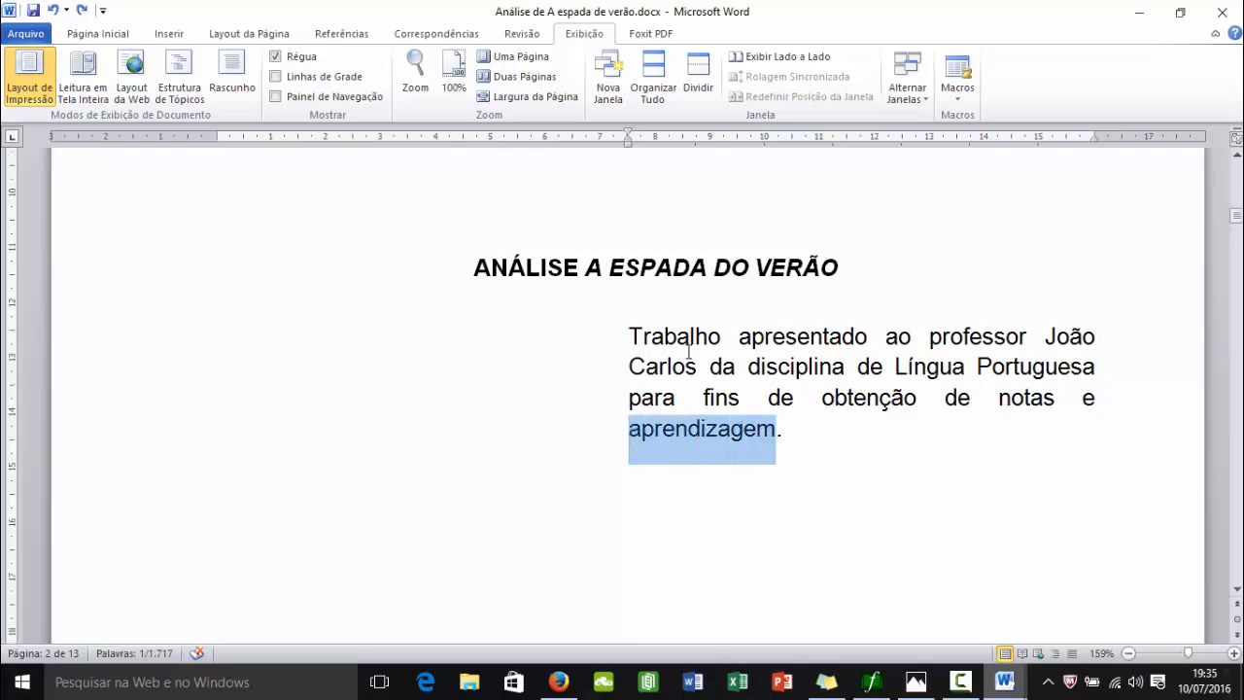
scroll(688, 351, "down", 2)
scroll(688, 351, "up", 2)
scroll(762, 350, "down", 5)
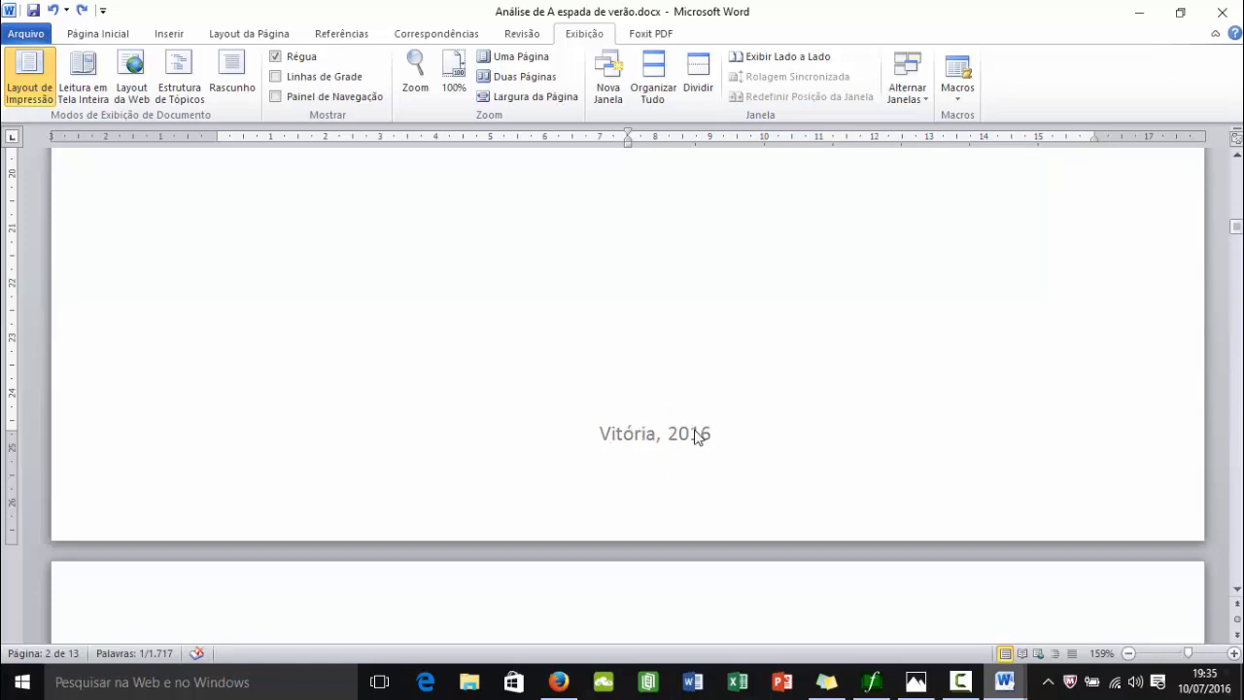
Restore the zoom to 100% and examine the right-aligned epigraph and its source on page 3.
left_click(453, 78)
scroll(648, 305, "down", 2)
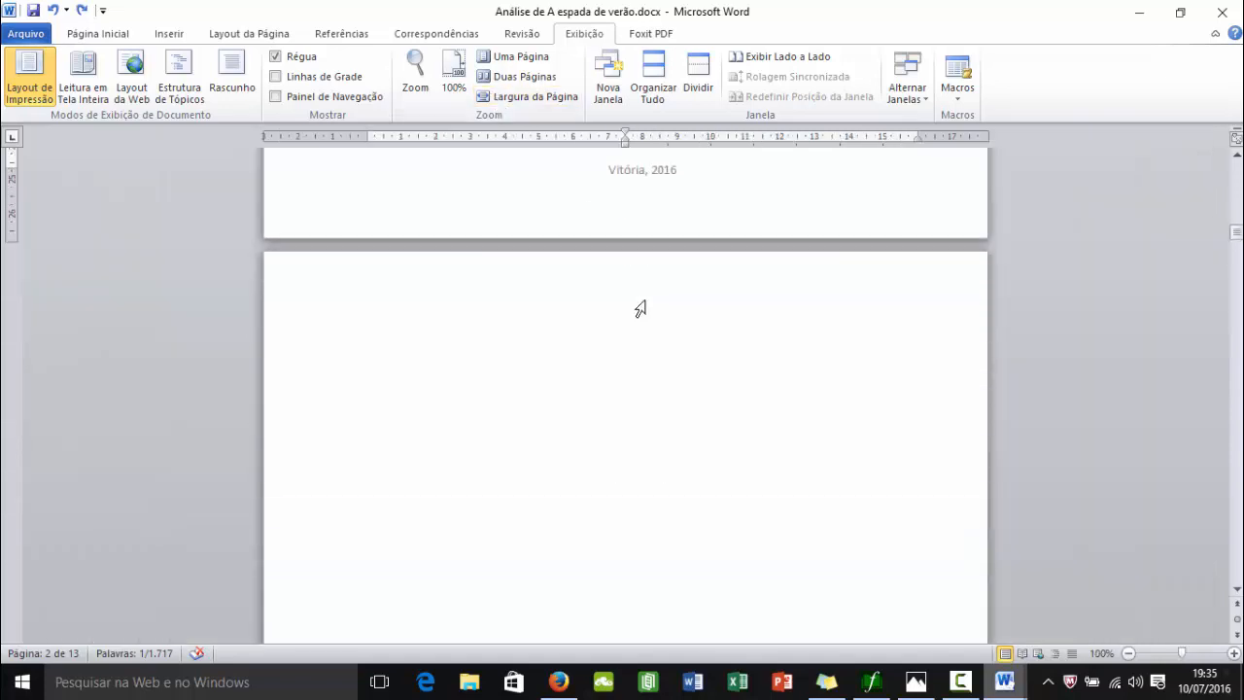
scroll(640, 308, "up", 3)
scroll(647, 307, "down", 5)
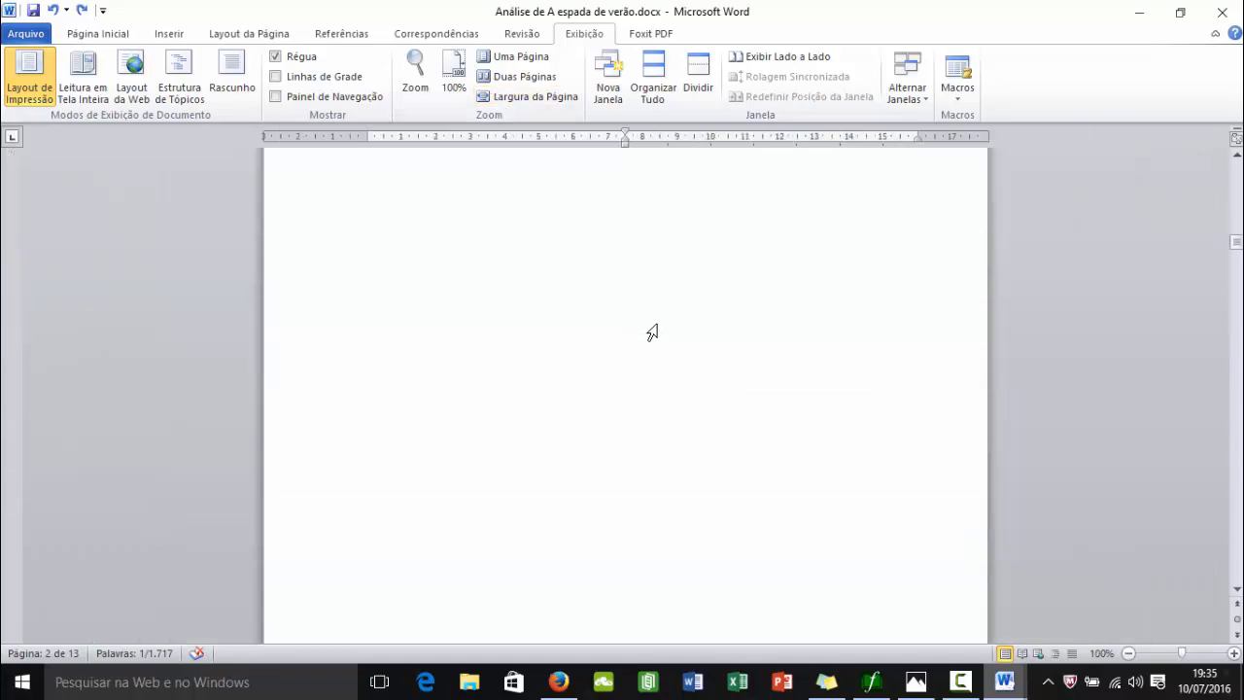
scroll(652, 333, "down", 4)
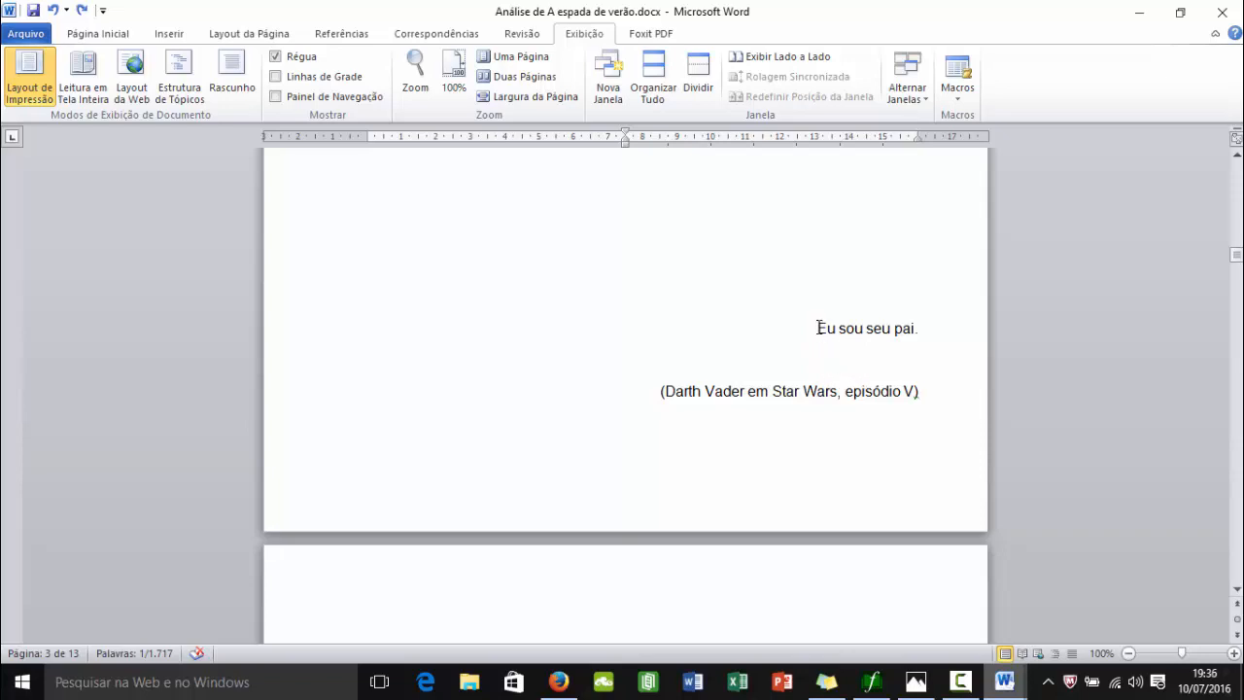
left_click_drag(817, 328, 903, 398)
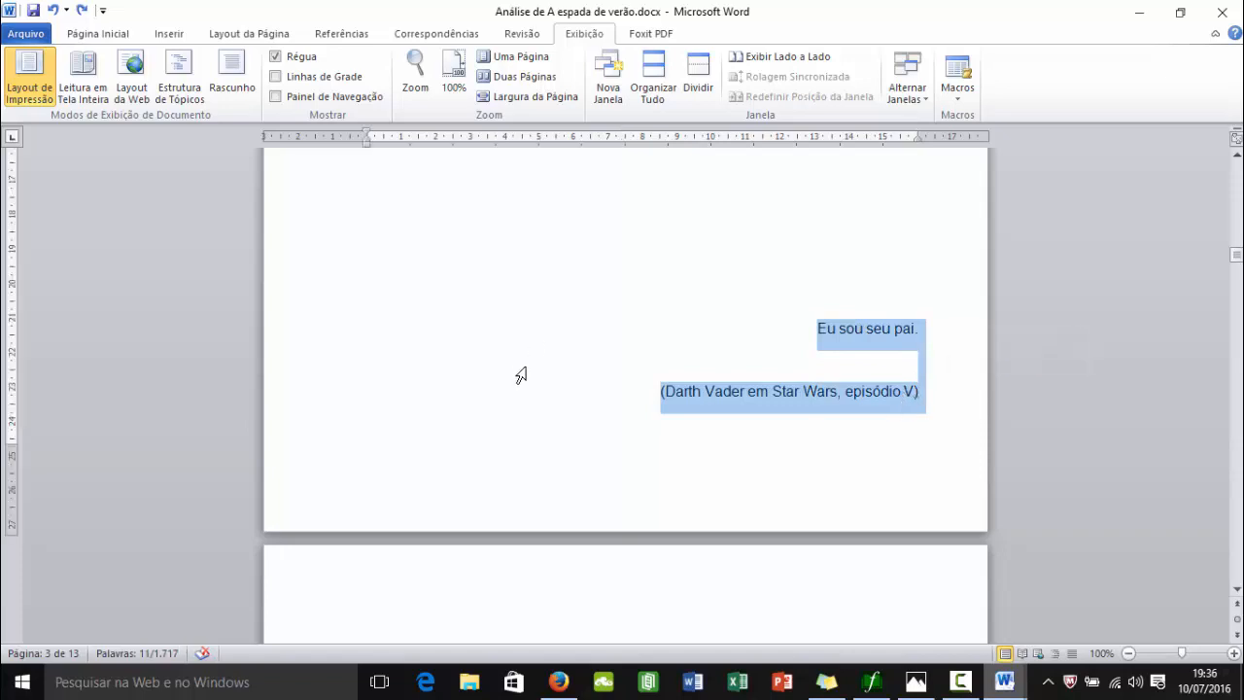
left_click(608, 323)
left_click(797, 387)
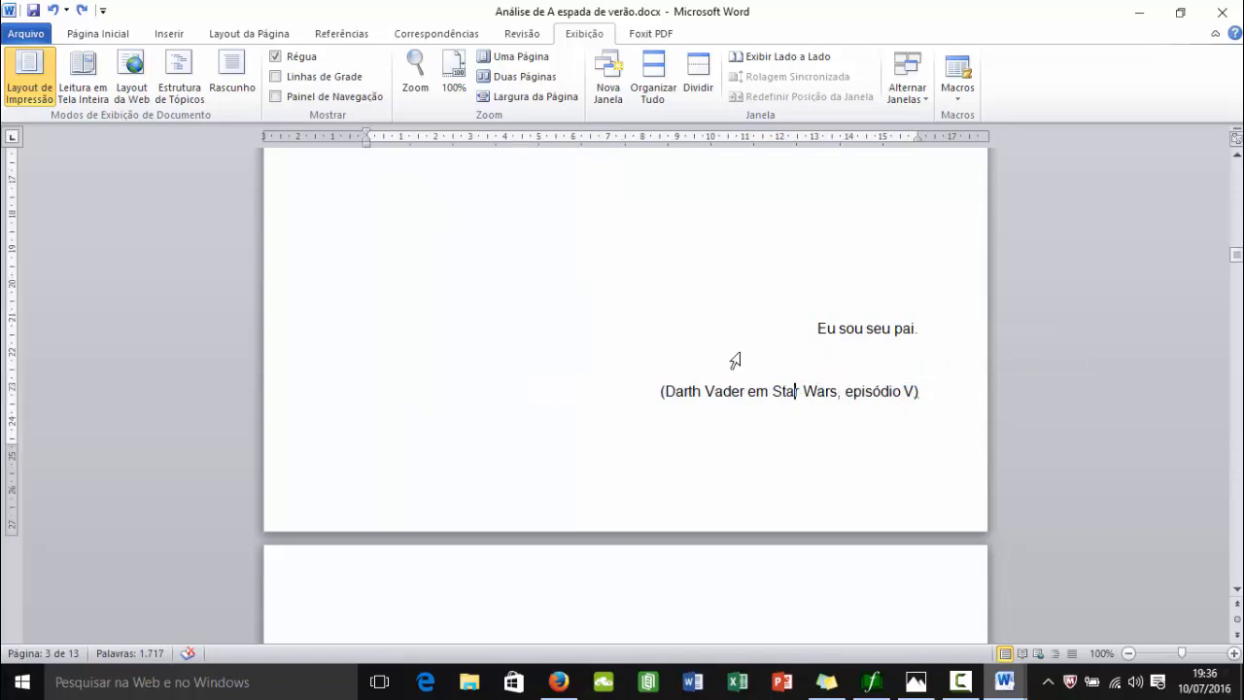
Check the font and size settings of the epigraph's source line on page 3.
left_click(115, 35)
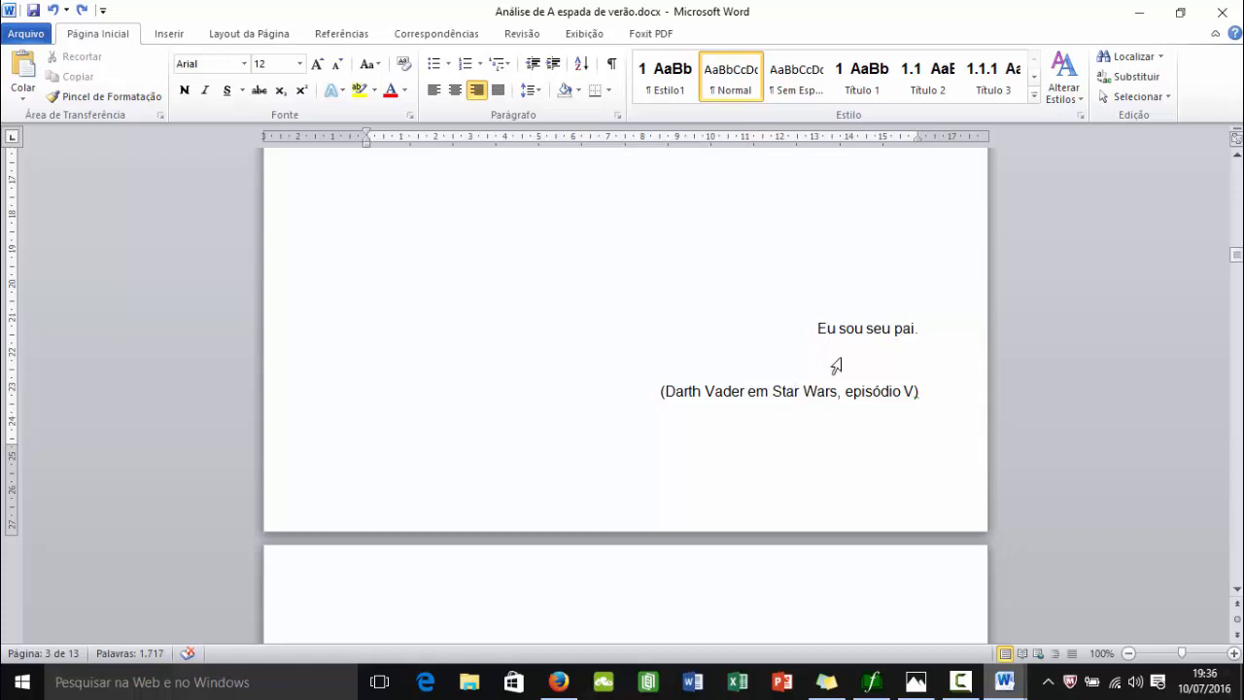
left_click(282, 65)
scroll(824, 388, "down", 5)
scroll(777, 330, "up", 15)
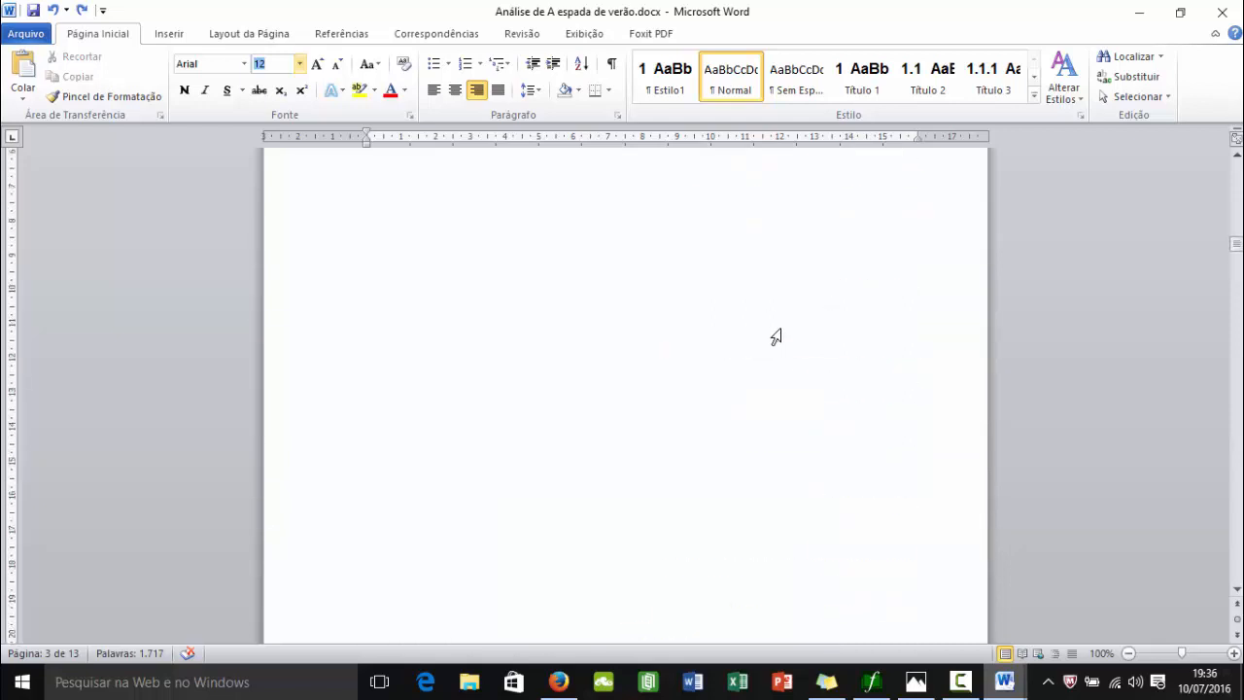
scroll(775, 337, "up", 2)
Examine the SUMÁRIO page, including its numbered headings, indented sublevels and page numbers.
scroll(776, 336, "down", 10)
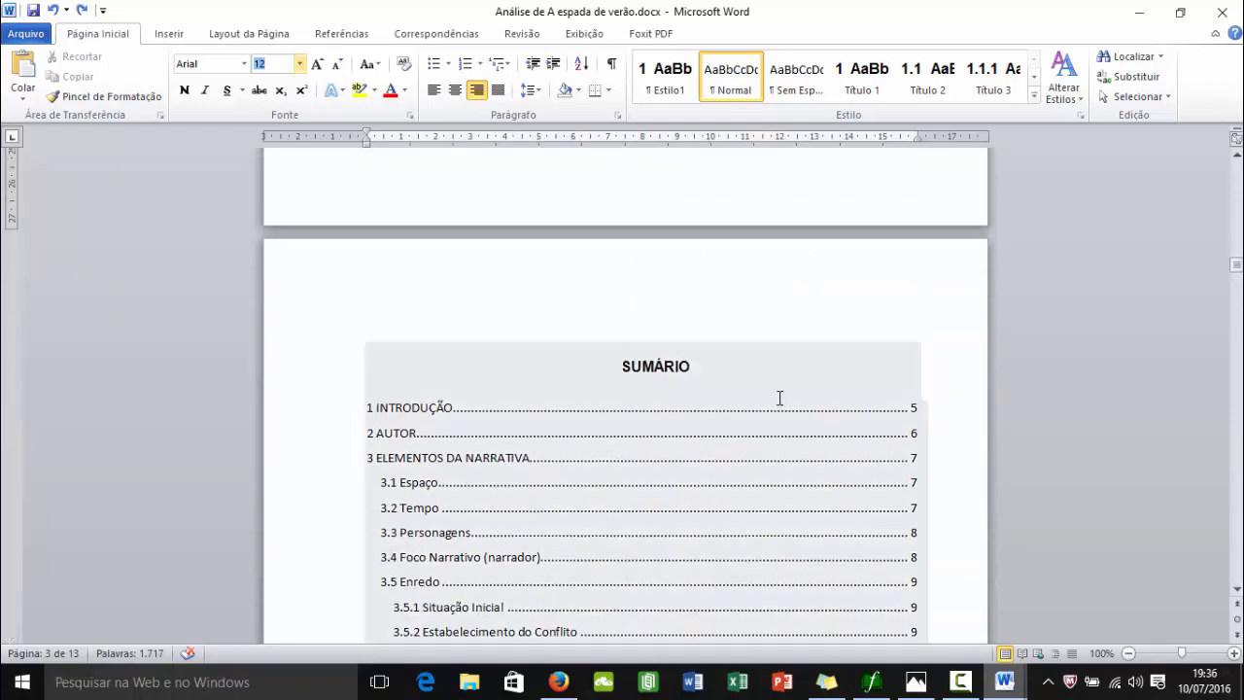
scroll(298, 361, "down", 4)
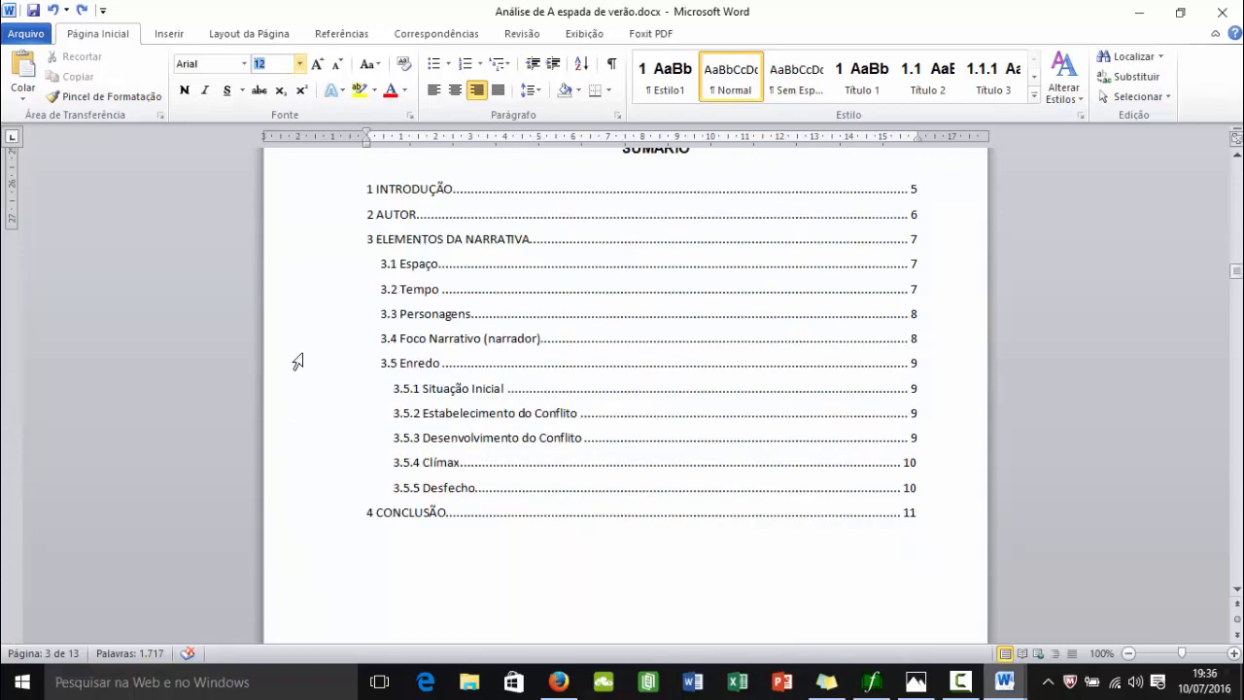
scroll(313, 333, "up", 2)
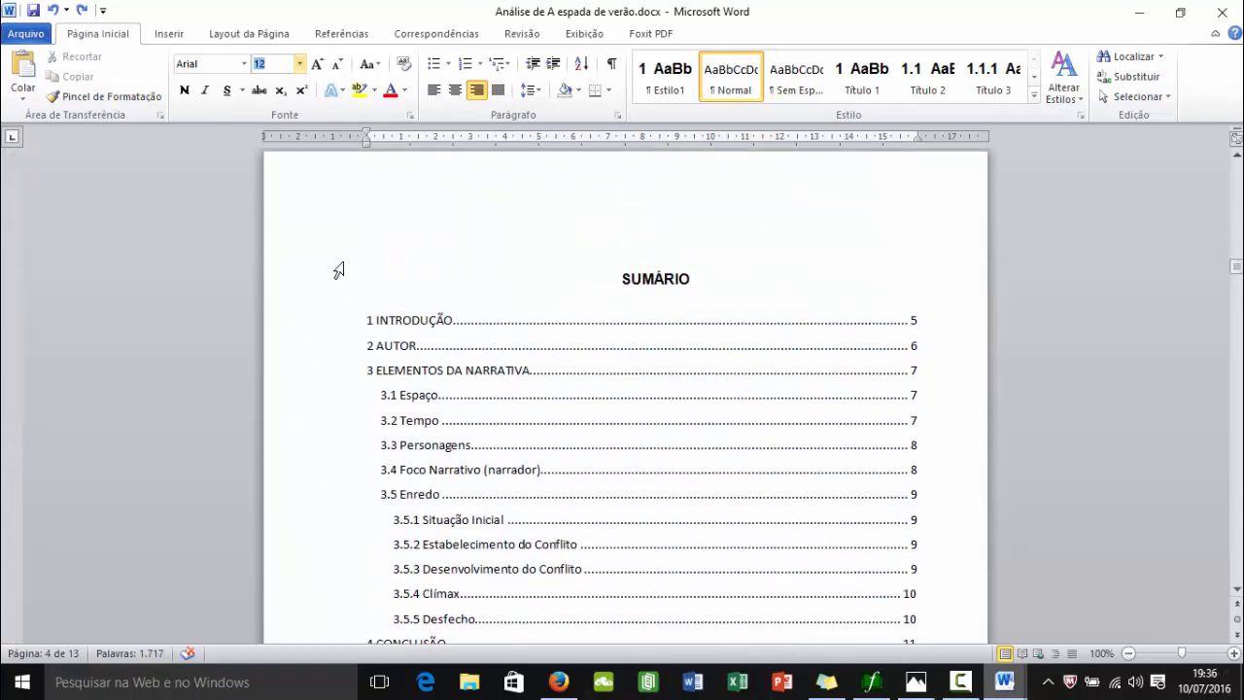
scroll(341, 283, "down", 3)
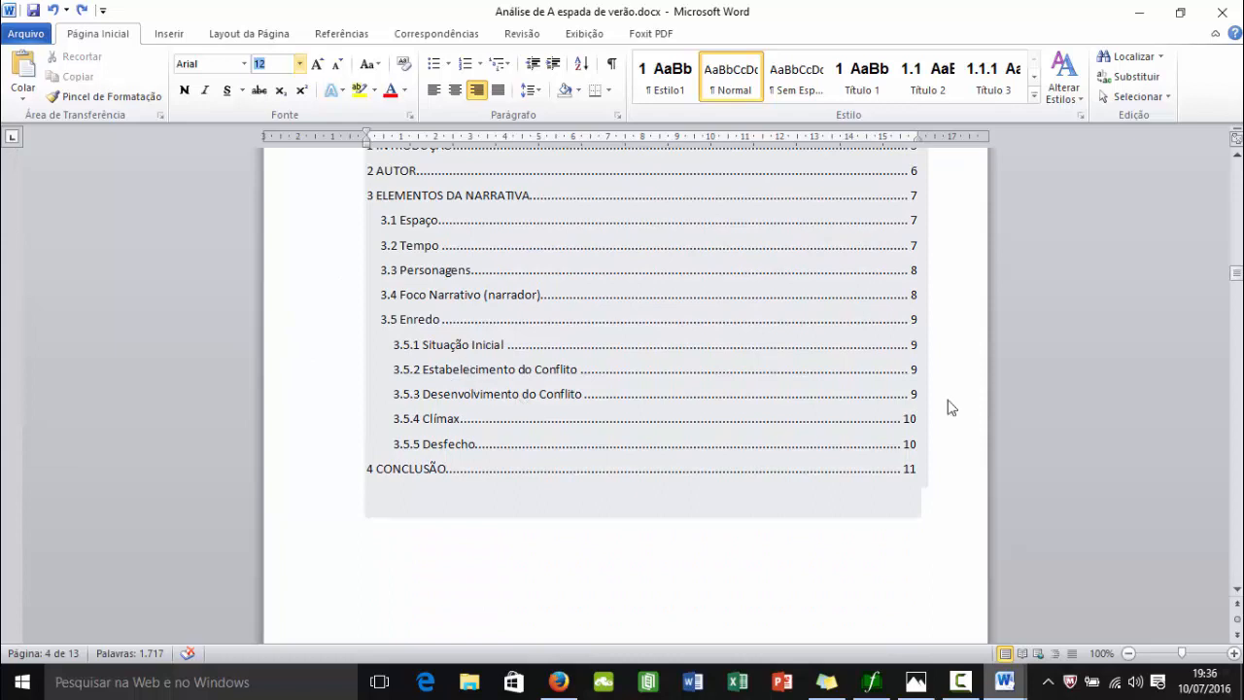
scroll(960, 350, "up", 3)
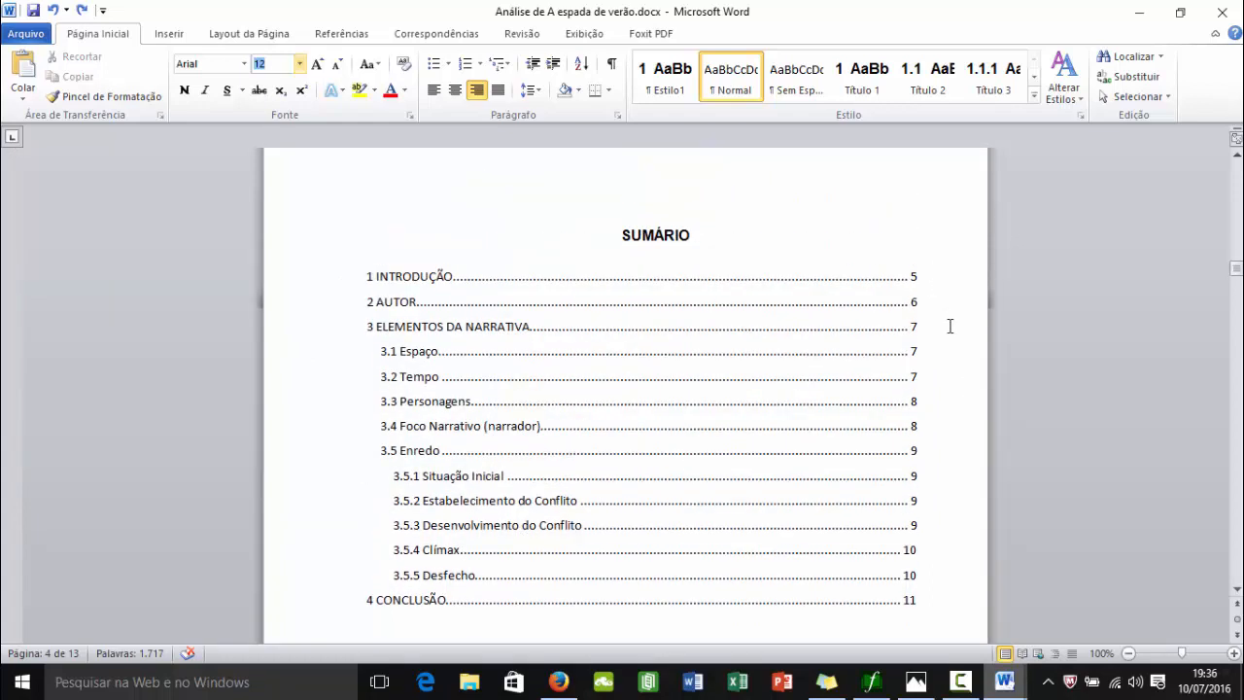
scroll(957, 339, "up", 3)
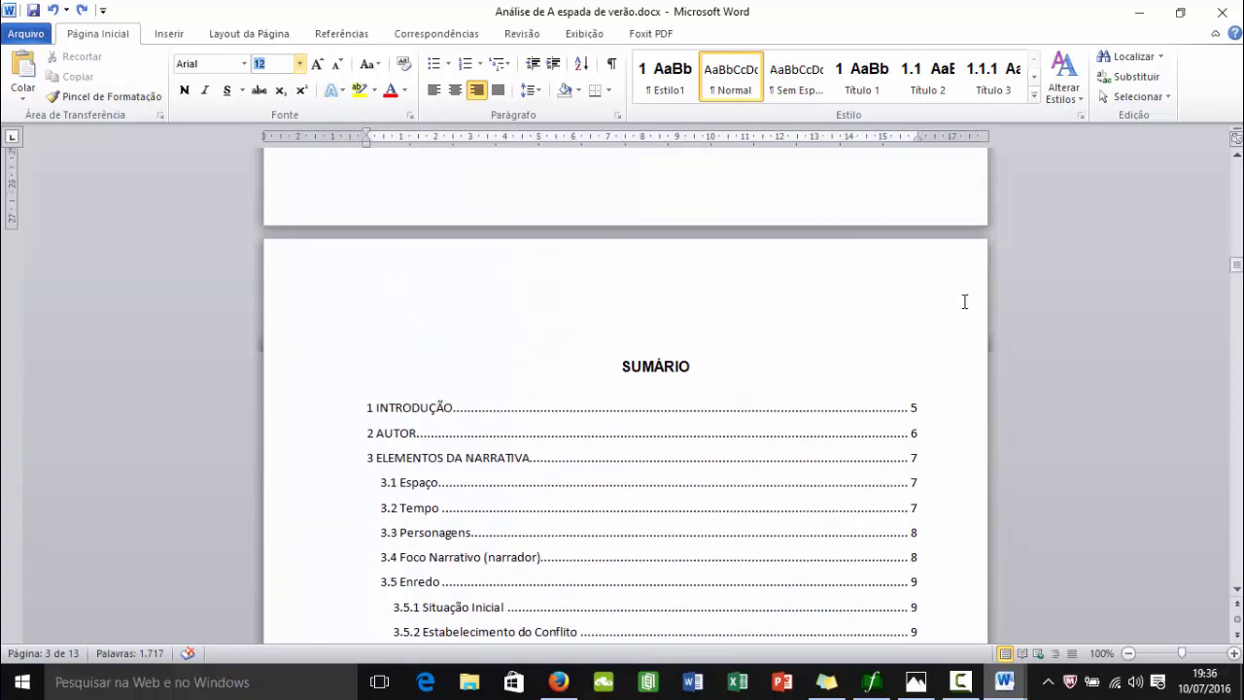
scroll(963, 387, "down", 7)
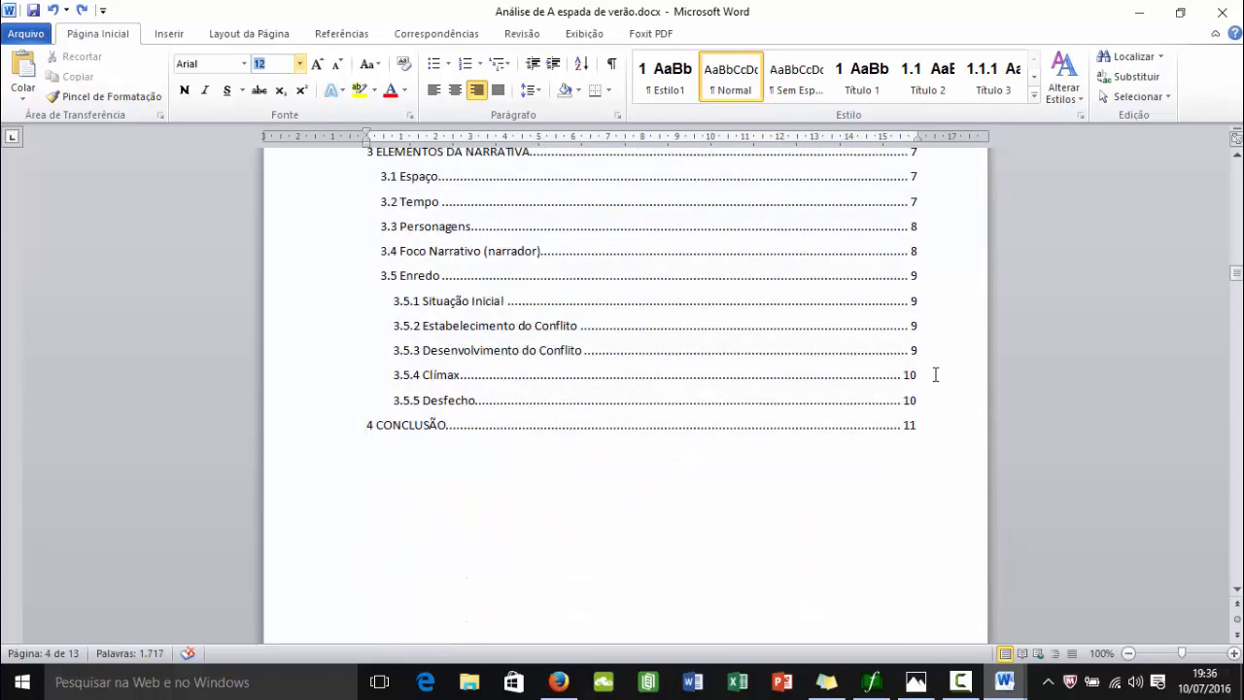
Examine the INTRODUÇÃO heading and its three paragraphs on page 5.
scroll(545, 543, "down", 8)
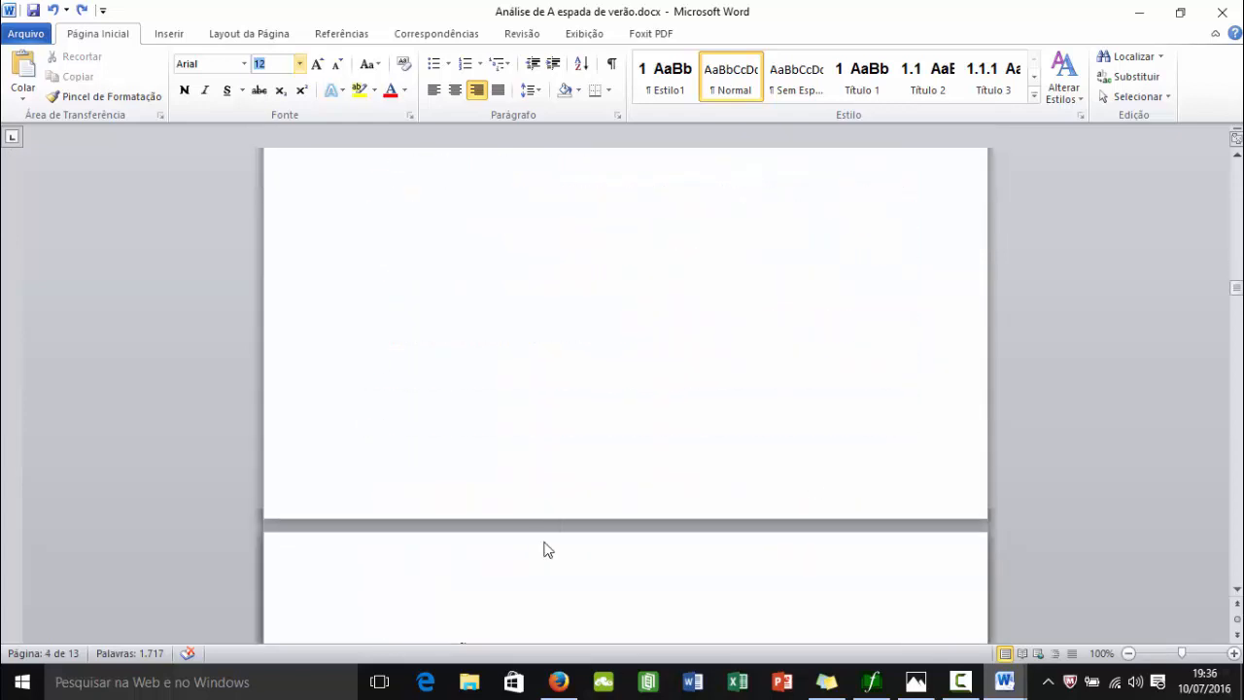
scroll(709, 322, "down", 8)
scroll(689, 371, "up", 3)
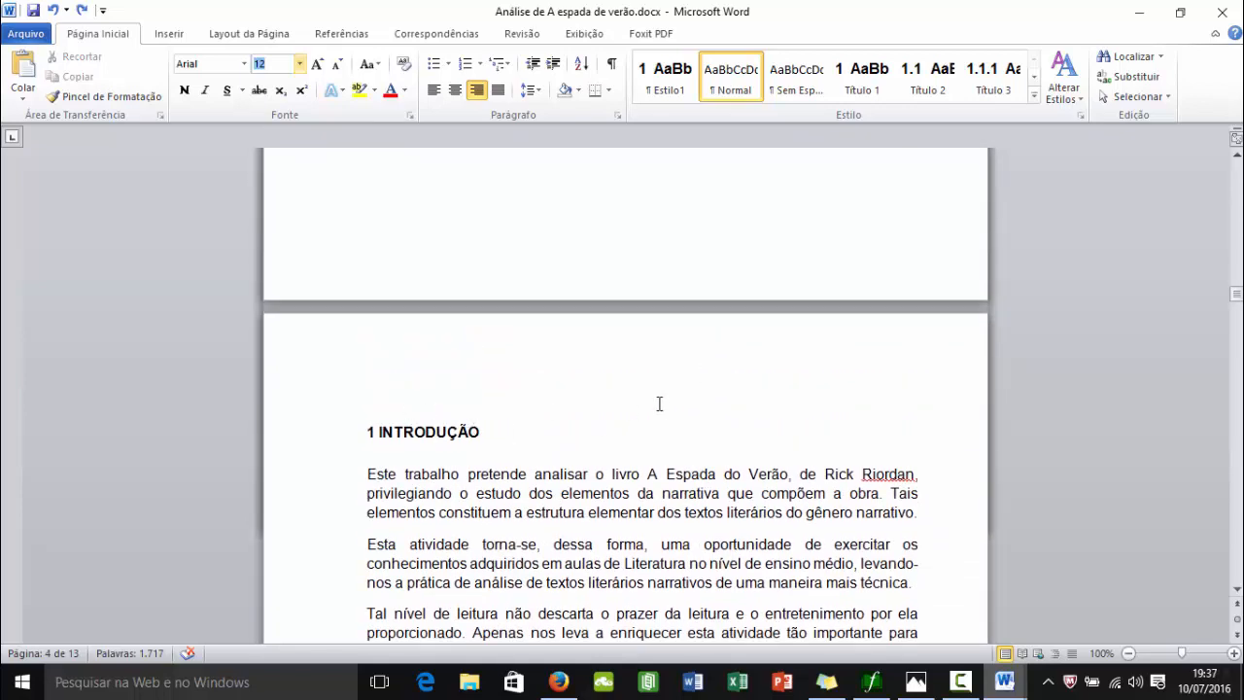
scroll(653, 402, "down", 2)
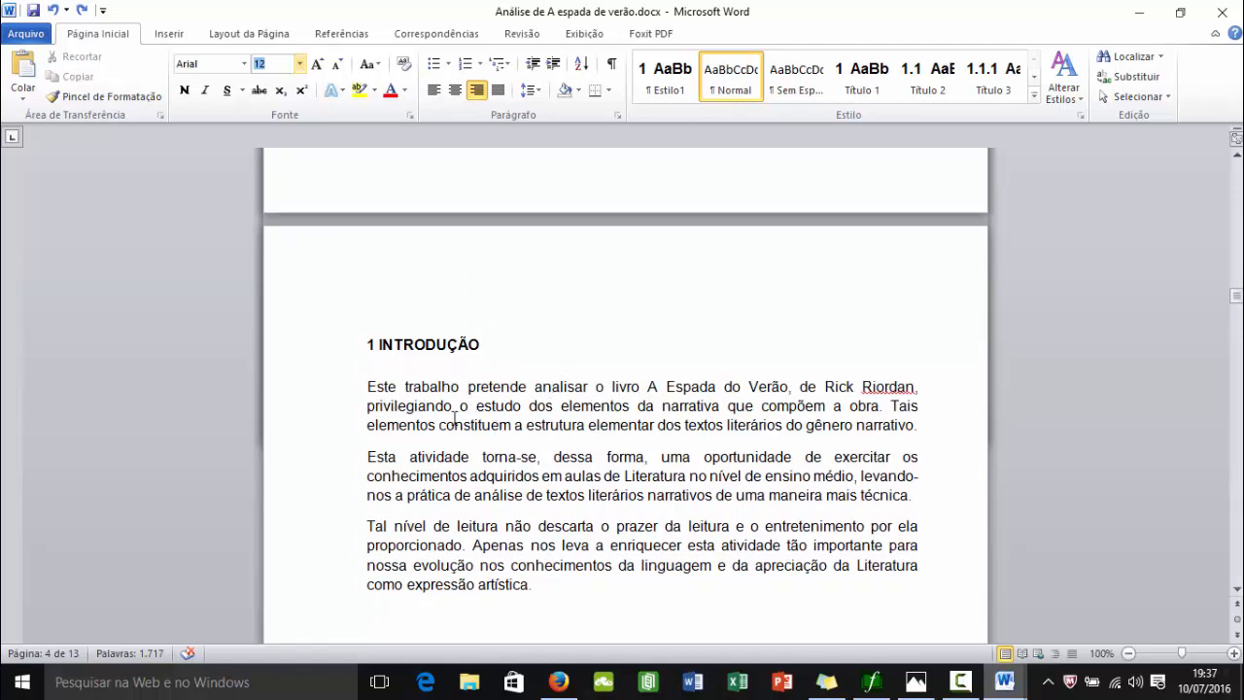
scroll(454, 417, "down", 3)
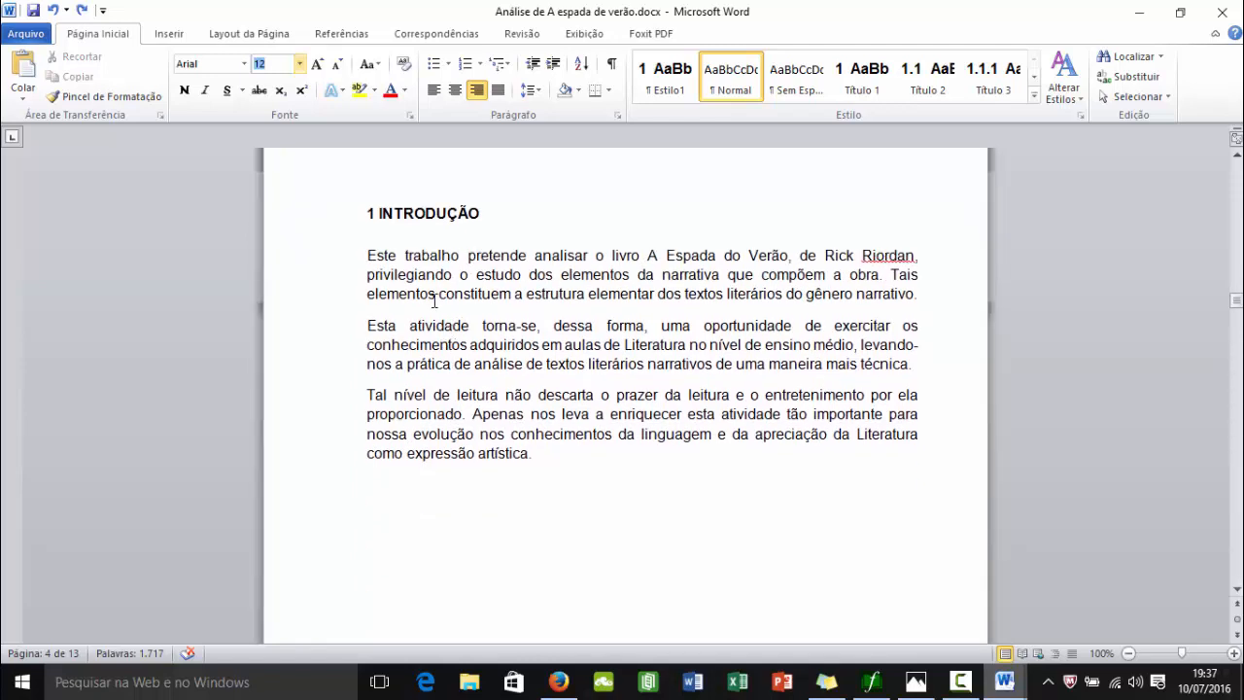
Check the line spacing applied to the introduction's heading and paragraphs.
left_click(432, 300)
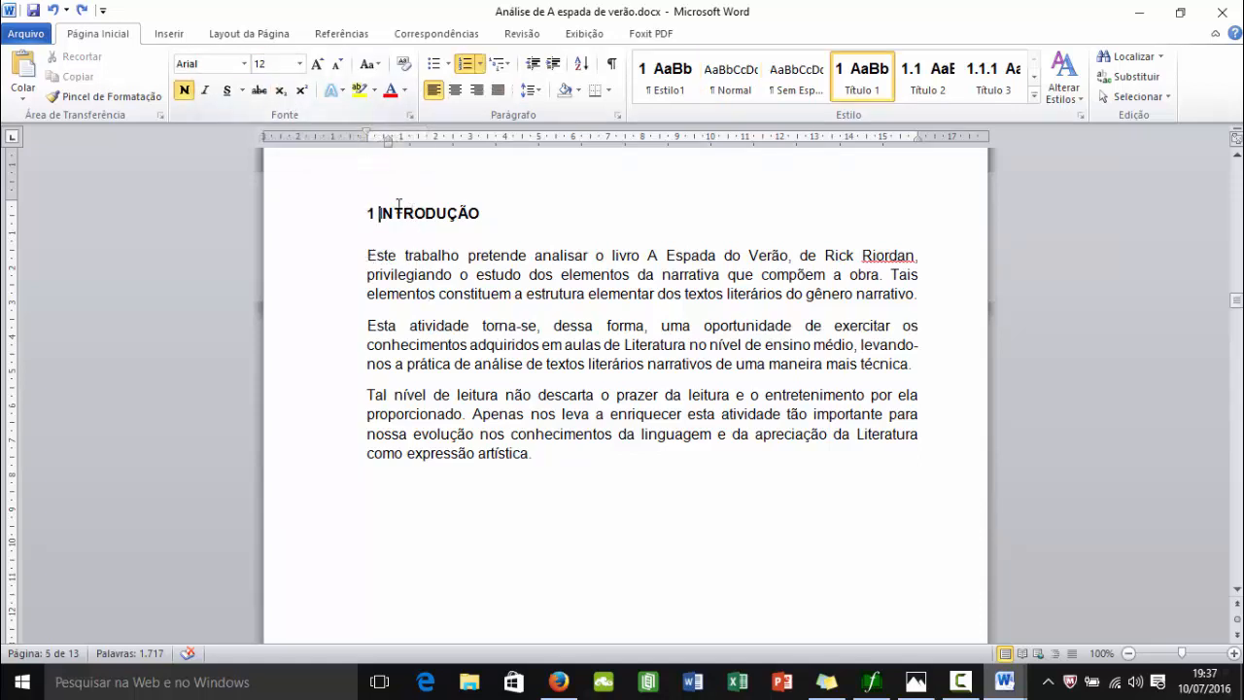
left_click_drag(379, 215, 540, 459)
left_click(531, 90)
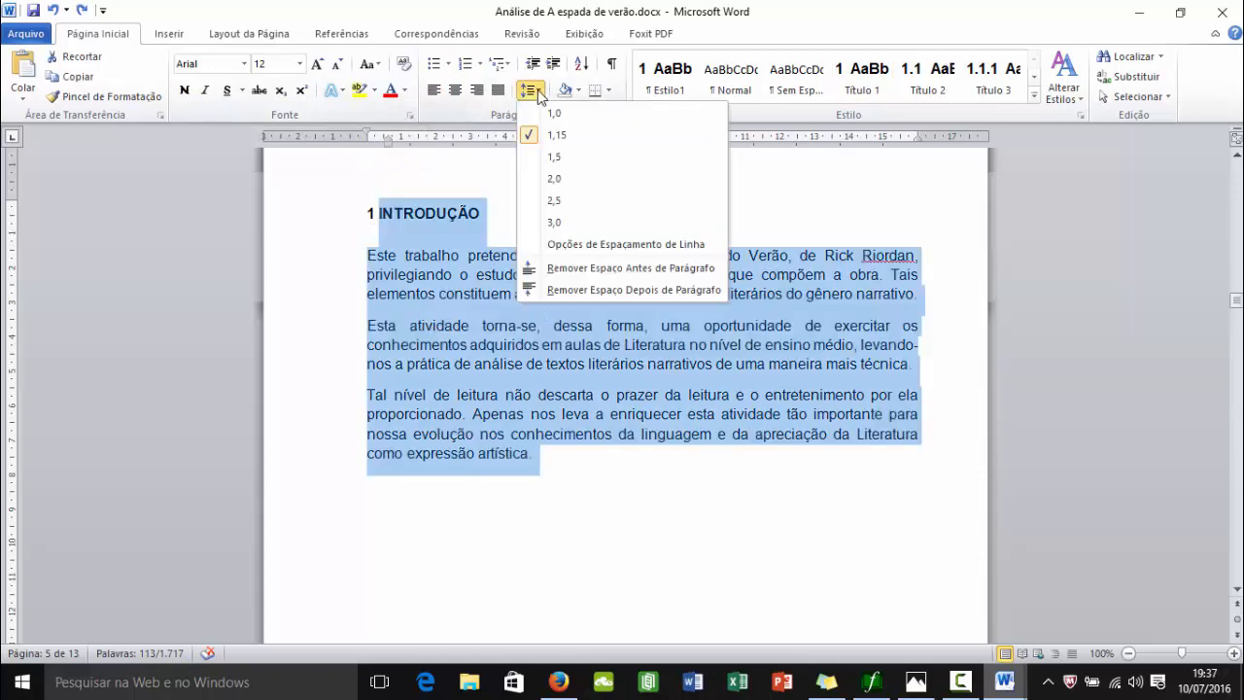
left_click(538, 378)
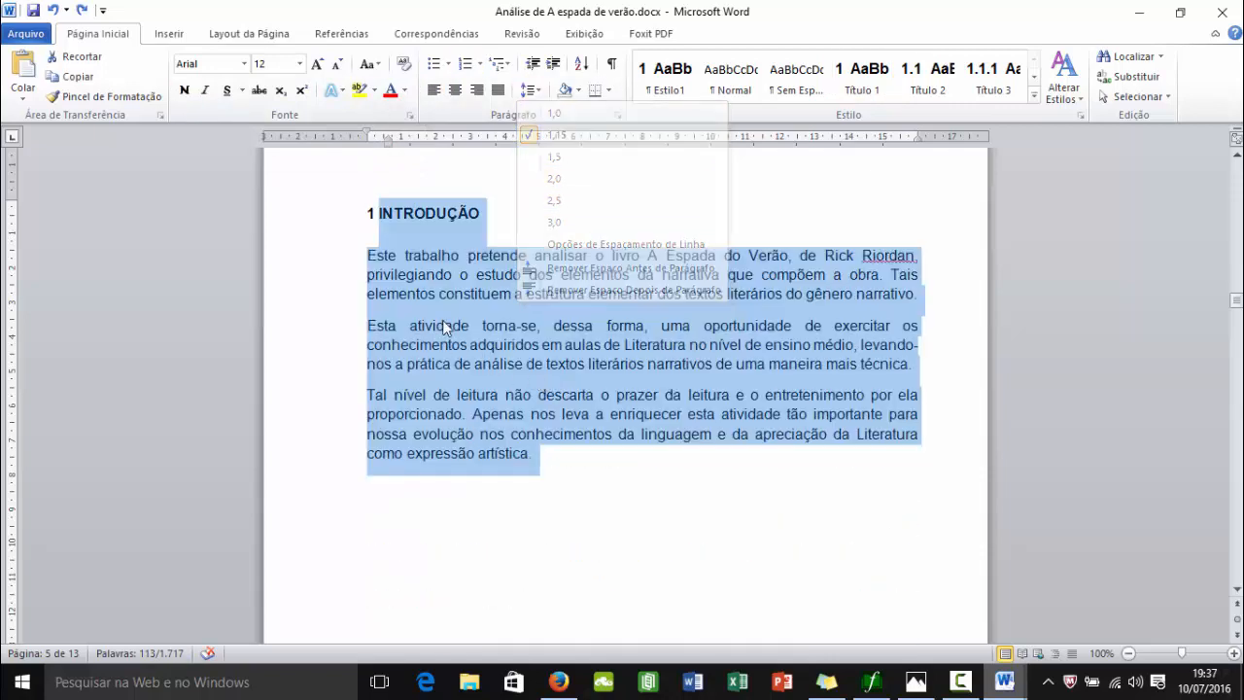
left_click_drag(371, 214, 378, 382)
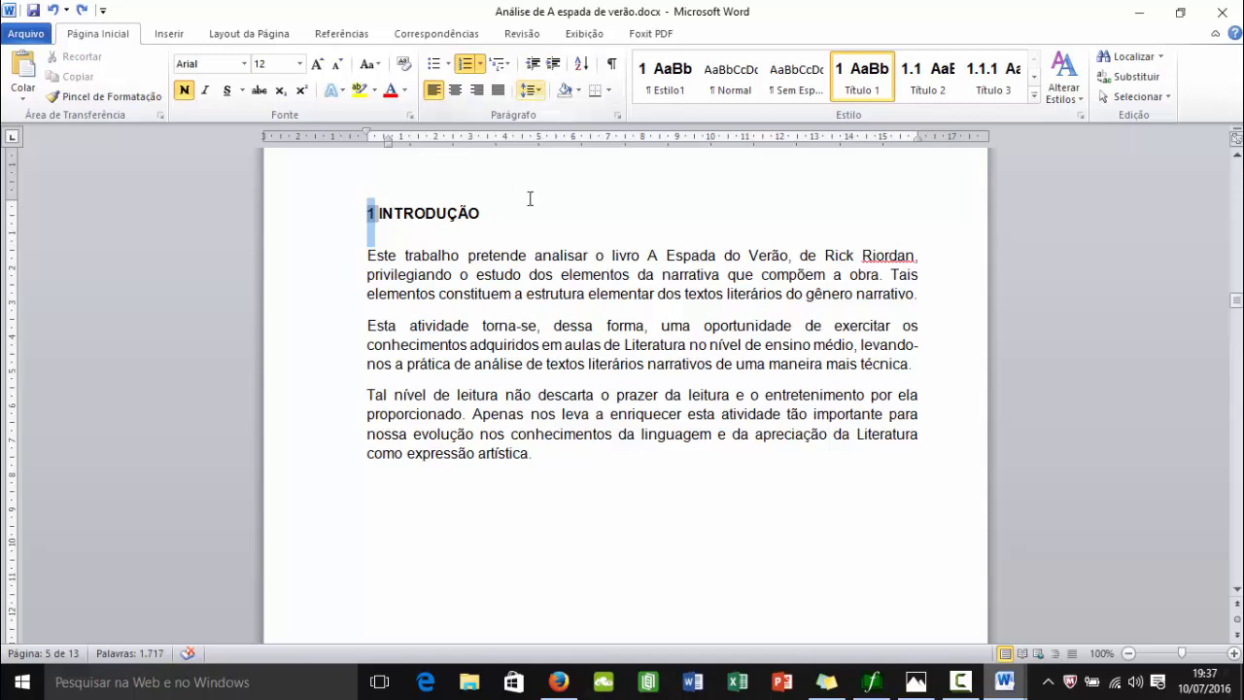
left_click(546, 275)
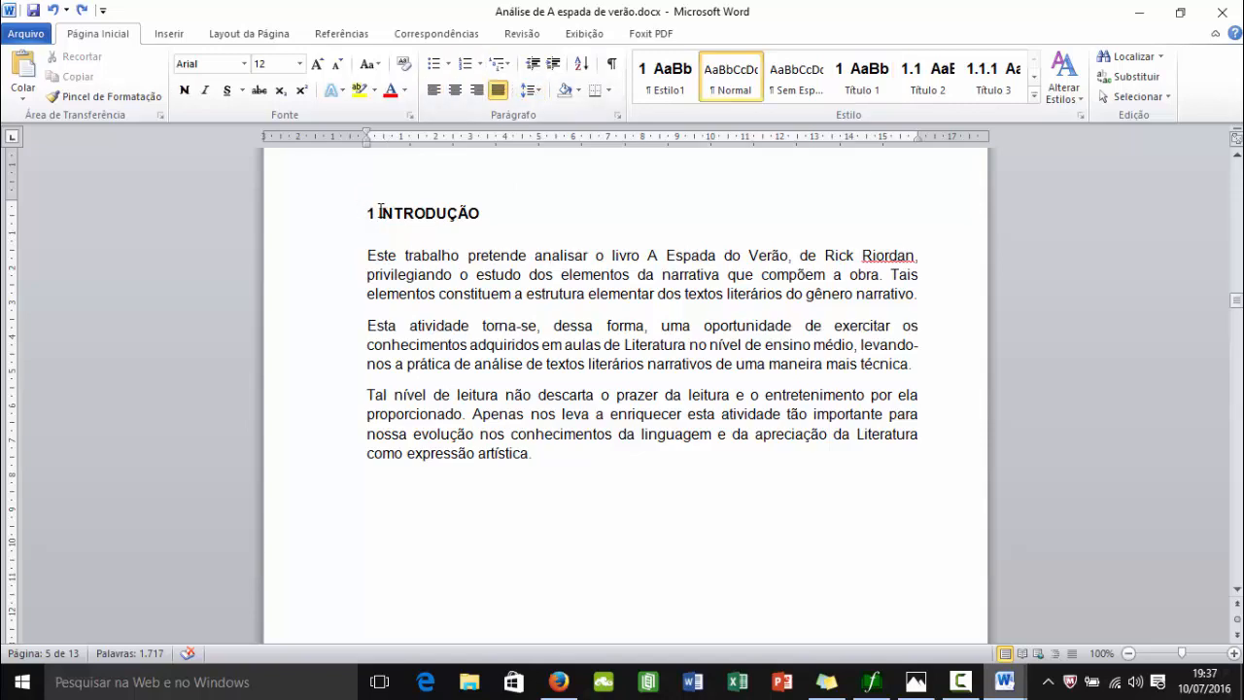
Apply 1,5 line spacing and justified alignment to the introduction's heading and paragraphs.
left_click_drag(380, 211, 539, 457)
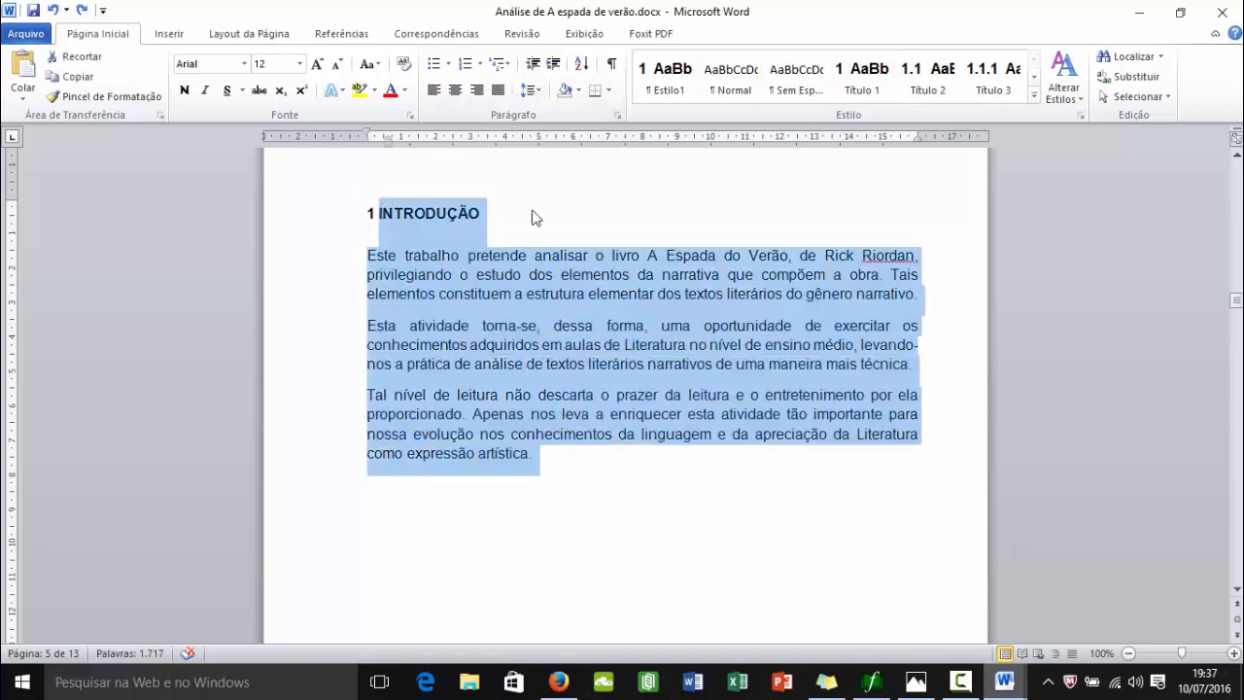
left_click(531, 90)
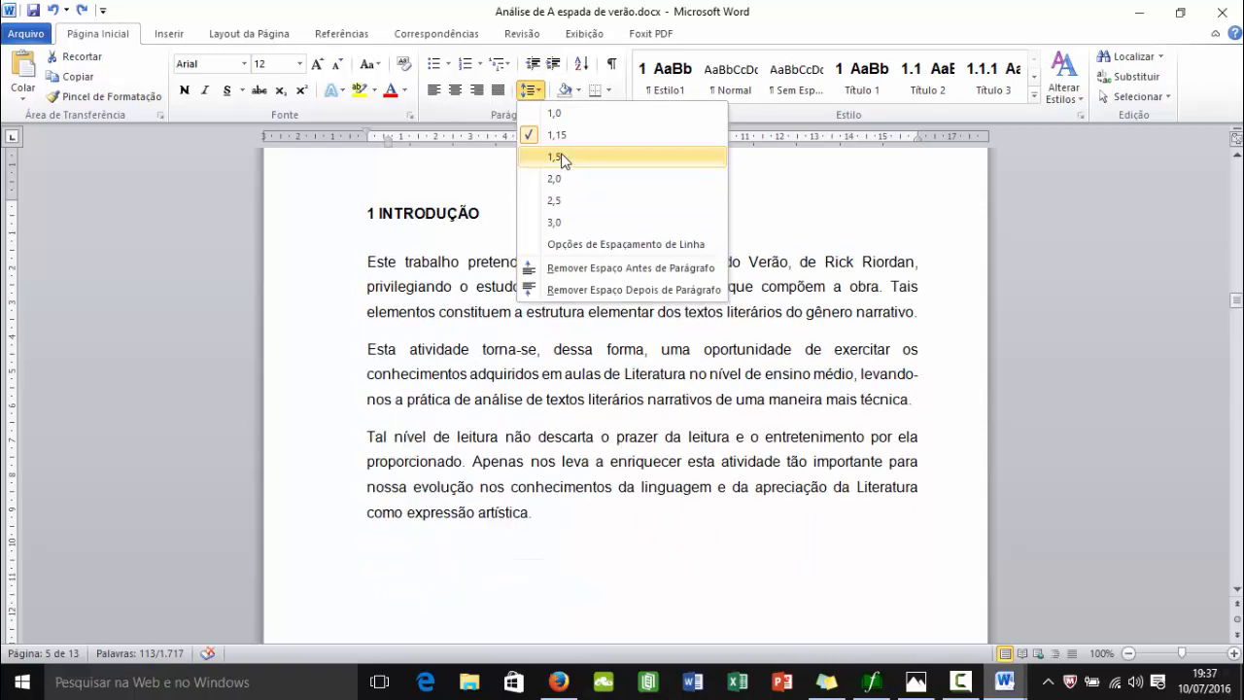
left_click(560, 156)
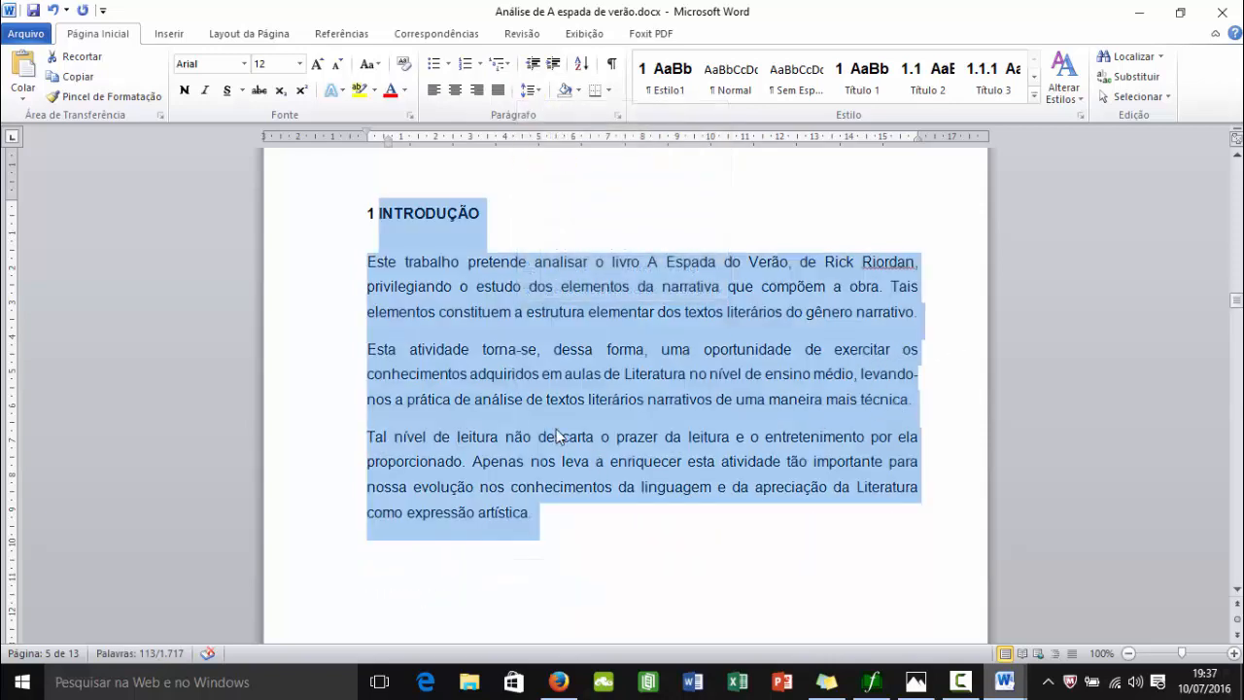
left_click(497, 90)
left_click(690, 436)
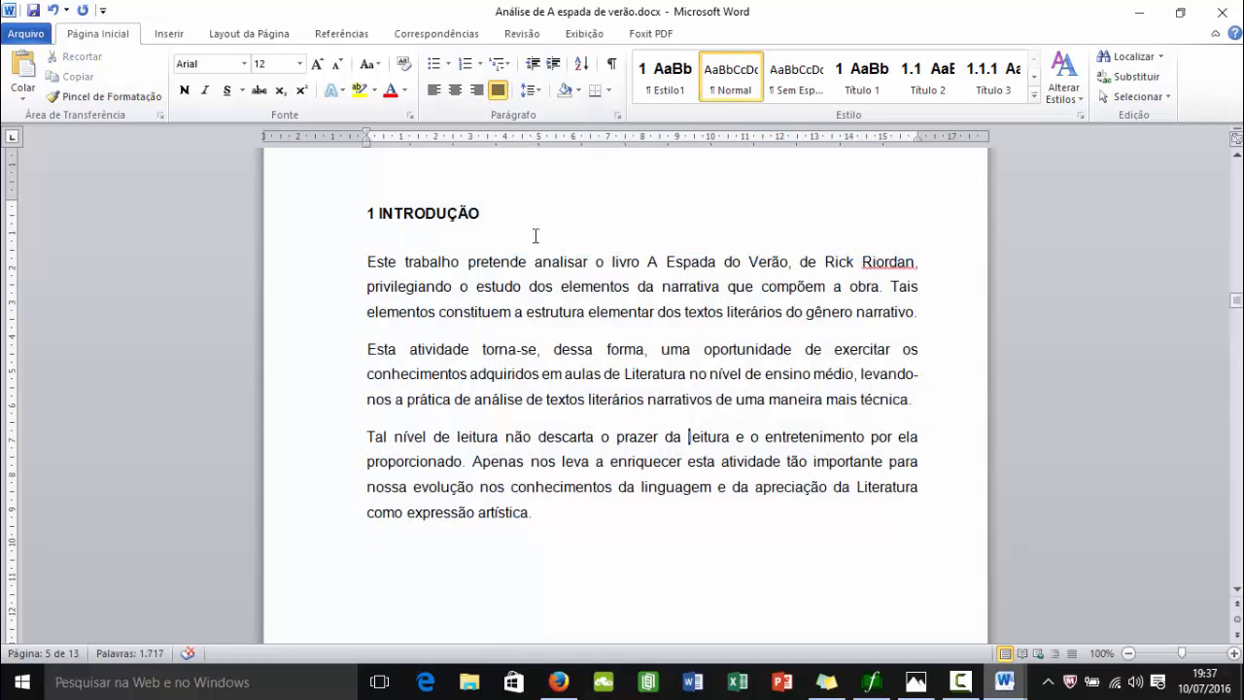
Try left alignment on the three introduction paragraphs and restore their justified alignment.
left_click_drag(367, 269, 564, 508)
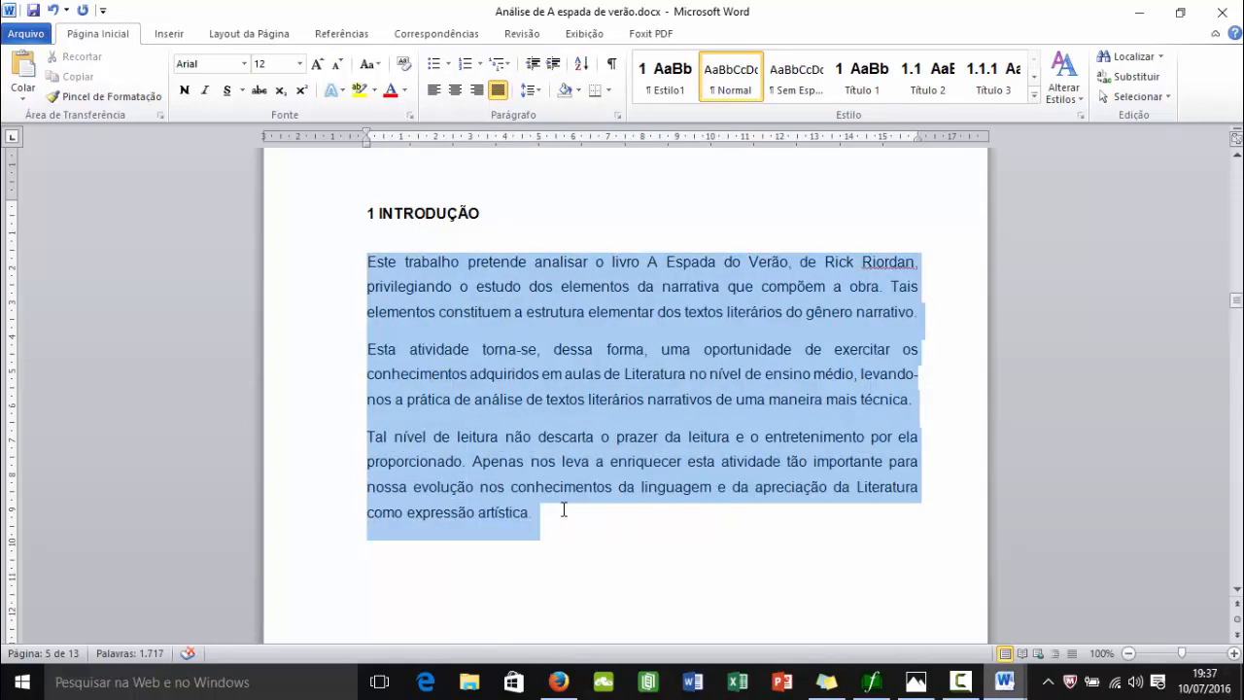
left_click(437, 94)
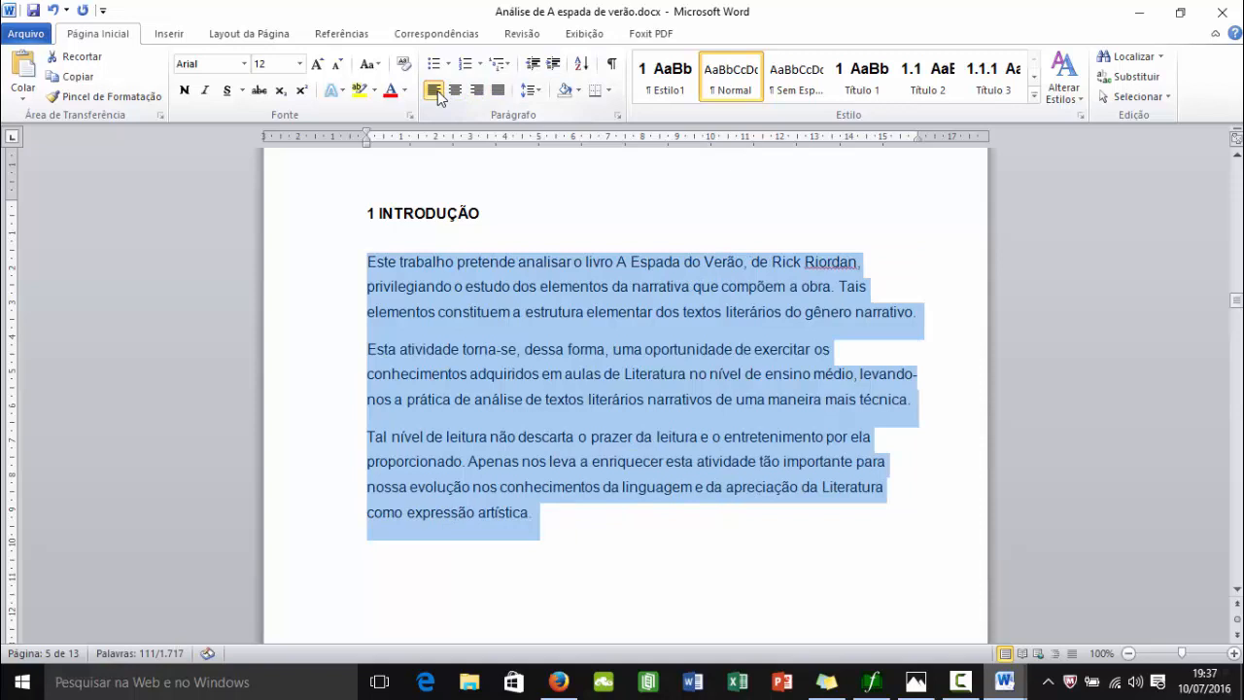
left_click(499, 91)
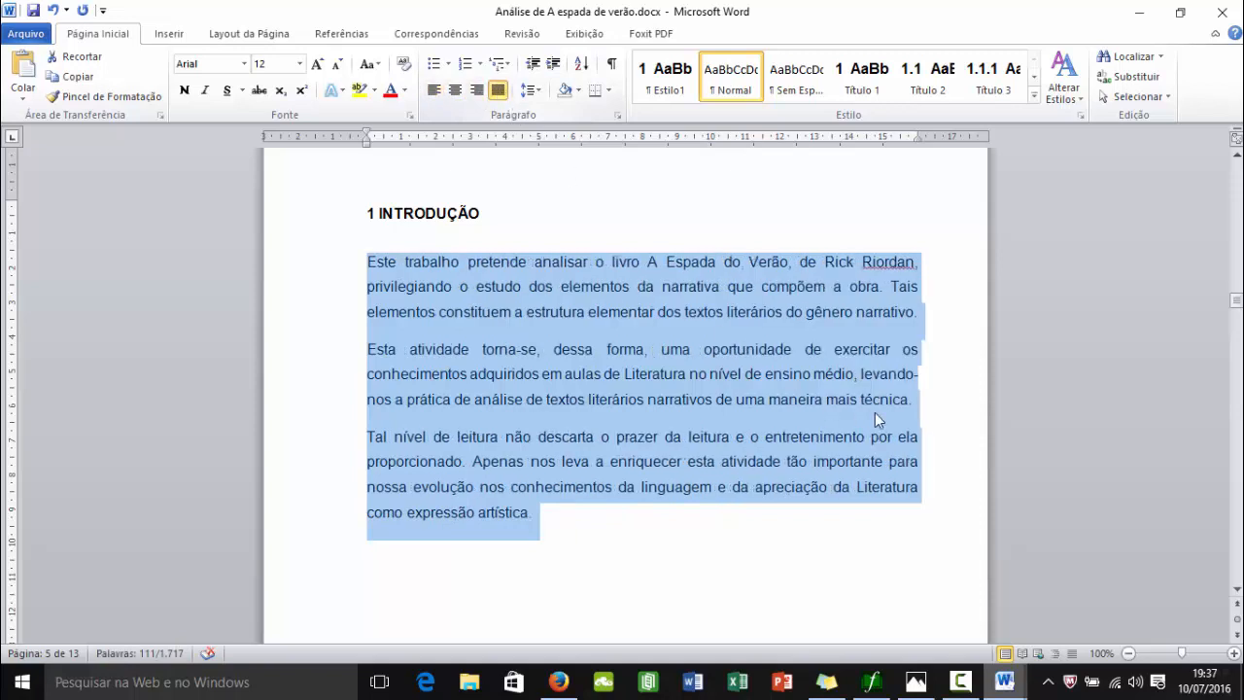
left_click(961, 377)
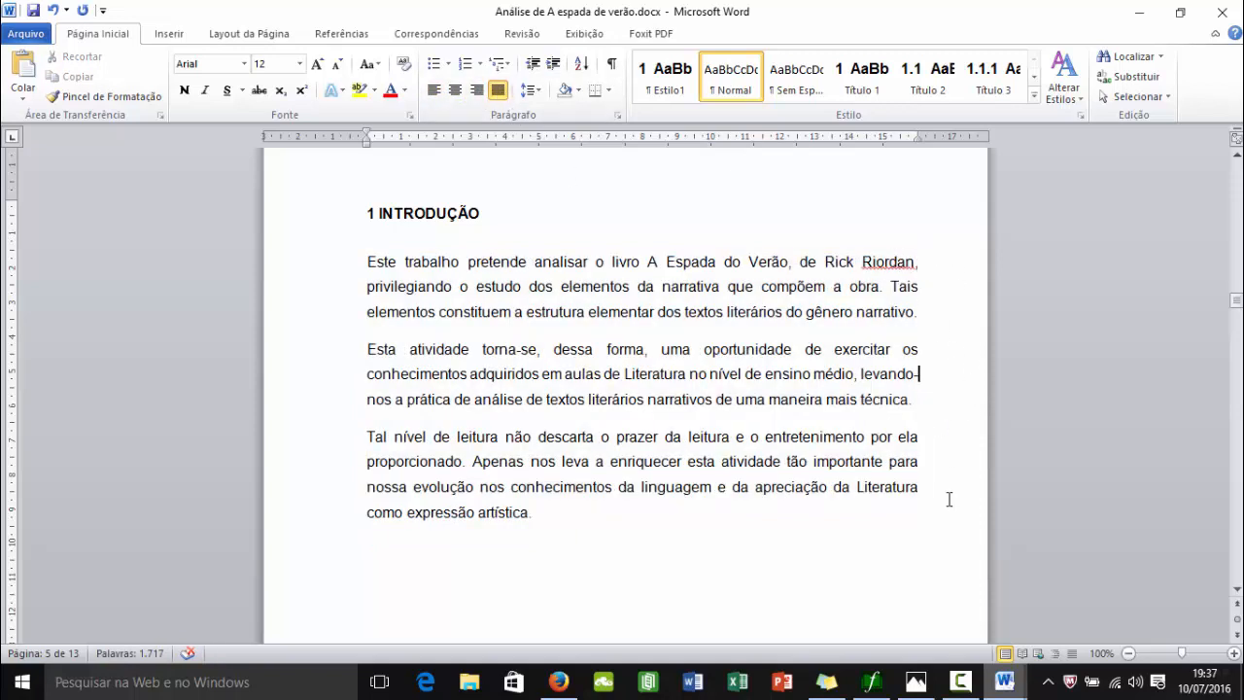
Look at the page number options with the insertion point in the INTRODUÇÃO heading.
scroll(523, 324, "down", 6)
scroll(522, 321, "up", 9)
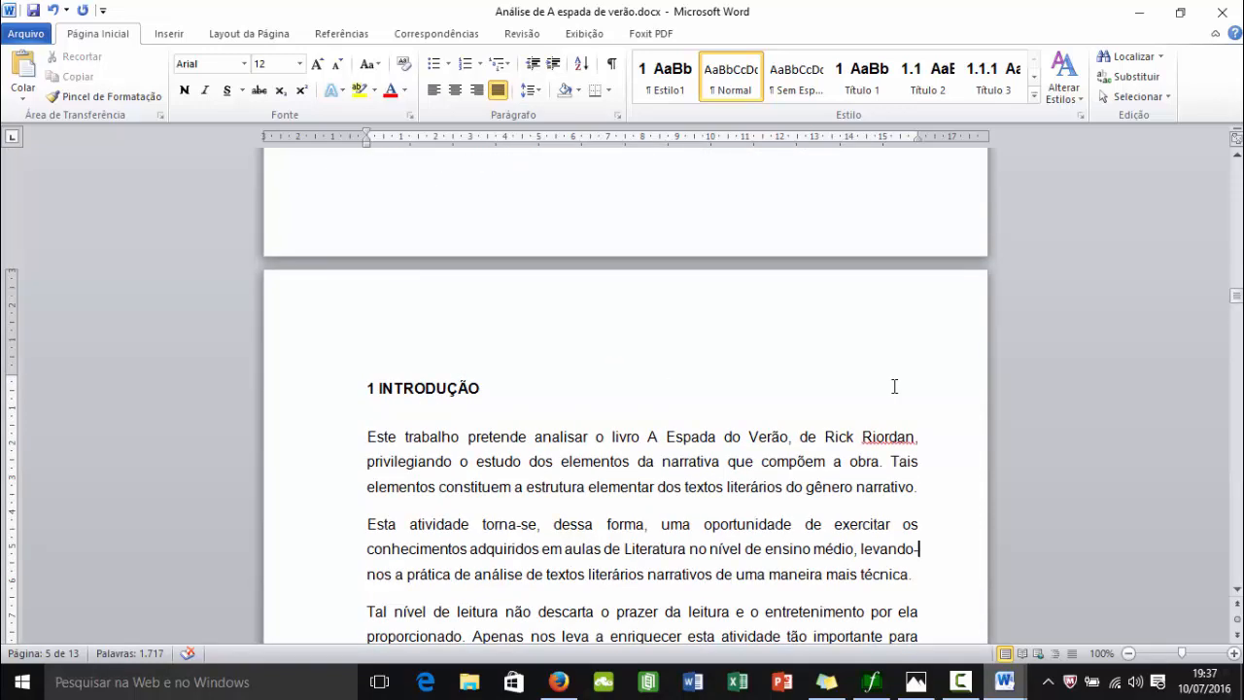
left_click(940, 328)
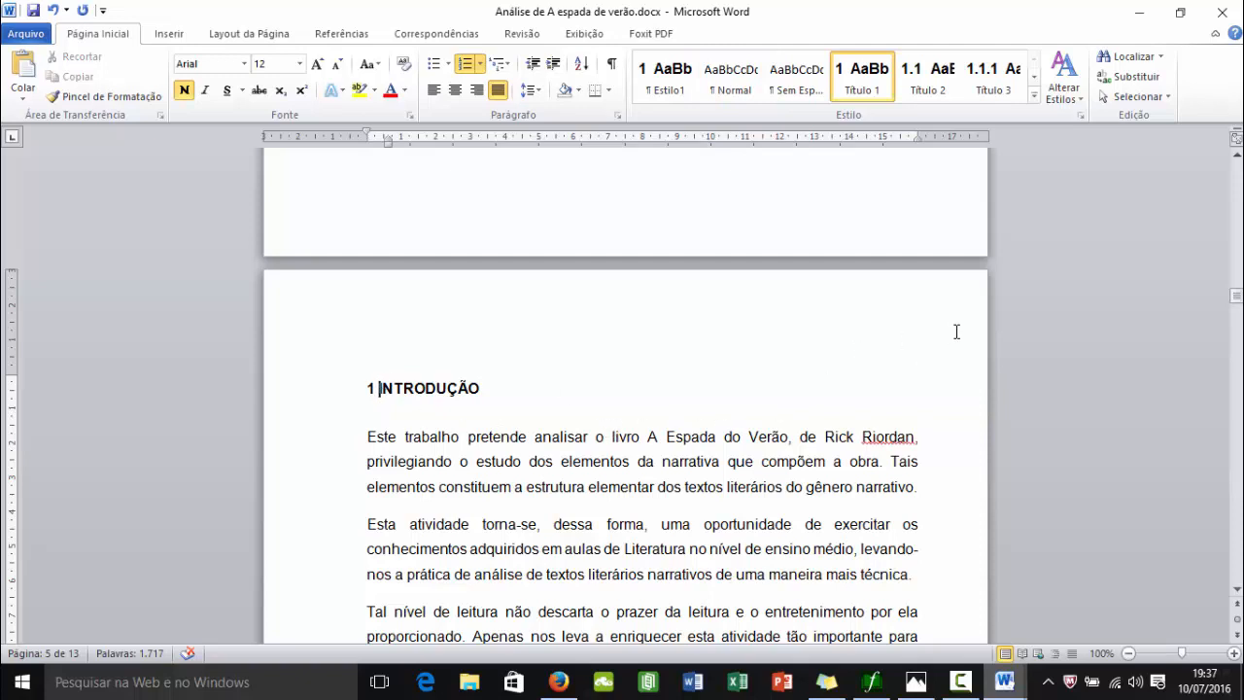
left_click(179, 34)
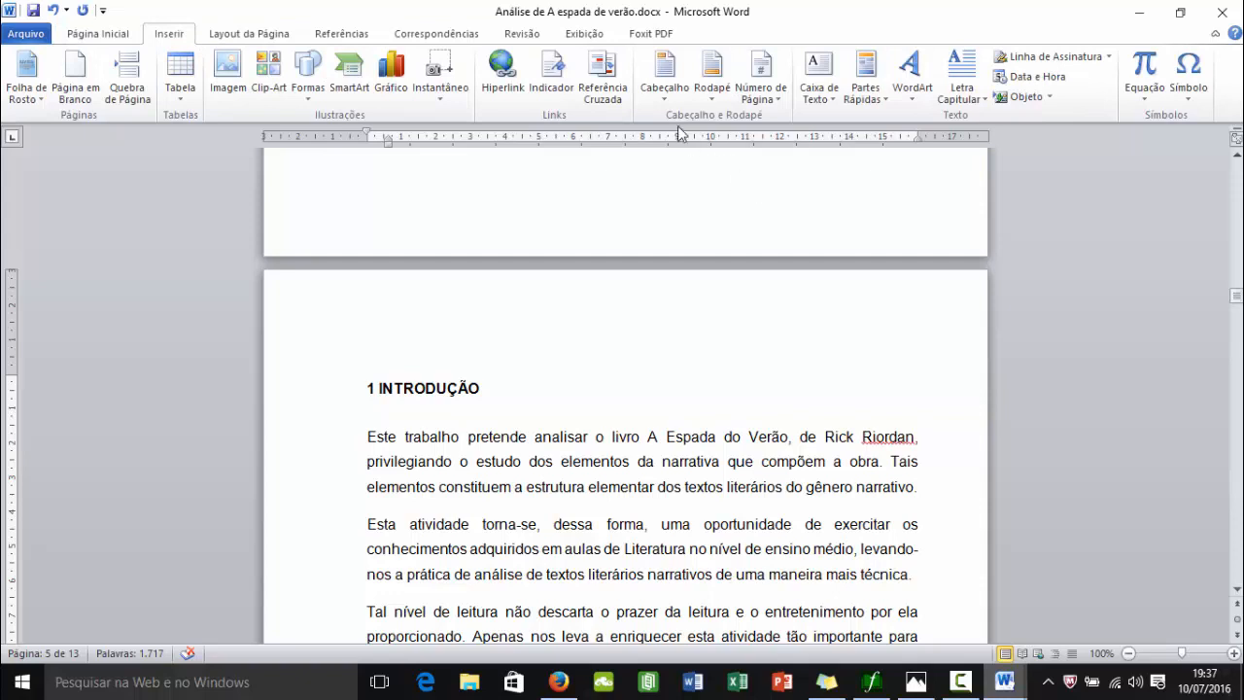
left_click(779, 103)
left_click(582, 197)
Show the formatting marks and examine the next-page section break between the SUMÁRIO page and the introduction.
scroll(392, 200, "up", 5)
left_click(87, 35)
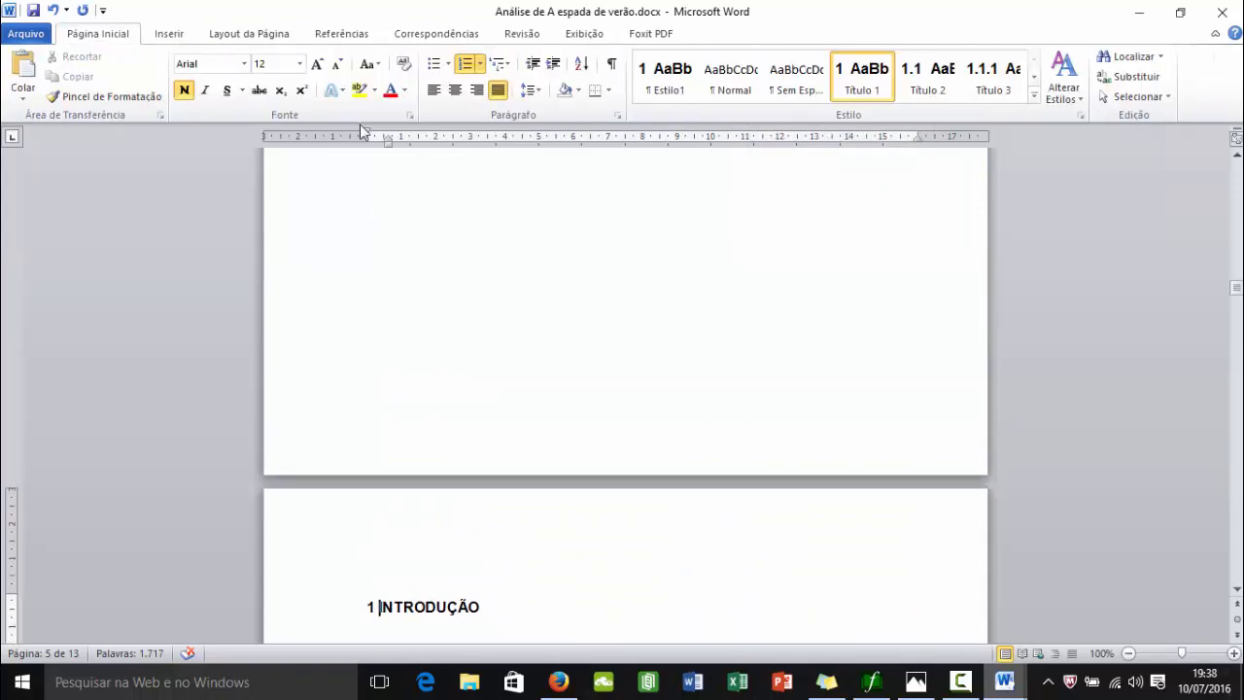
left_click(611, 64)
scroll(671, 386, "up", 5)
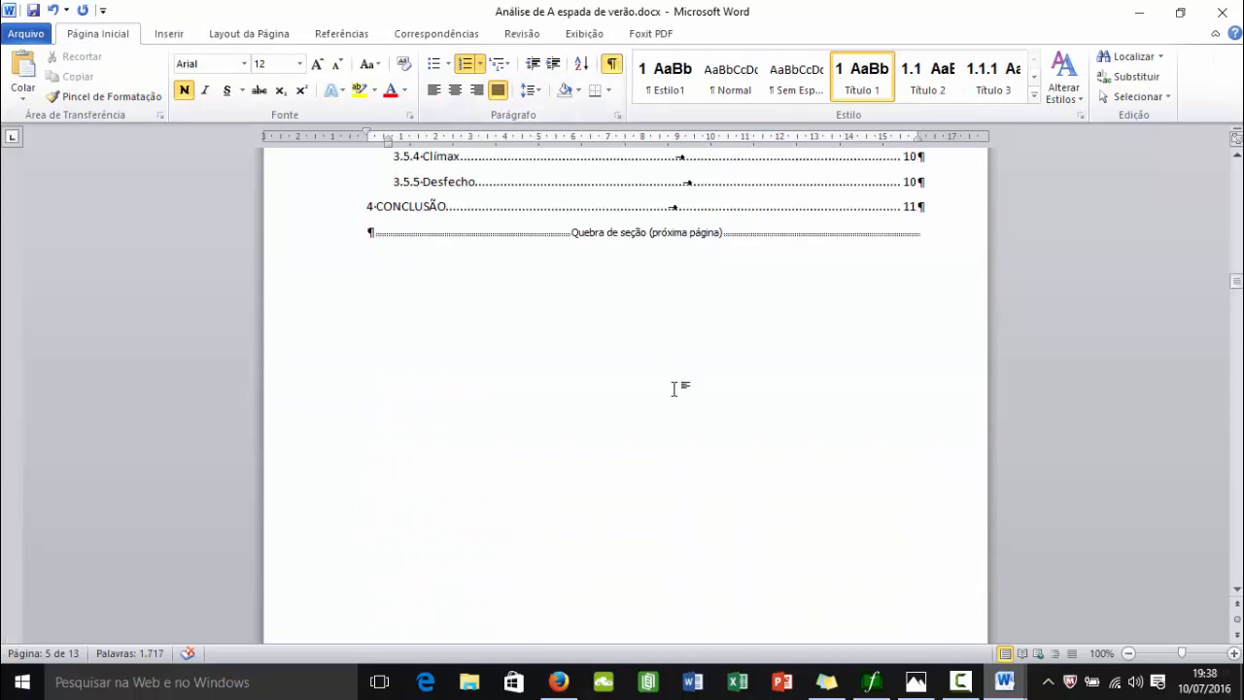
left_click(650, 333)
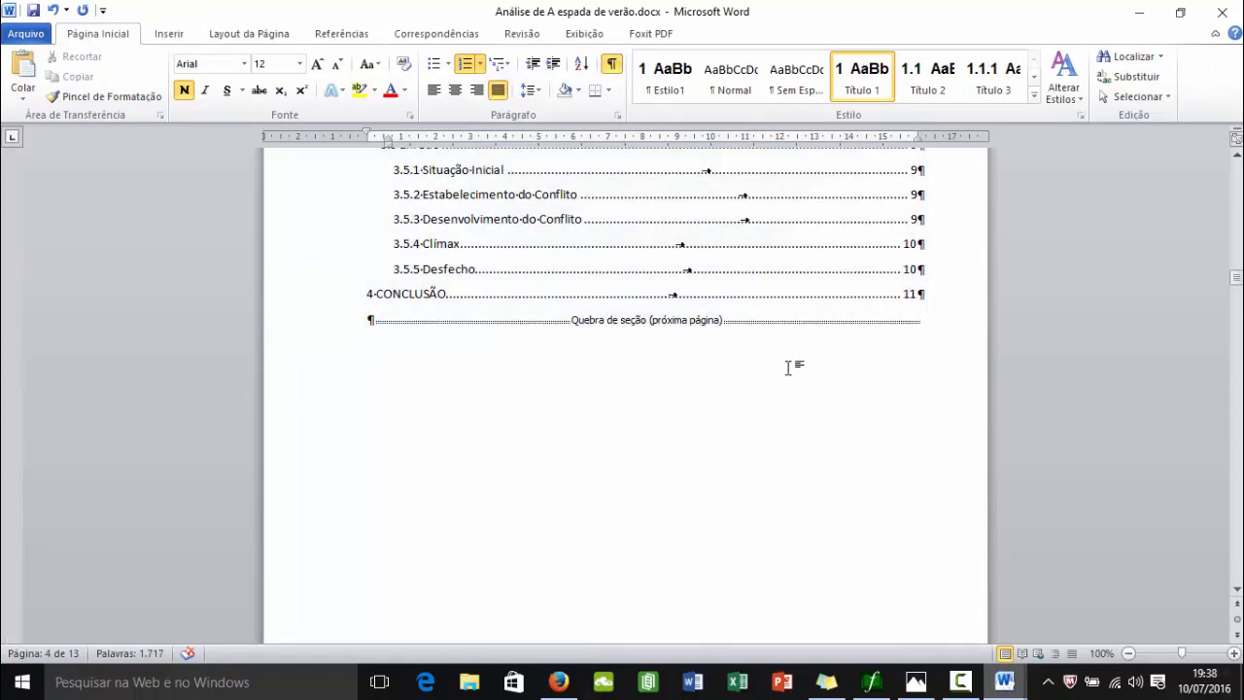
scroll(787, 363, "down", 10)
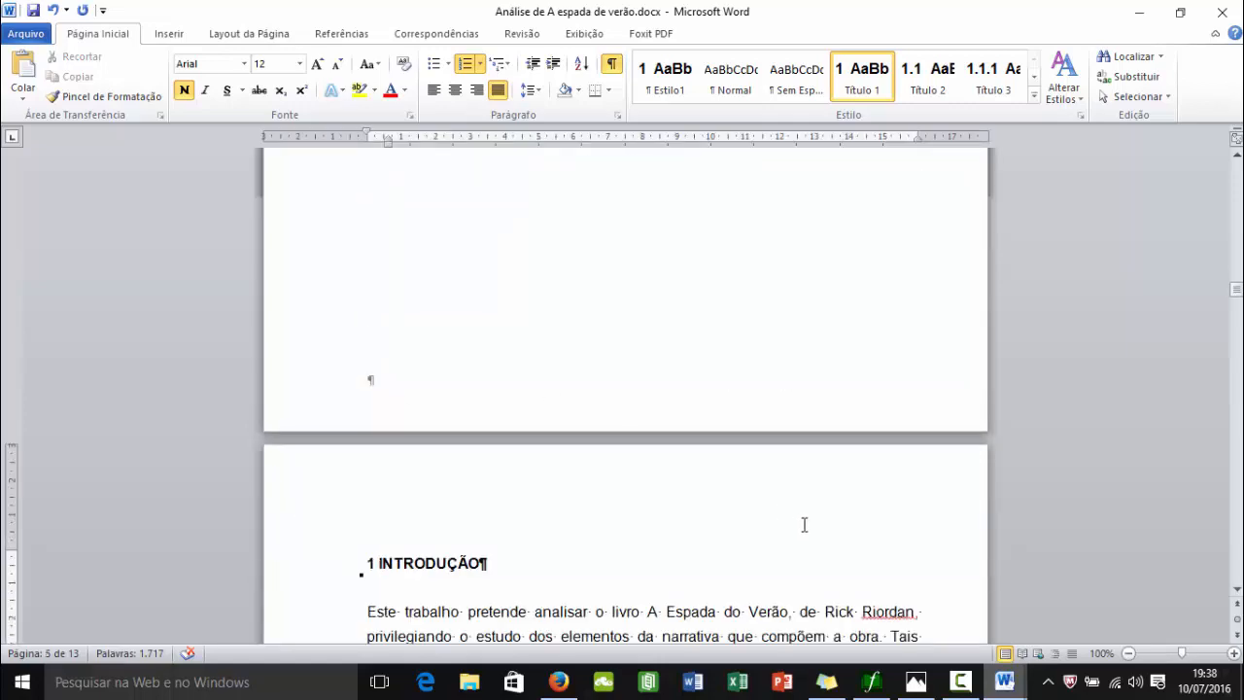
scroll(803, 521, "up", 15)
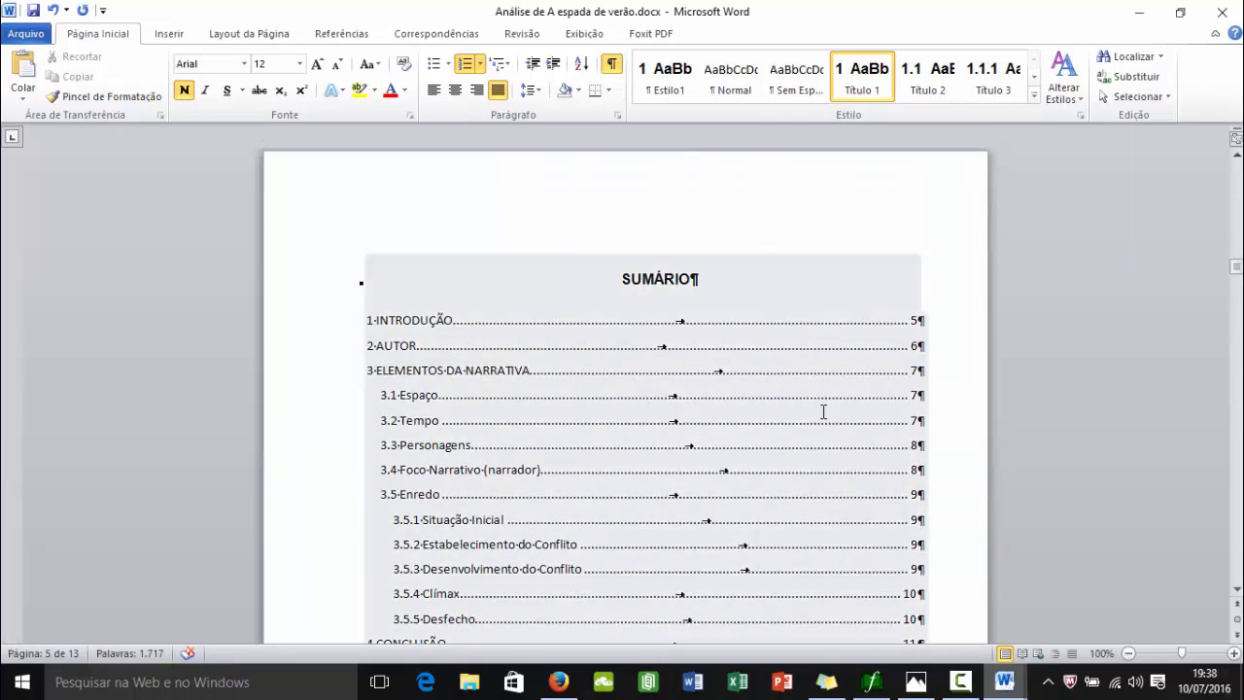
scroll(636, 365, "down", 10)
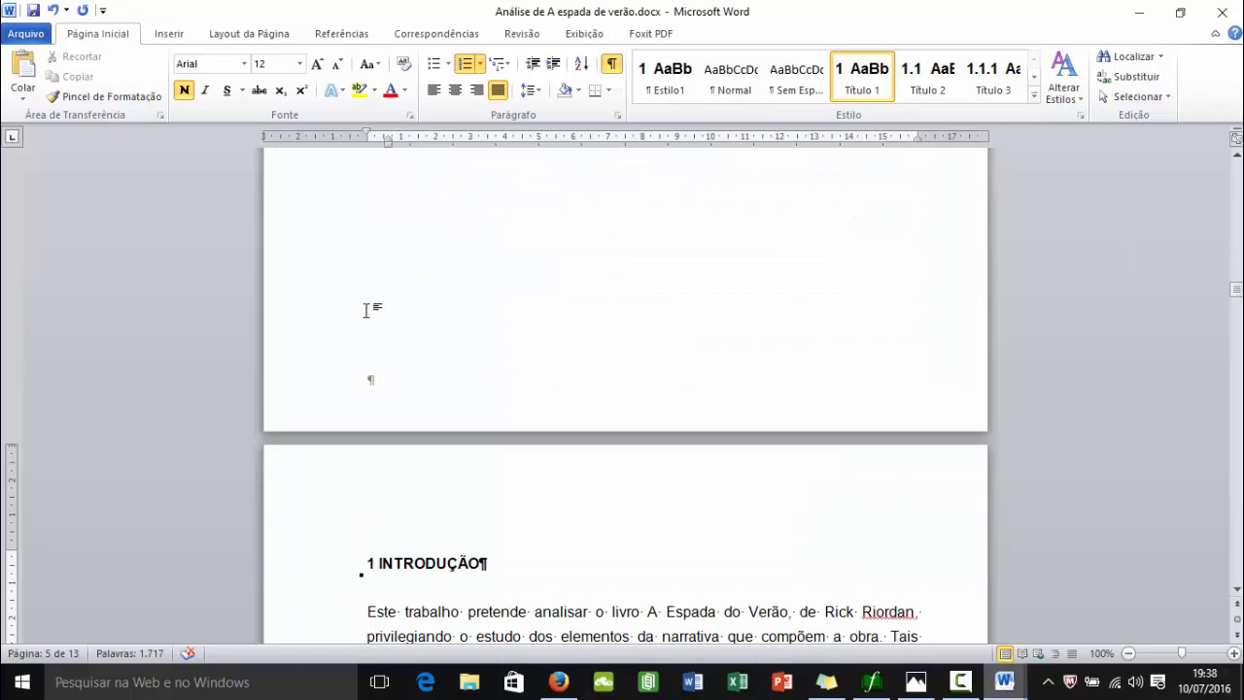
Hide the formatting marks, insert a top-of-page Número sem Formatação 3 page number from INTRODUÇÃO, and unlink that section's header from the previous one.
left_click(611, 63)
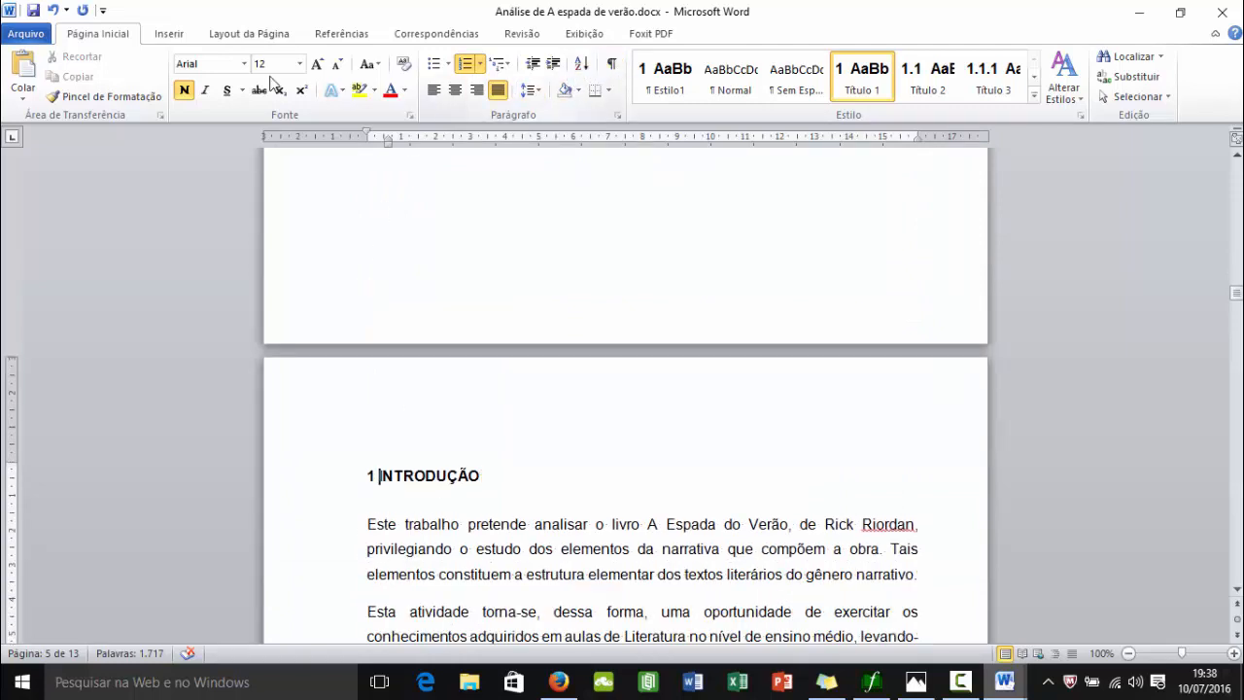
left_click(171, 35)
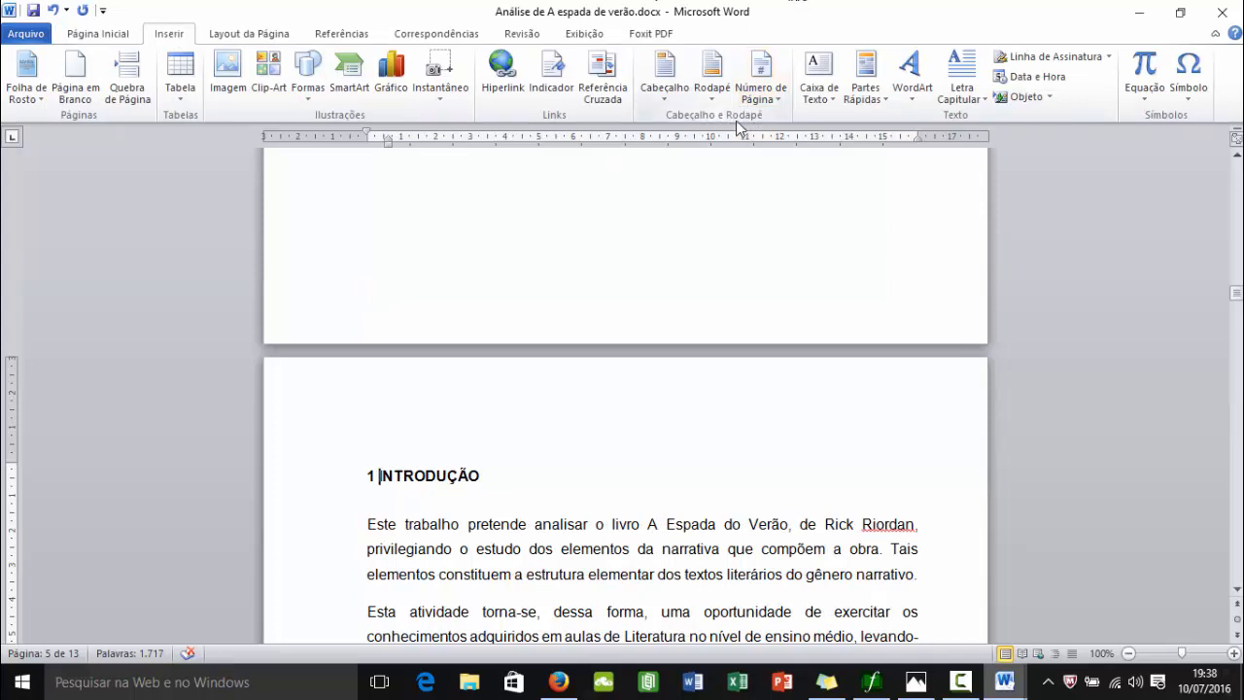
left_click(782, 101)
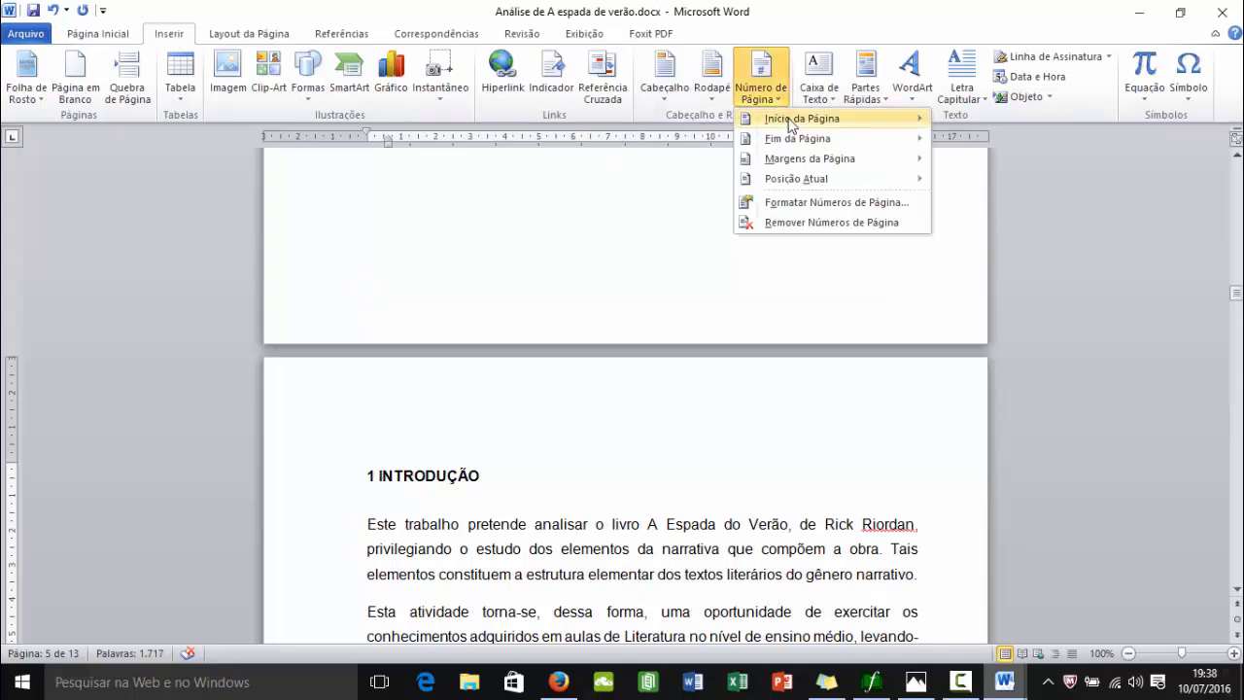
mouse_move(790, 121)
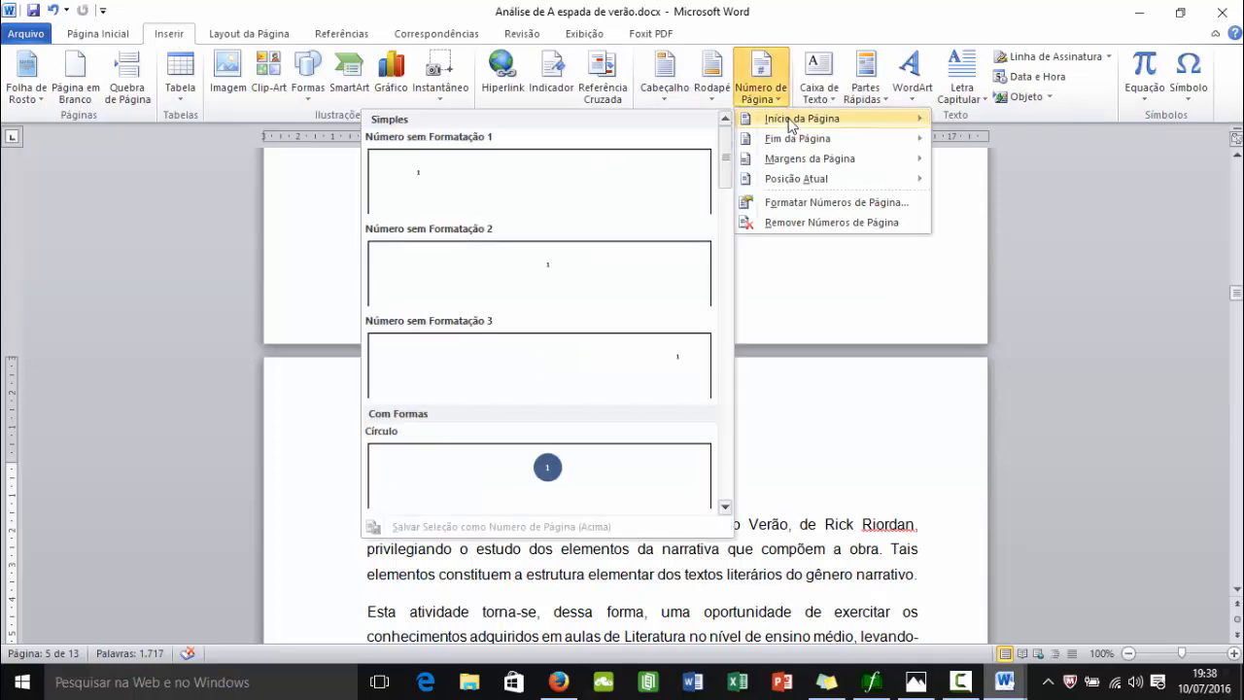
left_click(682, 364)
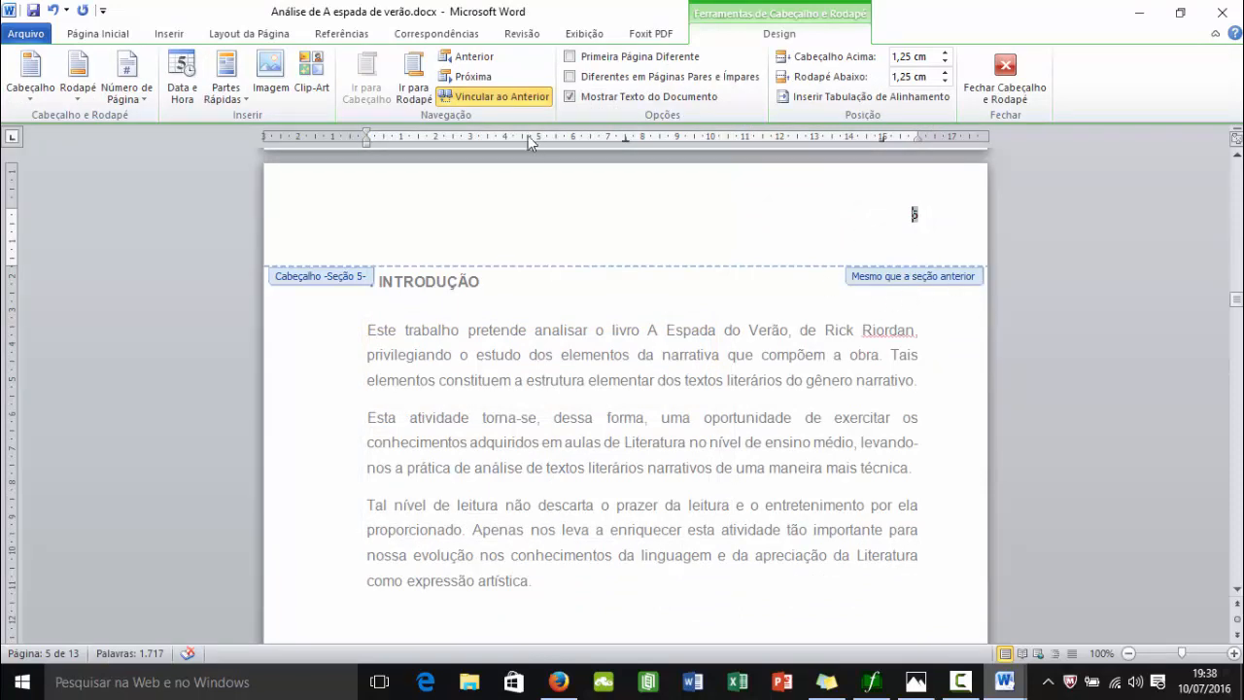
left_click(487, 97)
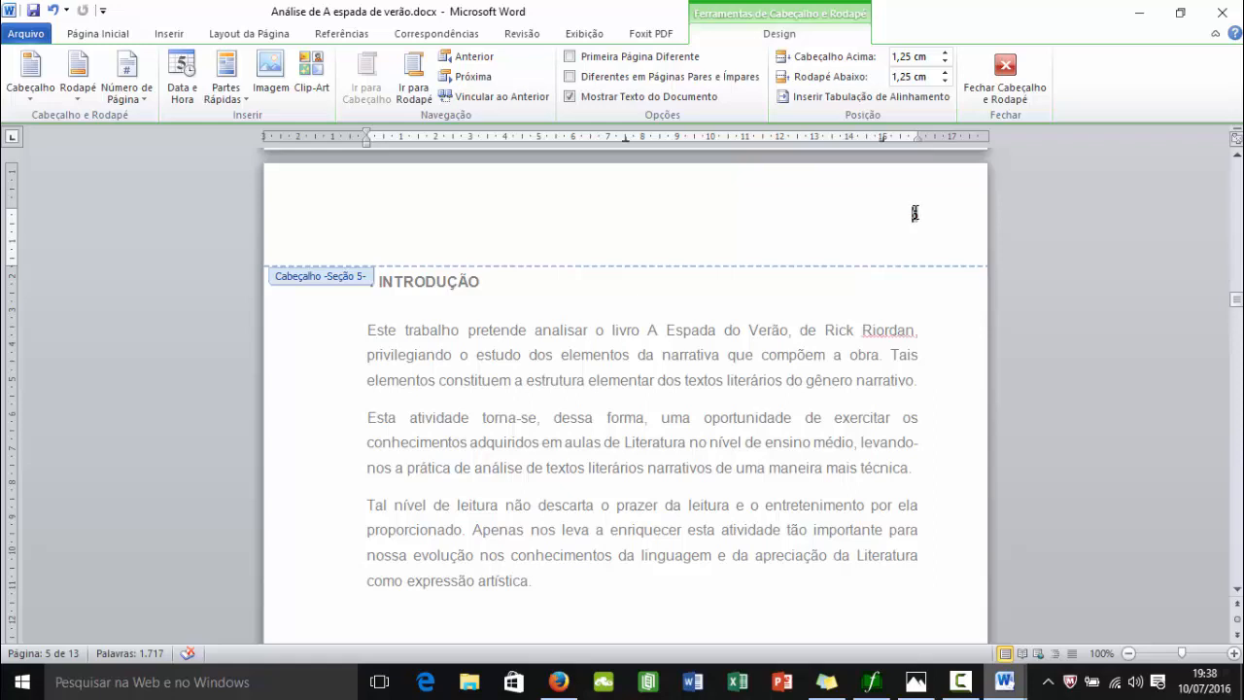
Set the introduction section's page numbering to start at 4 and leave header editing.
left_click(129, 94)
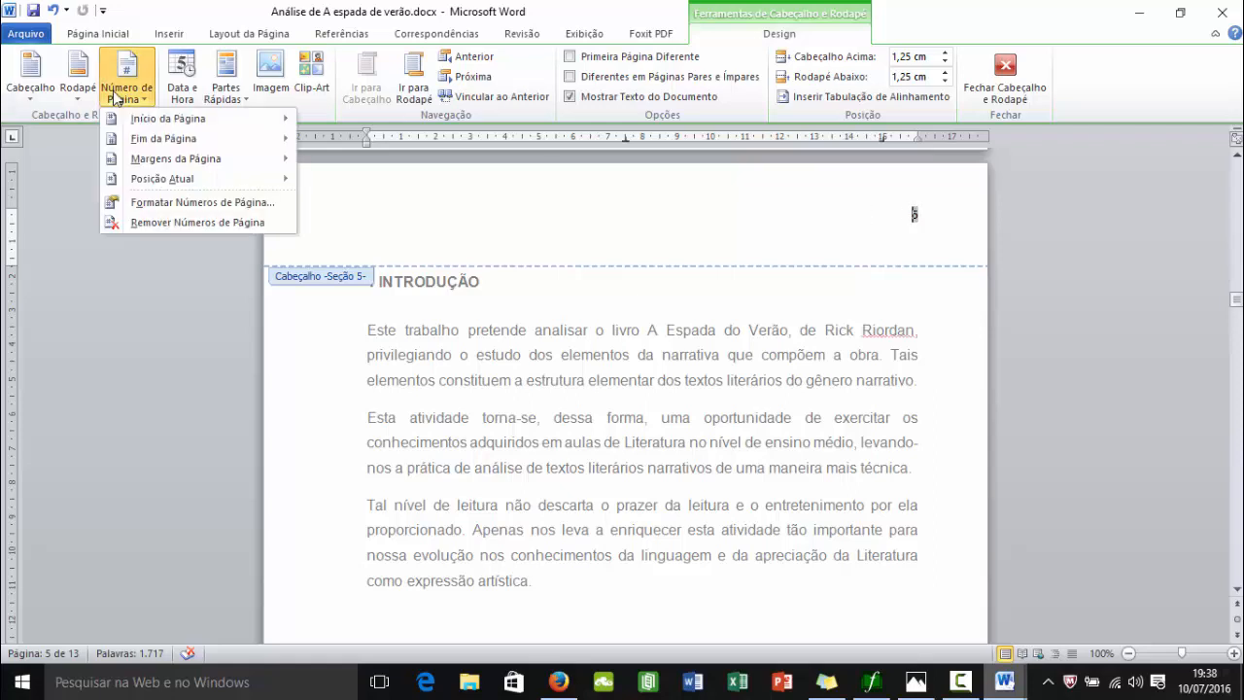
left_click(220, 202)
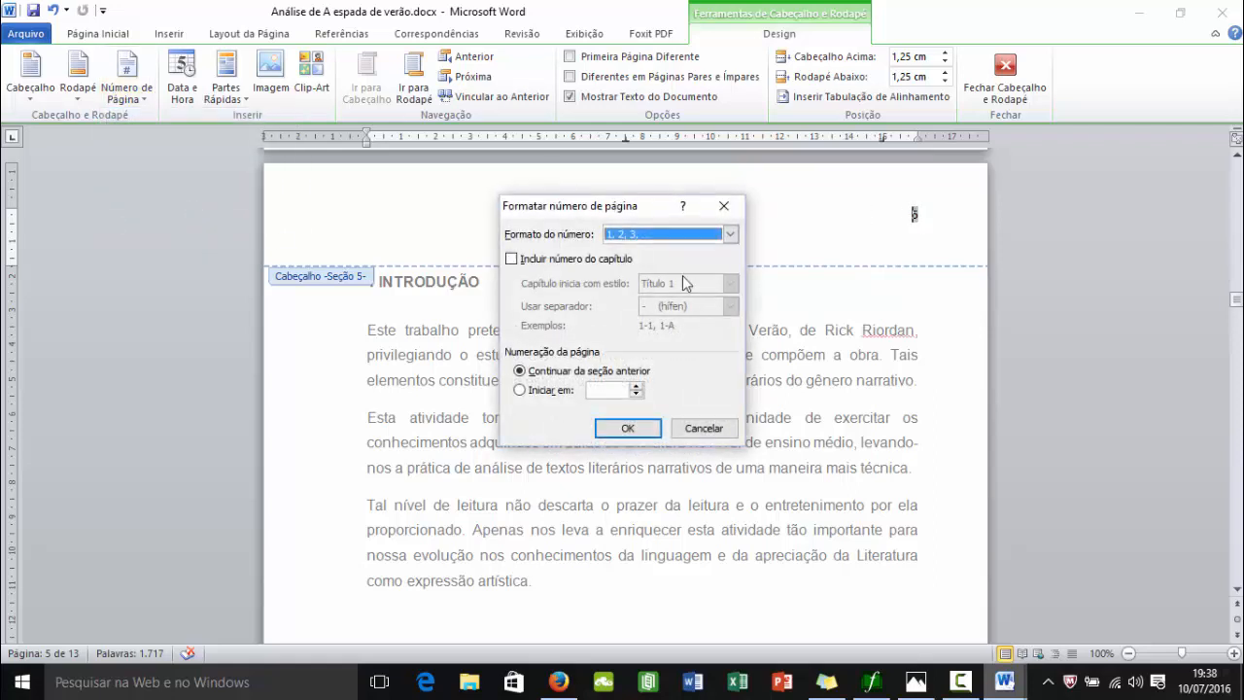
left_click(542, 393)
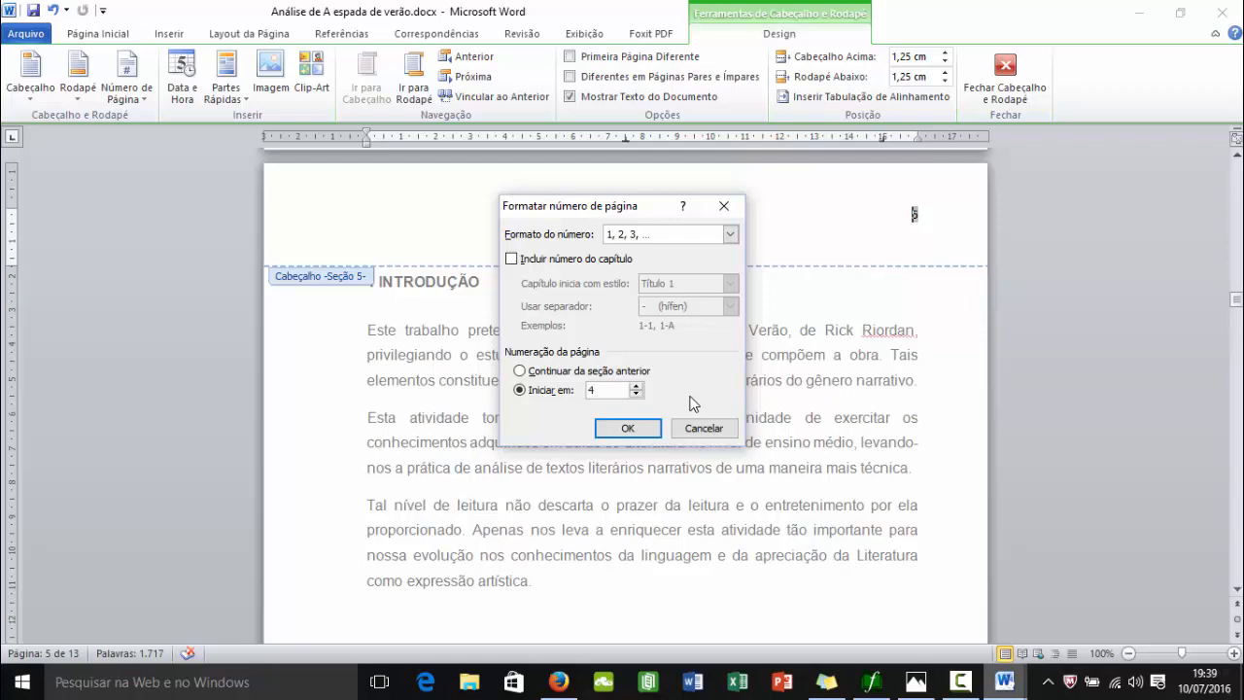
left_click(629, 426)
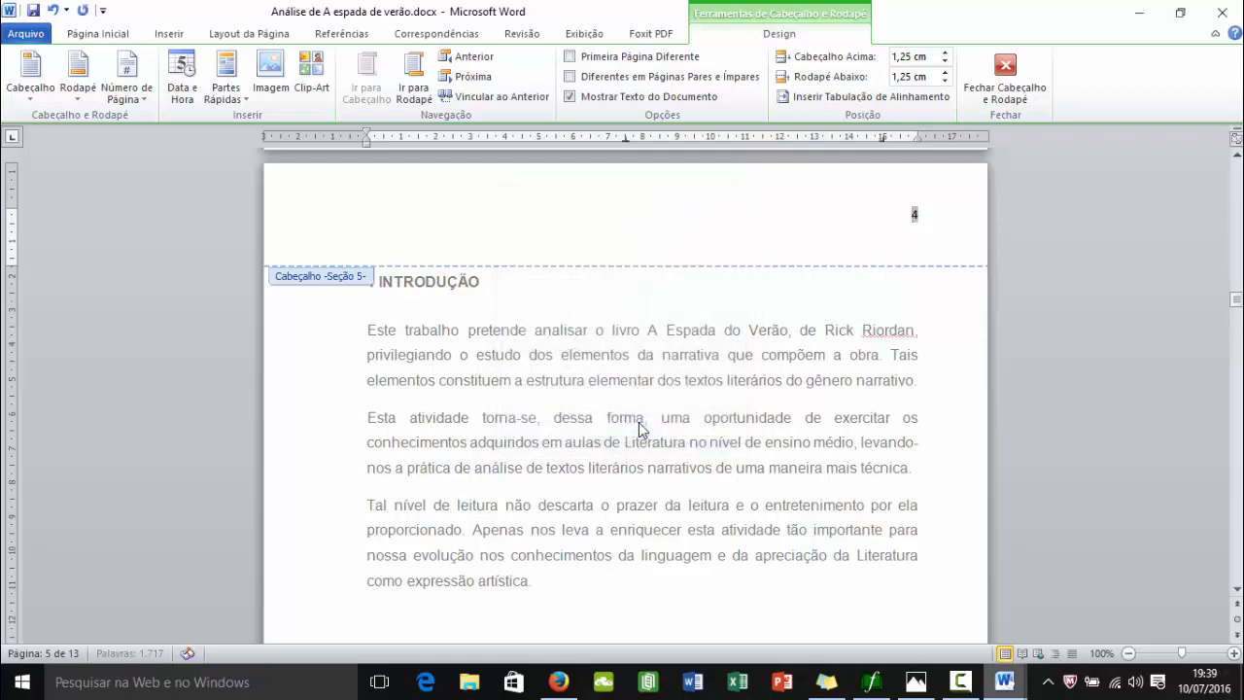
key("Escape")
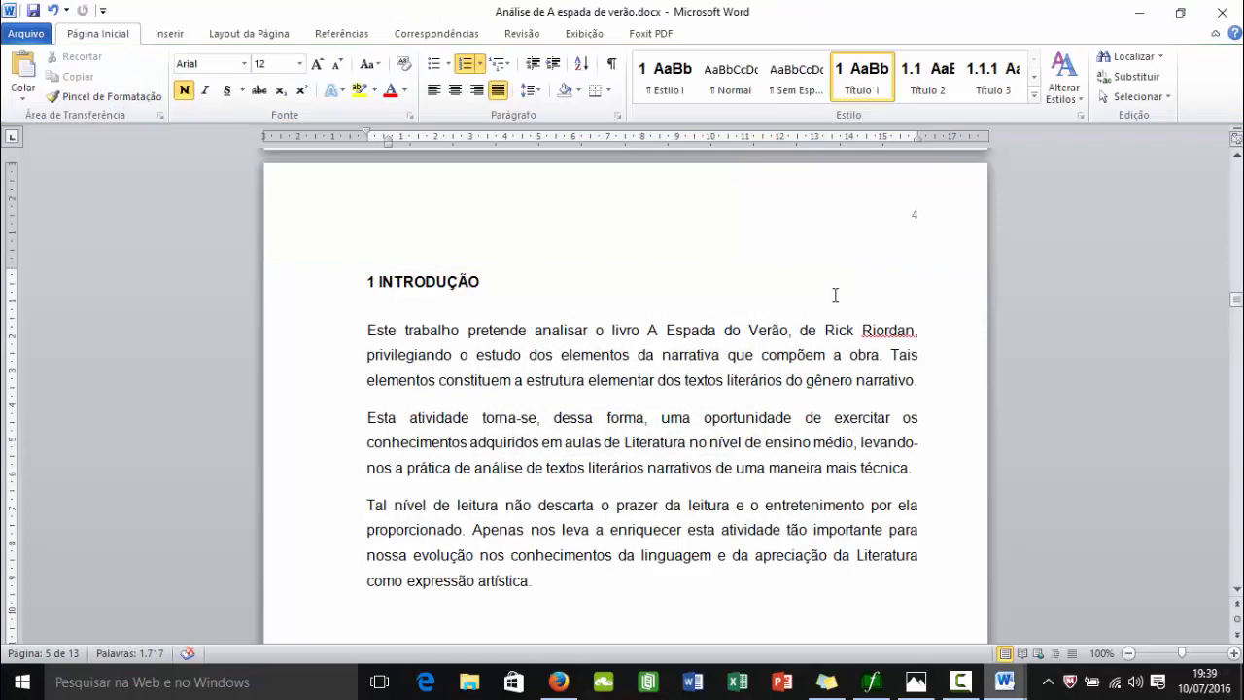
Delete the page number from the SUMÁRIO page's header and return to the document body.
scroll(875, 311, "up", 1)
scroll(907, 361, "up", 7)
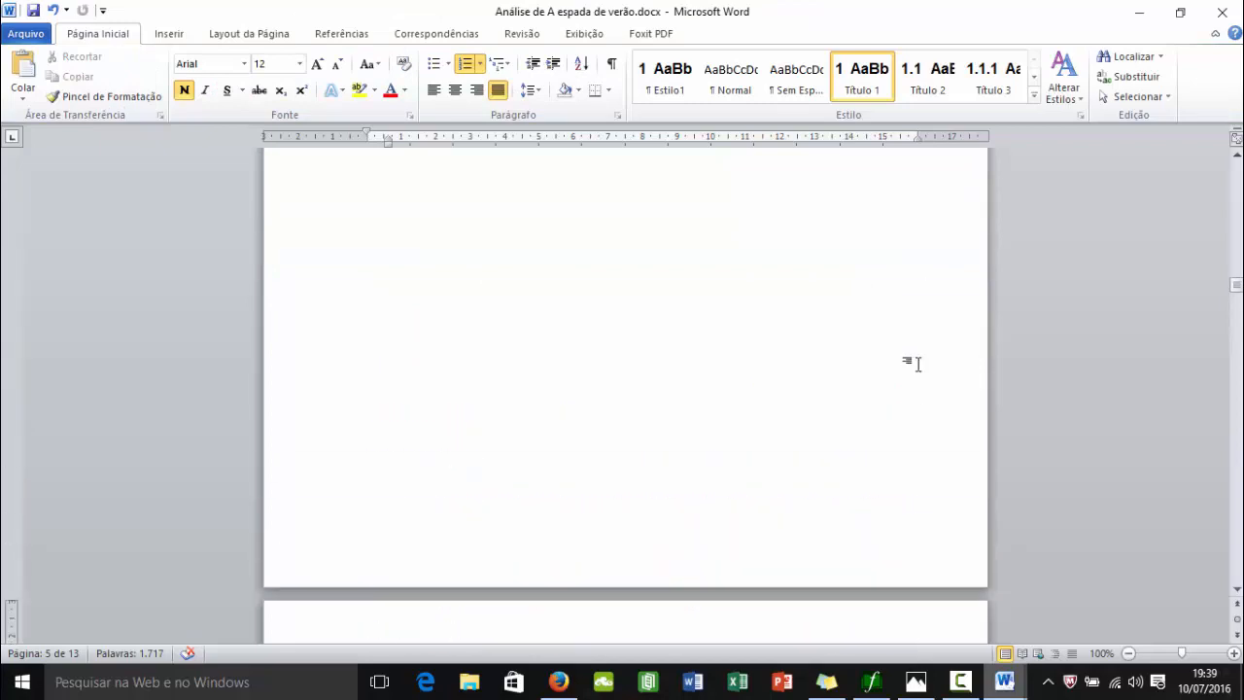
scroll(913, 360, "up", 12)
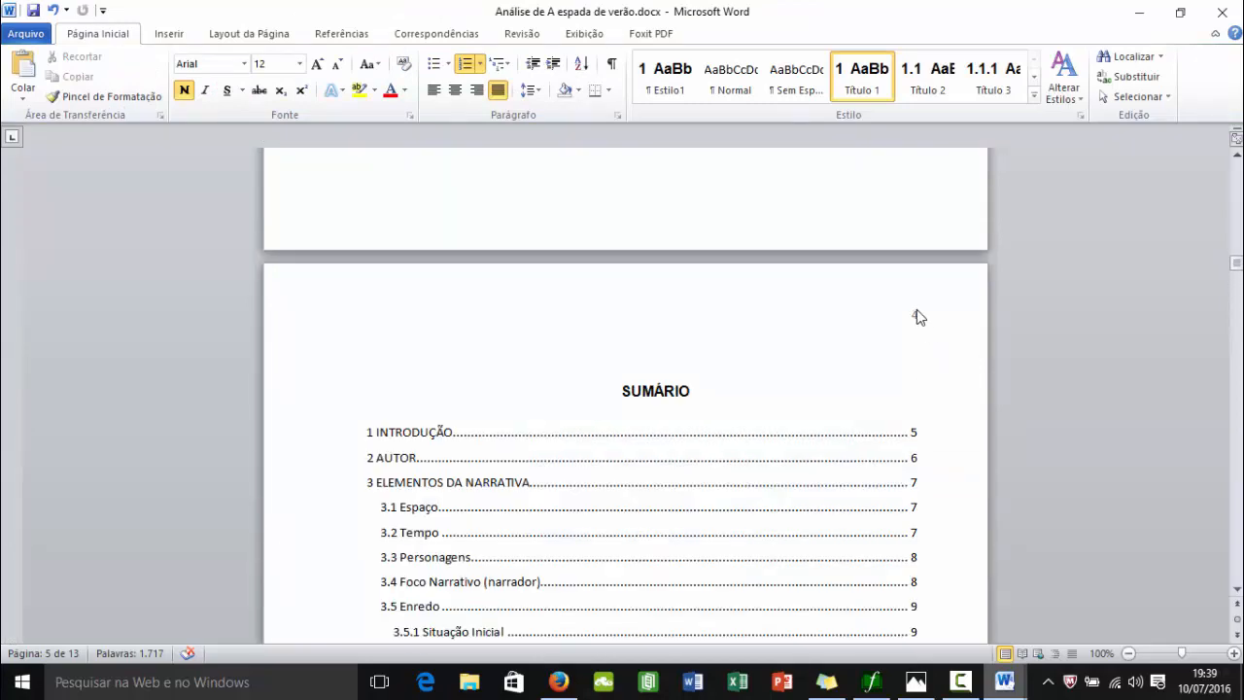
double_click(919, 317)
double_click(929, 316)
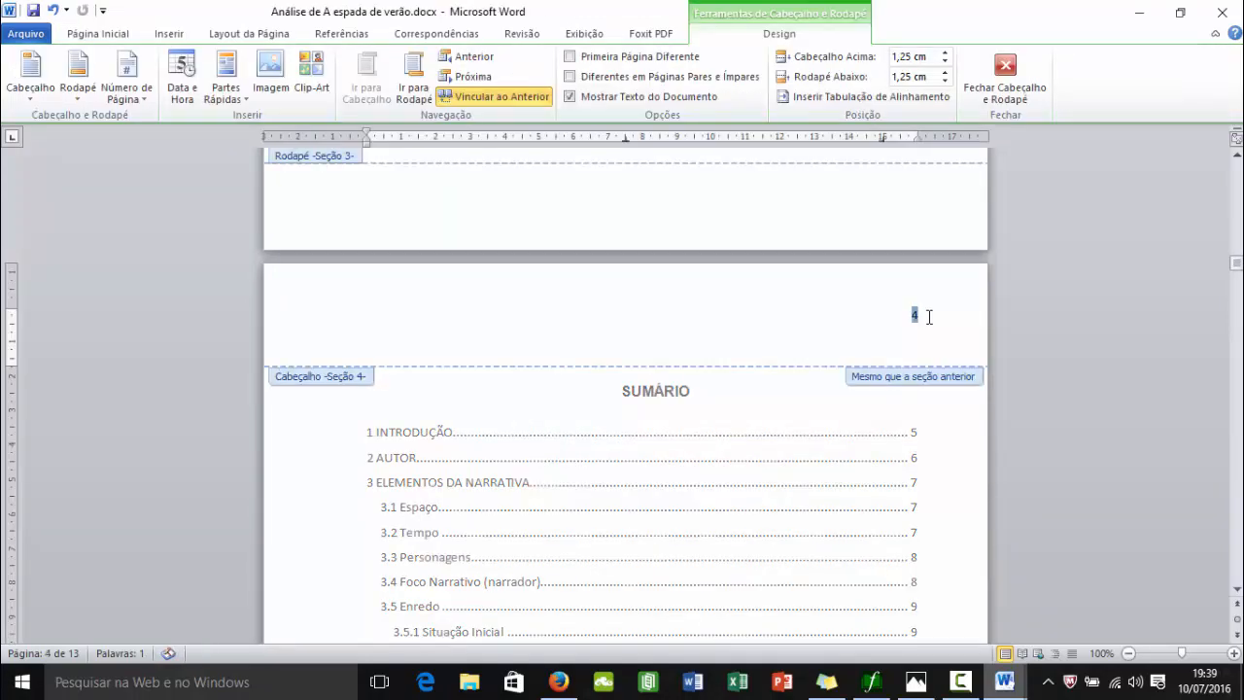
left_click(929, 316)
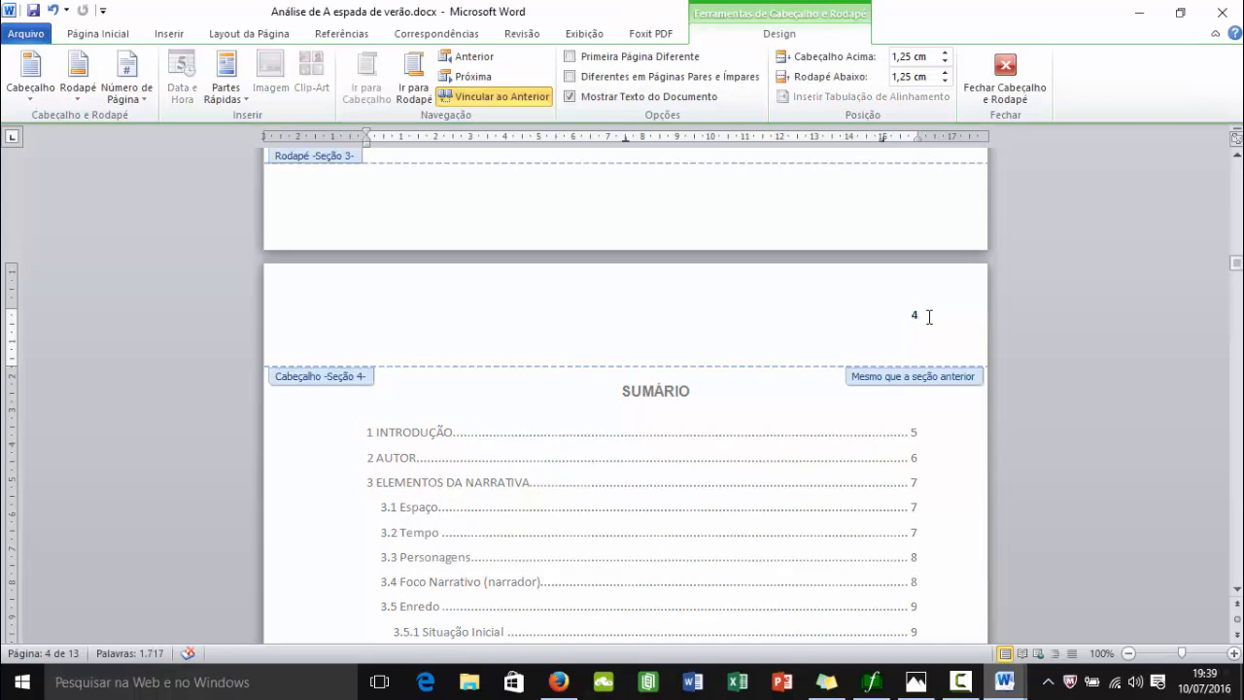
double_click(929, 316)
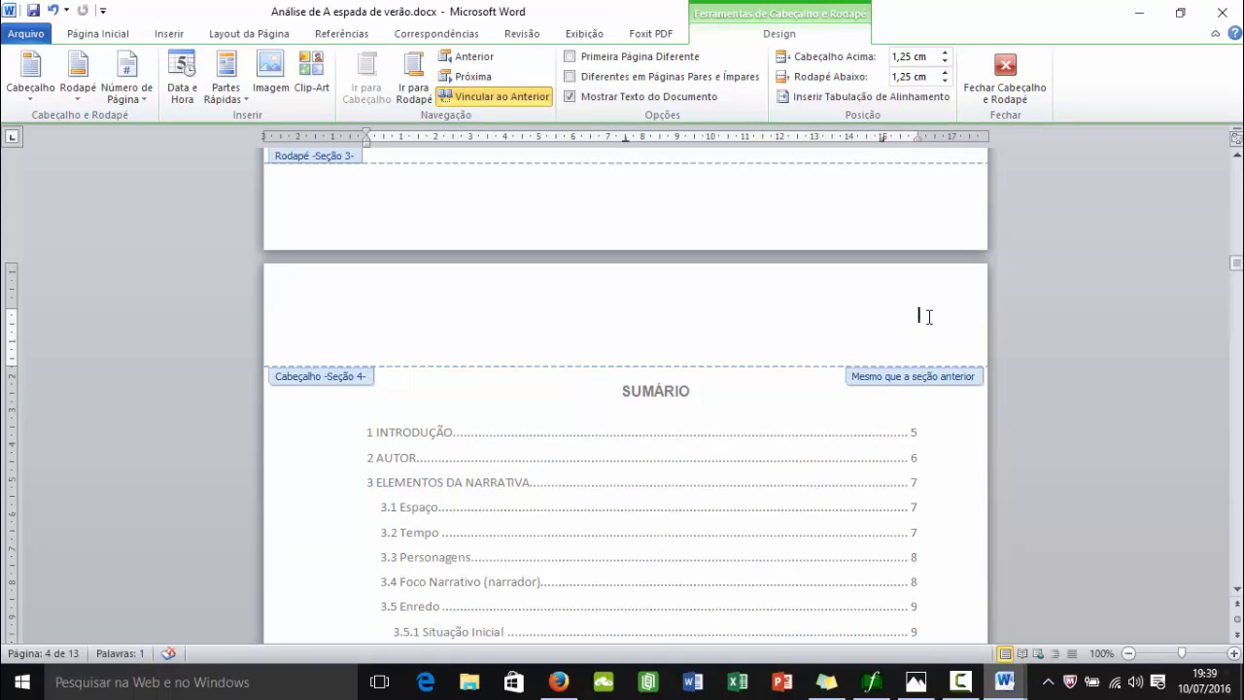
double_click(796, 502)
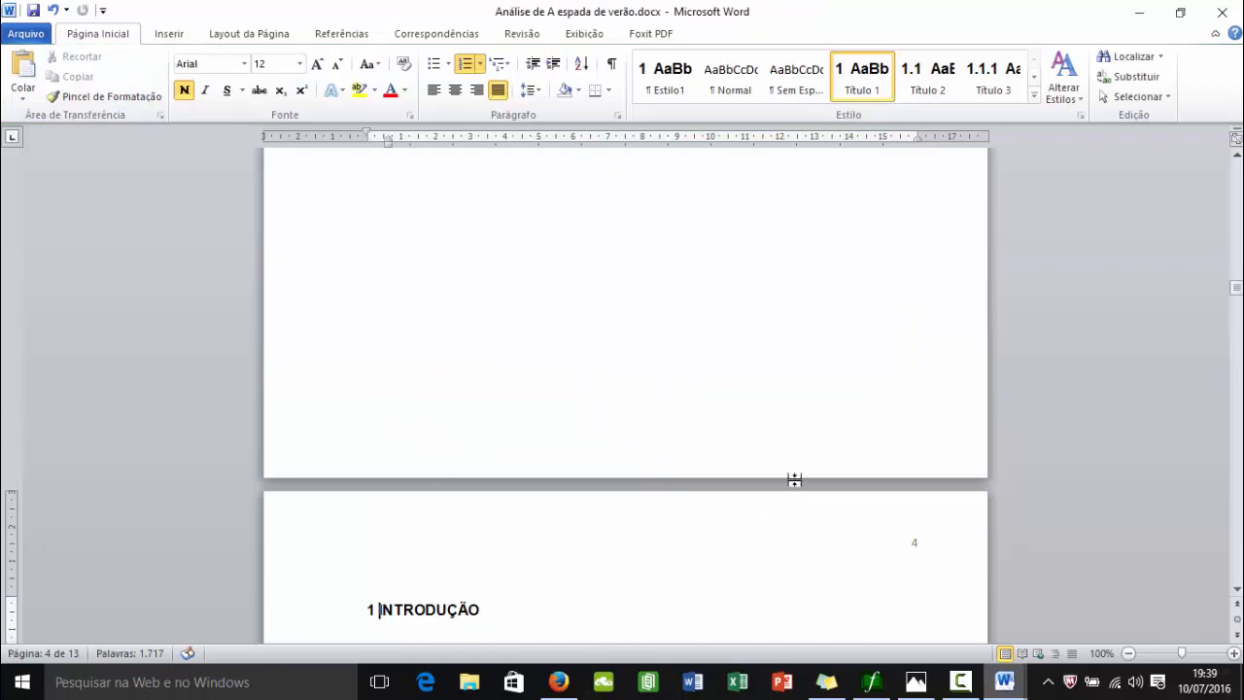
Check the page numbering across the pre-textual pages, the SUMÁRIO, and the chapters from INTRODUÇÃO to ELEMENTOS DA NARRATIVA.
scroll(794, 479, "up", 15)
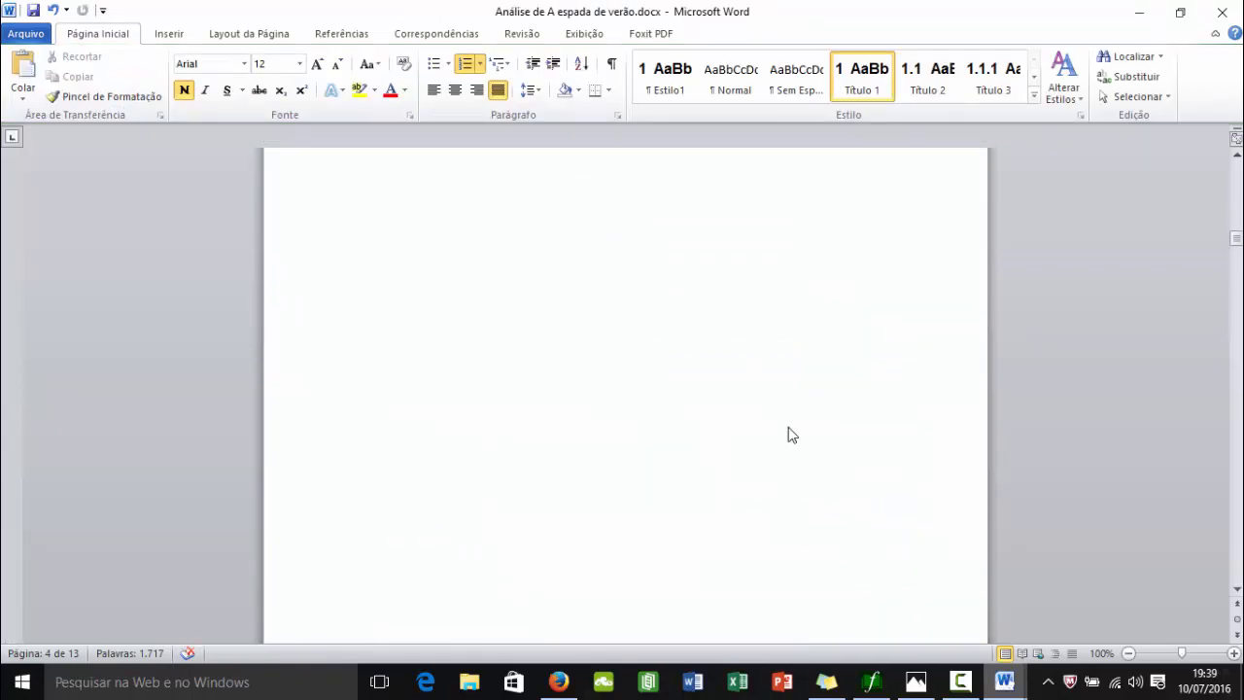
scroll(792, 434, "up", 15)
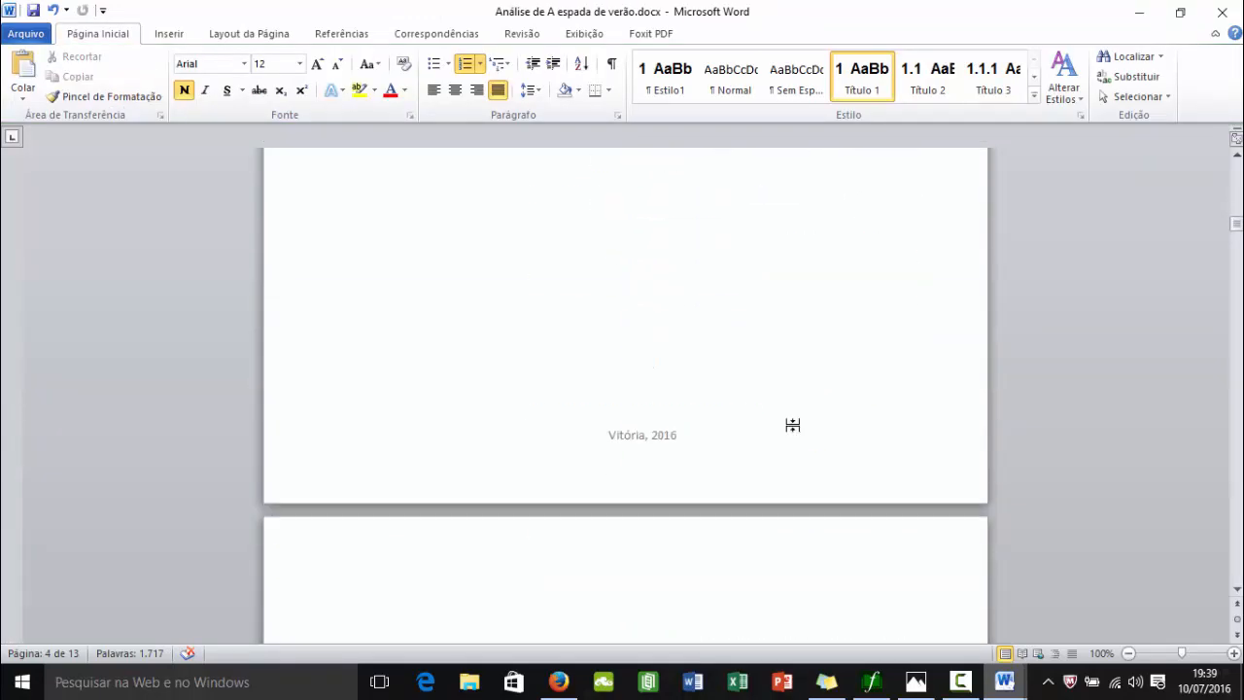
scroll(792, 427, "down", 10)
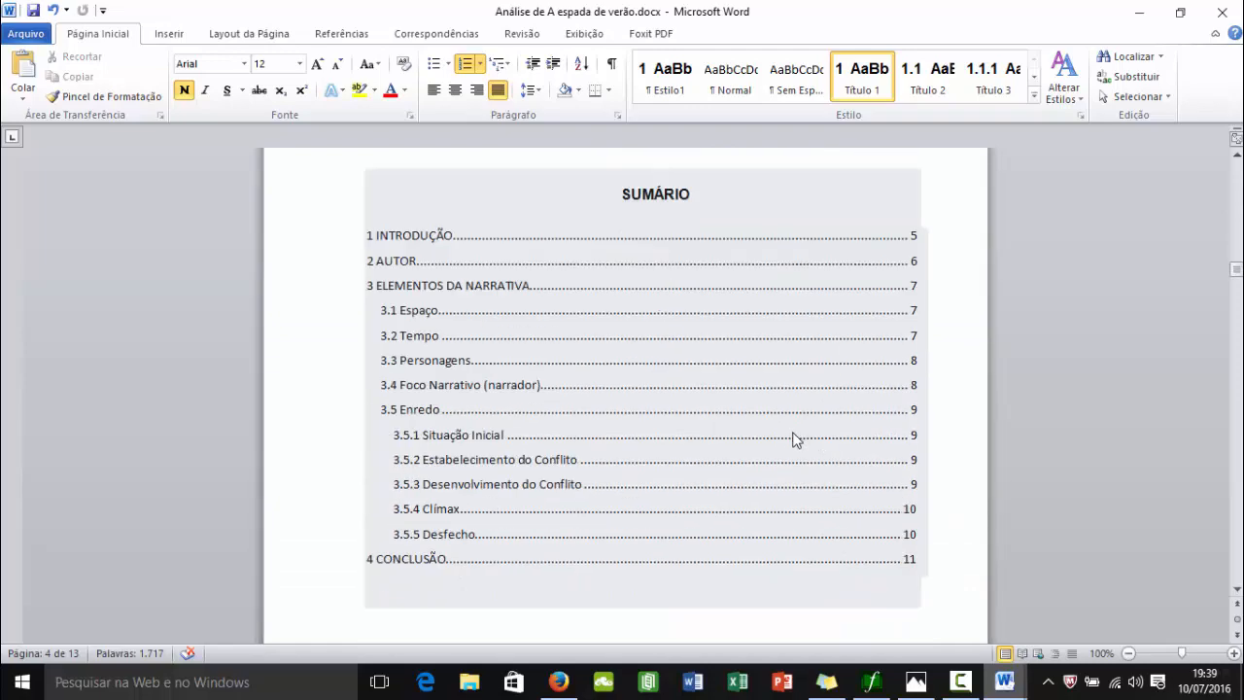
scroll(958, 418, "down", 15)
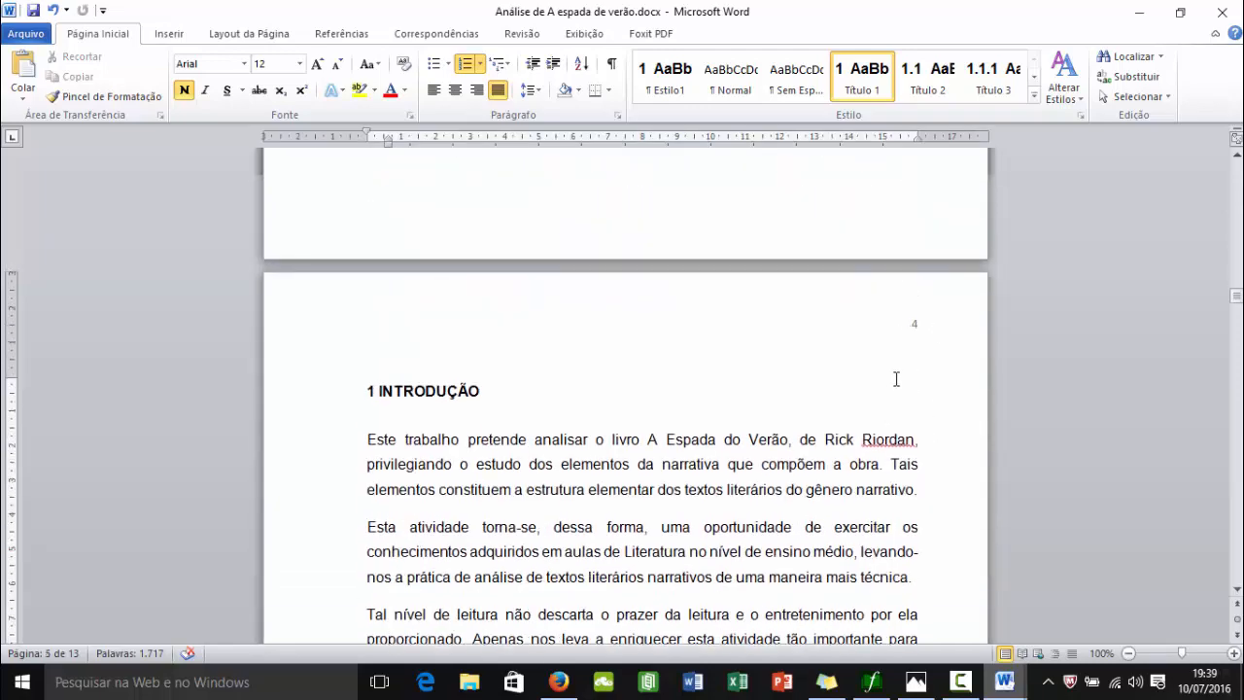
scroll(896, 379, "down", 18)
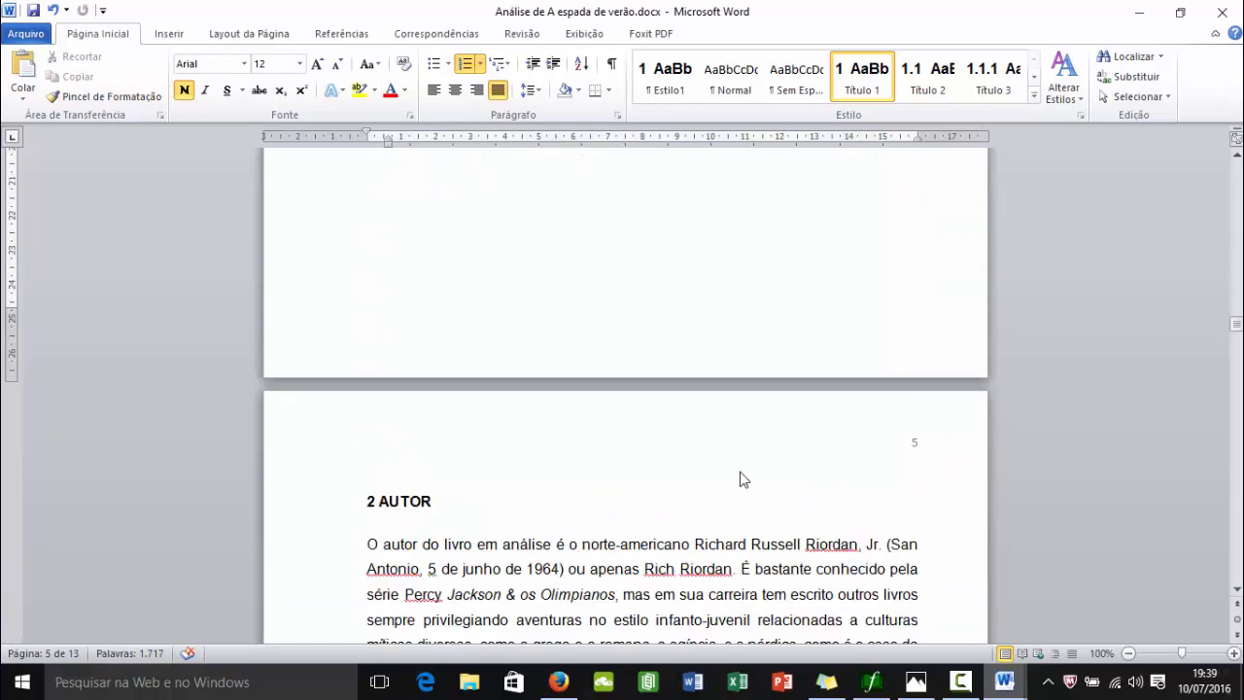
scroll(742, 471, "up", 17)
scroll(742, 471, "down", 18)
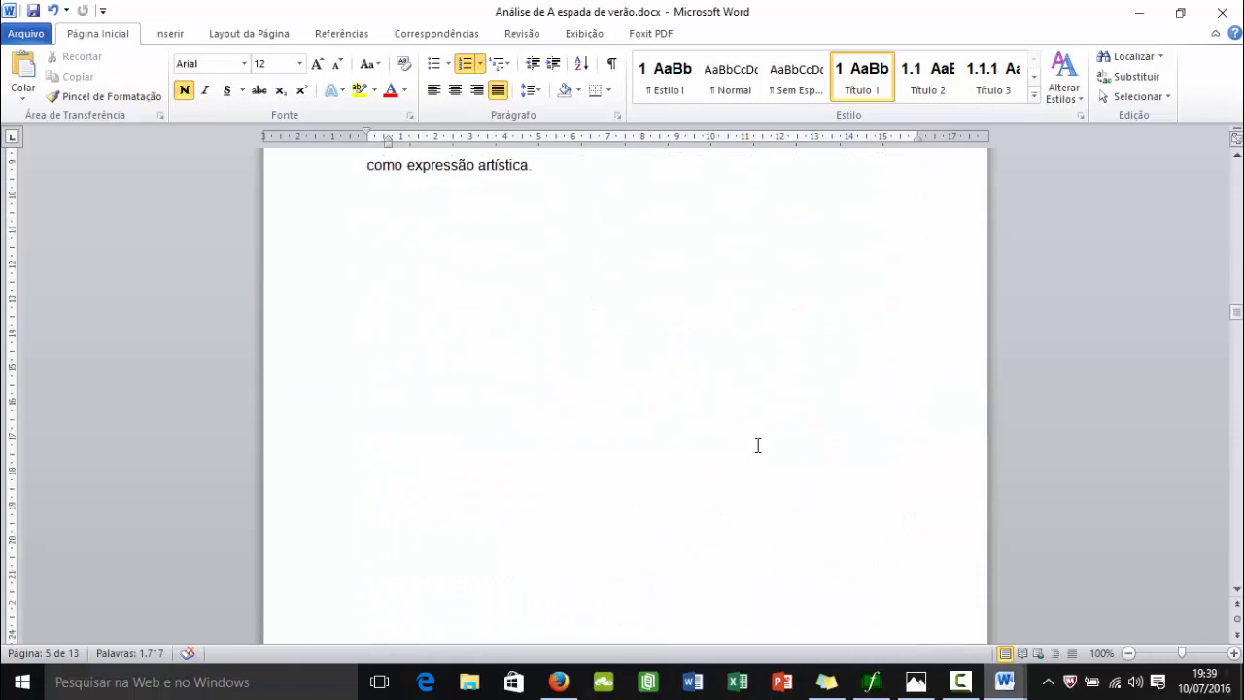
scroll(764, 454, "down", 8)
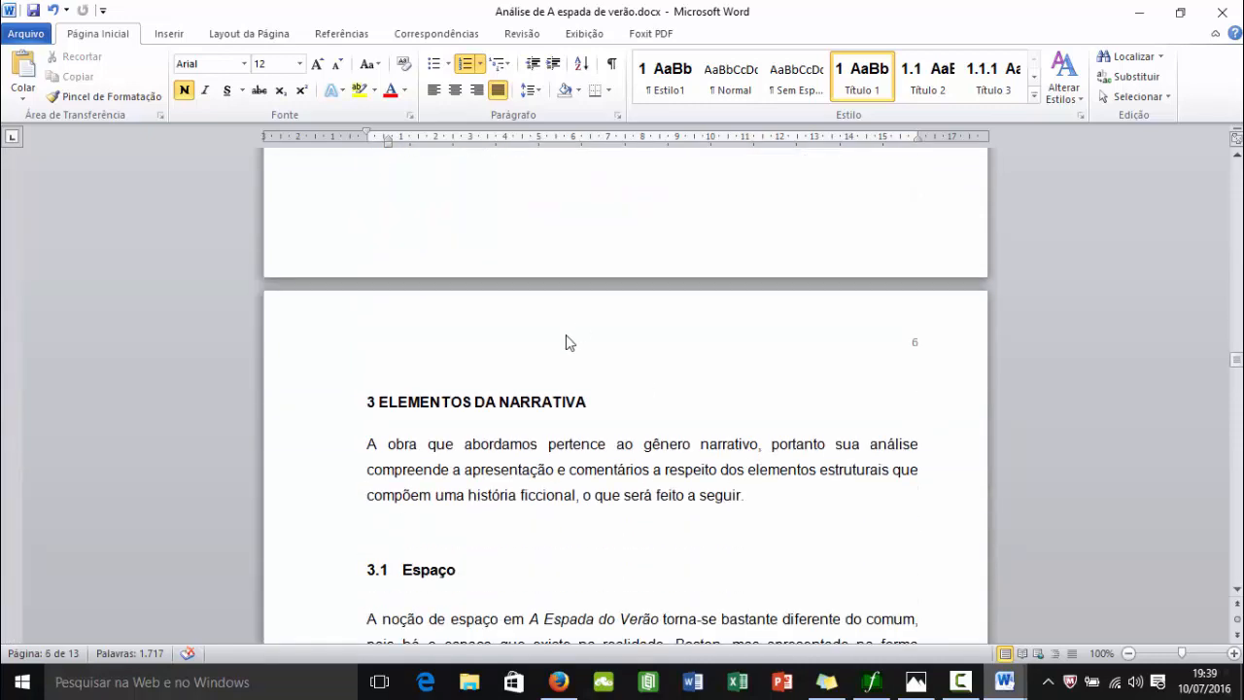
scroll(569, 383, "up", 20)
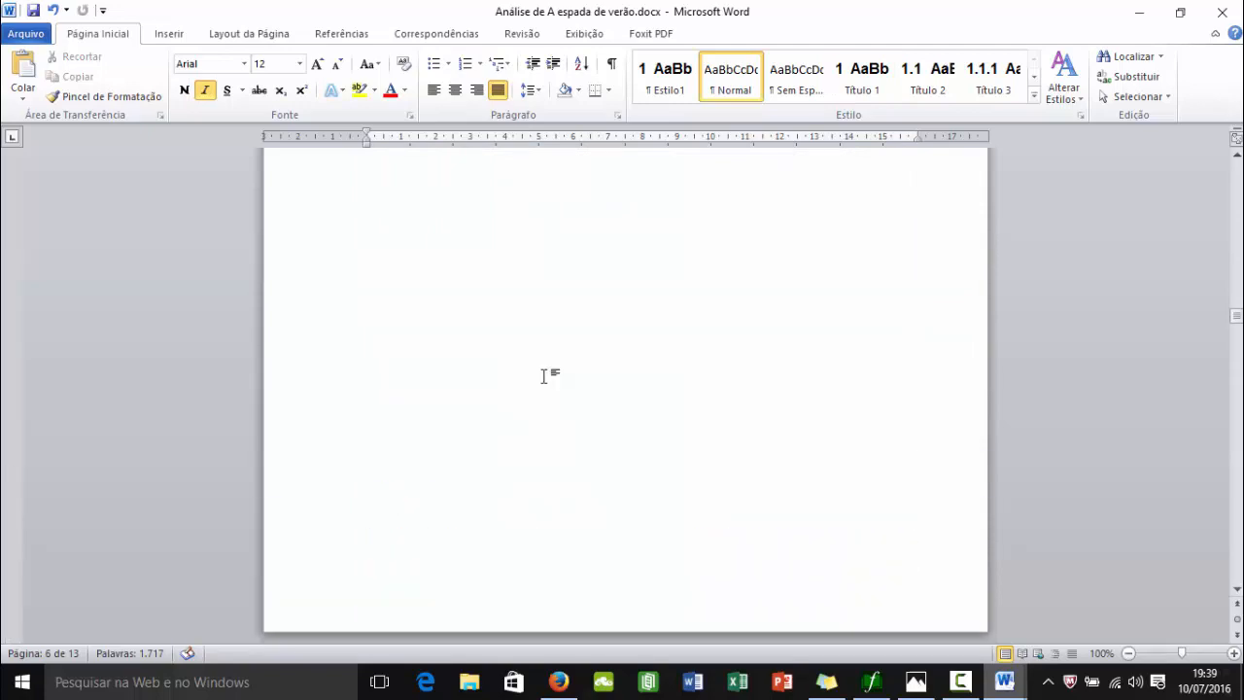
scroll(544, 376, "up", 12)
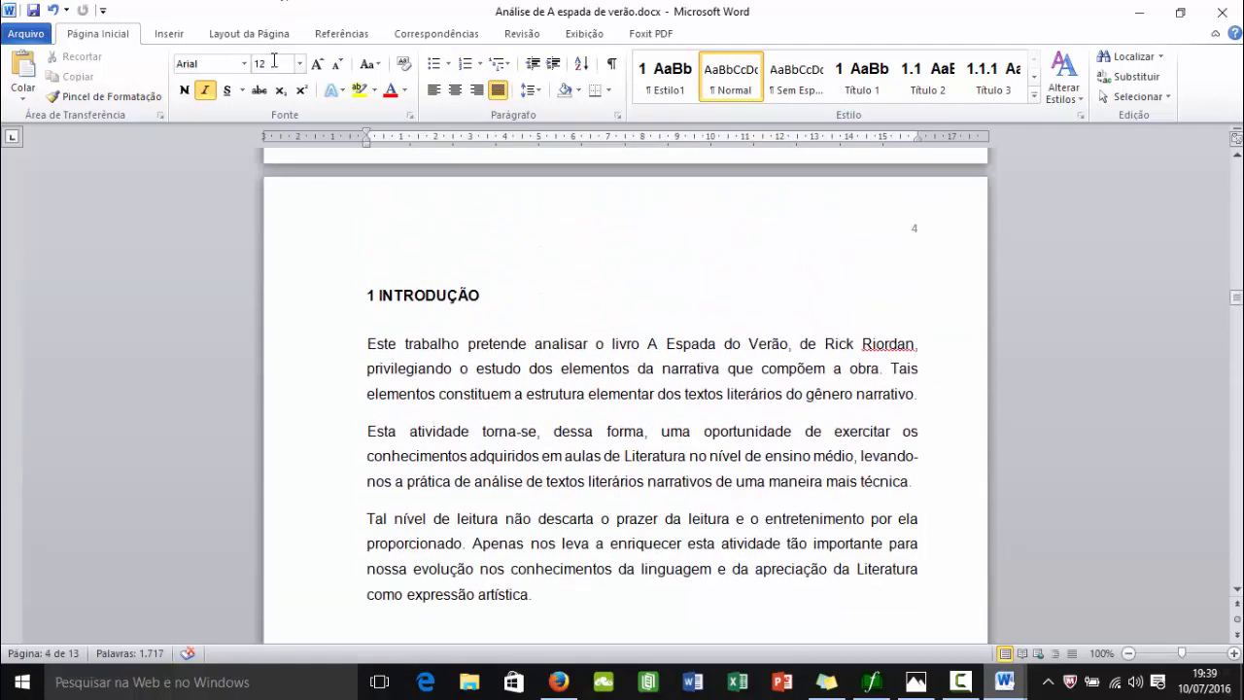
scroll(577, 408, "down", 20)
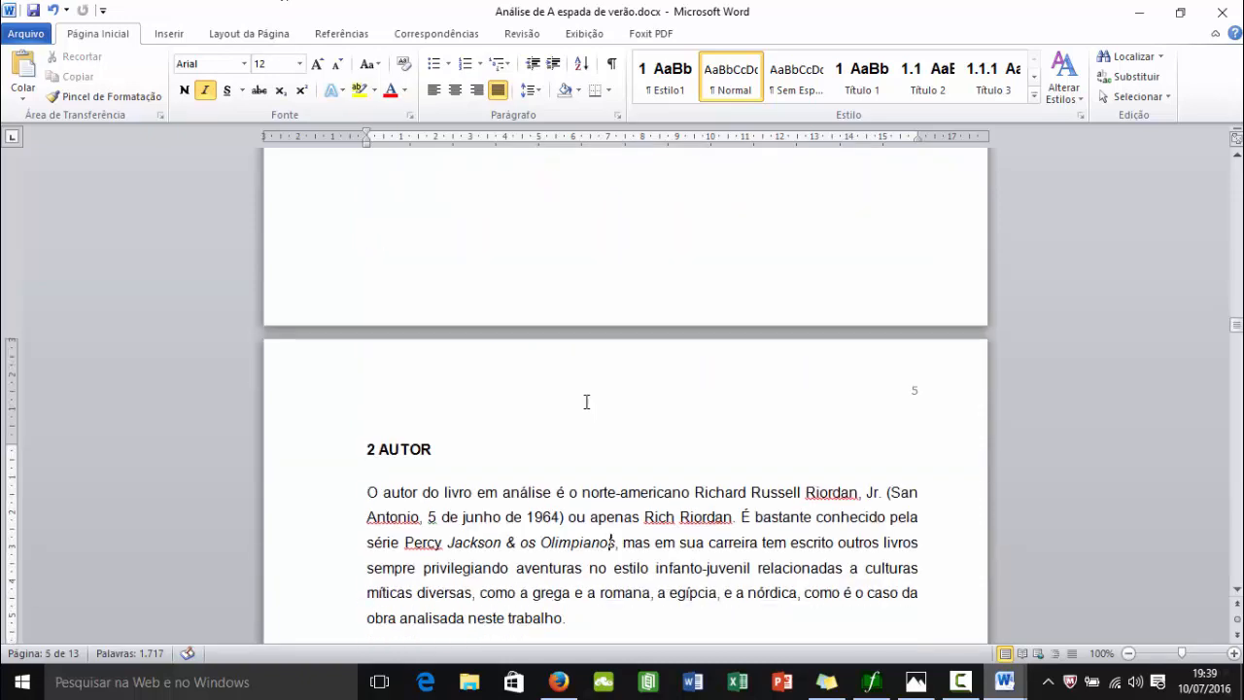
scroll(583, 410, "down", 6)
scroll(586, 411, "down", 8)
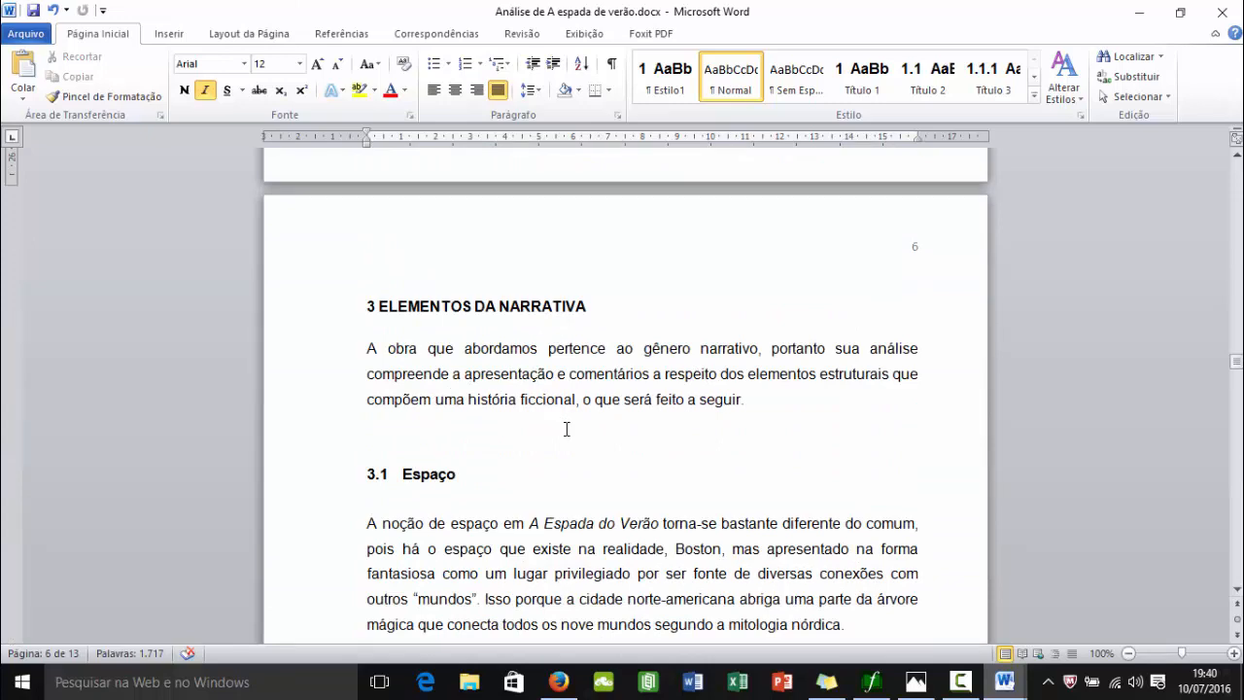
Examine the indented long quotation under section 3.5 Enredo and its introductory sentence.
scroll(894, 336, "down", 20)
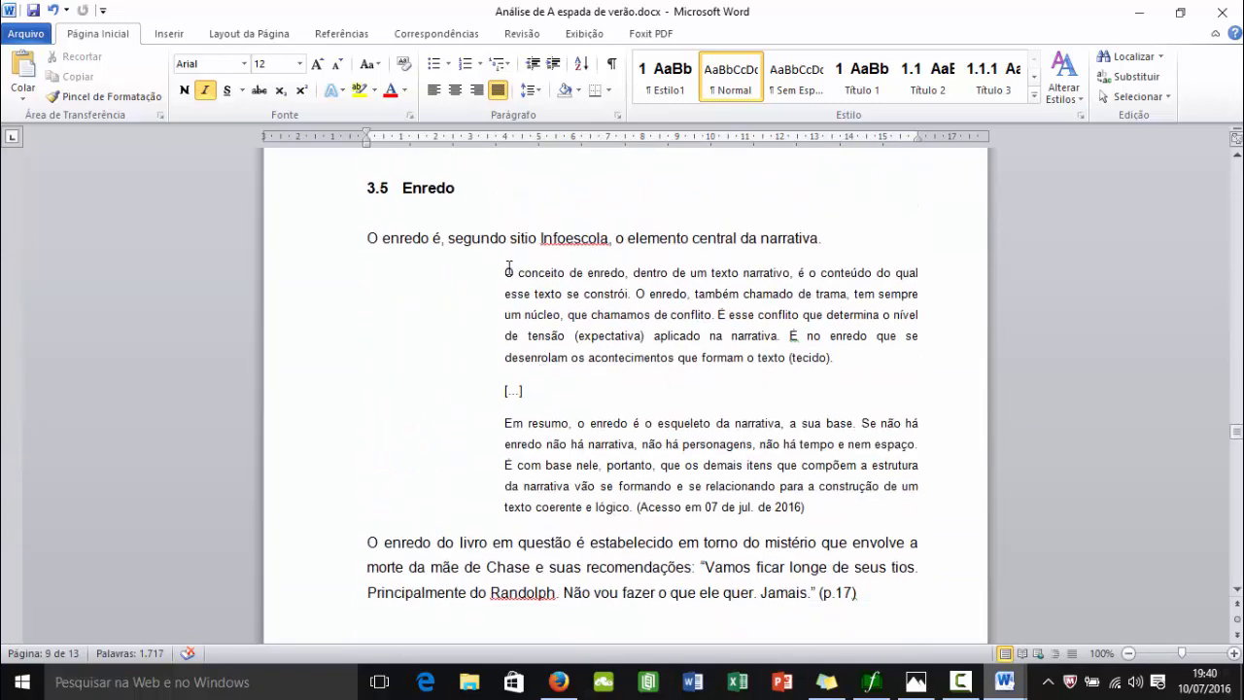
left_click_drag(505, 275, 634, 515)
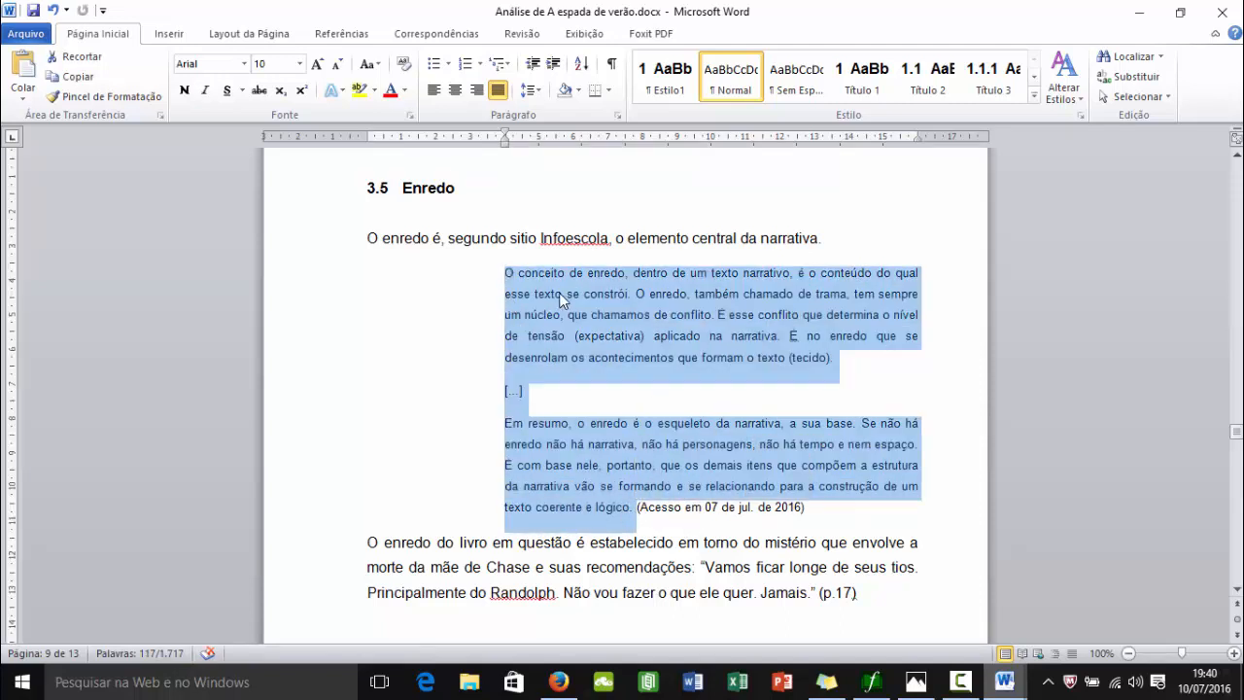
left_click(385, 256)
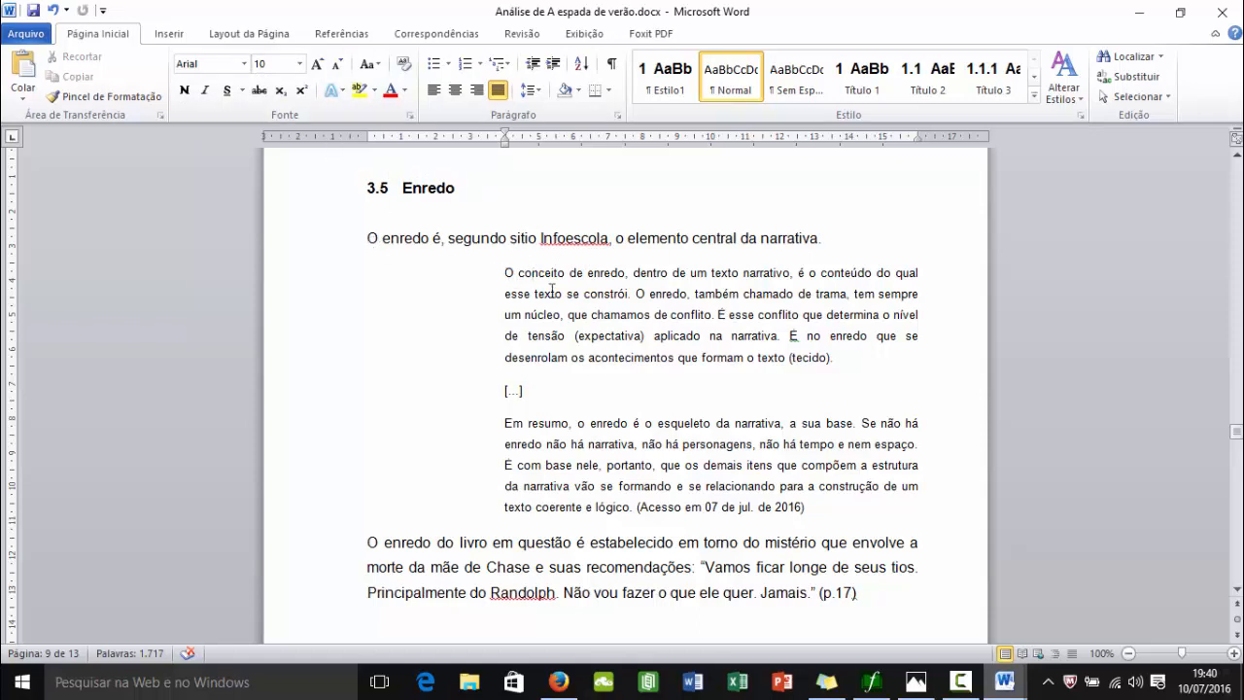
left_click(826, 238)
Apply font size 10 to the long quotation under 3.5 Enredo.
left_click_drag(505, 273, 818, 485)
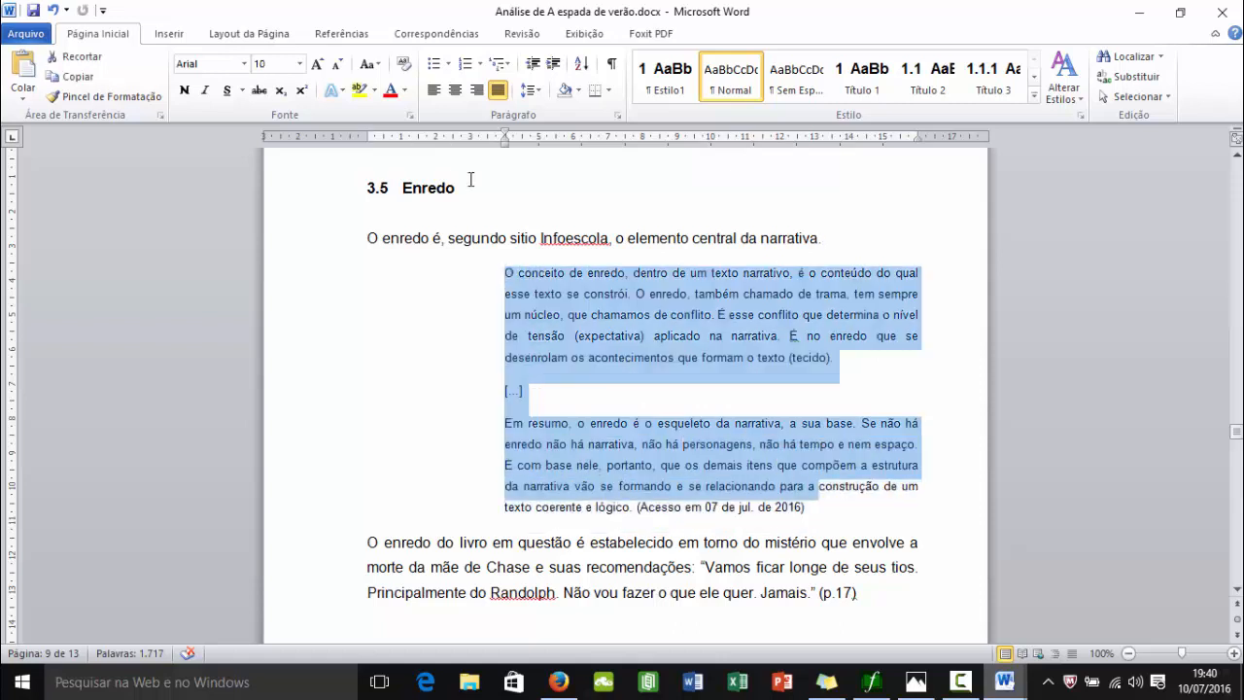
left_click(277, 64)
type("10")
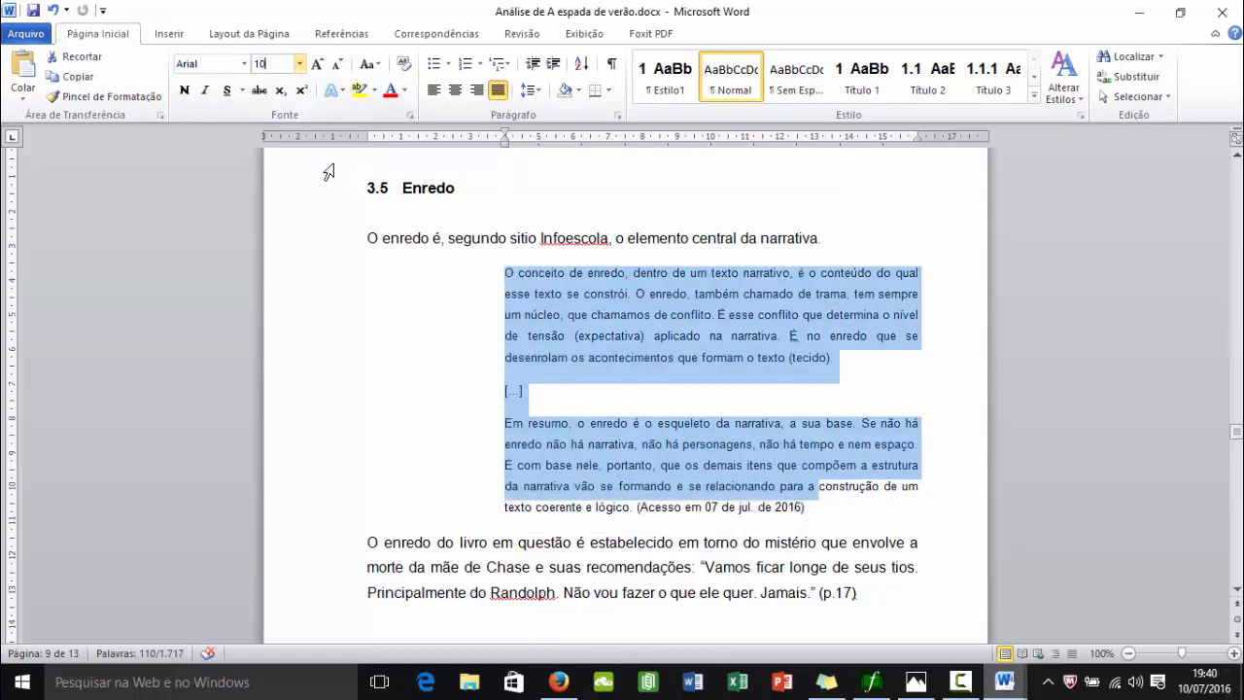
key("Return")
left_click(703, 357)
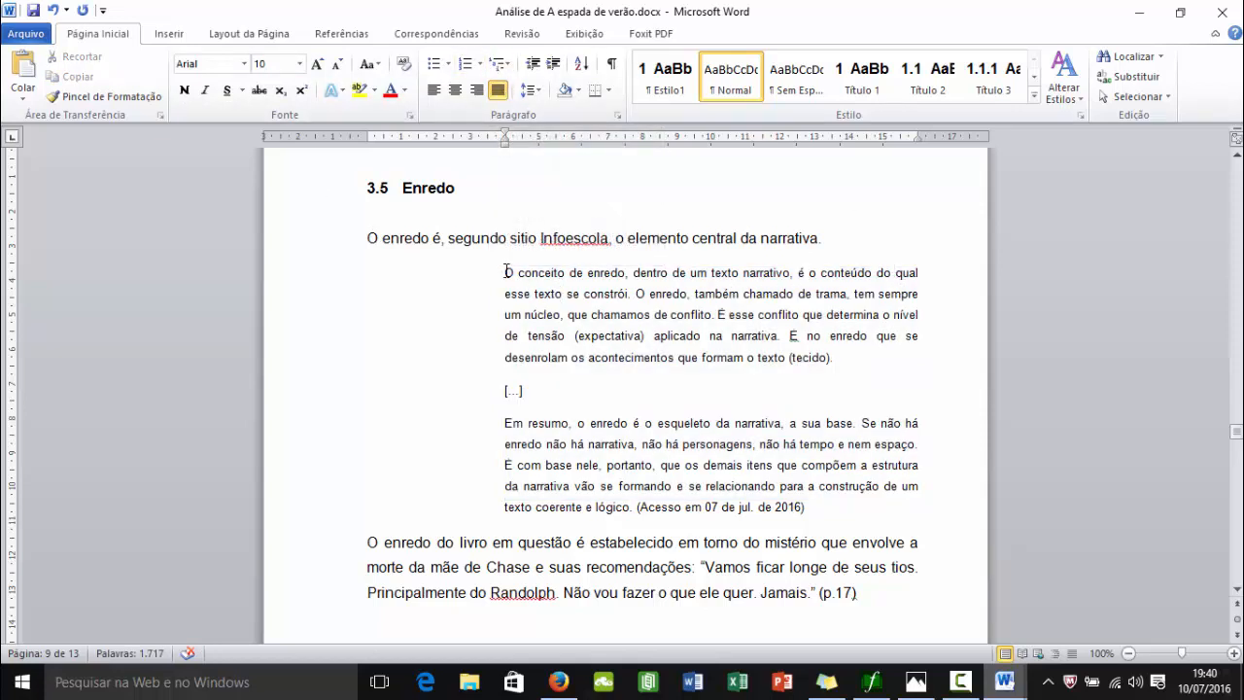
Remove the left indent of the long quotation under 3.5 Enredo and indent it again to 4 cm.
left_click_drag(505, 272, 821, 524)
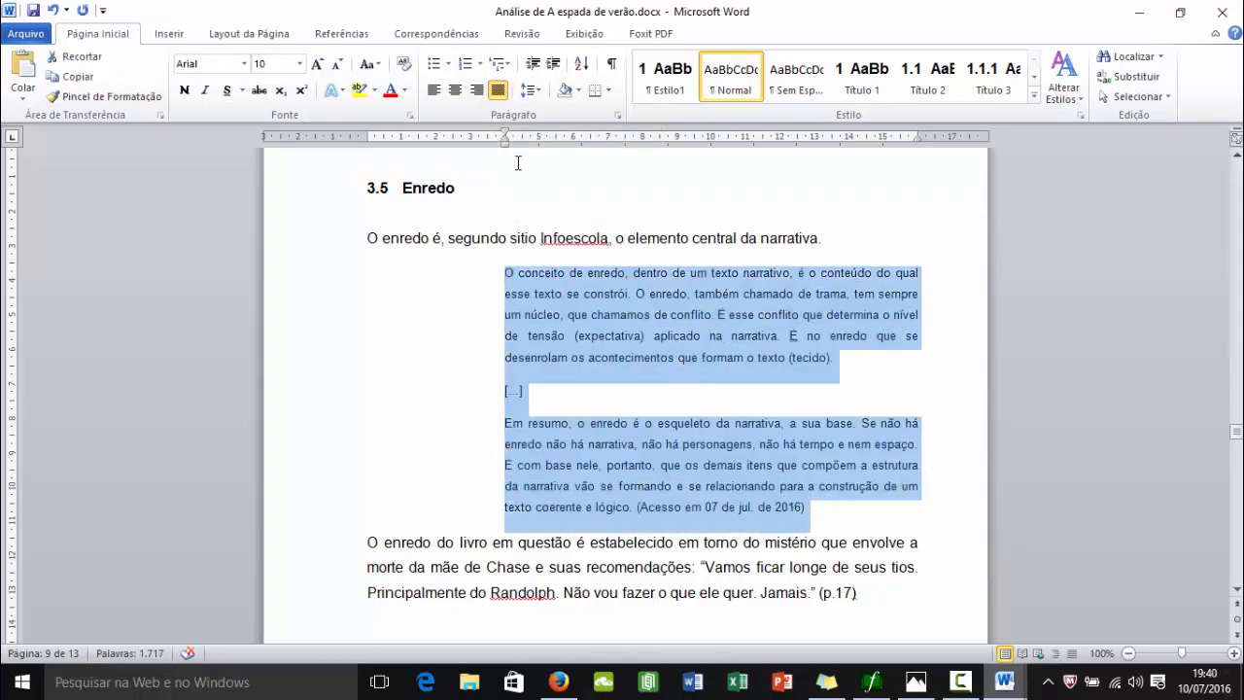
left_click_drag(504, 150, 366, 141)
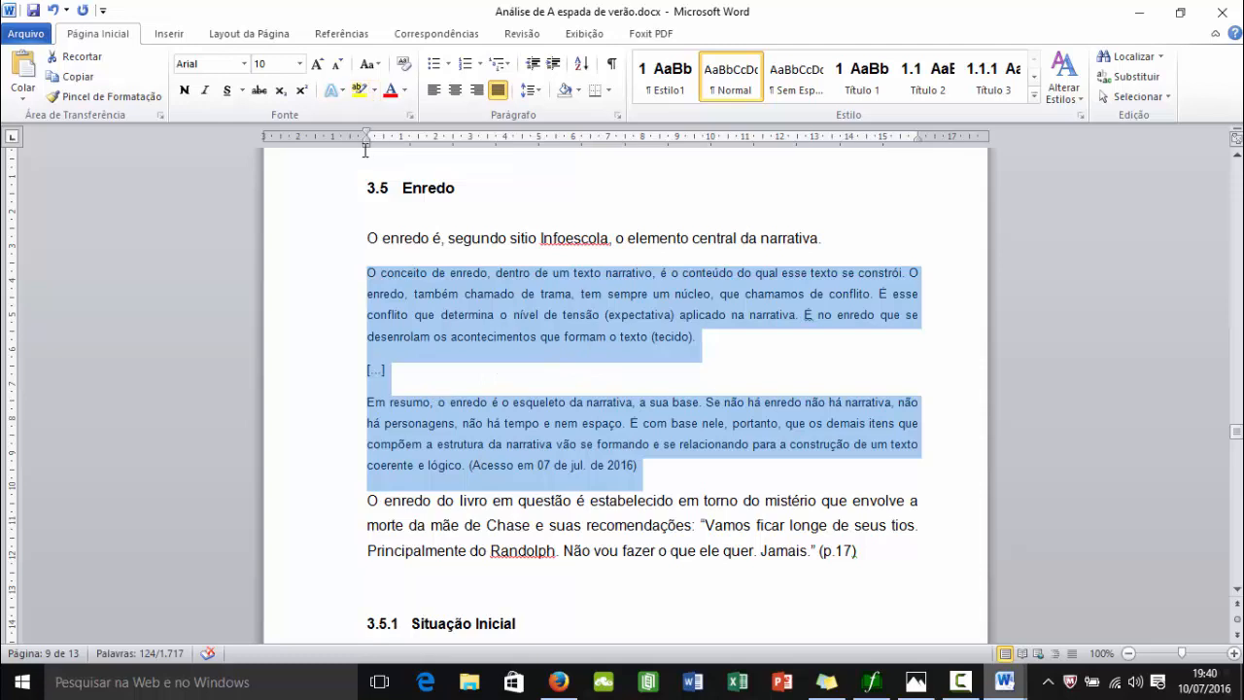
left_click_drag(366, 144, 506, 149)
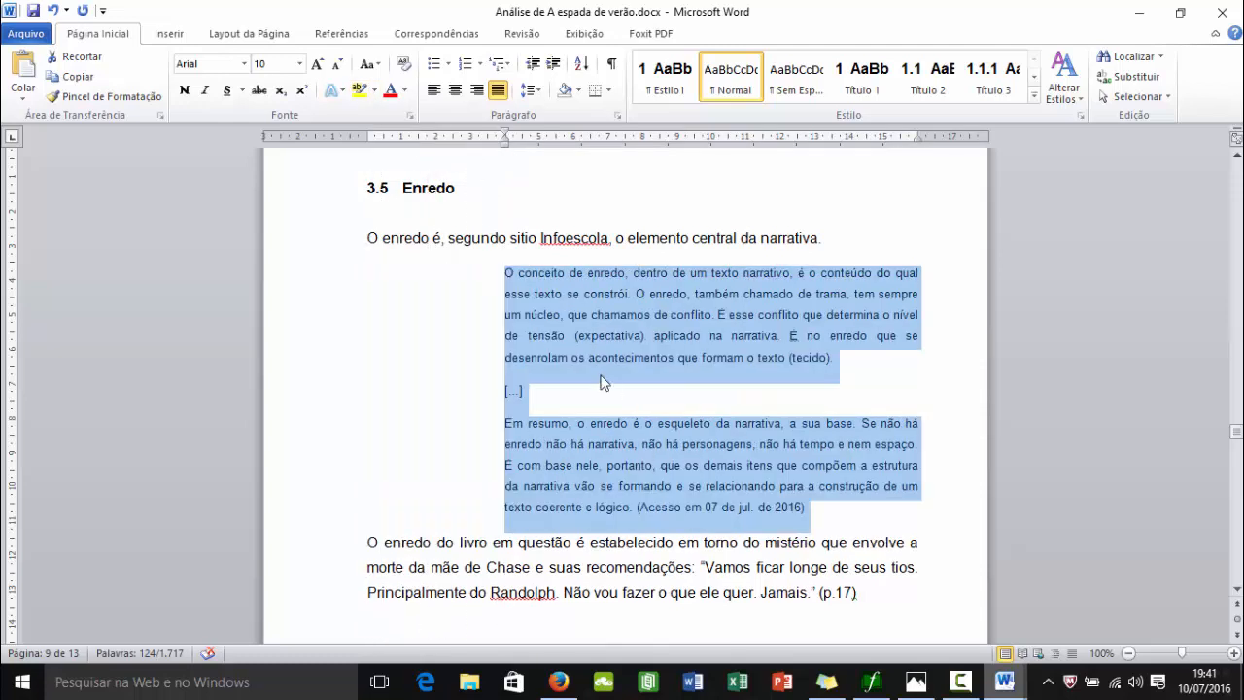
left_click(599, 375)
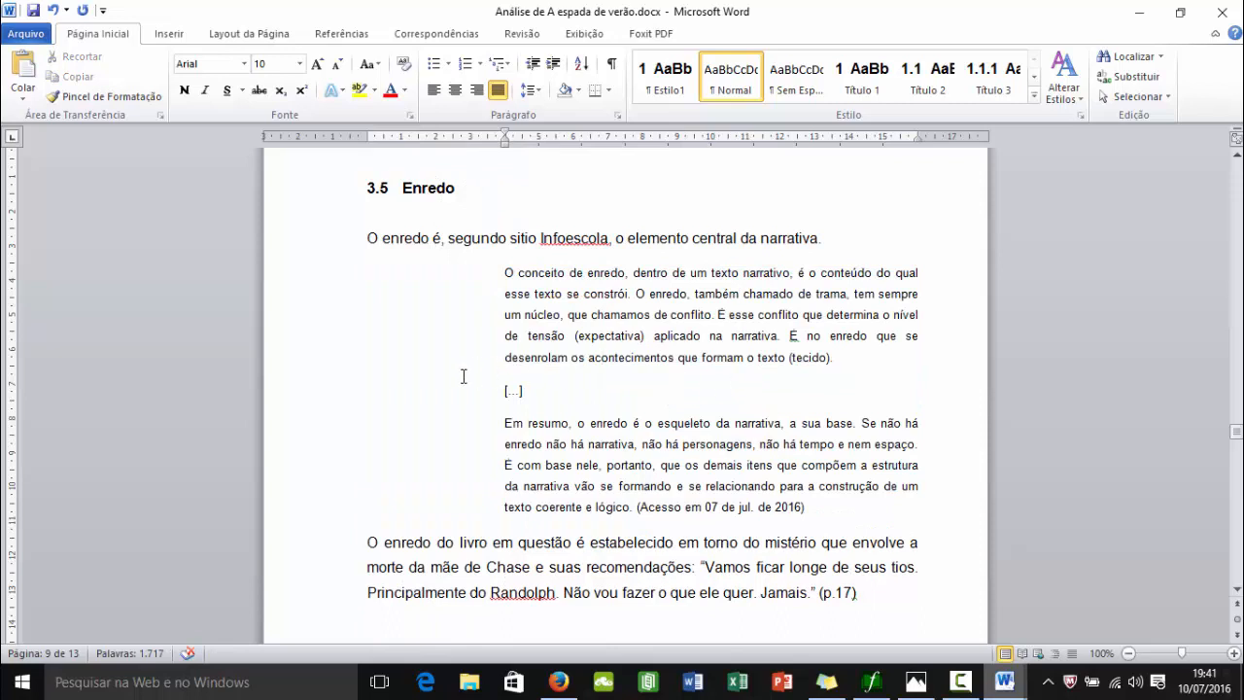
Examine the long quotation's access date and source mention, and the short quotation with its page citation in the paragraph below.
scroll(464, 376, "down", 3)
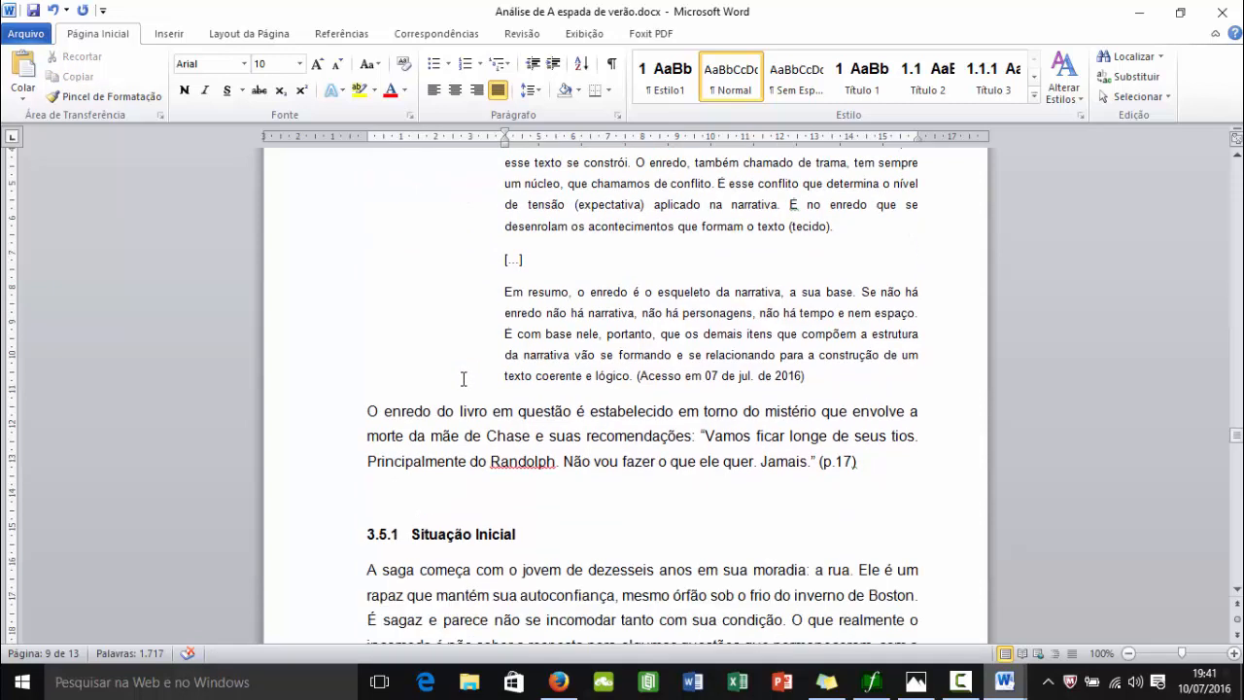
scroll(486, 374, "down", 2)
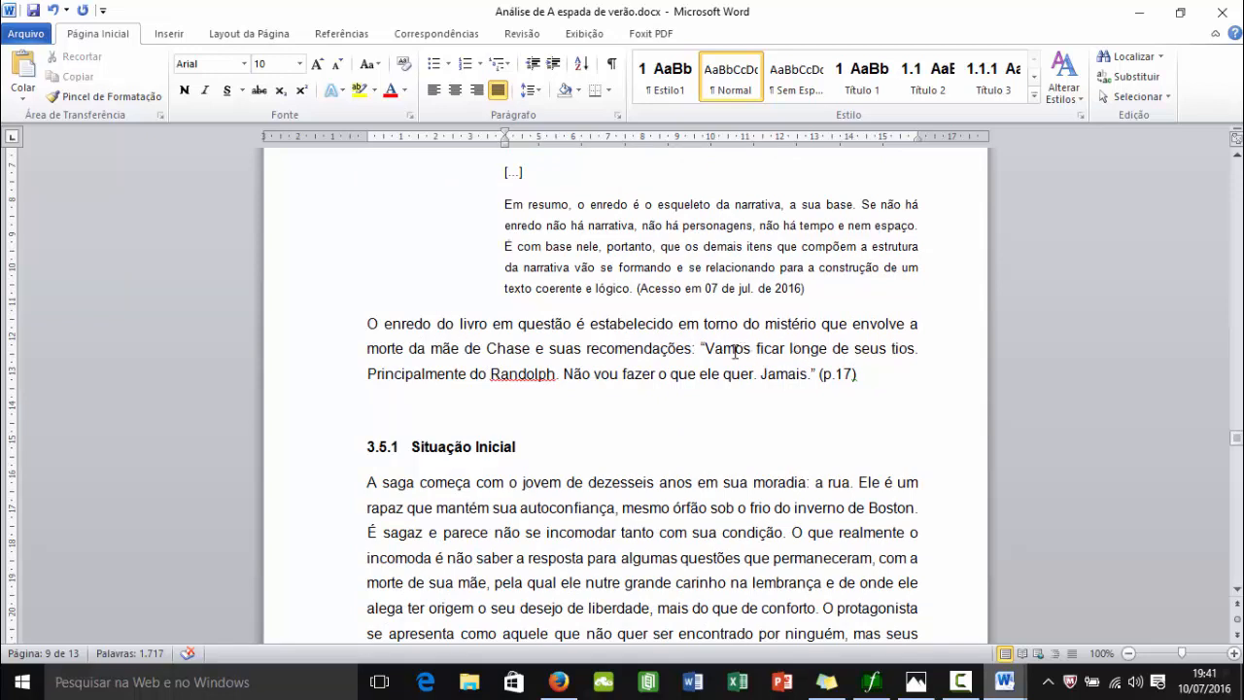
left_click_drag(638, 289, 803, 291)
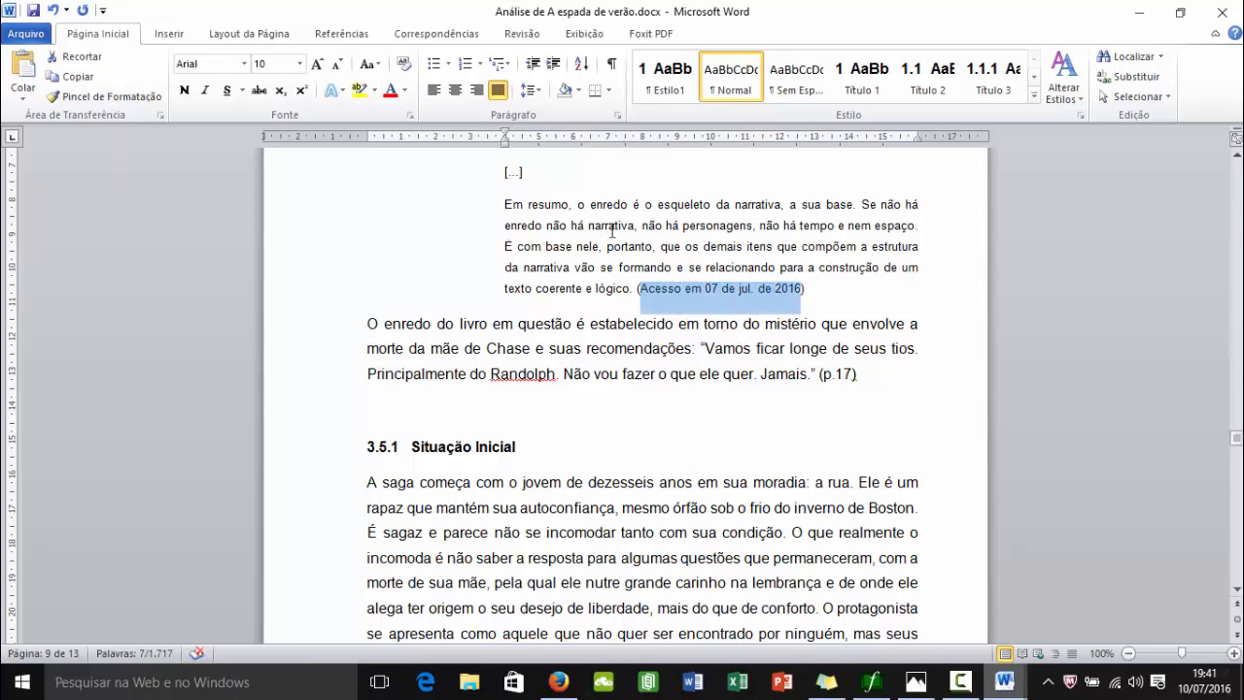
scroll(719, 311, "up", 5)
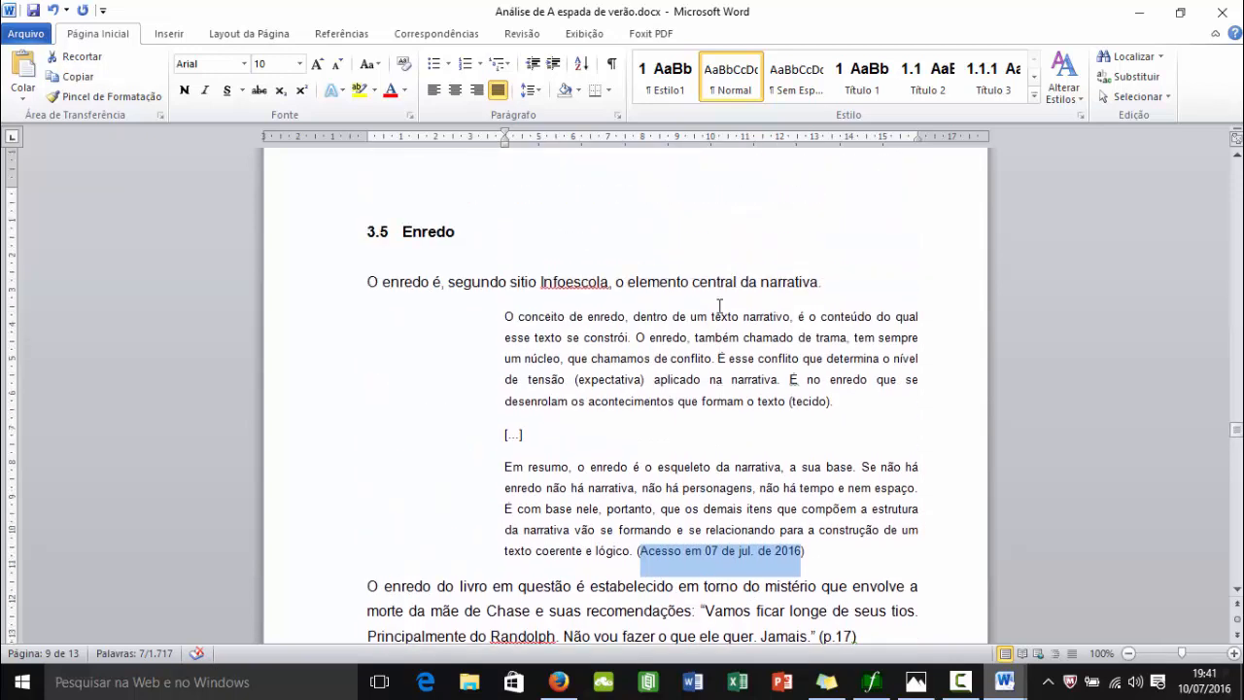
left_click(542, 283)
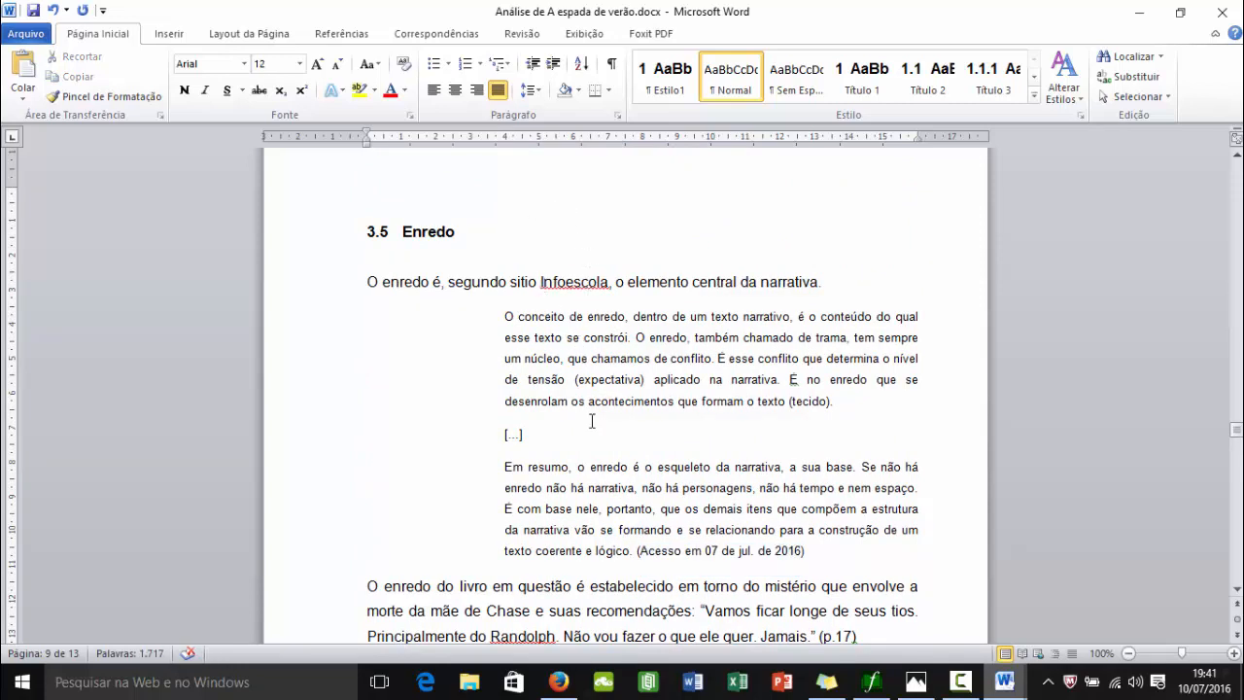
scroll(701, 428, "down", 4)
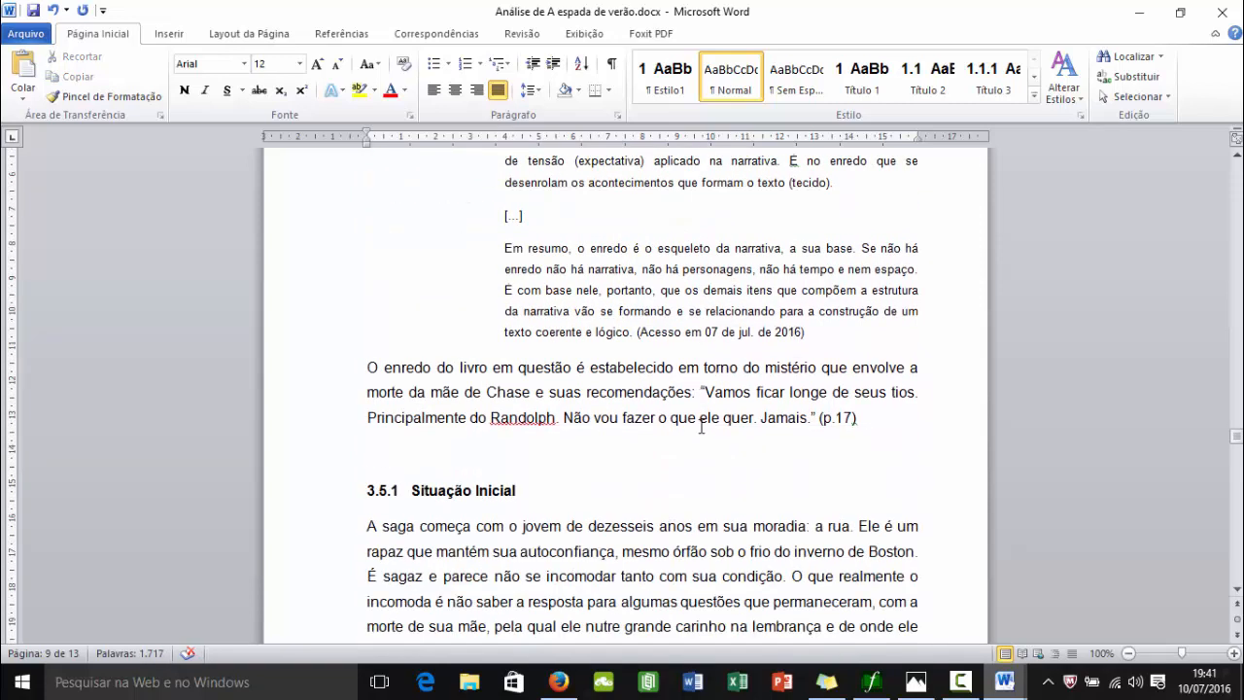
scroll(702, 418, "down", 2)
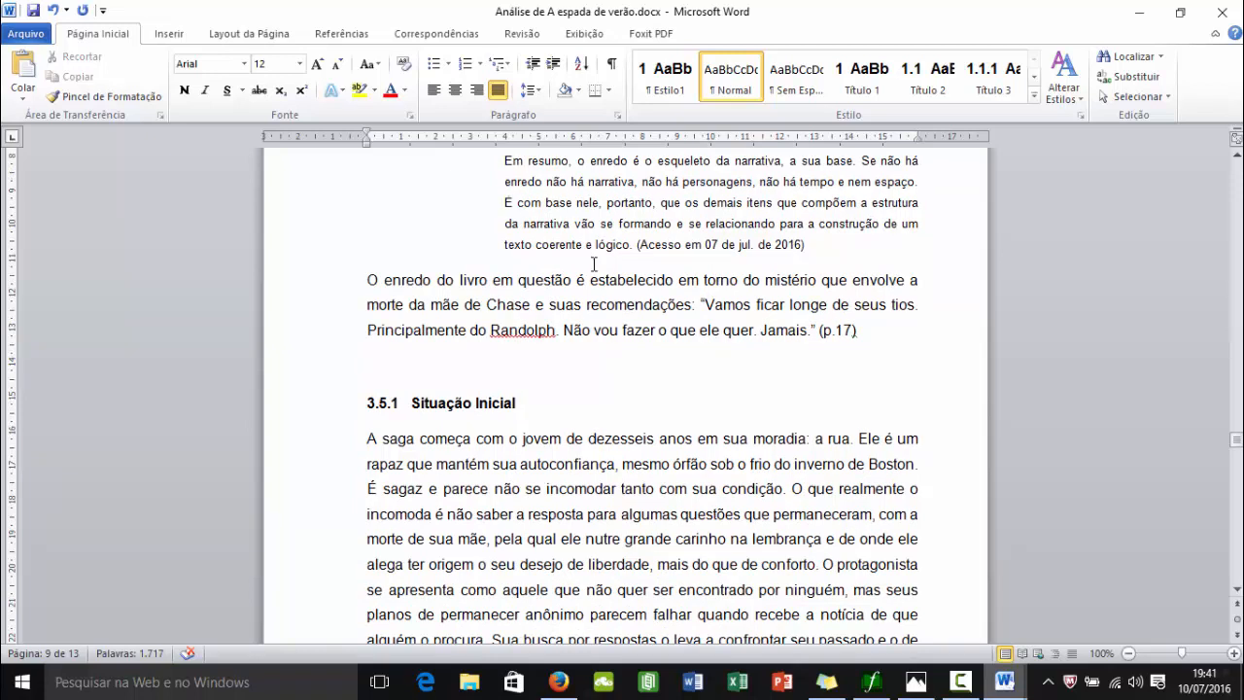
scroll(594, 264, "up", 2)
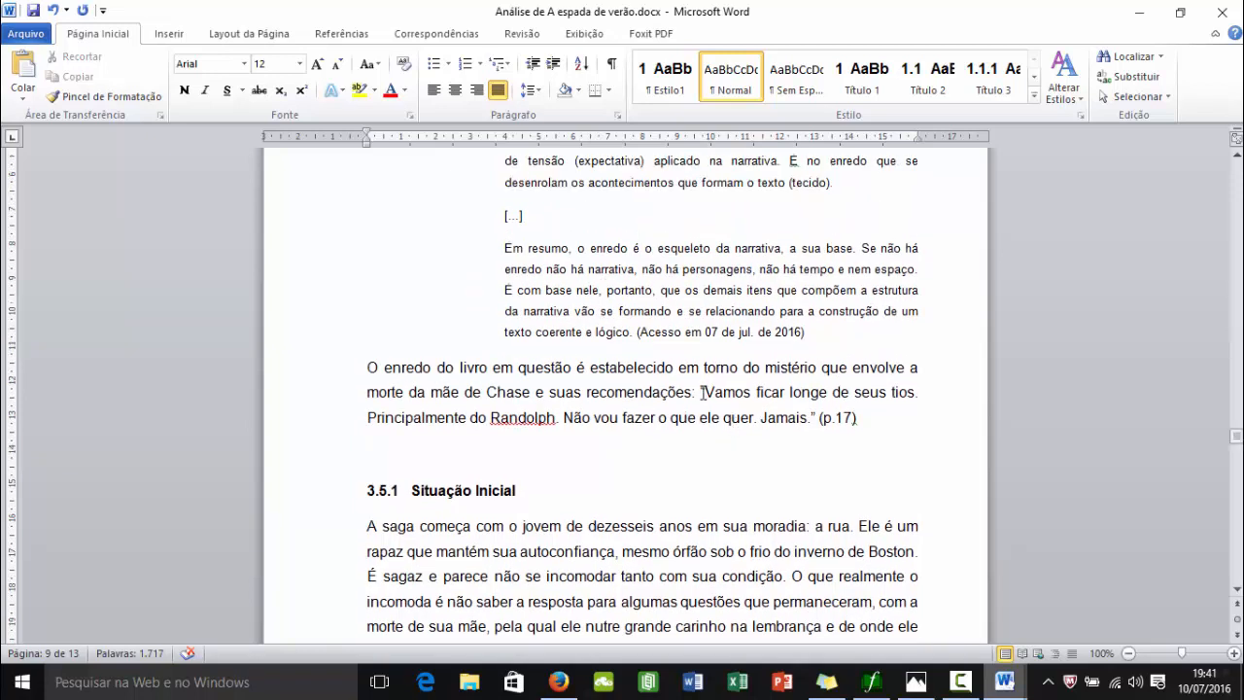
left_click_drag(700, 392, 792, 417)
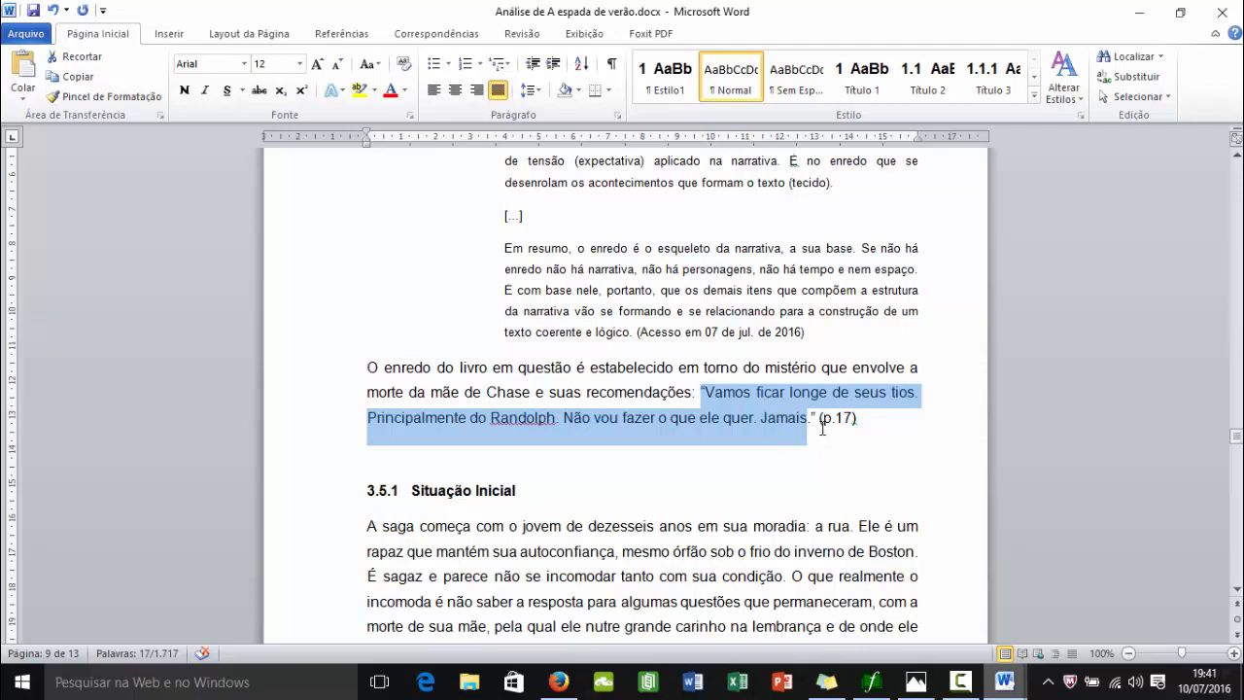
left_click(707, 400)
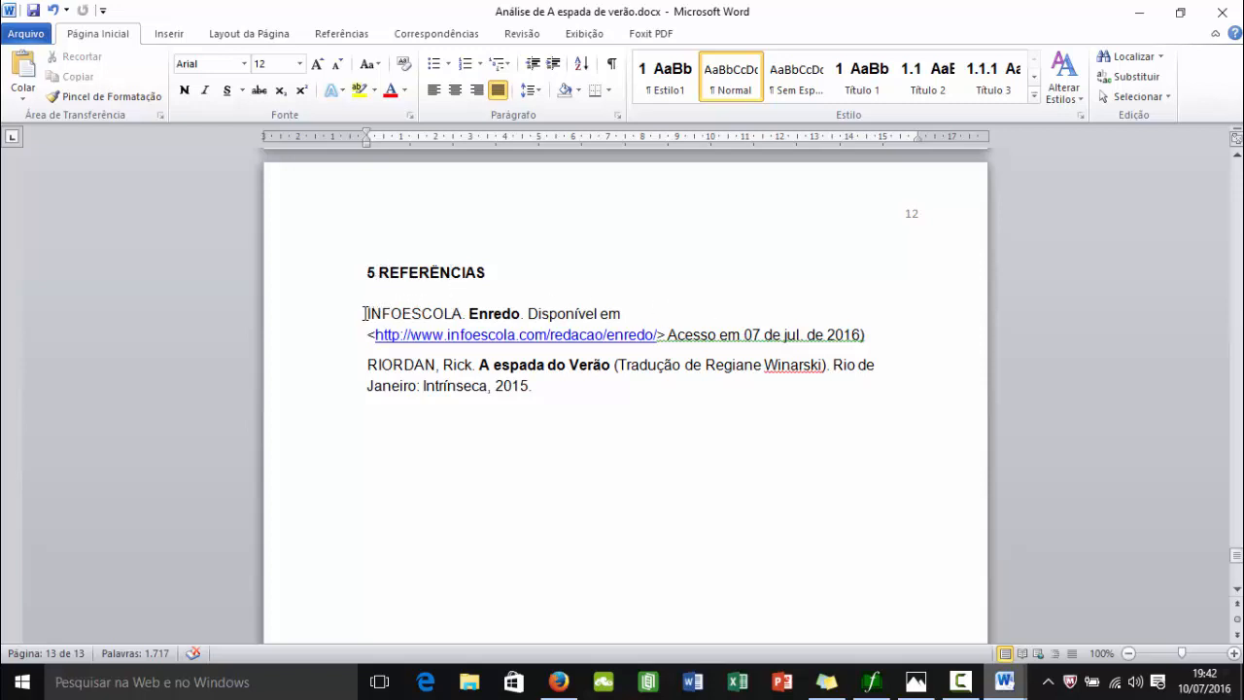
Examine the website and book entries listed under 5 REFERÊNCIAS.
left_click_drag(364, 313, 558, 386)
left_click(564, 409)
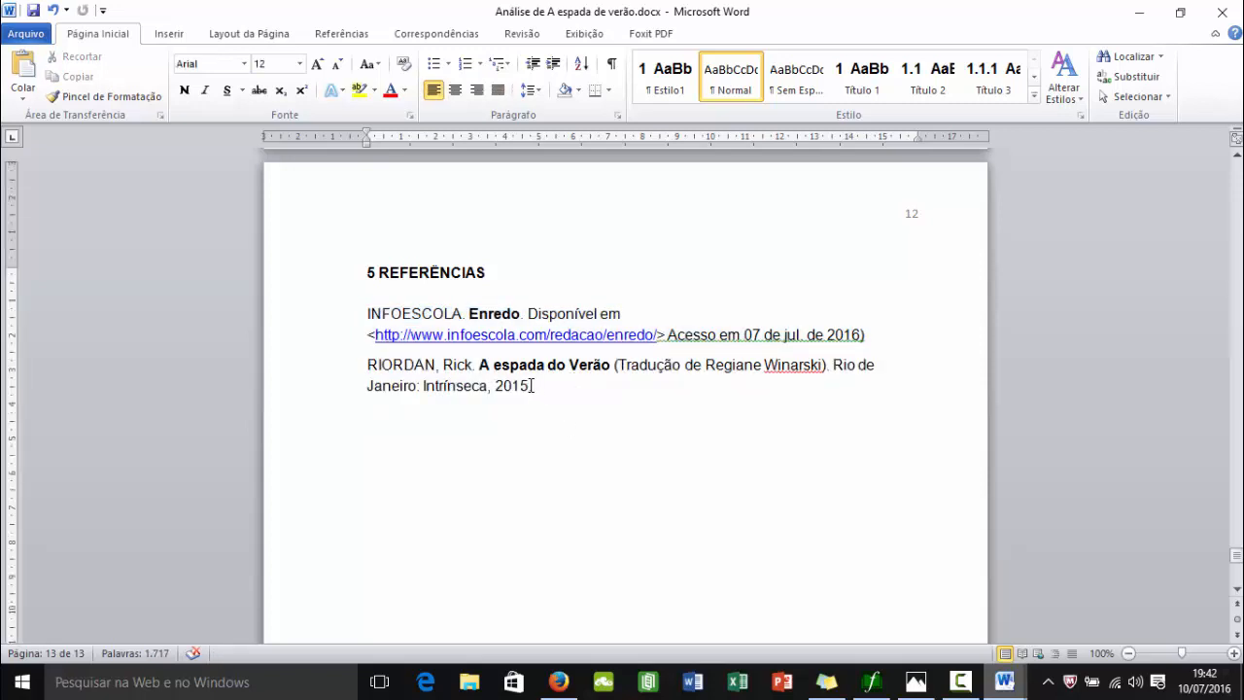
left_click(635, 306)
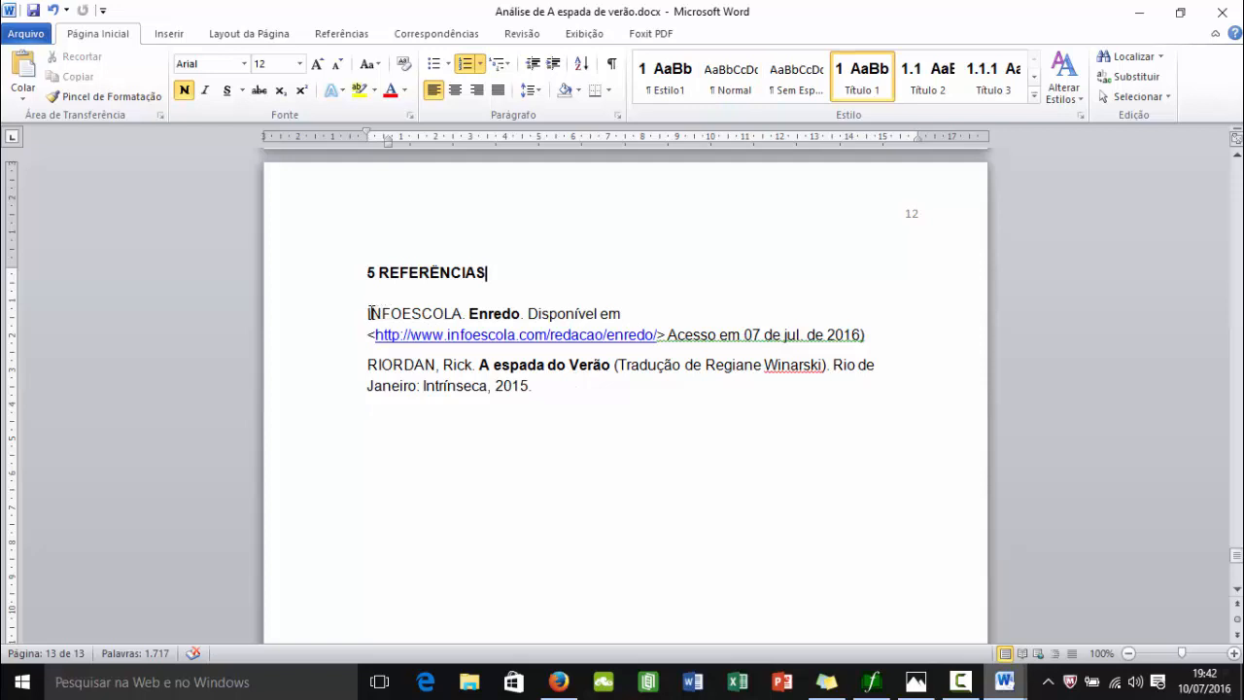
left_click_drag(369, 313, 901, 342)
left_click(618, 382)
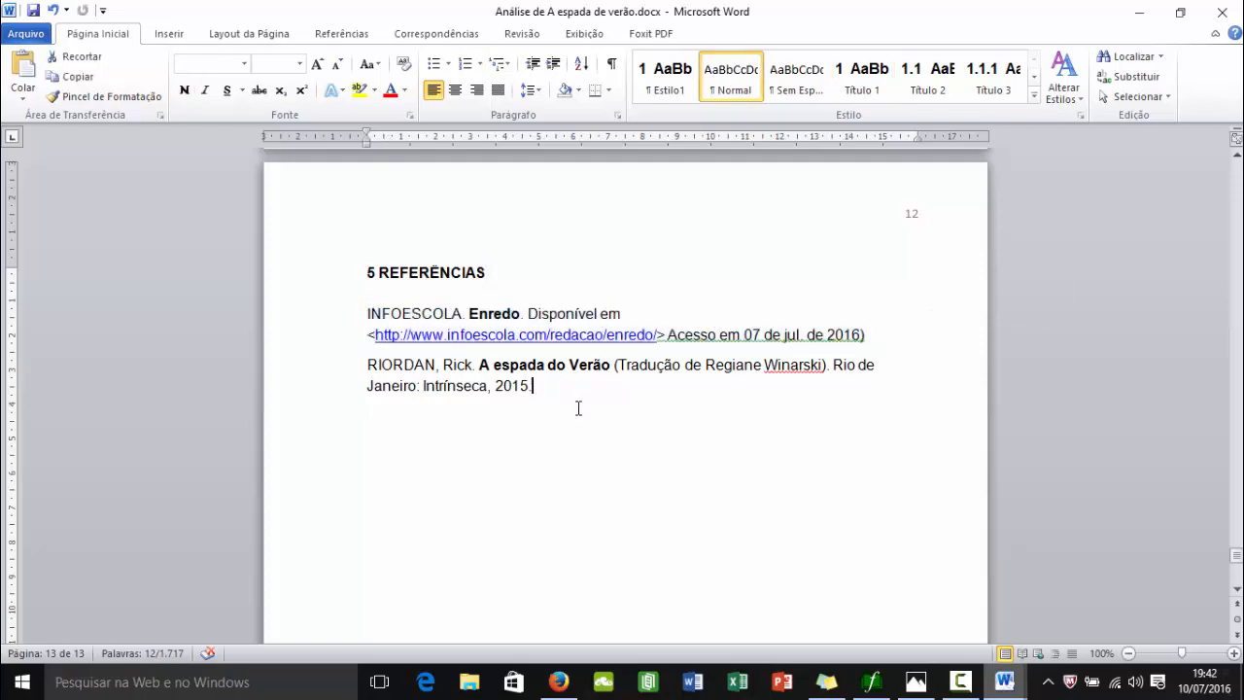
left_click(369, 365)
left_click_drag(373, 367, 553, 383)
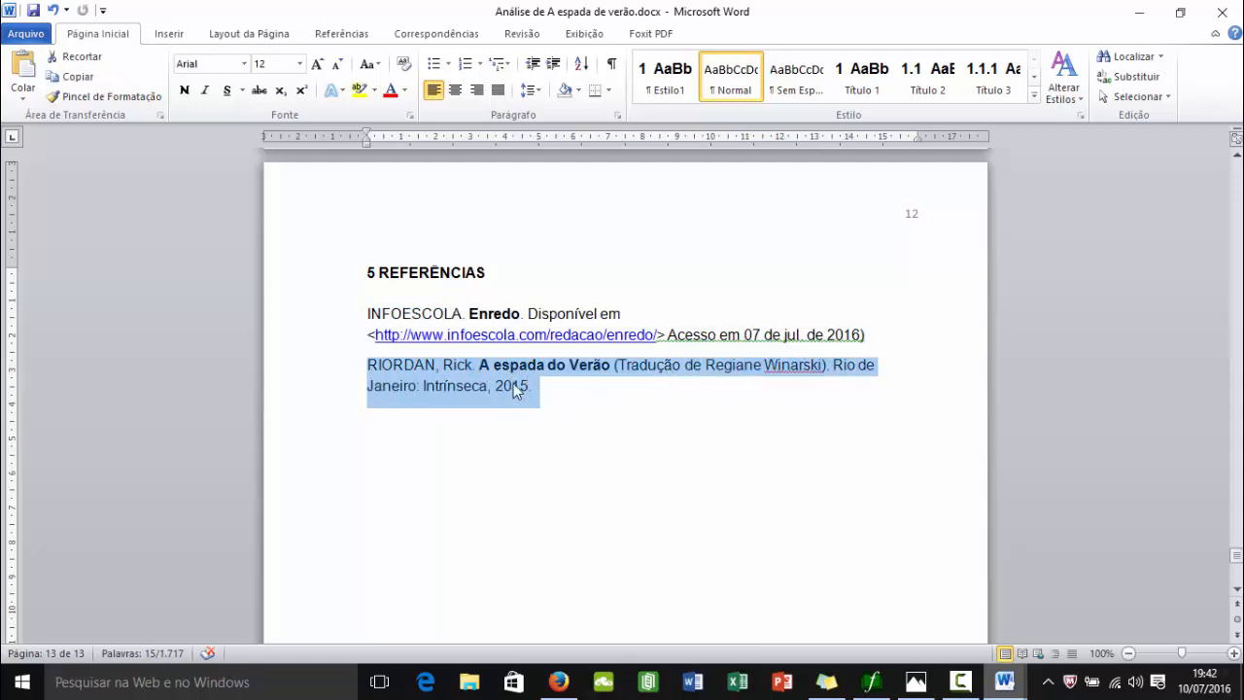
left_click(547, 375)
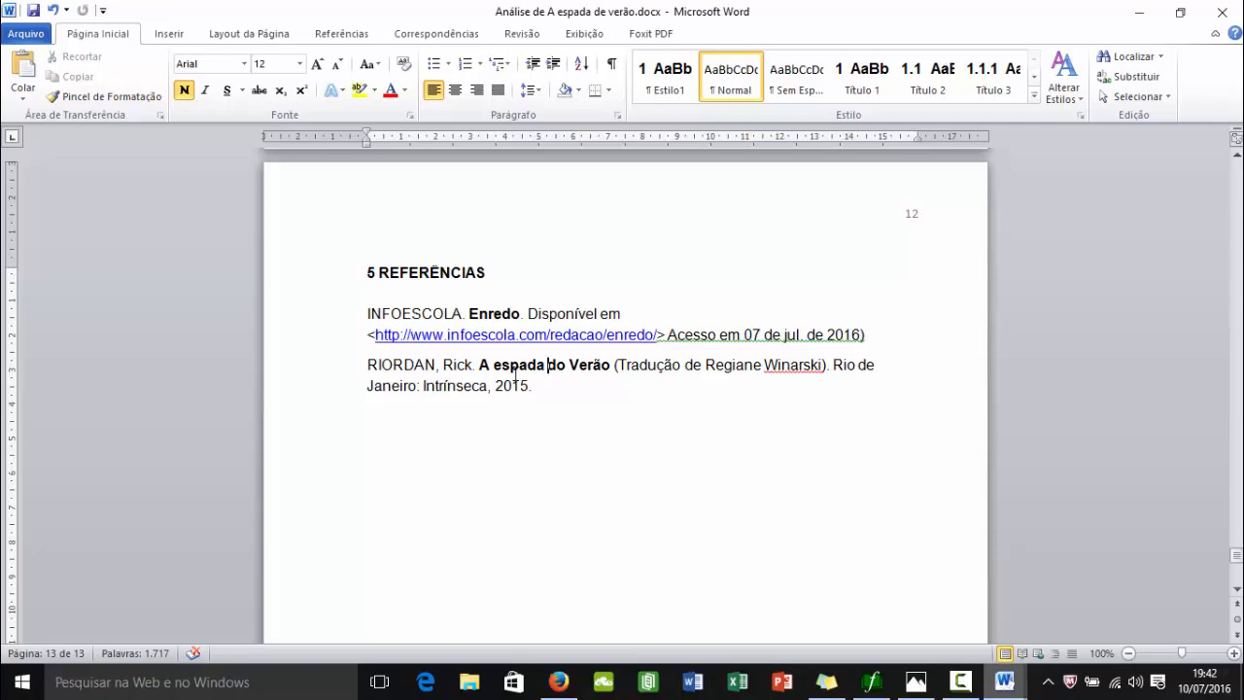
Check the numbering and heading format of the main section titles INTRODUÇÃO and AUTOR.
scroll(648, 501, "up", 20)
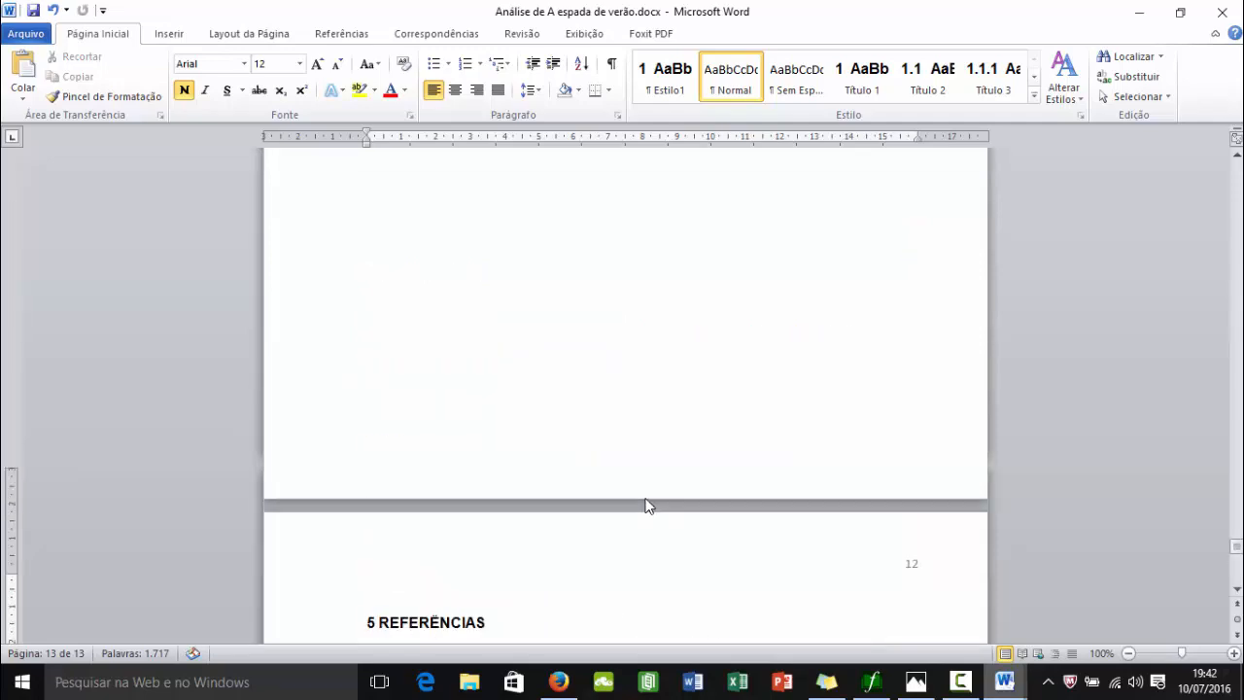
scroll(647, 503, "up", 20)
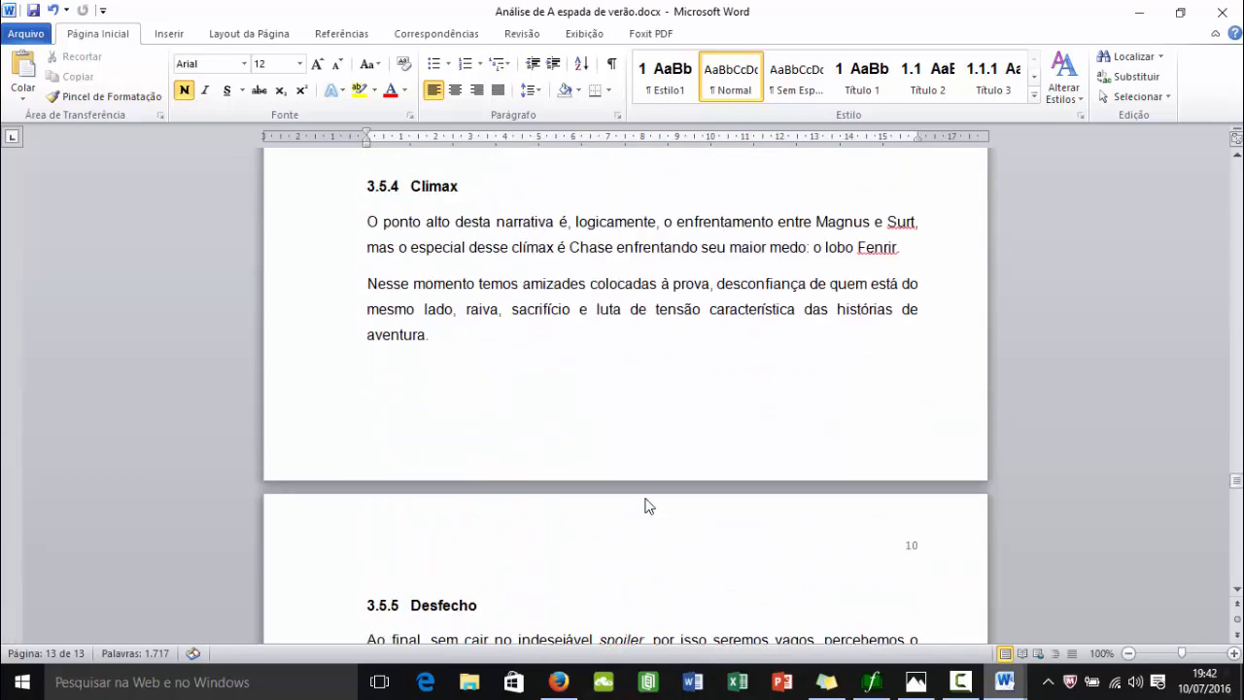
scroll(646, 498, "up", 20)
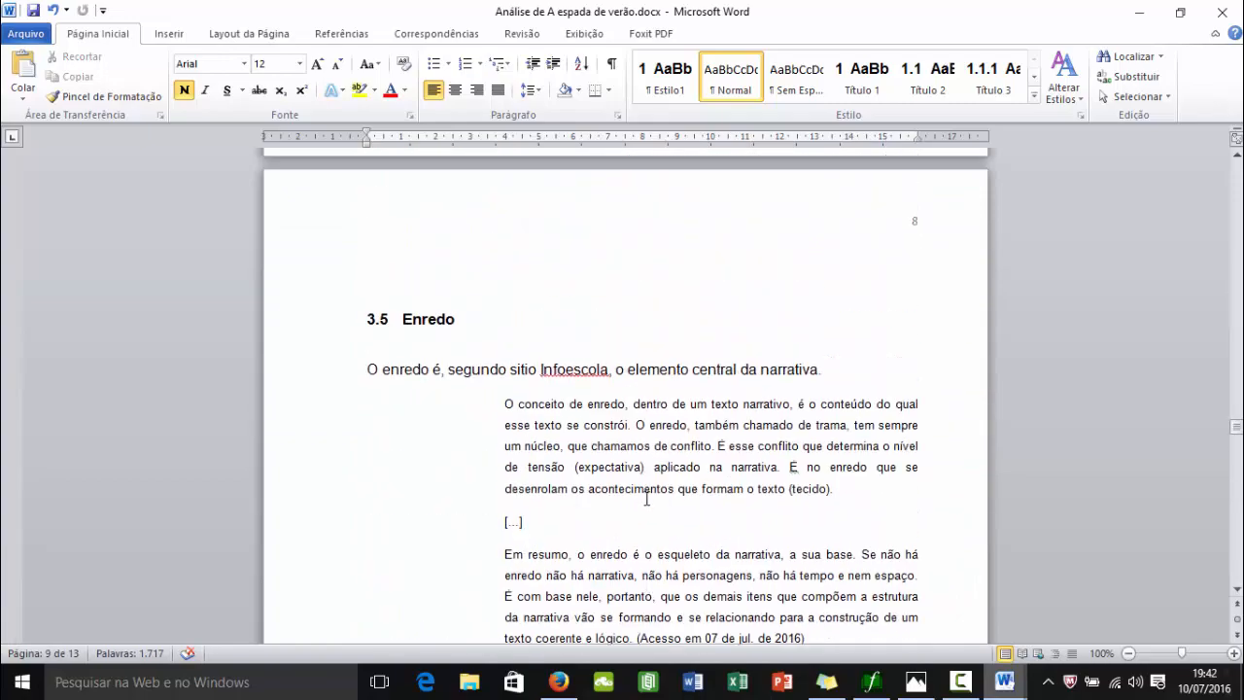
scroll(646, 498, "up", 20)
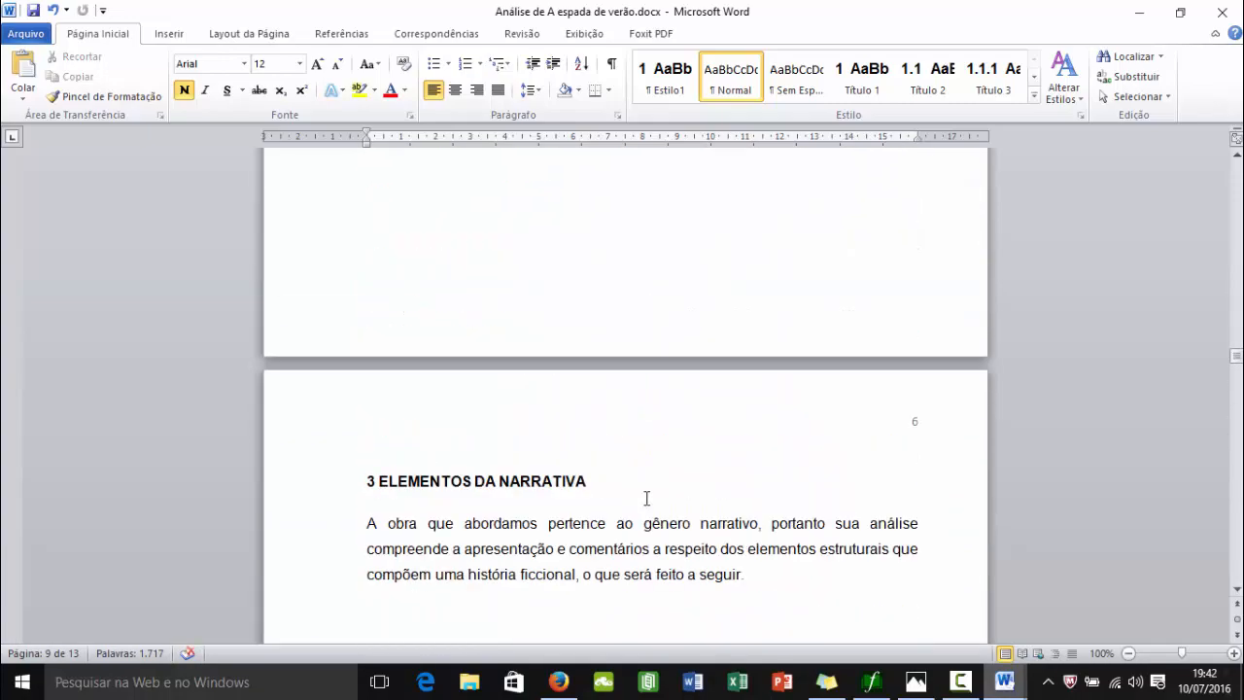
scroll(647, 500, "up", 18)
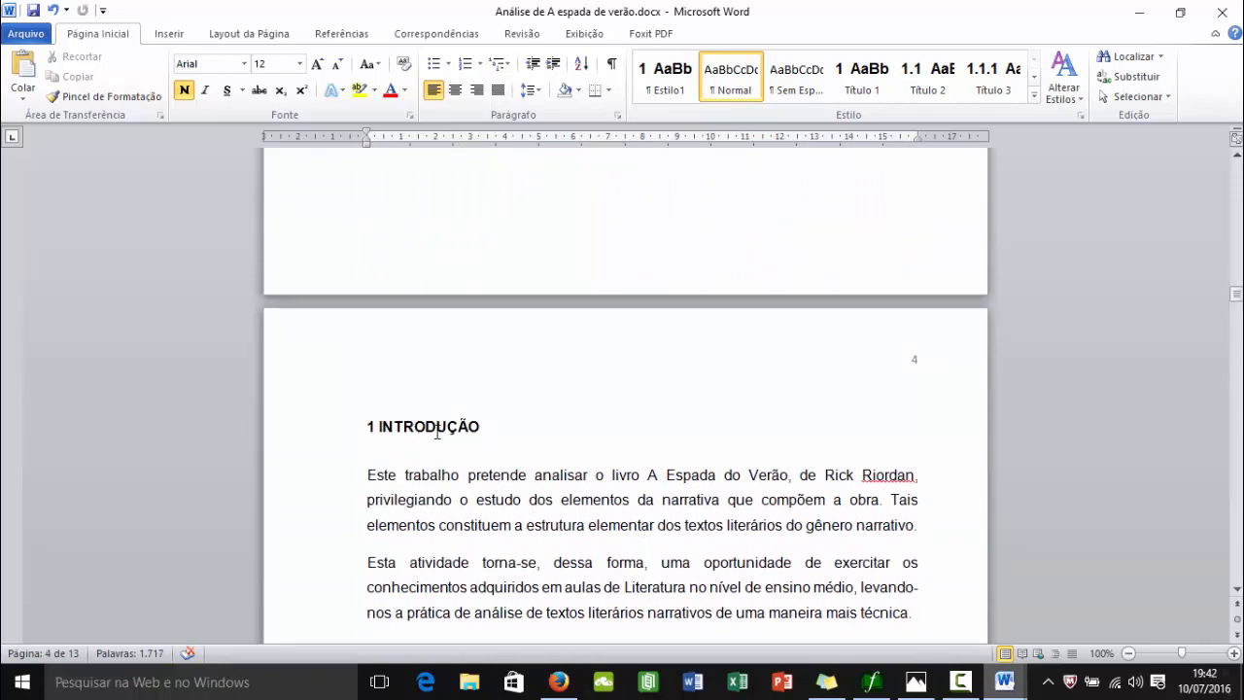
scroll(399, 427, "down", 1)
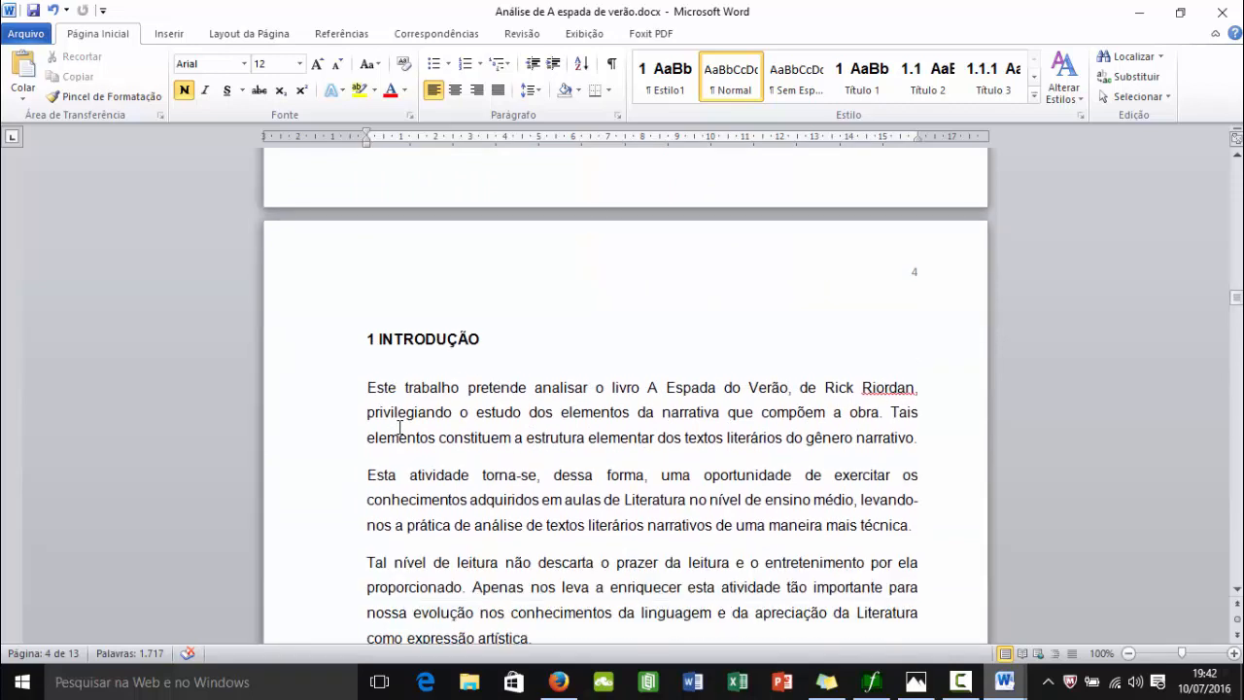
left_click(377, 339)
left_click(395, 339)
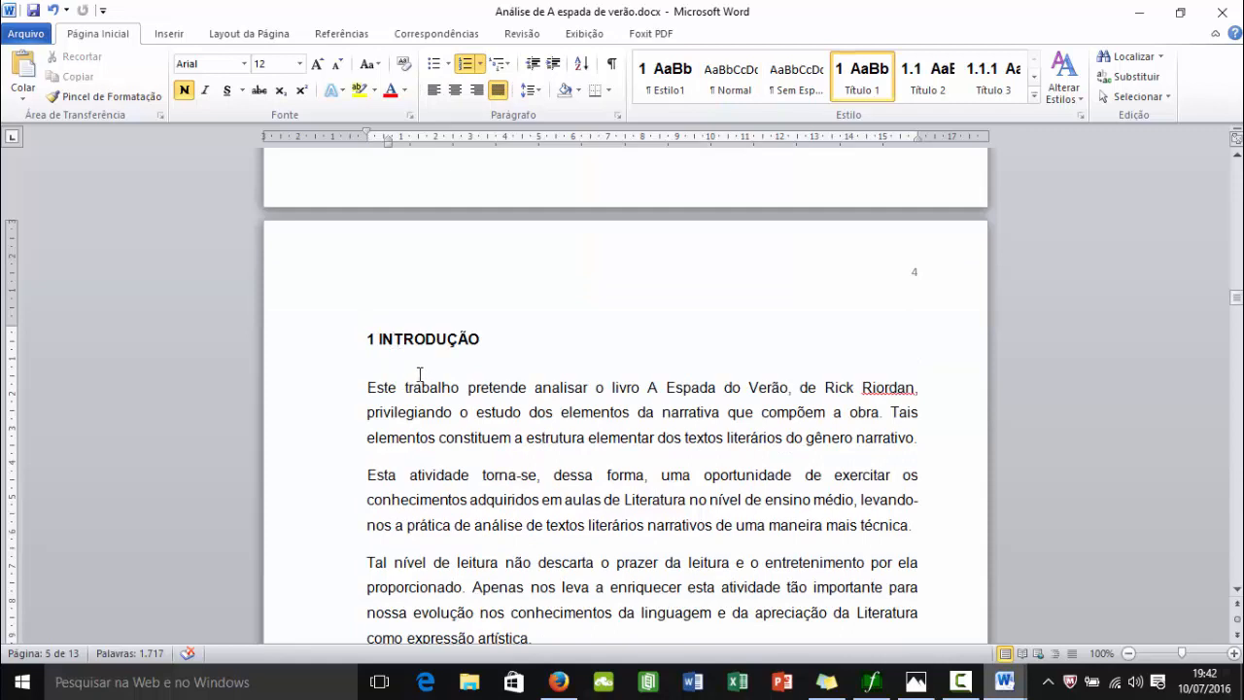
scroll(421, 374, "down", 1)
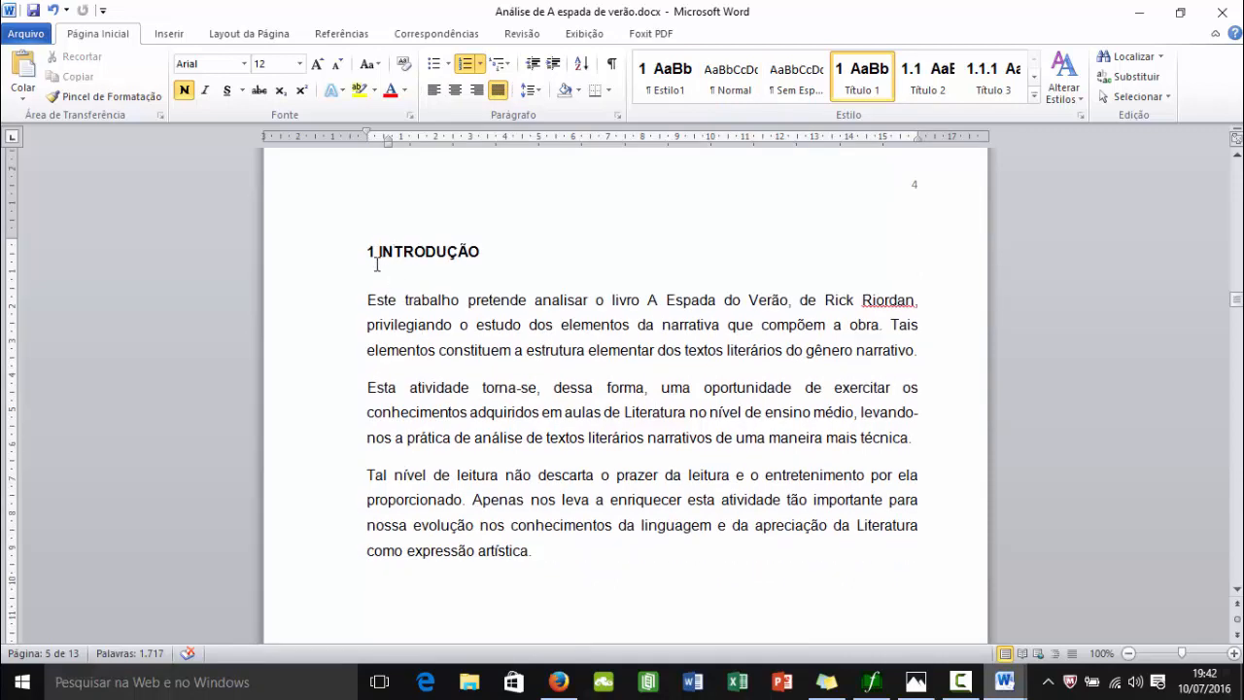
scroll(542, 364, "down", 12)
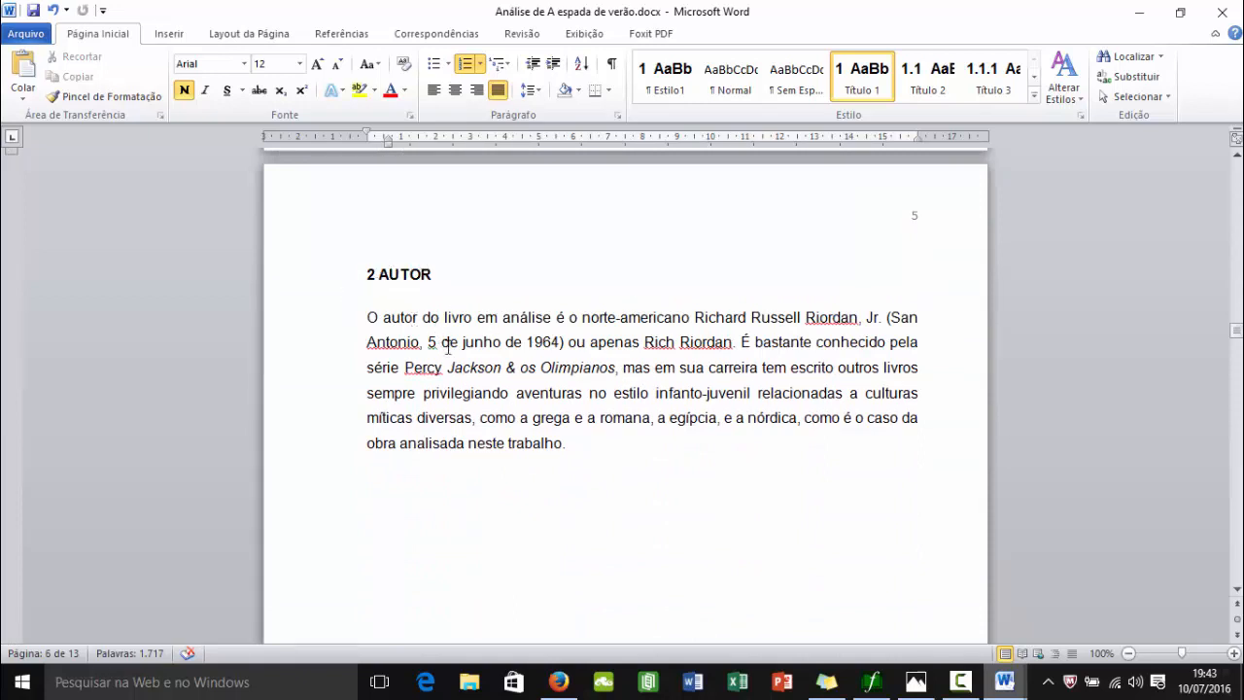
left_click(379, 275)
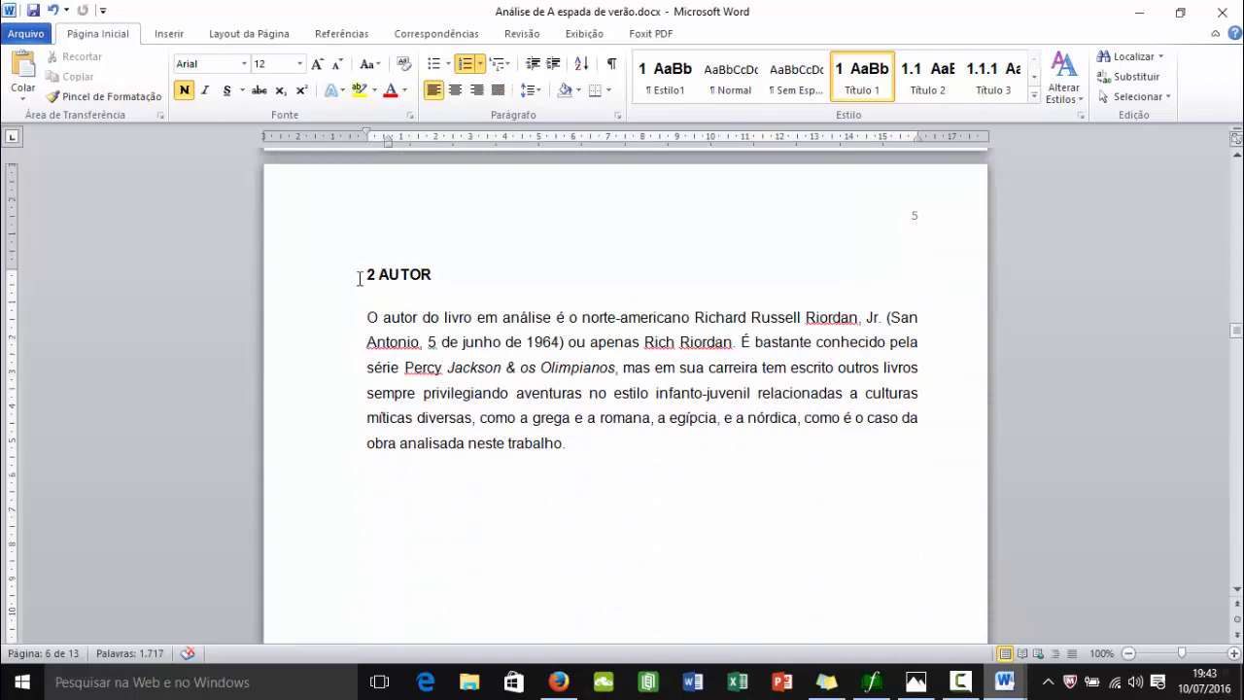
left_click_drag(379, 275, 438, 300)
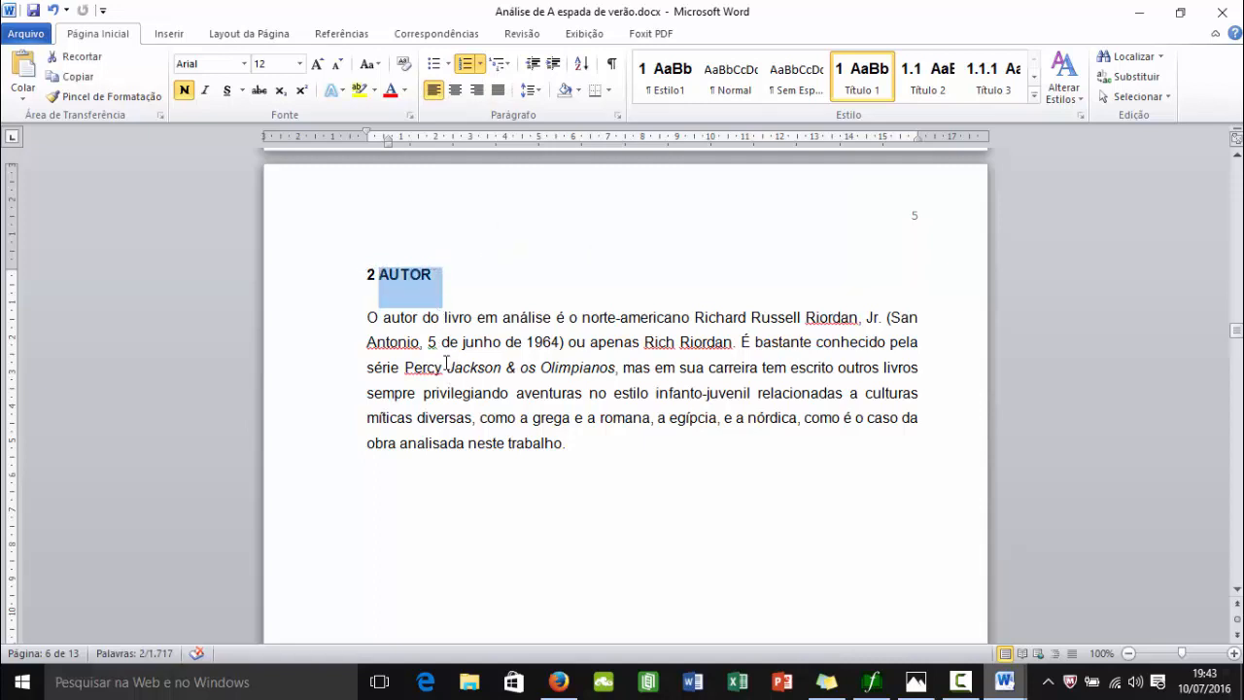
Review the numbered headings of section 3, from ELEMENTOS DA NARRATIVA through Espaço and Tempo to Enredo and Situação Inicial.
scroll(446, 363, "down", 13)
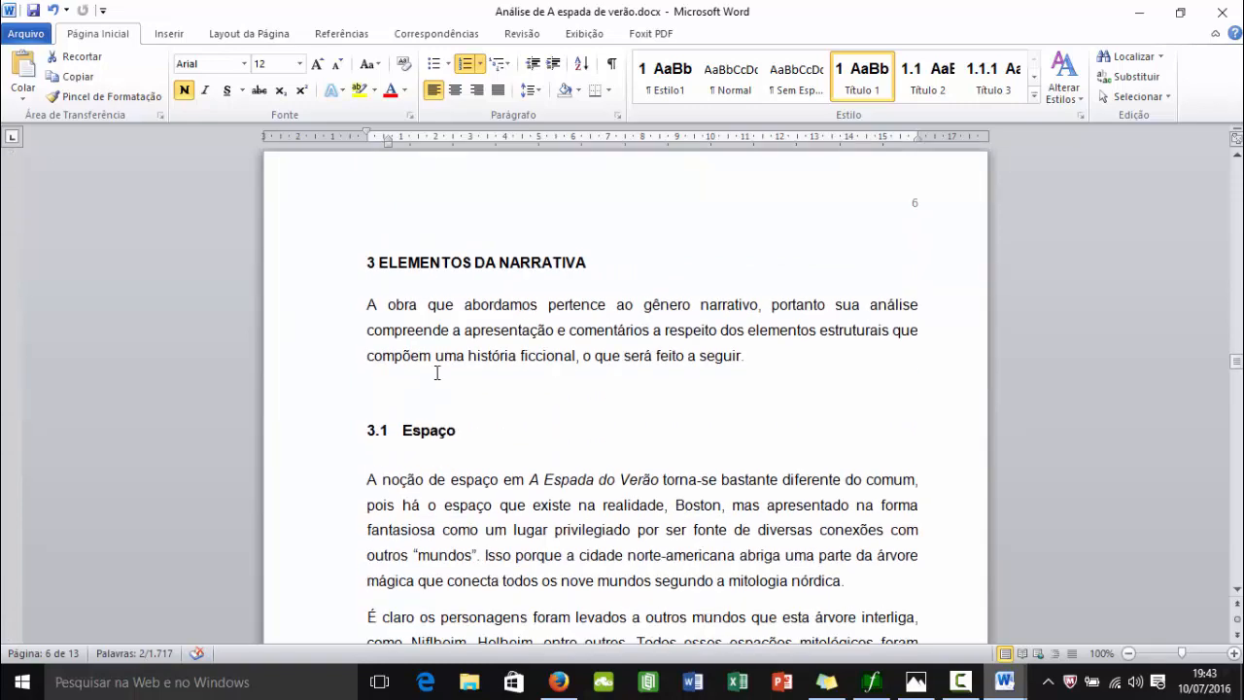
scroll(437, 373, "down", 1)
scroll(461, 389, "down", 9)
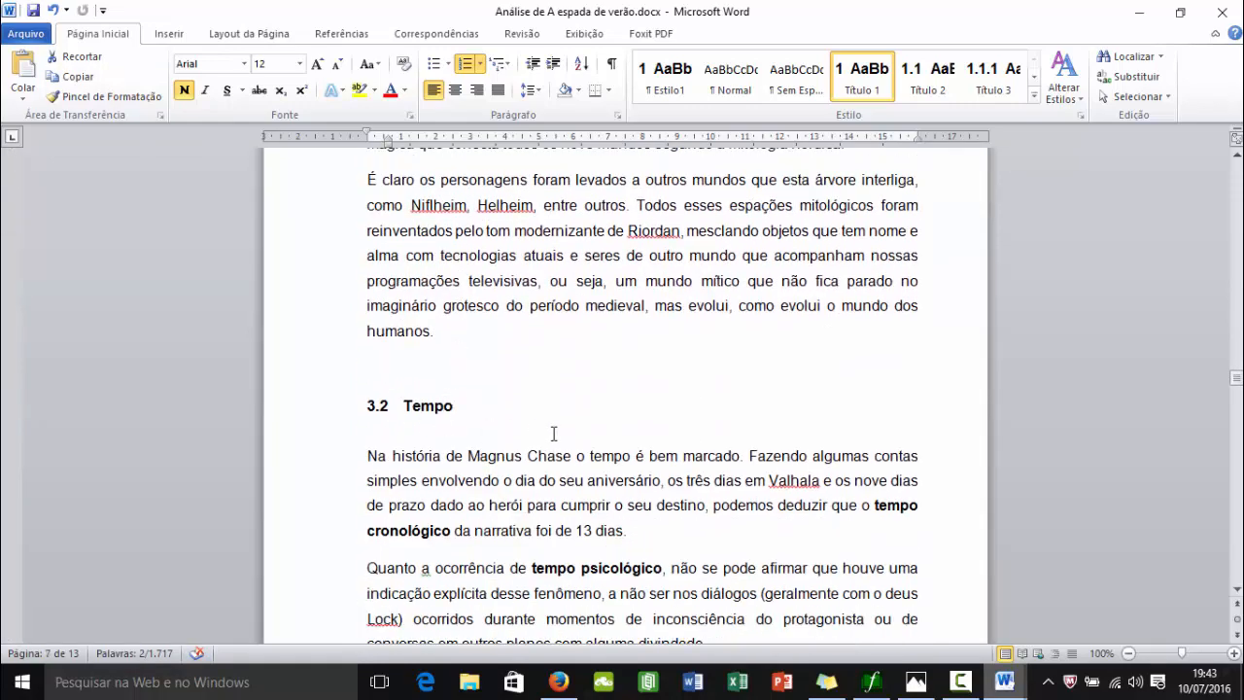
scroll(555, 433, "down", 20)
scroll(535, 437, "down", 20)
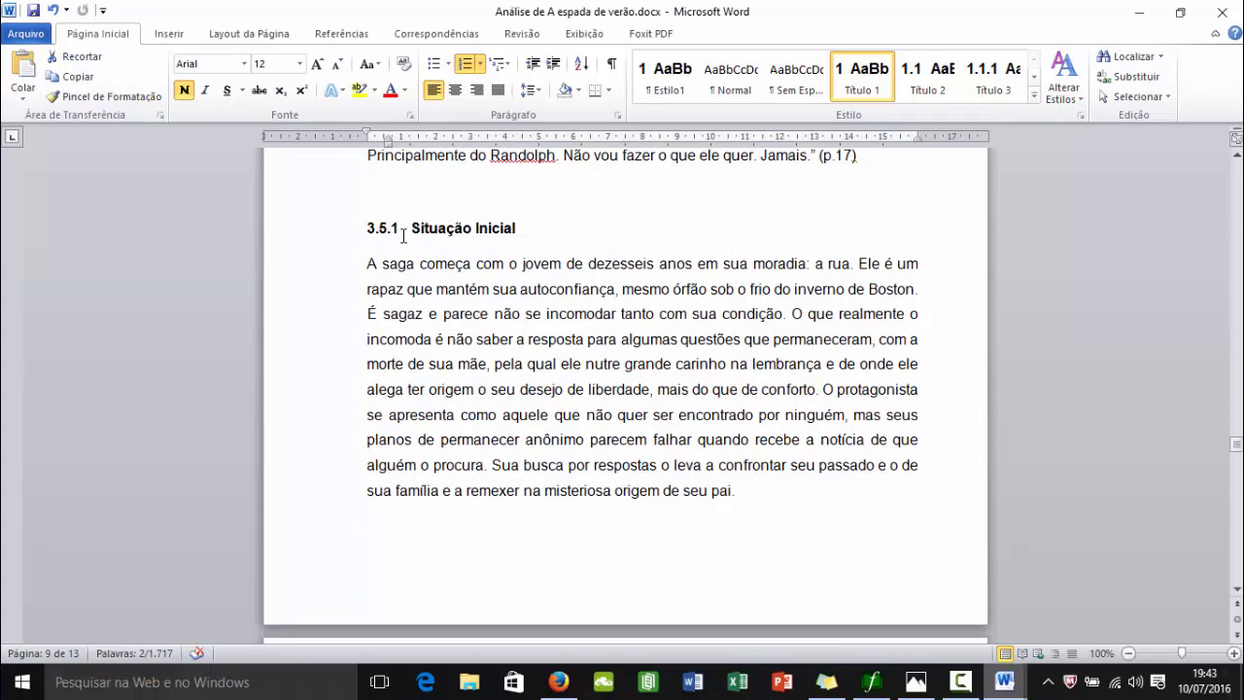
scroll(505, 323, "up", 3)
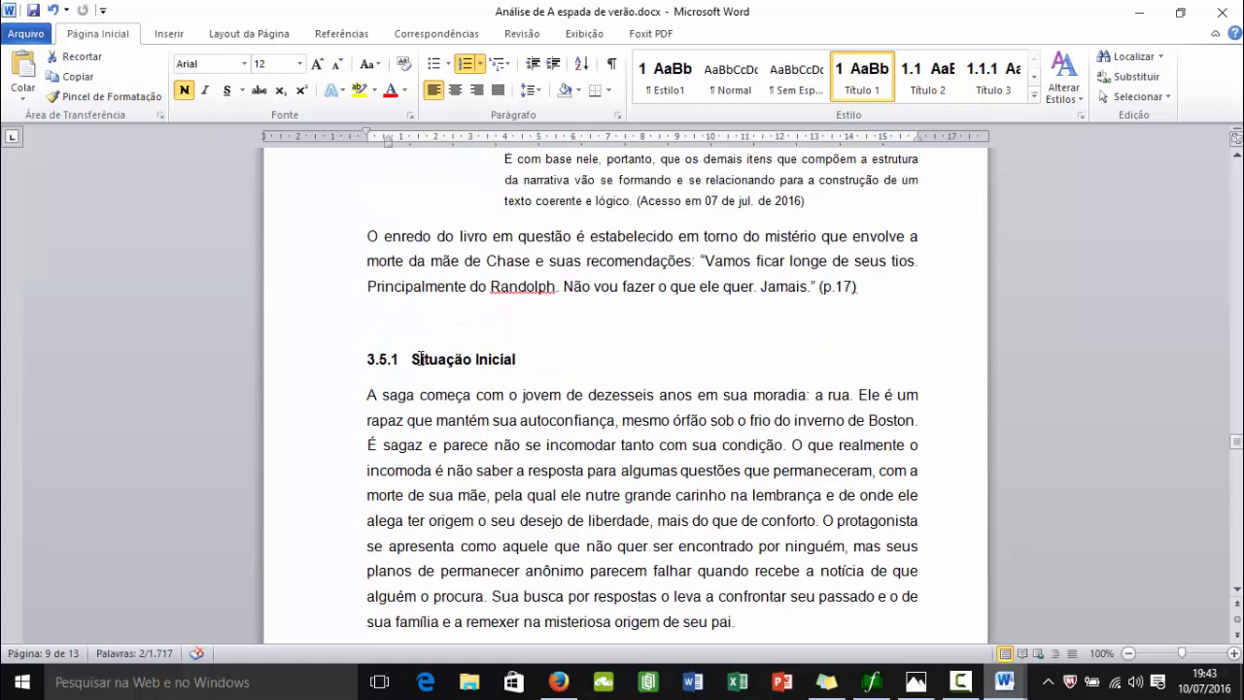
scroll(489, 389, "up", 9)
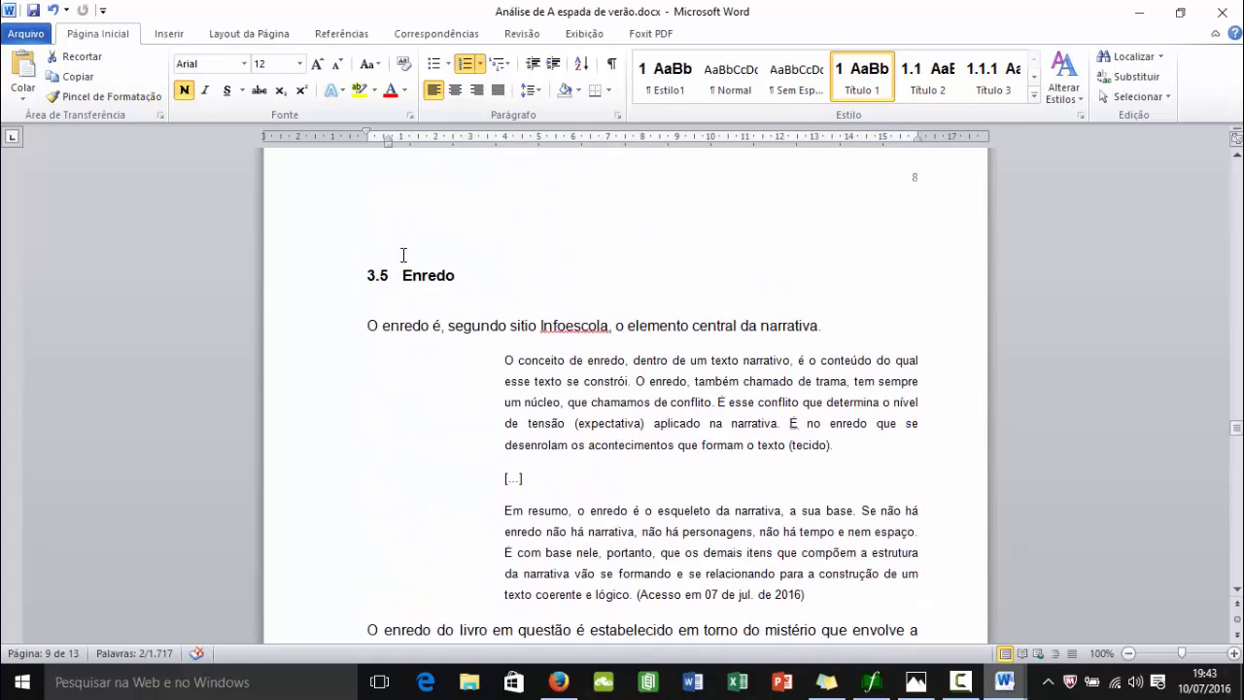
Compare the numbered INTRODUÇÃO heading with the section entries listed in the SUMÁRIO.
scroll(567, 386, "up", 12)
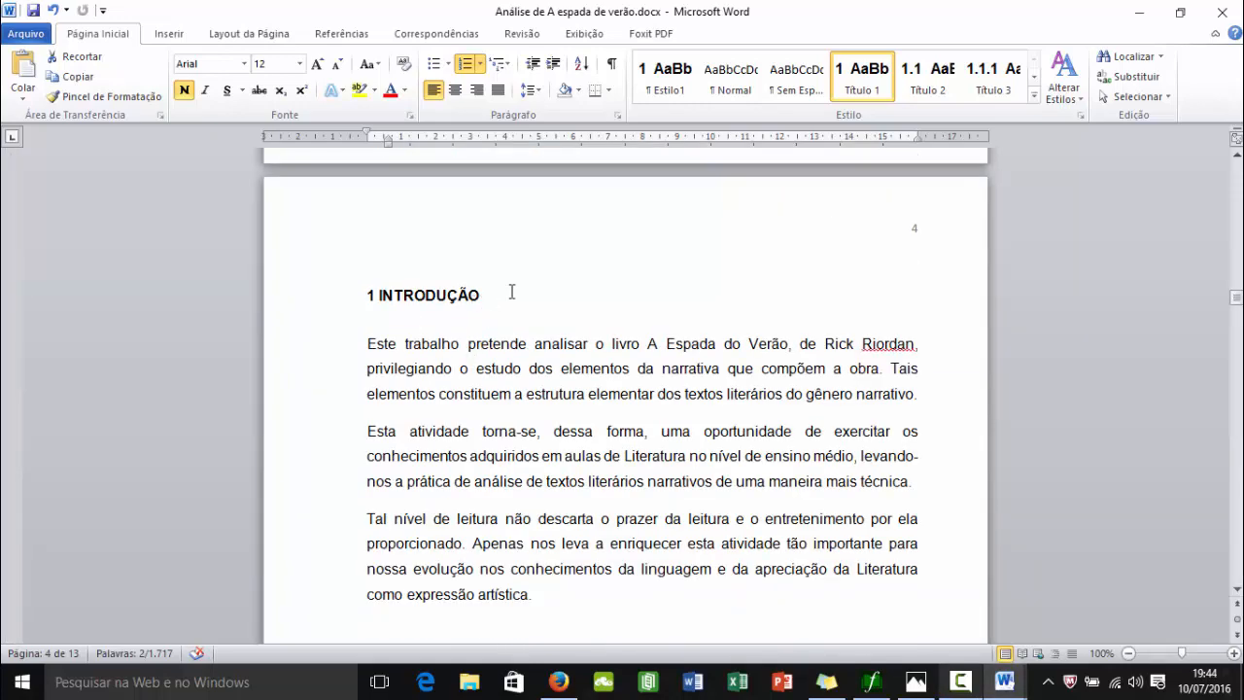
left_click(511, 292)
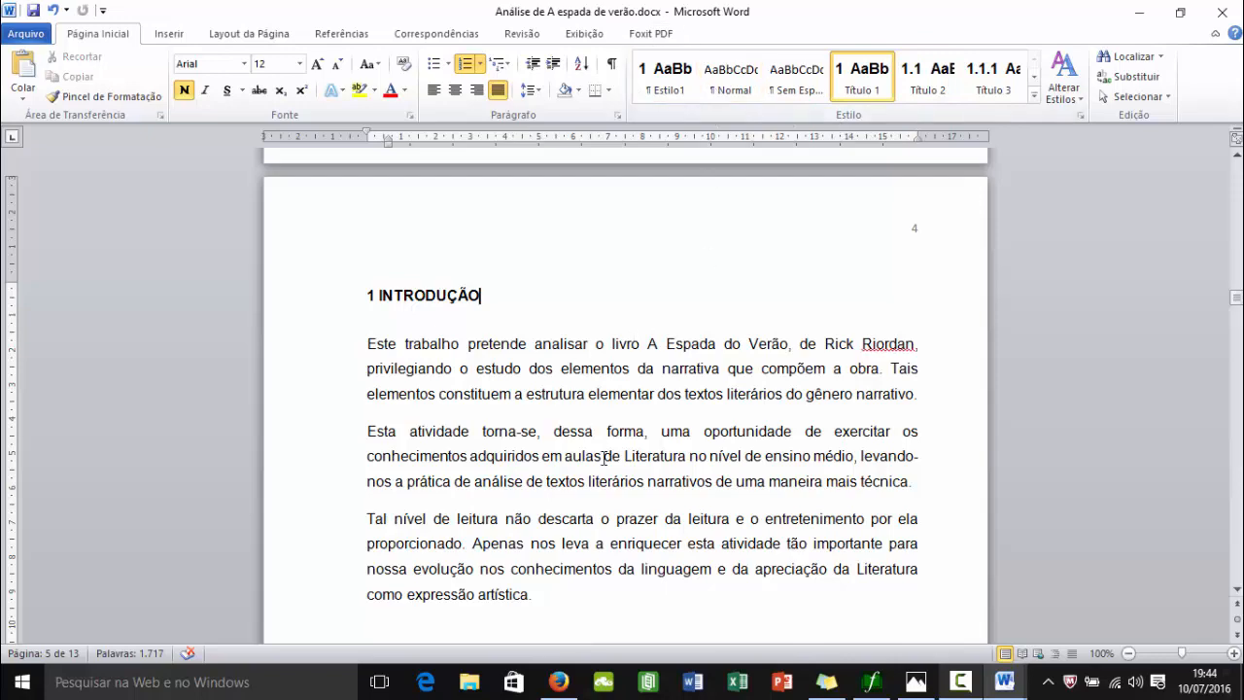
scroll(573, 440, "up", 15)
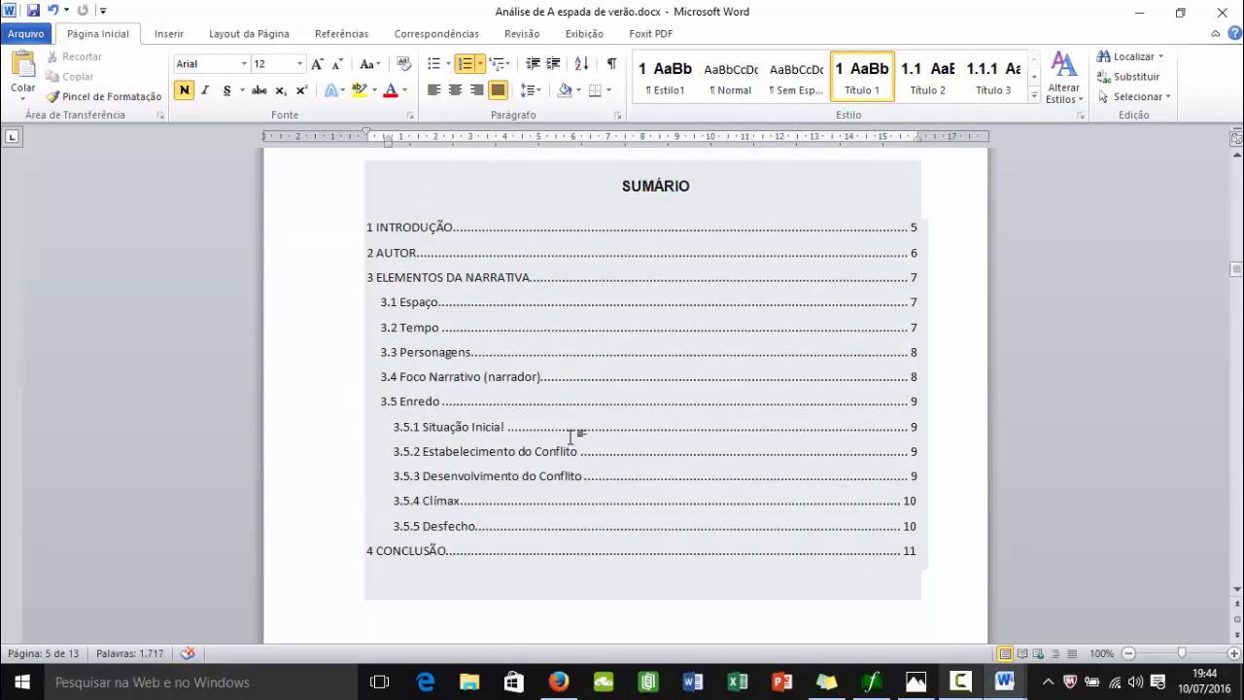
scroll(583, 408, "up", 2)
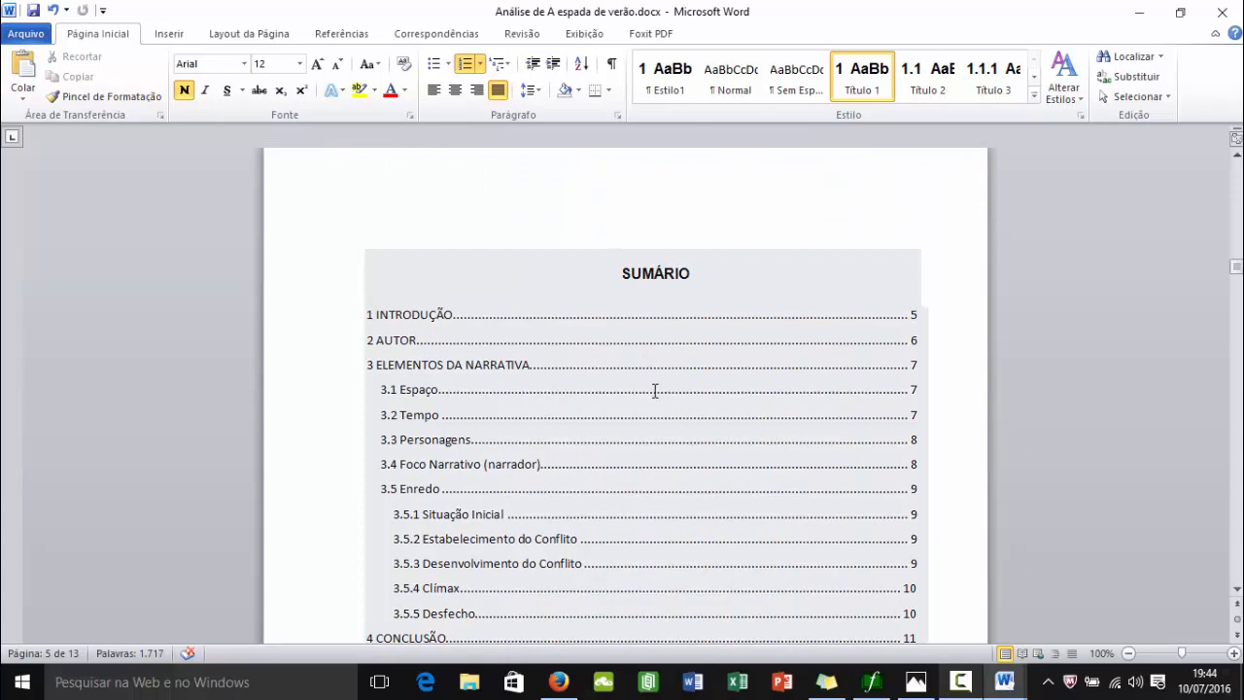
scroll(541, 351, "down", 5)
scroll(547, 489, "down", 14)
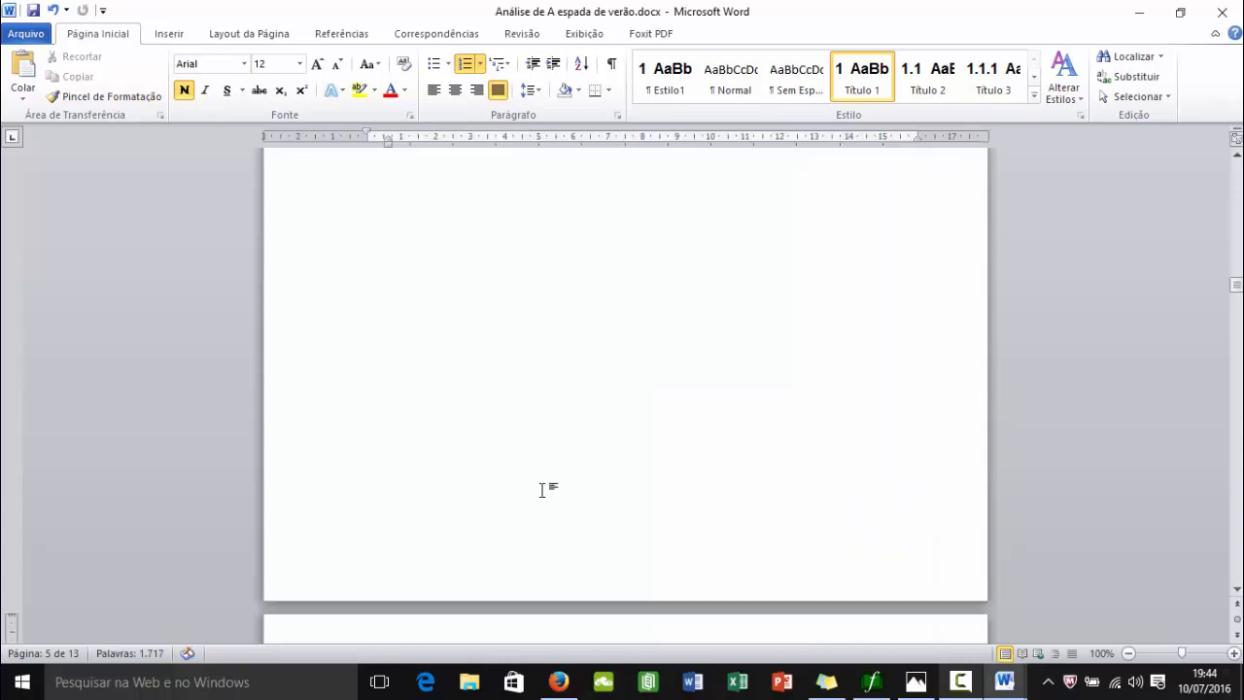
Remove the automatic numbers from the section headings, from INTRODUÇÃO through REFERÊNCIAS.
left_click(369, 383)
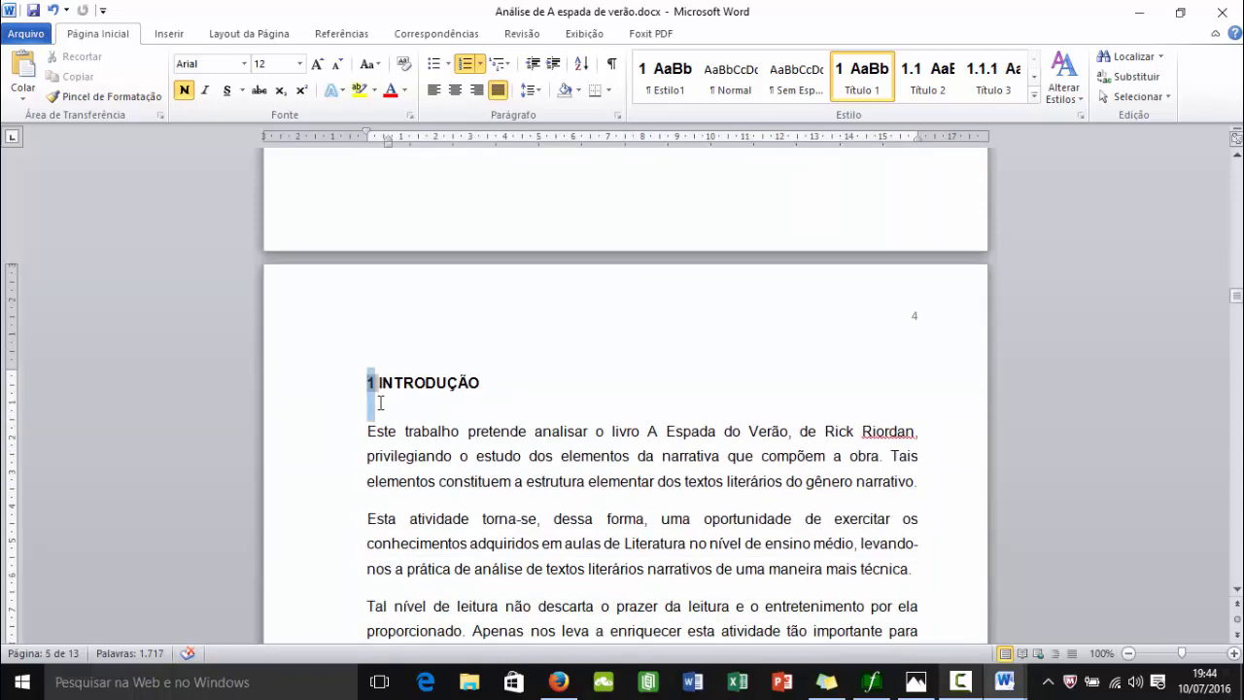
scroll(467, 438, "down", 10)
scroll(467, 444, "up", 8)
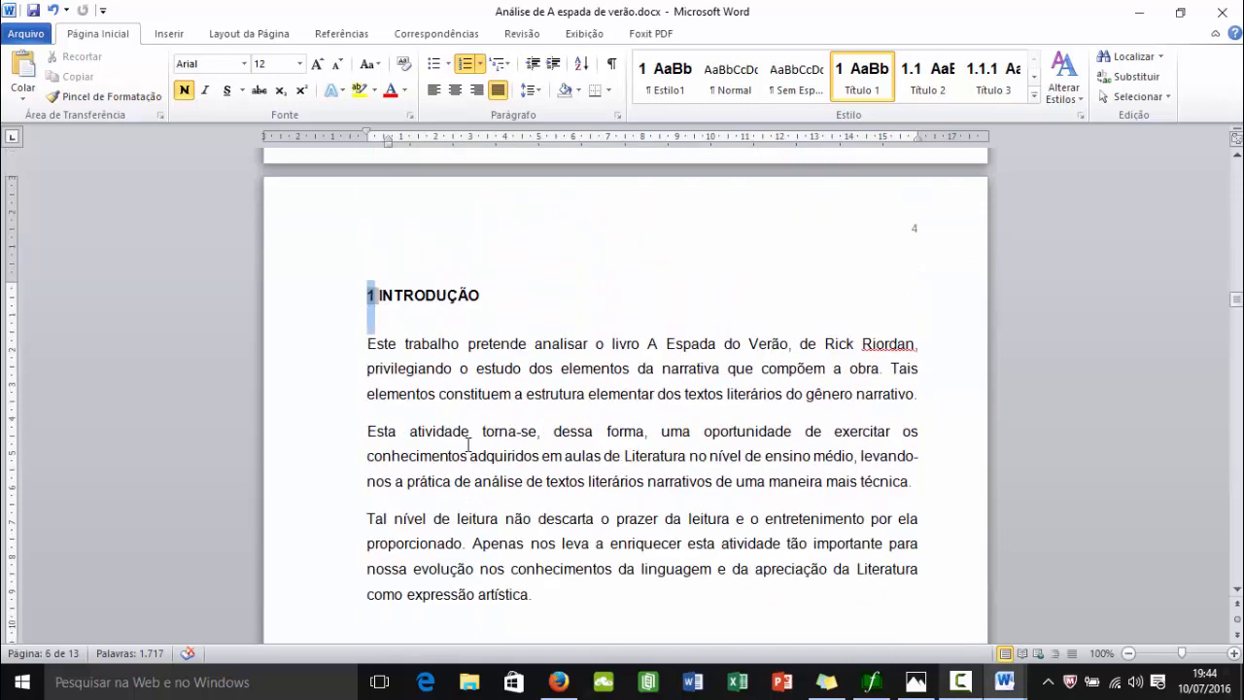
key("Delete")
scroll(488, 414, "down", 4)
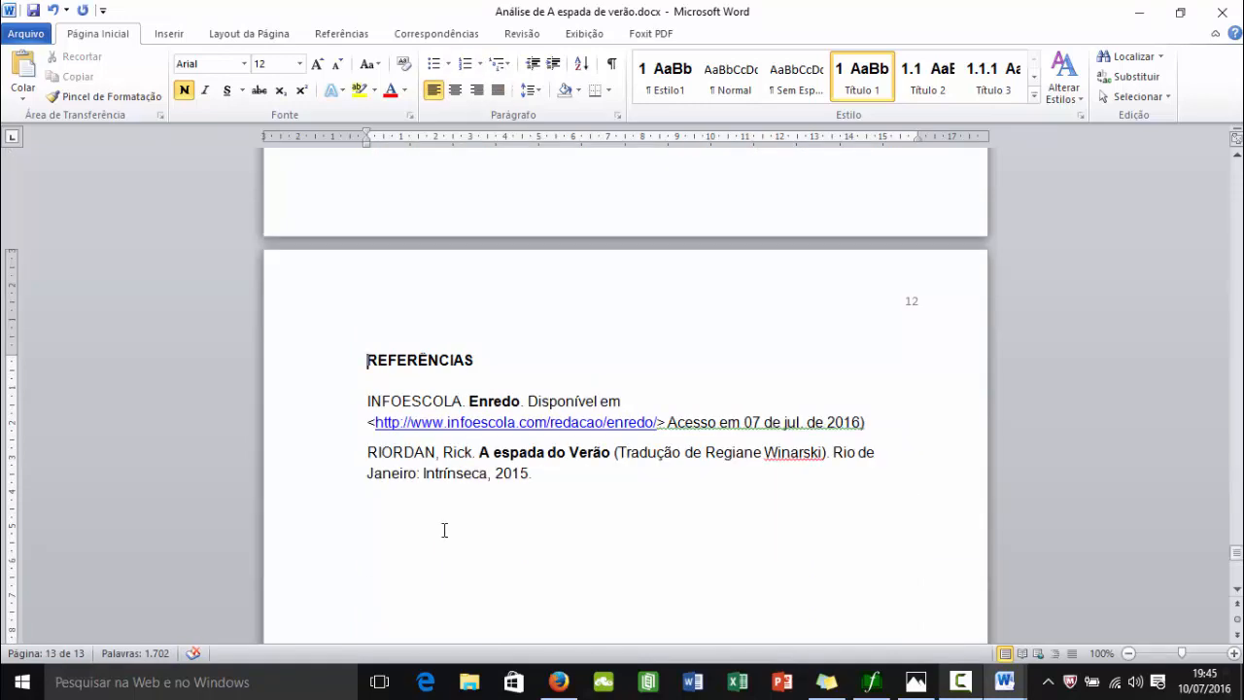
Remove the automatic SUMÁRIO from the page before INTRODUÇÃO.
scroll(437, 389, "up", 20)
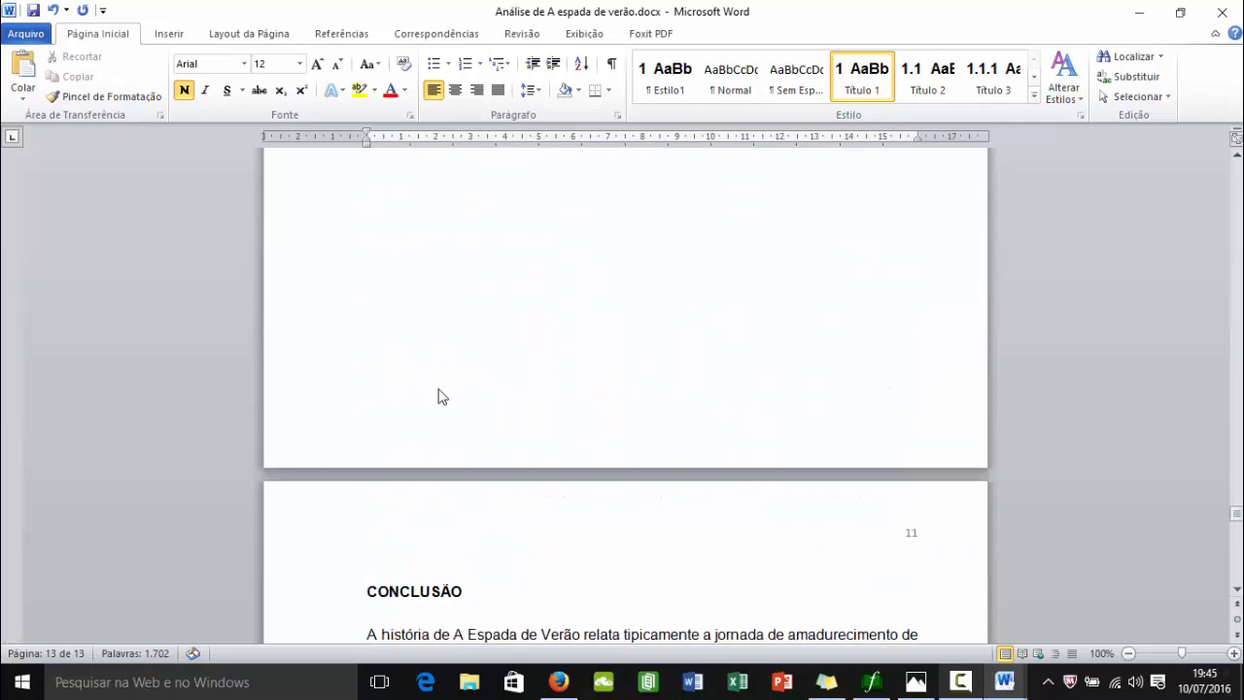
scroll(439, 388, "up", 15)
left_click(1237, 486)
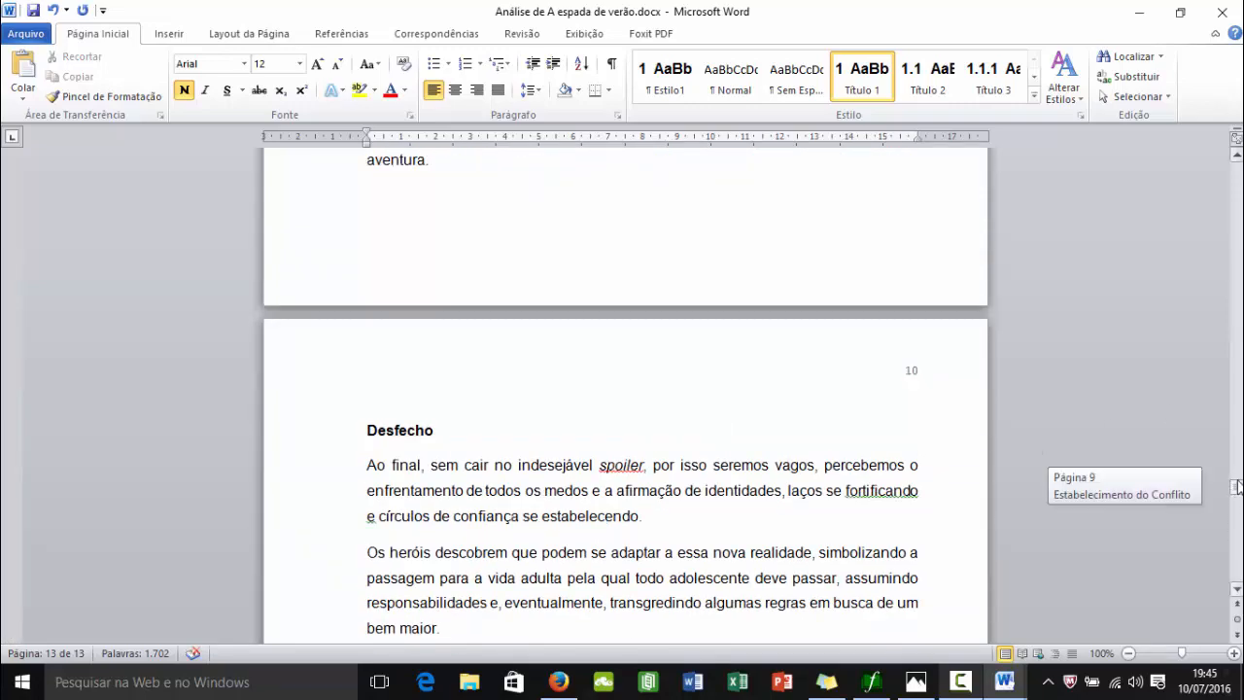
left_click_drag(1238, 486, 1237, 298)
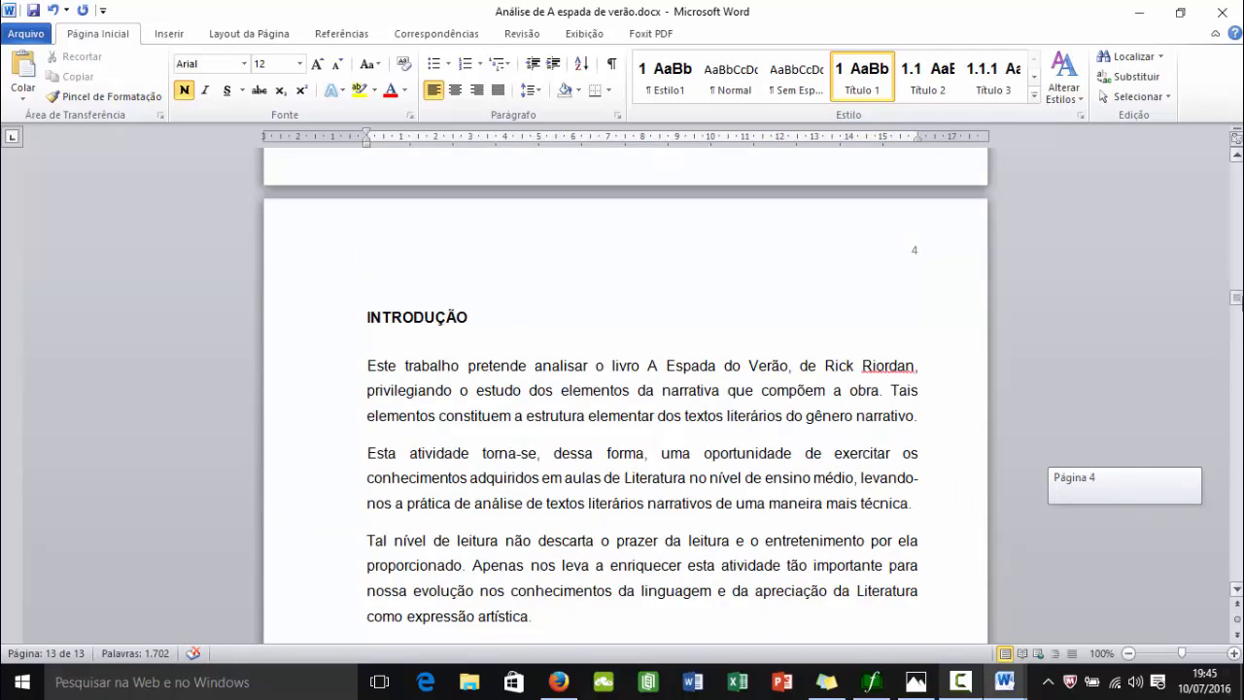
left_click(406, 319)
scroll(539, 338, "up", 12)
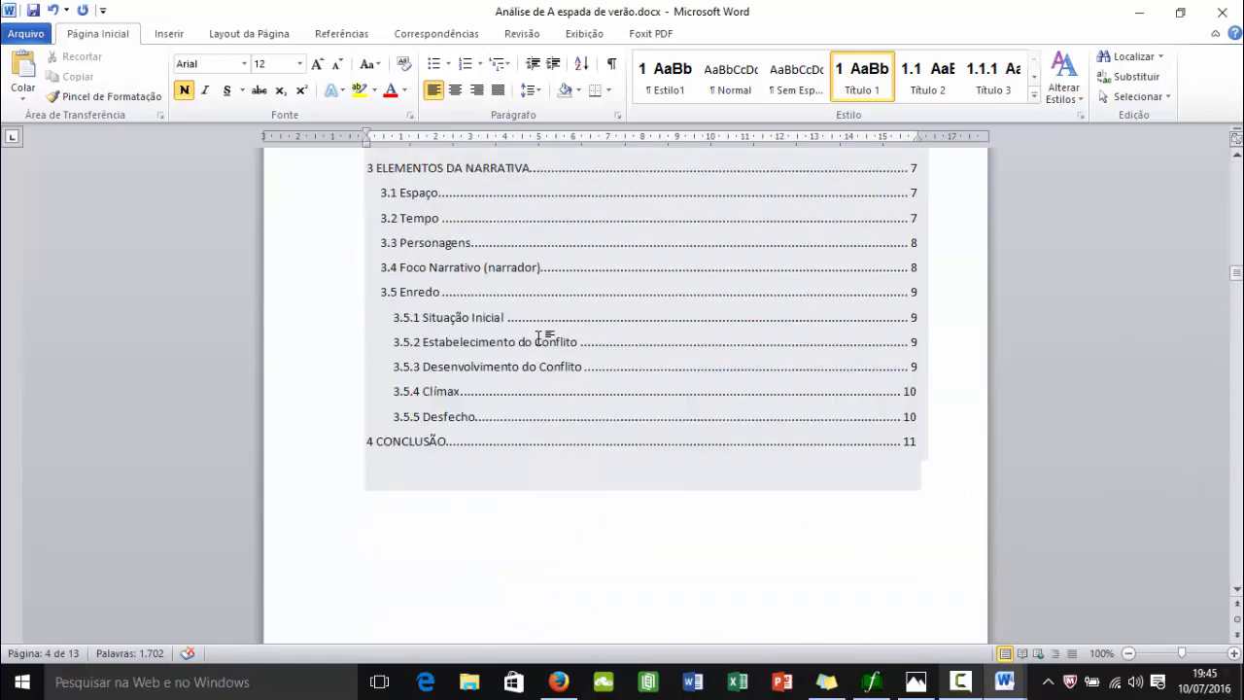
scroll(539, 337, "up", 5)
left_click(509, 417)
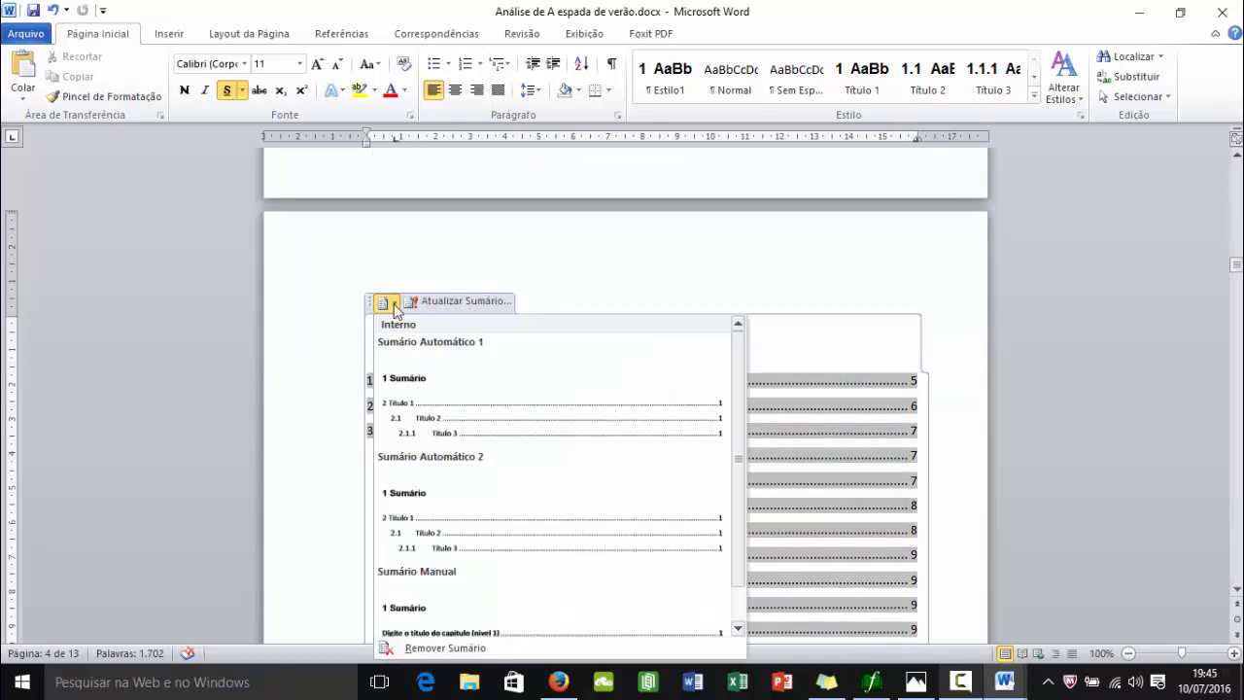
left_click(434, 648)
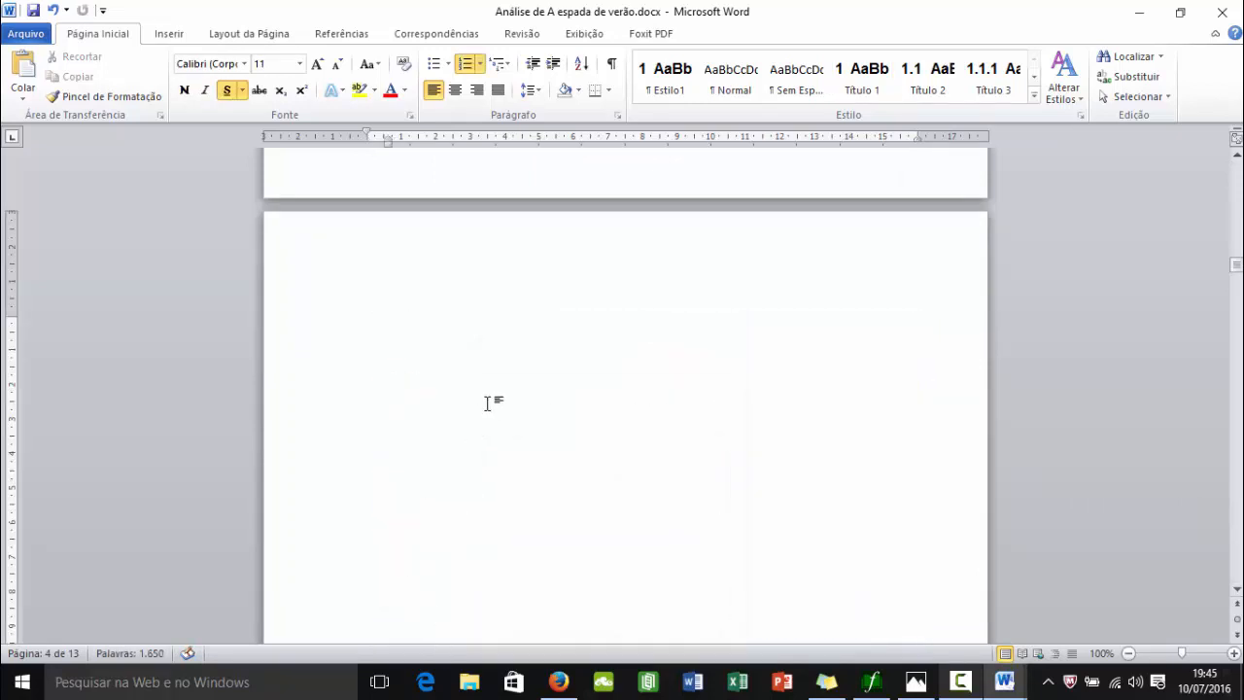
Open the full list of styles and apply Título 1 to the INTRODUÇÃO heading.
scroll(486, 403, "down", 11)
scroll(477, 415, "down", 2)
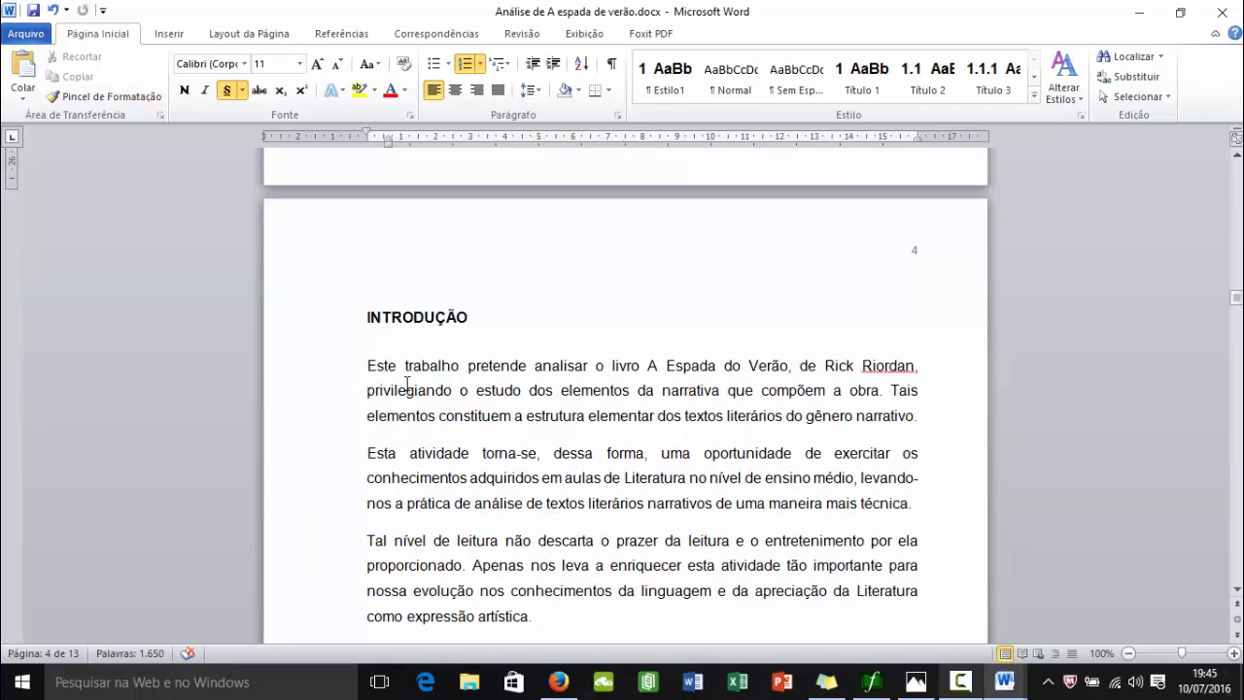
left_click(367, 323)
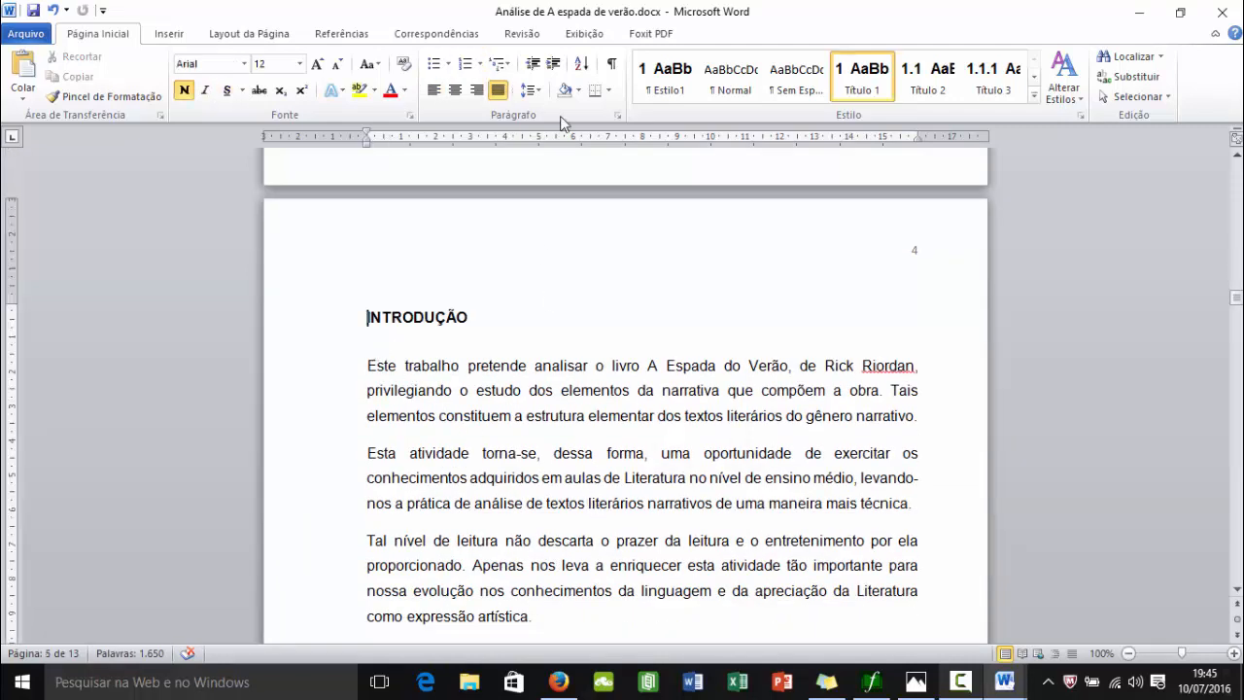
left_click(499, 63)
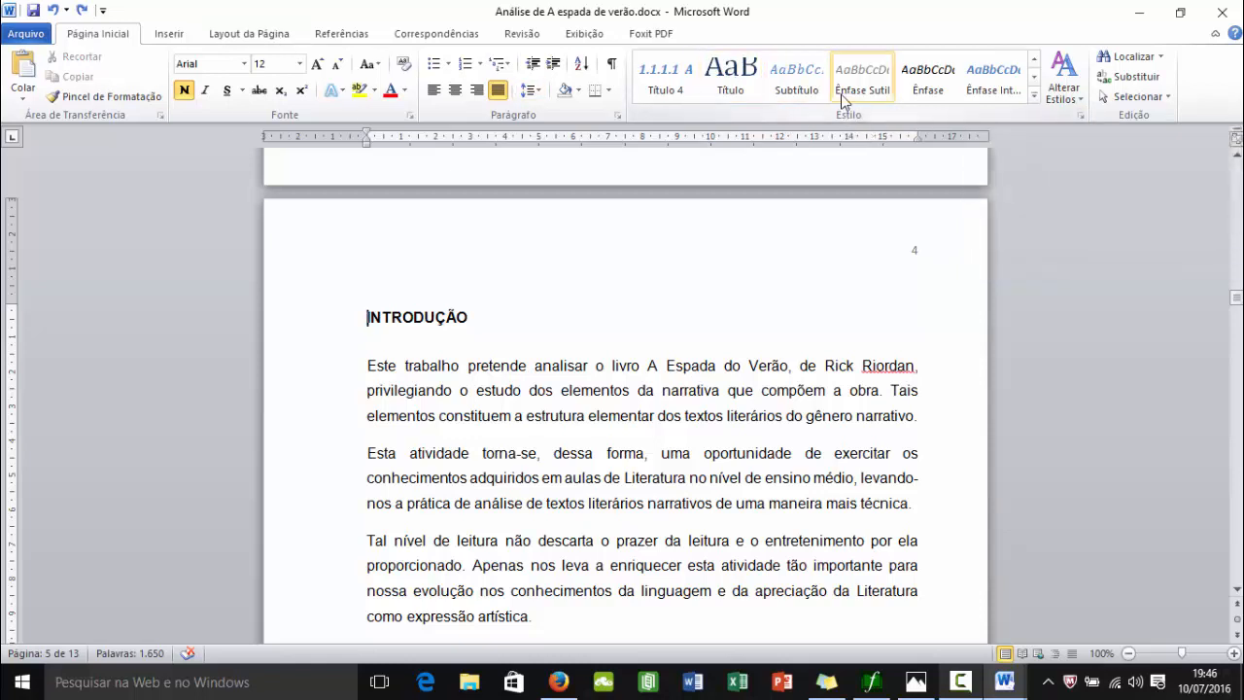
left_click(1080, 116)
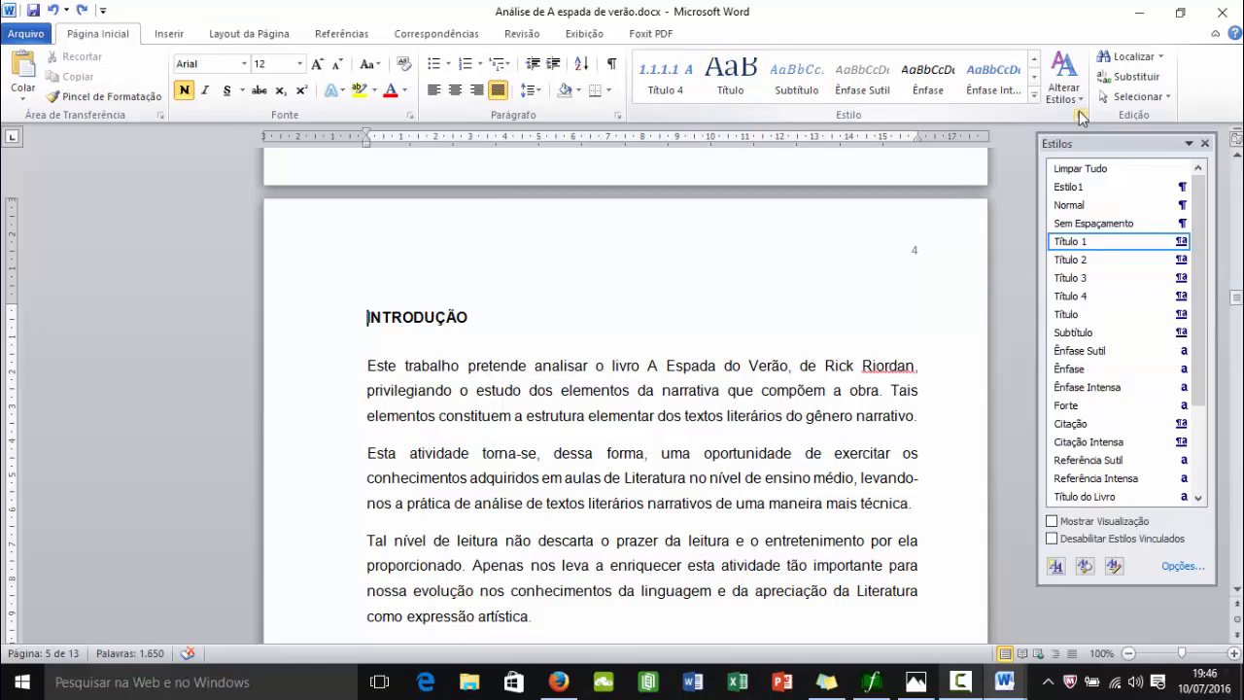
left_click(1080, 243)
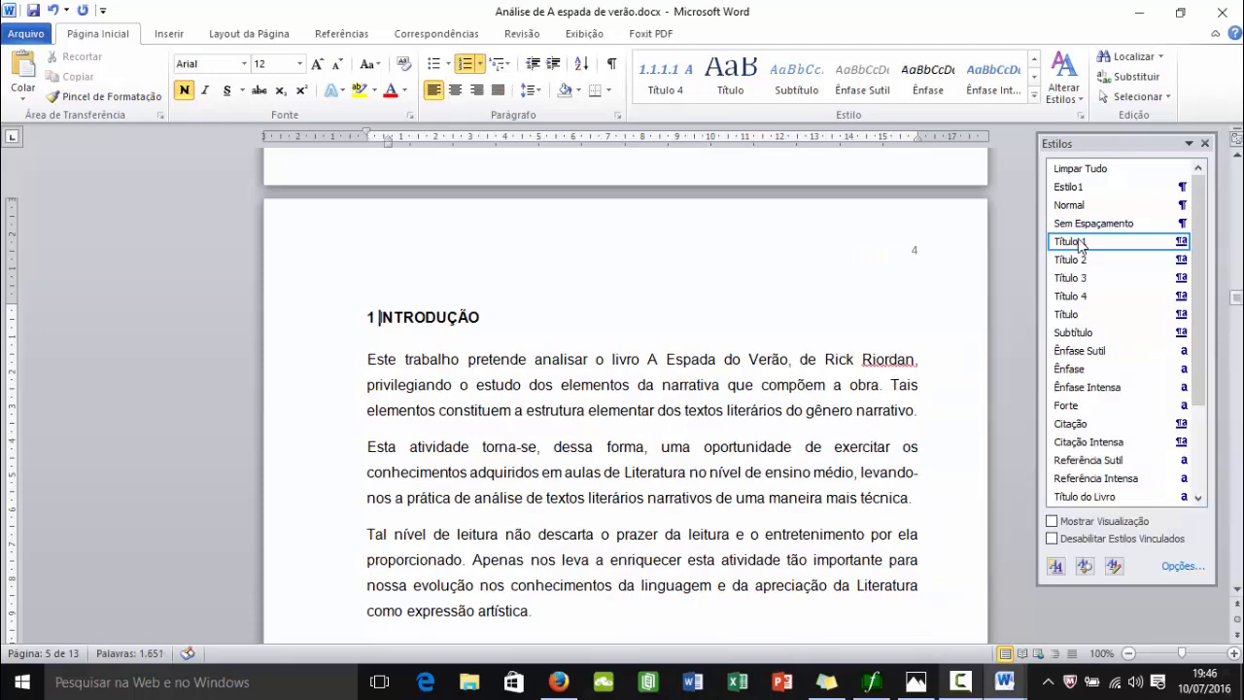
Apply the Título 1 style to the AUTOR and ELEMENTOS DA NARRATIVA headings.
scroll(431, 324, "down", 15)
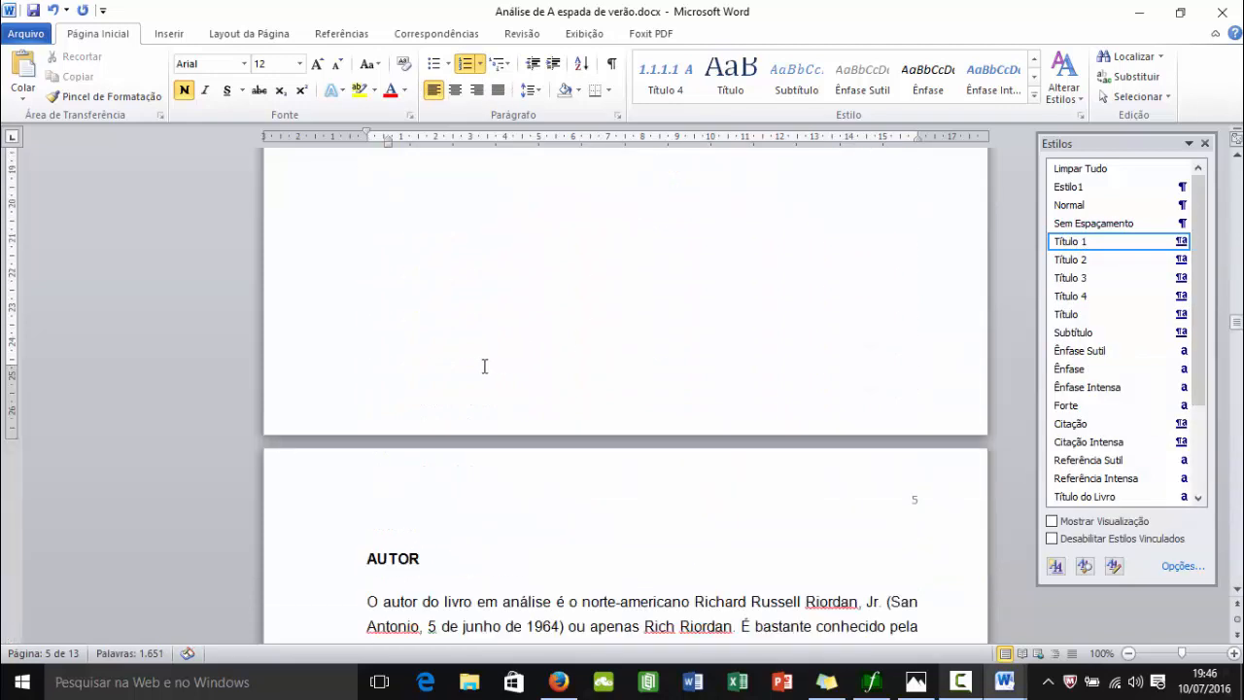
left_click(368, 252)
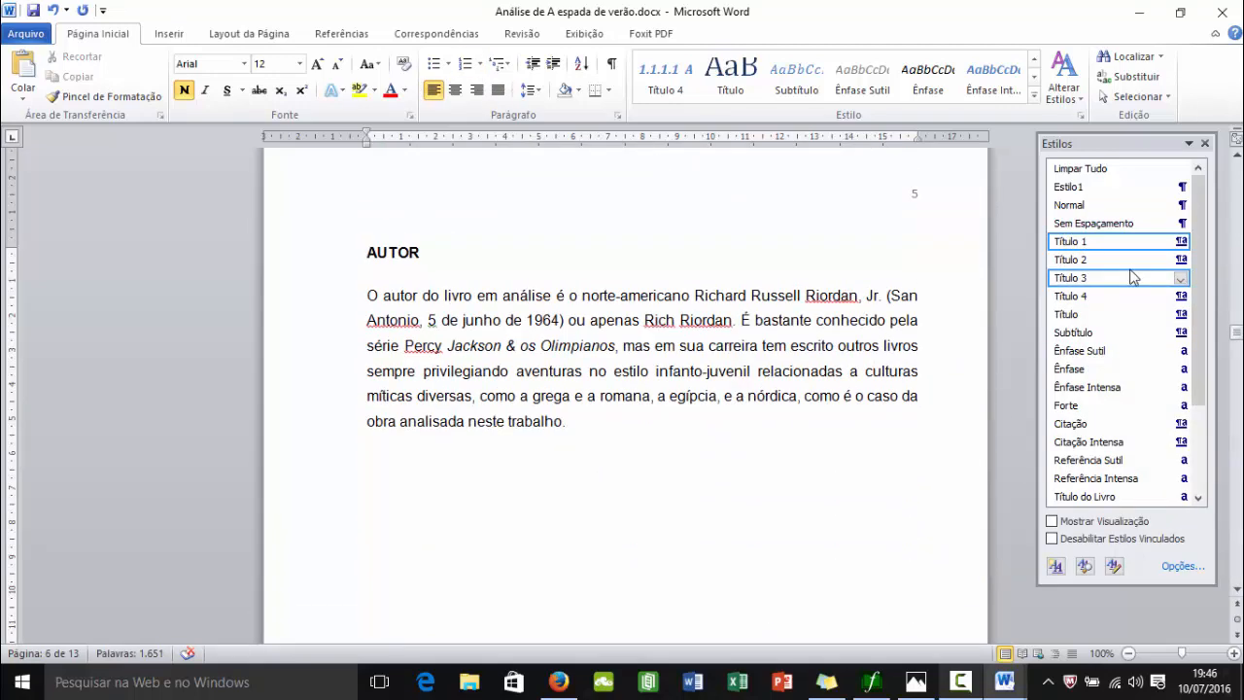
left_click(1079, 242)
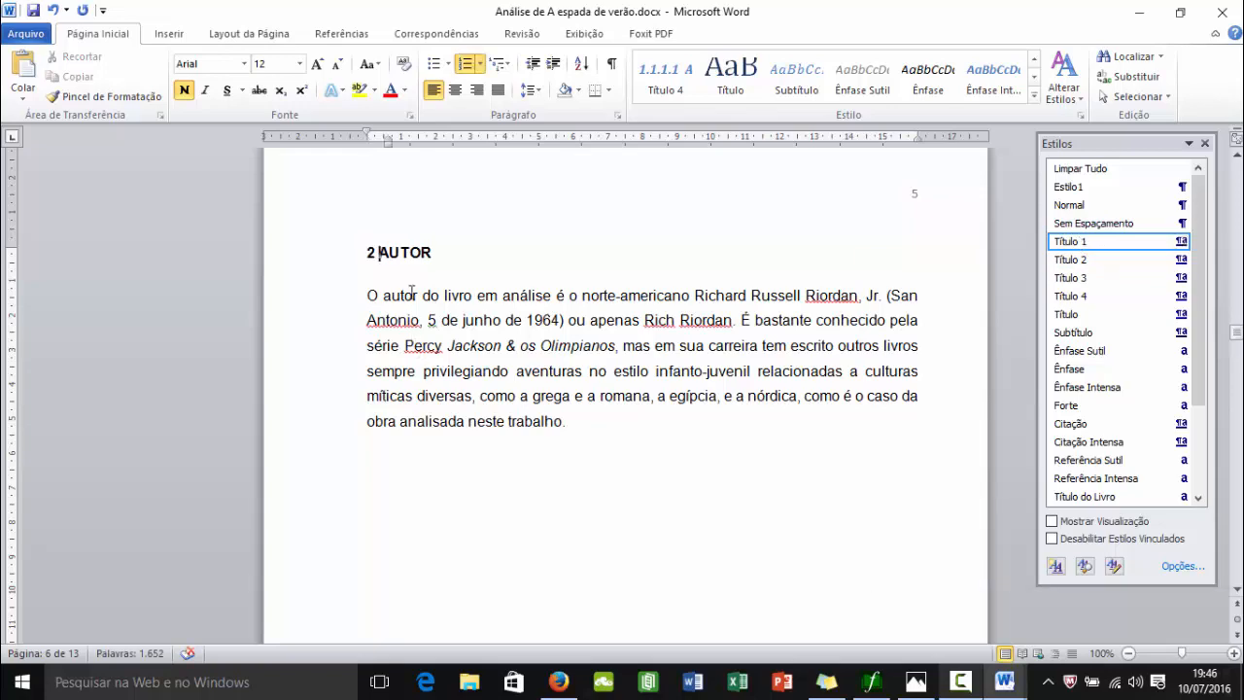
scroll(412, 292, "up", 3)
scroll(381, 434, "up", 12)
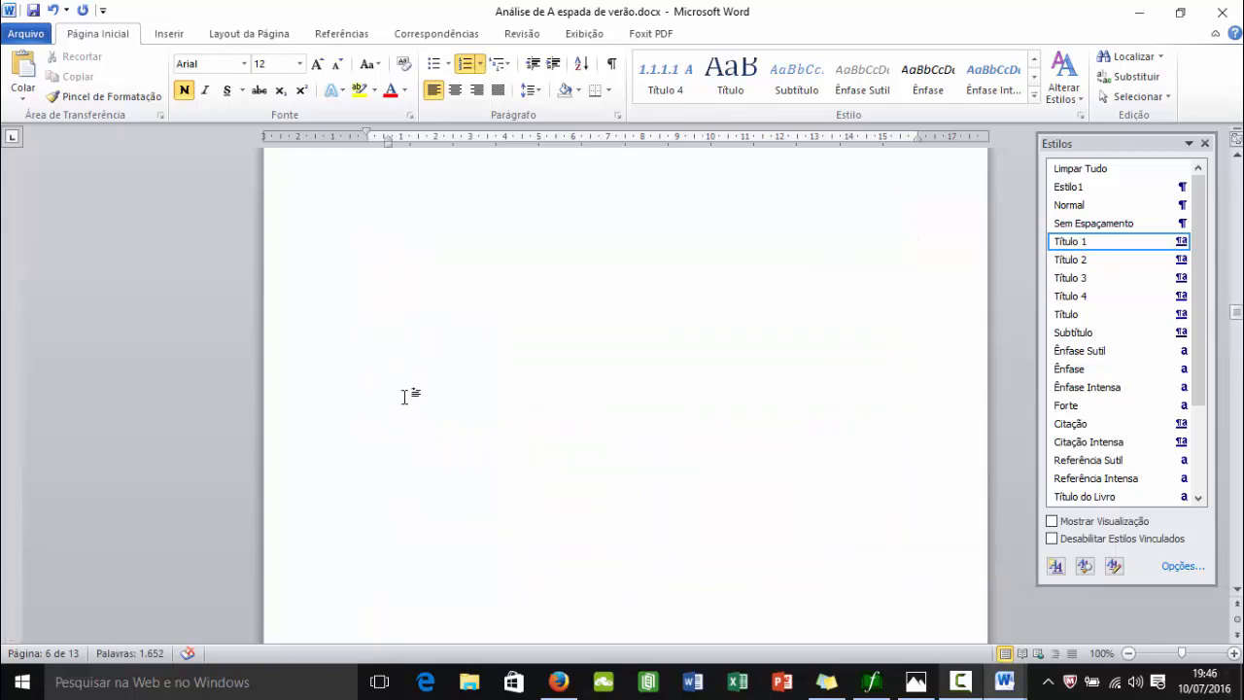
scroll(438, 389, "down", 5)
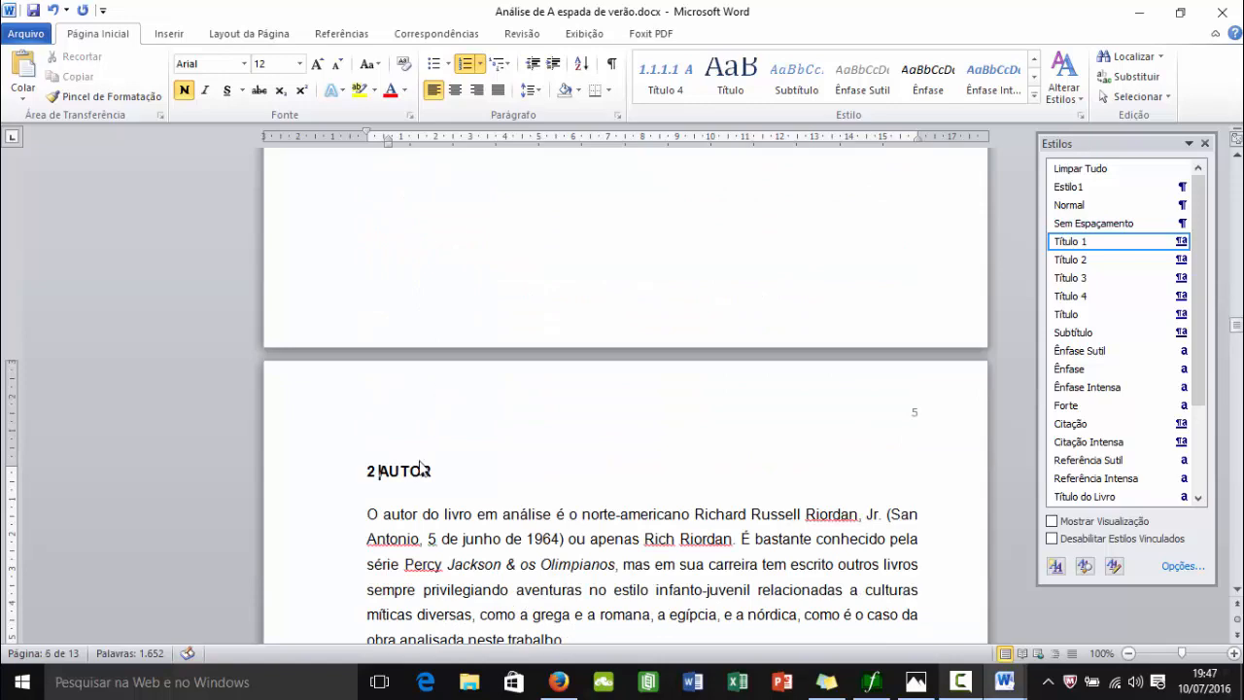
scroll(438, 389, "down", 18)
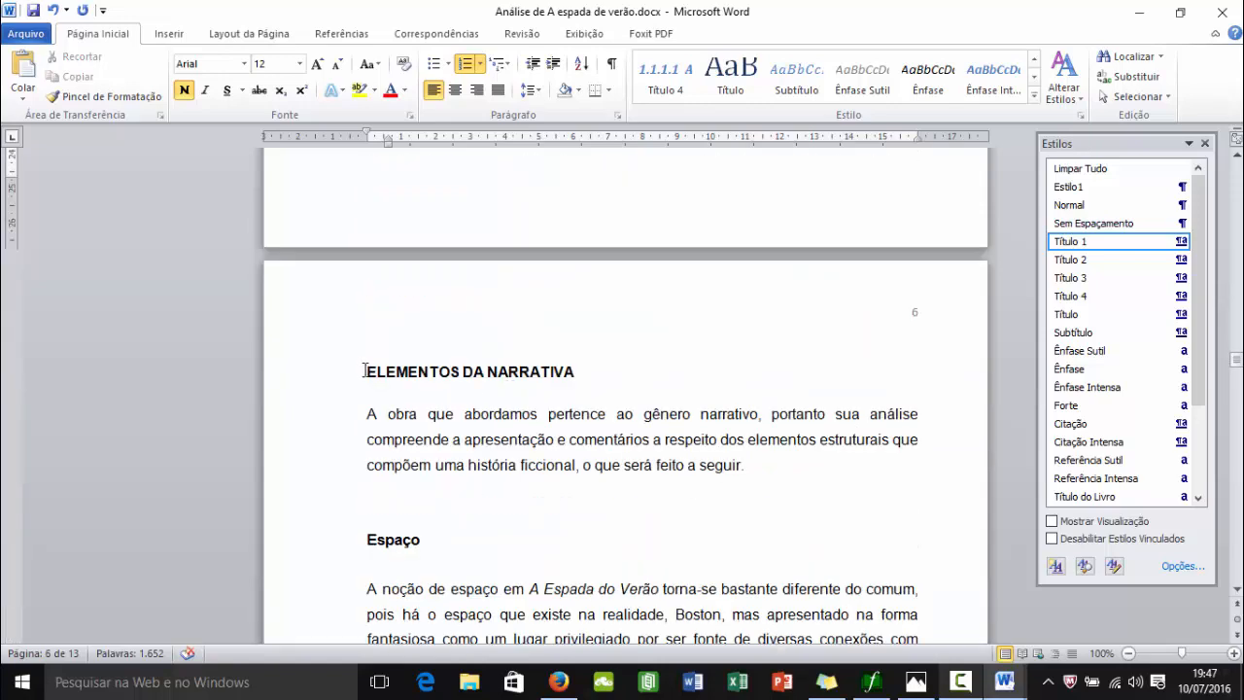
left_click(1077, 250)
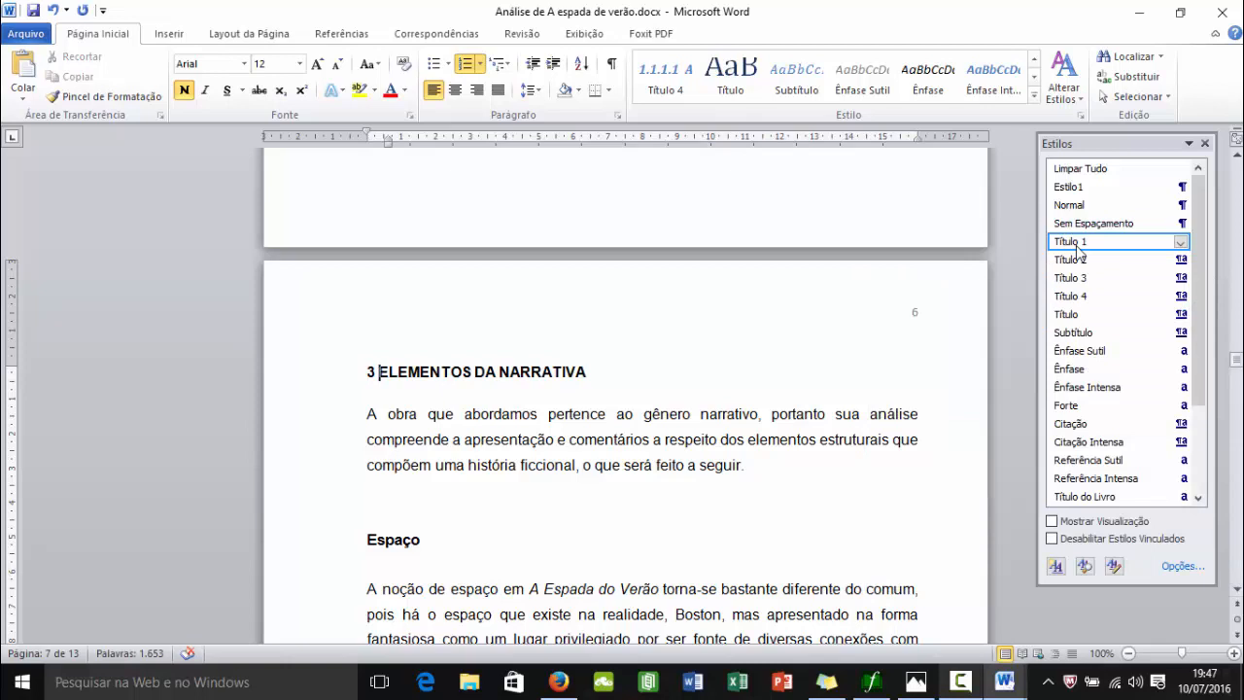
Apply the Título 2 style to the Espaço and Tempo subheadings under ELEMENTOS DA NARRATIVA.
scroll(301, 417, "down", 3)
left_click(367, 408)
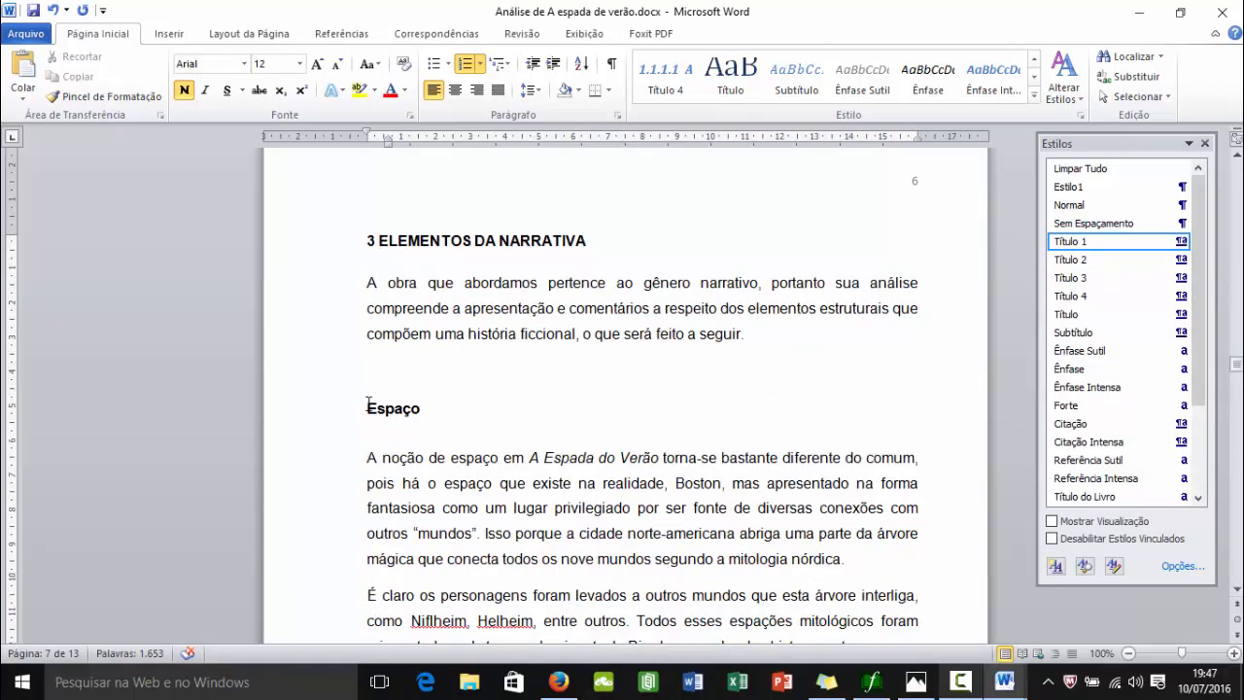
left_click(1084, 264)
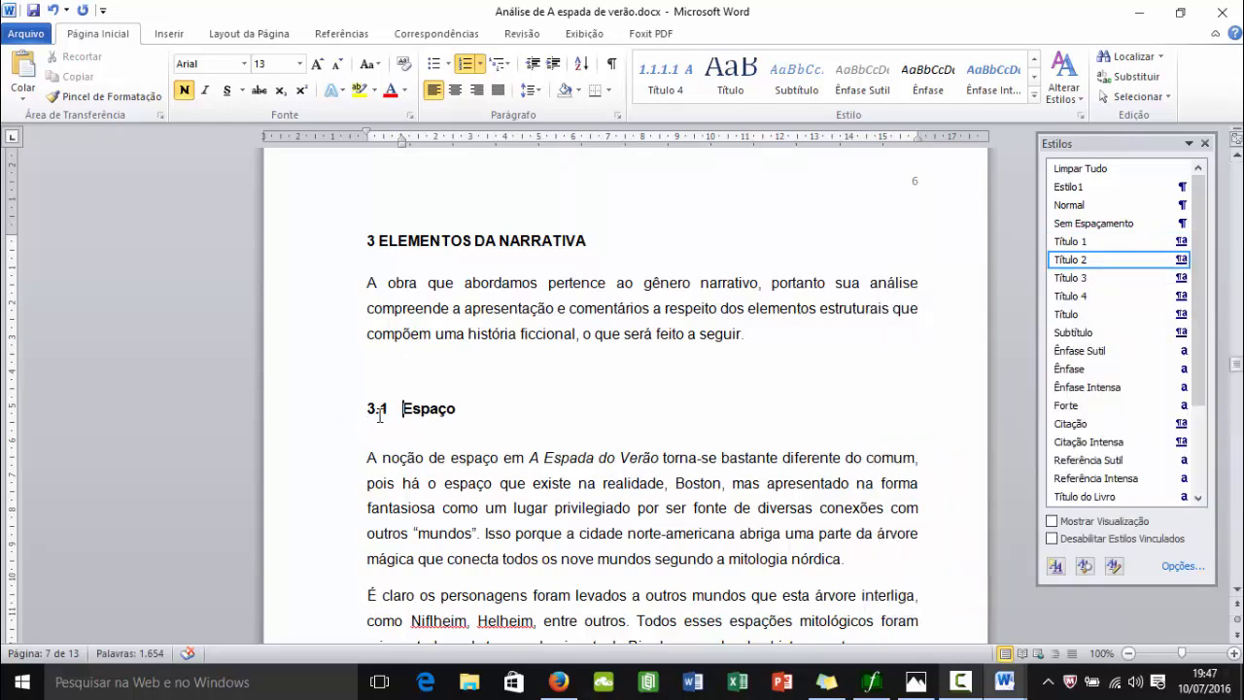
scroll(847, 380, "down", 9)
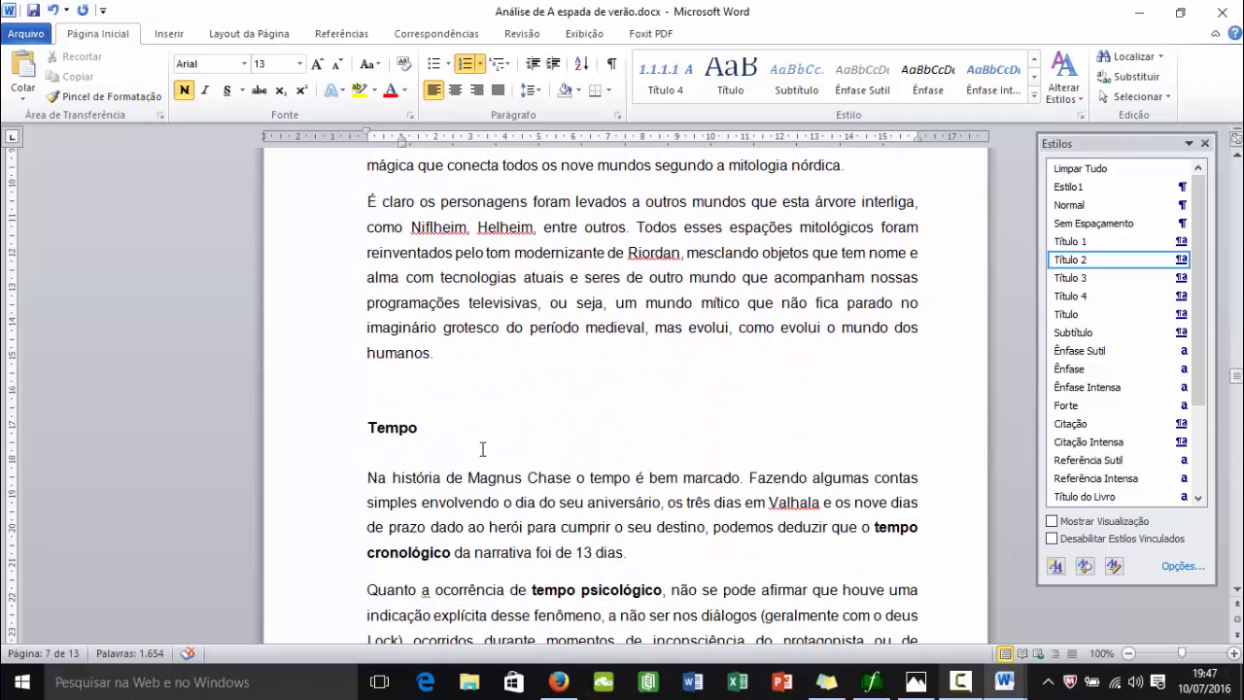
left_click(371, 434)
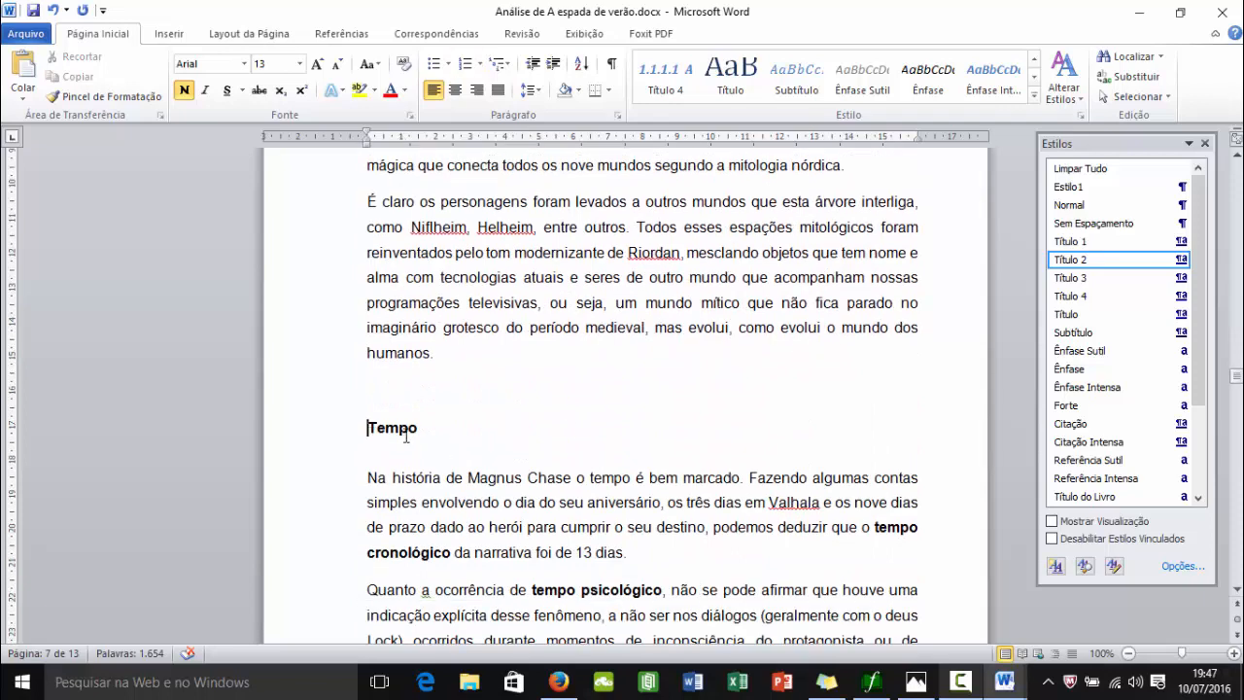
left_click(1092, 264)
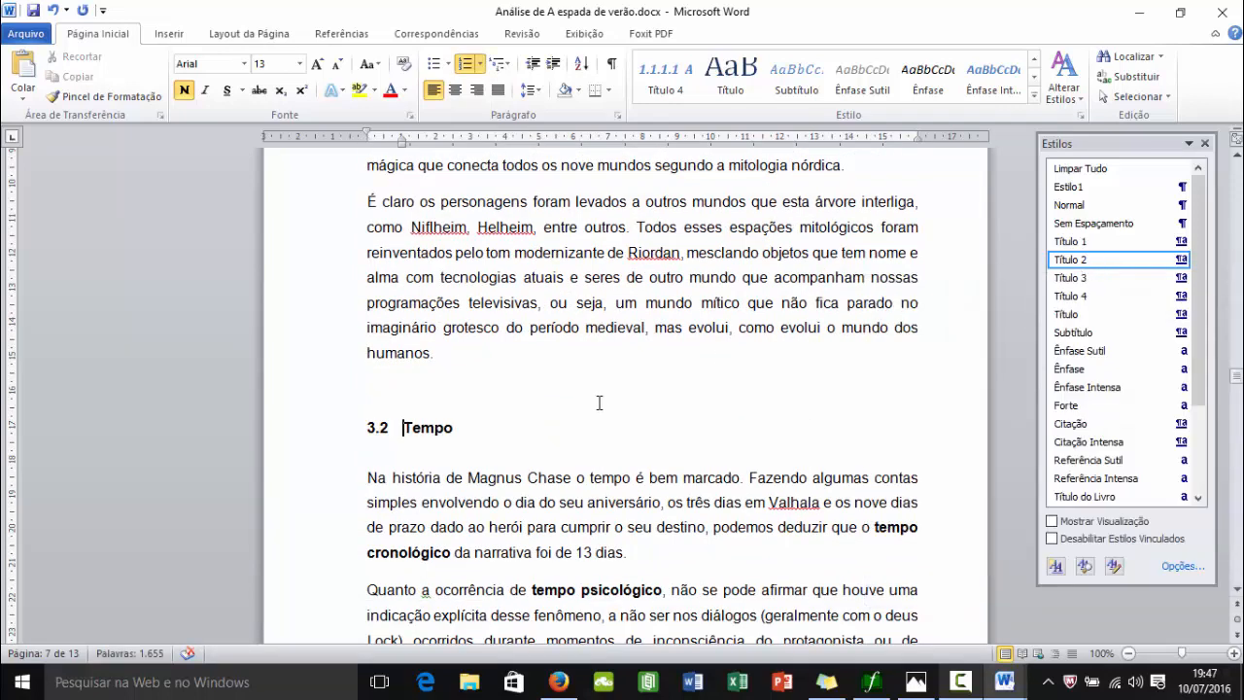
Apply the Título 2 style to the Personagens and Foco Narrativo (narrador) subheadings.
scroll(411, 411, "down", 12)
left_click(372, 401)
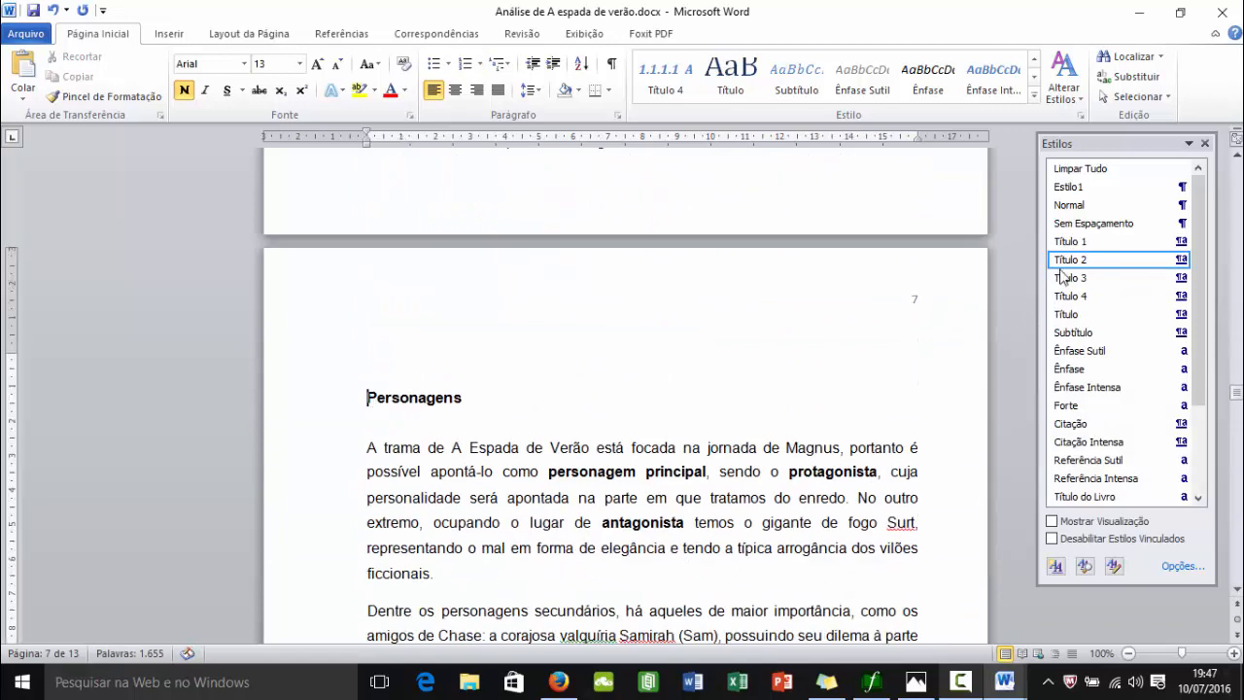
left_click(1102, 262)
scroll(444, 450, "down", 6)
scroll(431, 447, "down", 5)
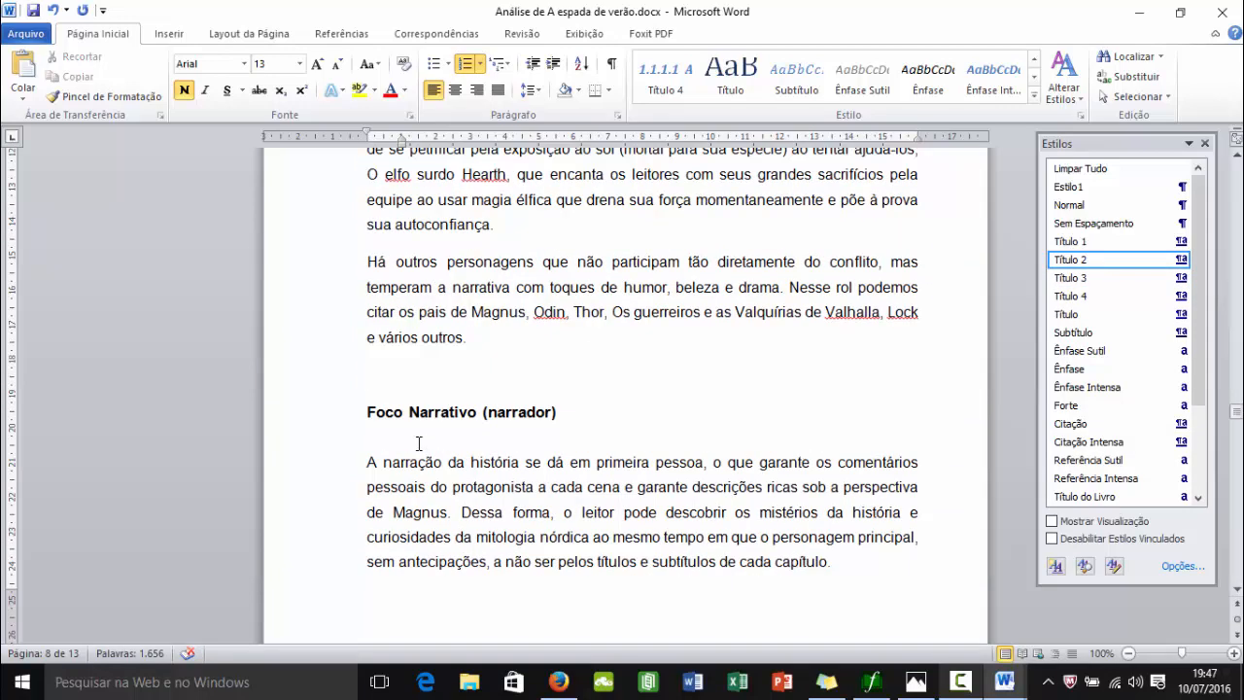
left_click(370, 415)
left_click(1088, 261)
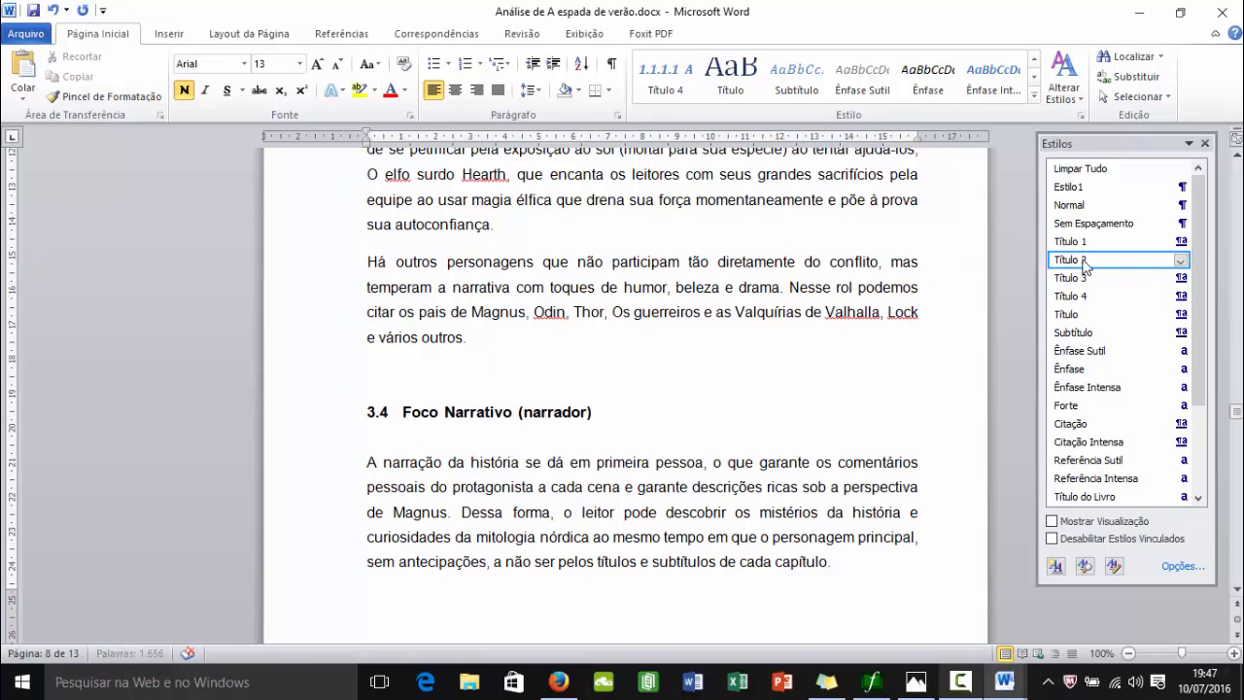
Apply the Título 2 style to the Enredo subheading.
scroll(537, 383, "down", 9)
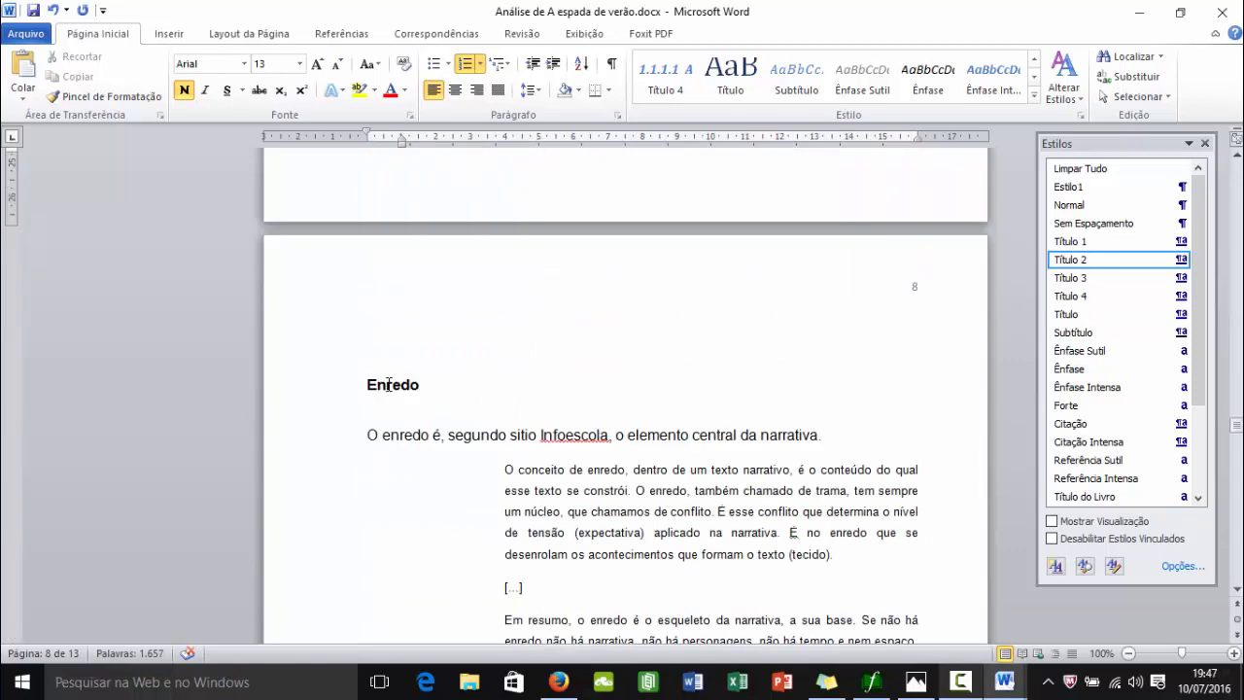
left_click(370, 385)
left_click(1084, 260)
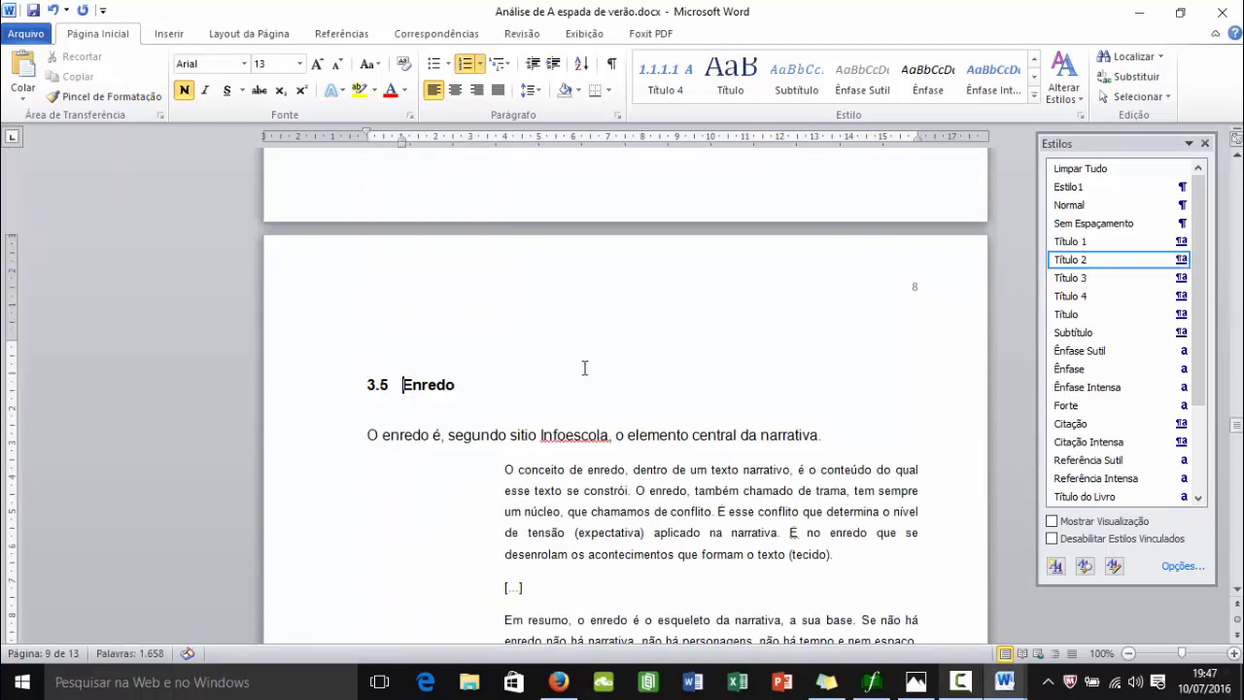
Apply the Título 3 style to the Situação Inicial subheading under Enredo.
scroll(421, 401, "down", 7)
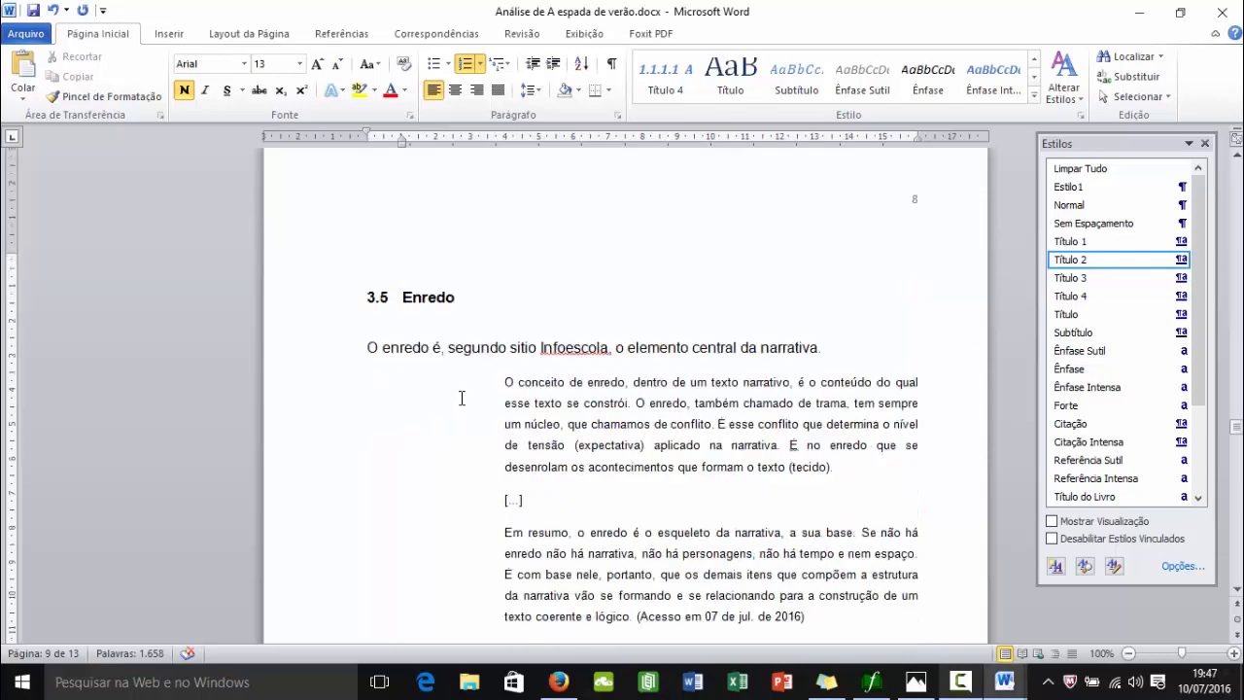
scroll(448, 439, "up", 5)
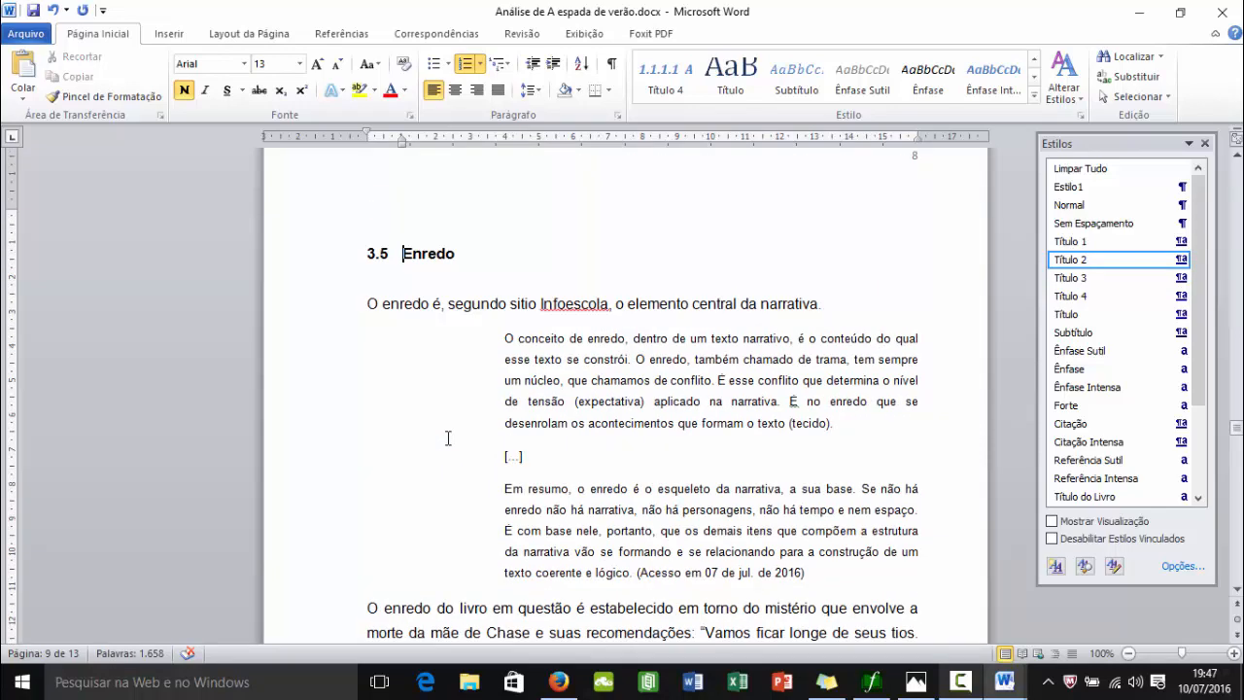
scroll(430, 338, "down", 4)
scroll(478, 469, "up", 4)
scroll(465, 247, "down", 5)
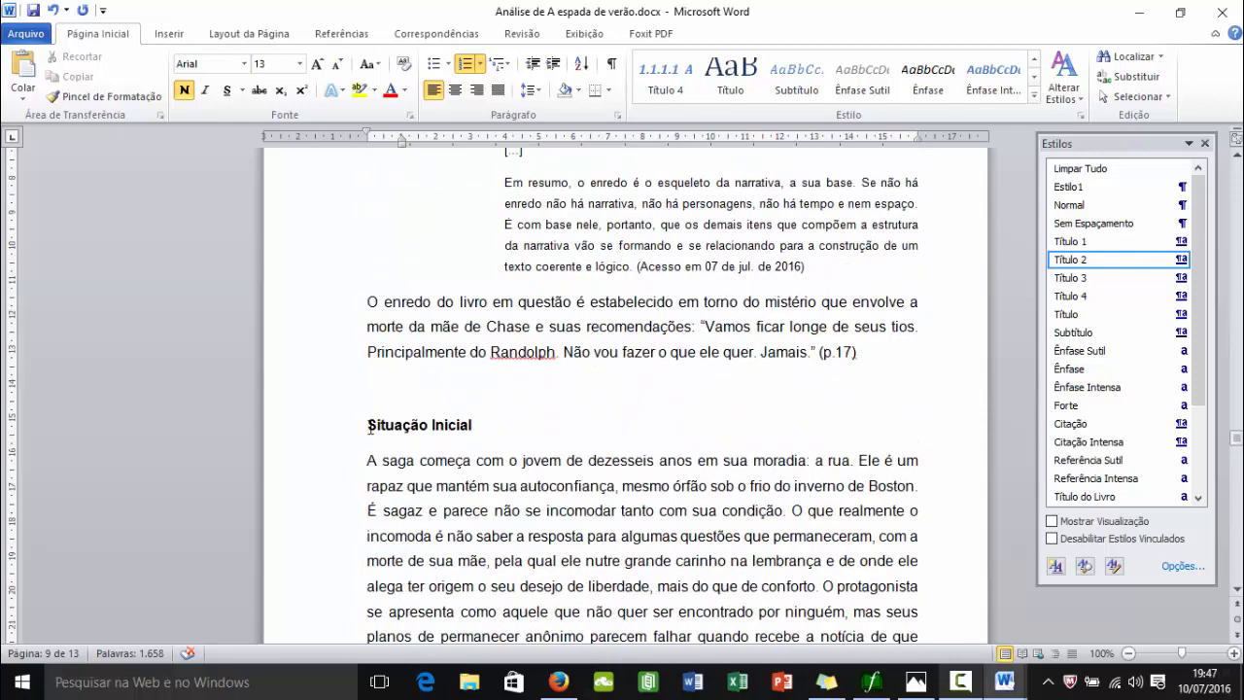
left_click(1074, 280)
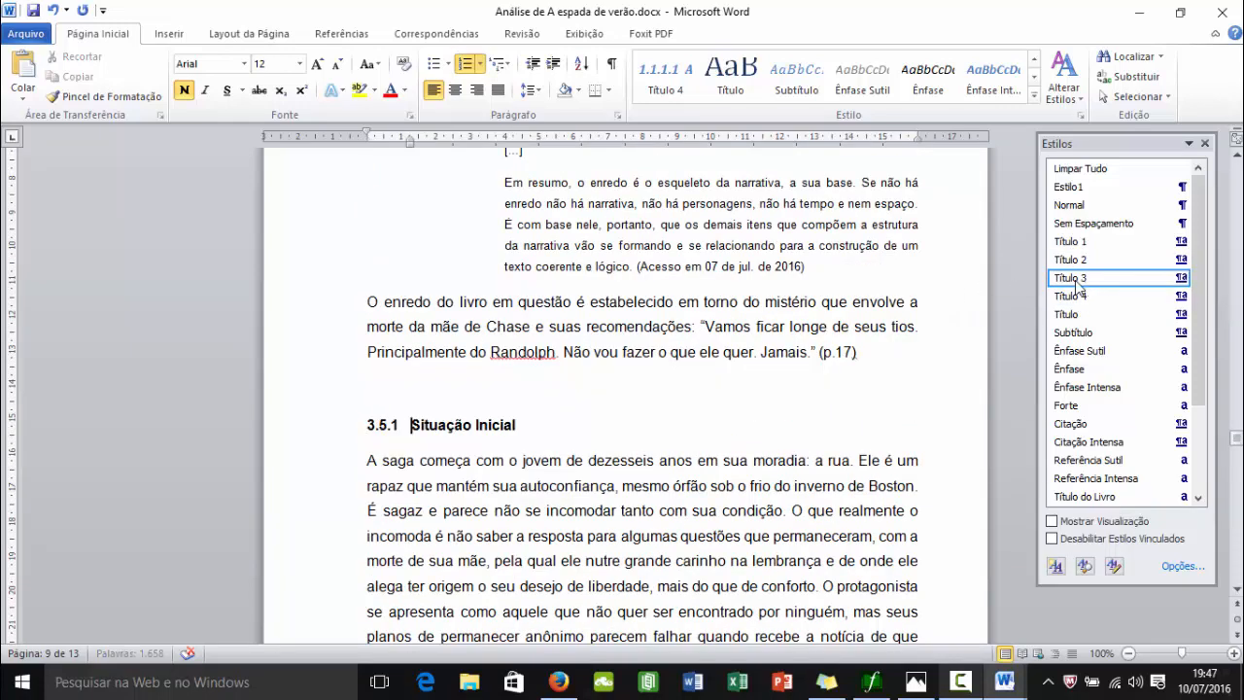
Apply the Título 3 style to the Estabelecimento do Conflito, Desenvolvimento do Conflito, Clímax and Desfecho subheadings.
scroll(383, 452, "down", 9)
left_click(369, 424)
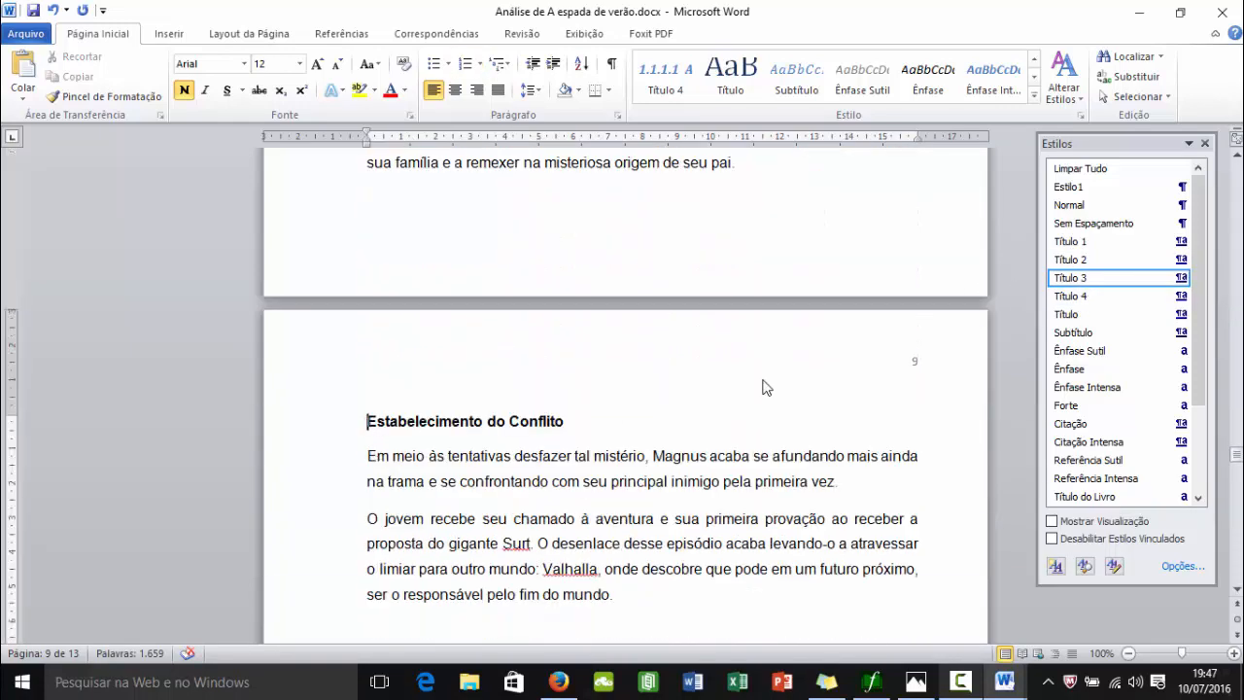
left_click(1092, 280)
scroll(385, 421, "down", 6)
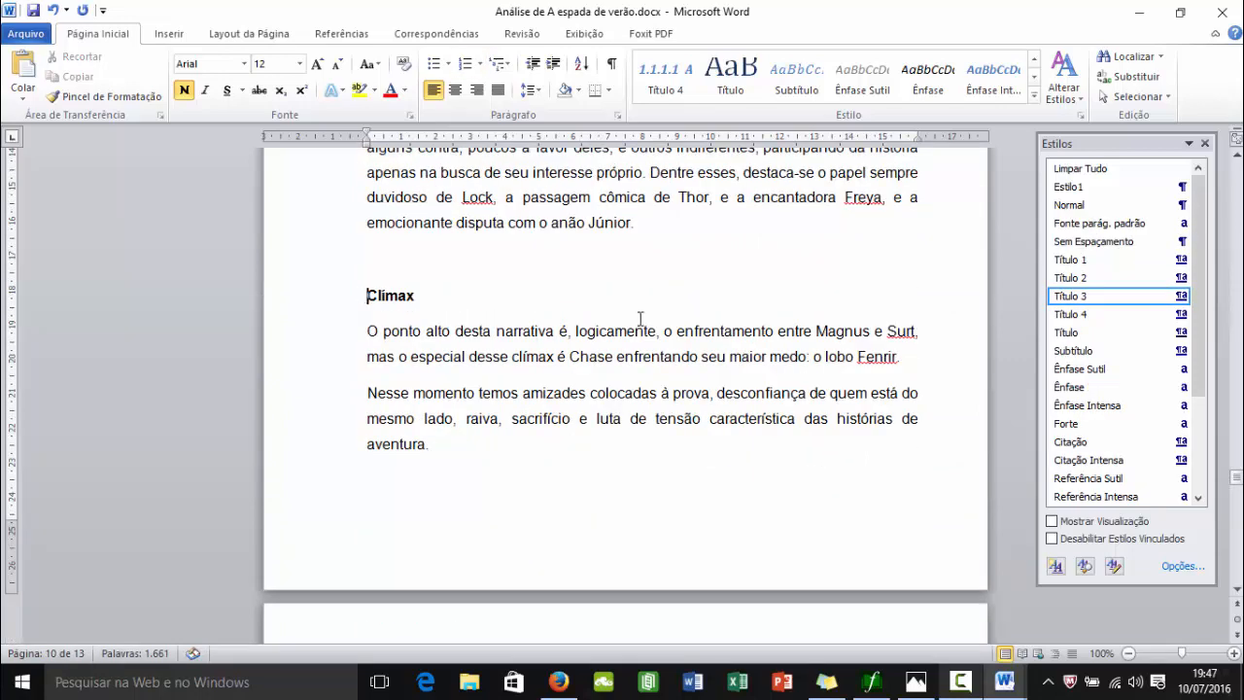
left_click(1079, 295)
scroll(514, 431, "down", 7)
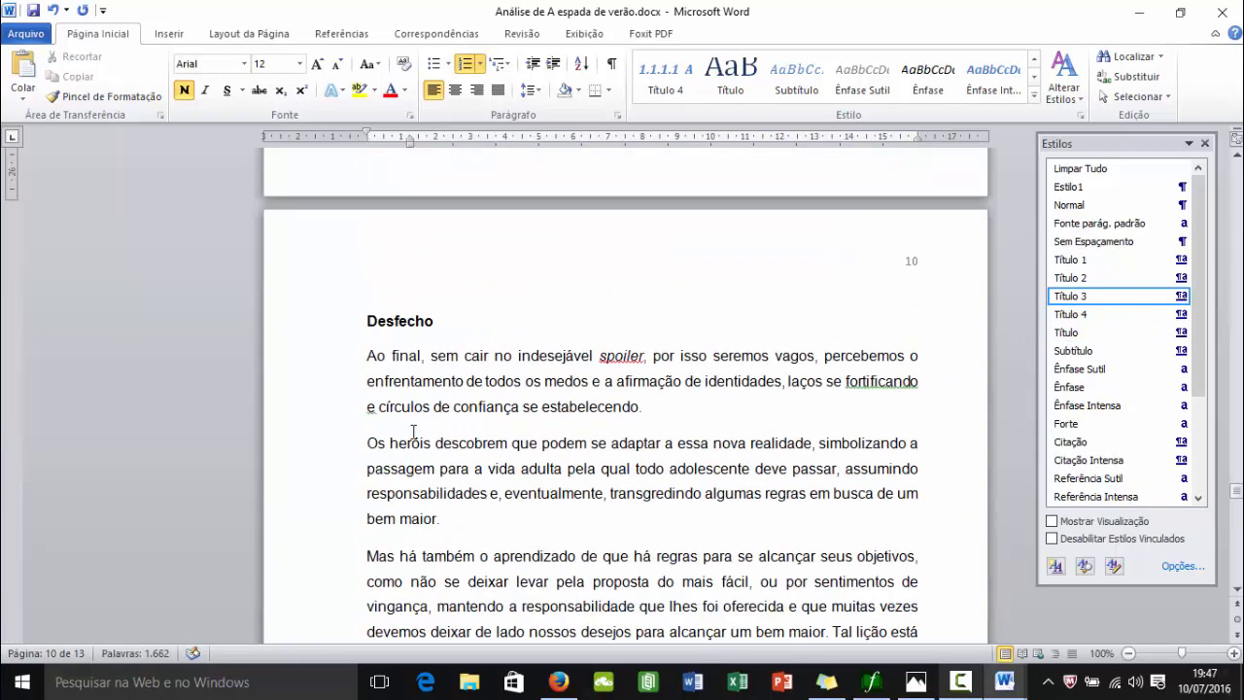
left_click(1059, 296)
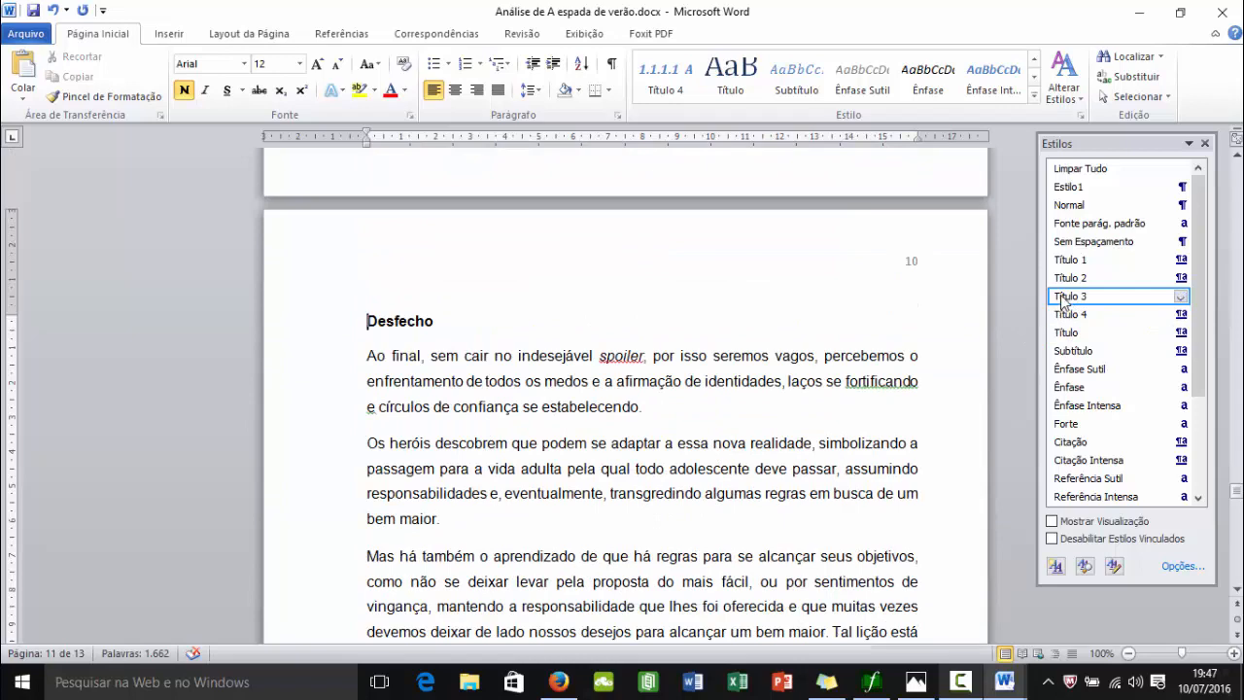
Apply the Título 1 style to the CONCLUSÃO and REFERÊNCIAS headings.
scroll(377, 299, "down", 20)
left_click(369, 309)
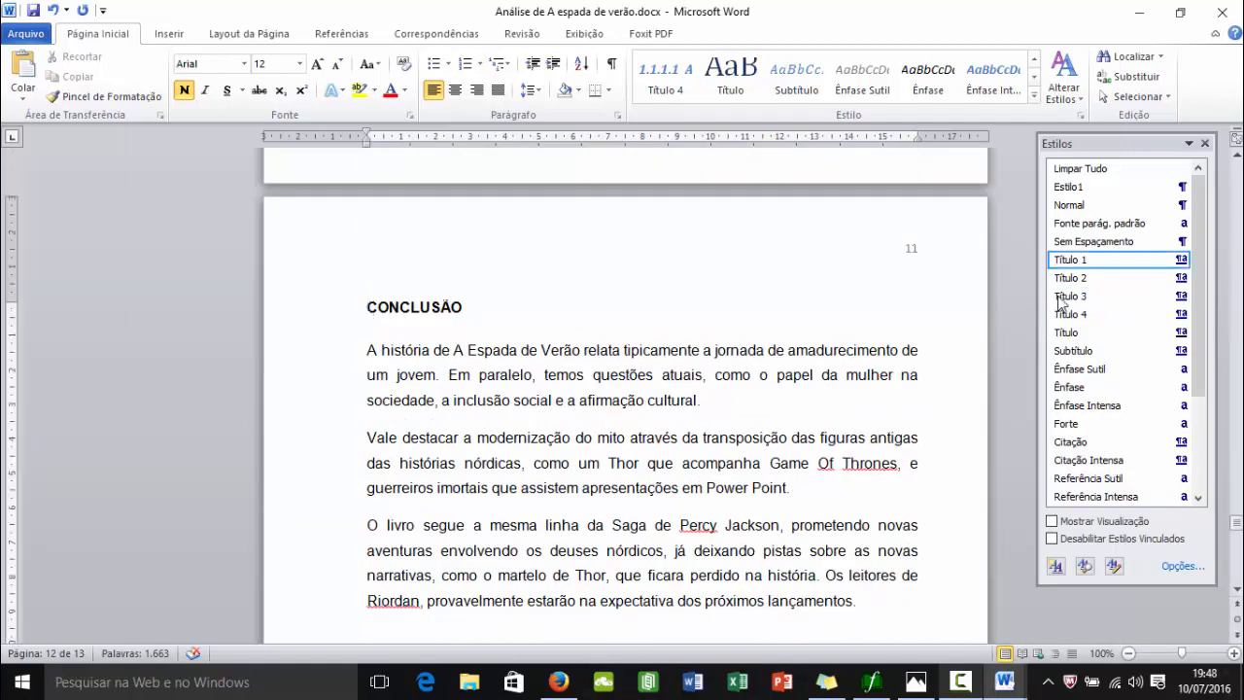
left_click(1074, 259)
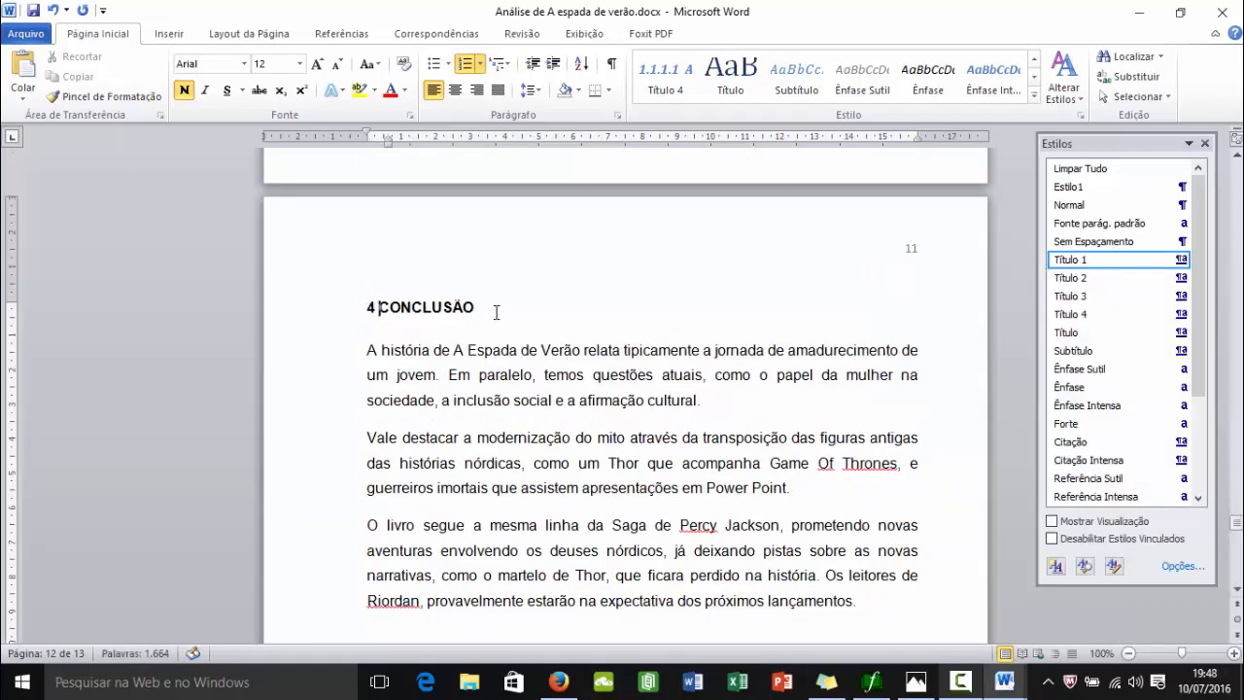
scroll(483, 342, "down", 20)
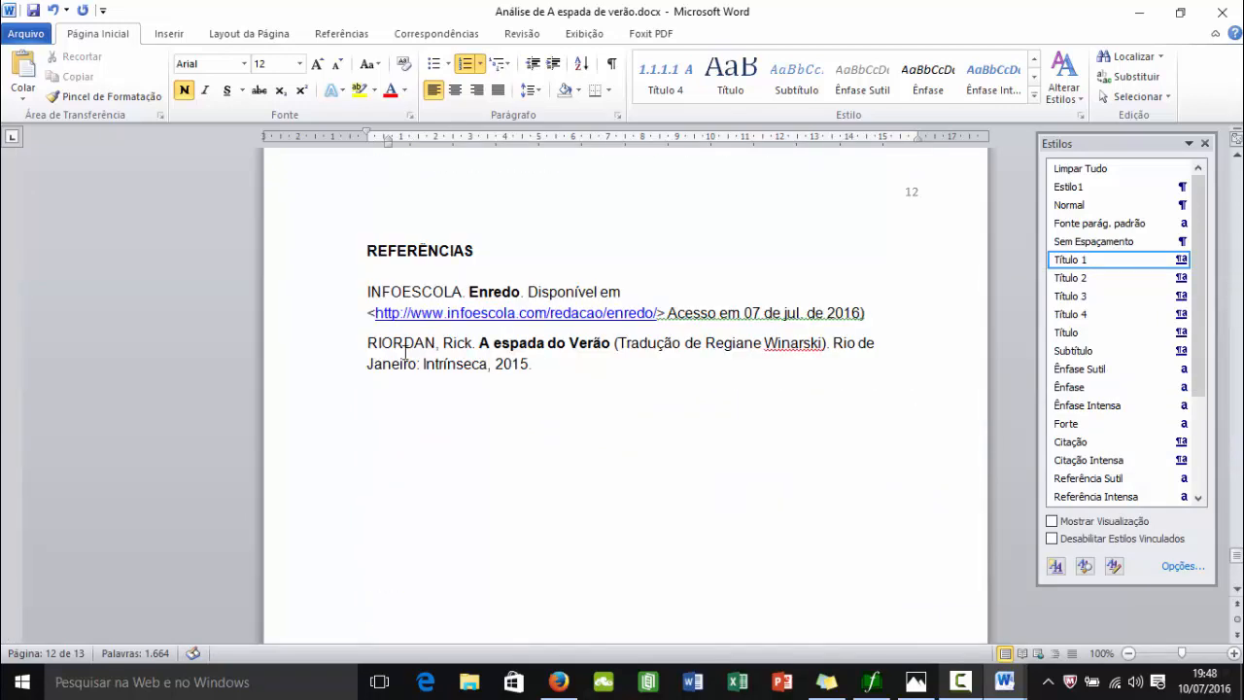
left_click(368, 254)
left_click(1073, 259)
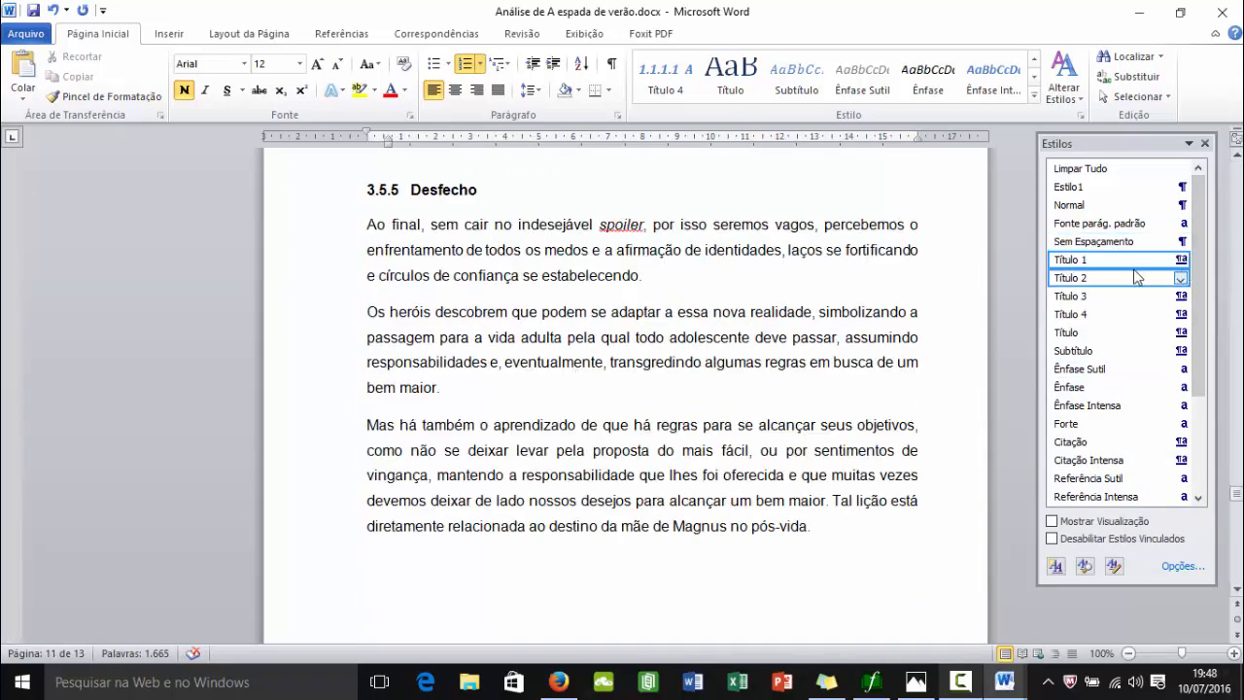
Open the Título 1 style for modification, examine its formatting and font colour options, and close it without changes.
mouse_move(1169, 270)
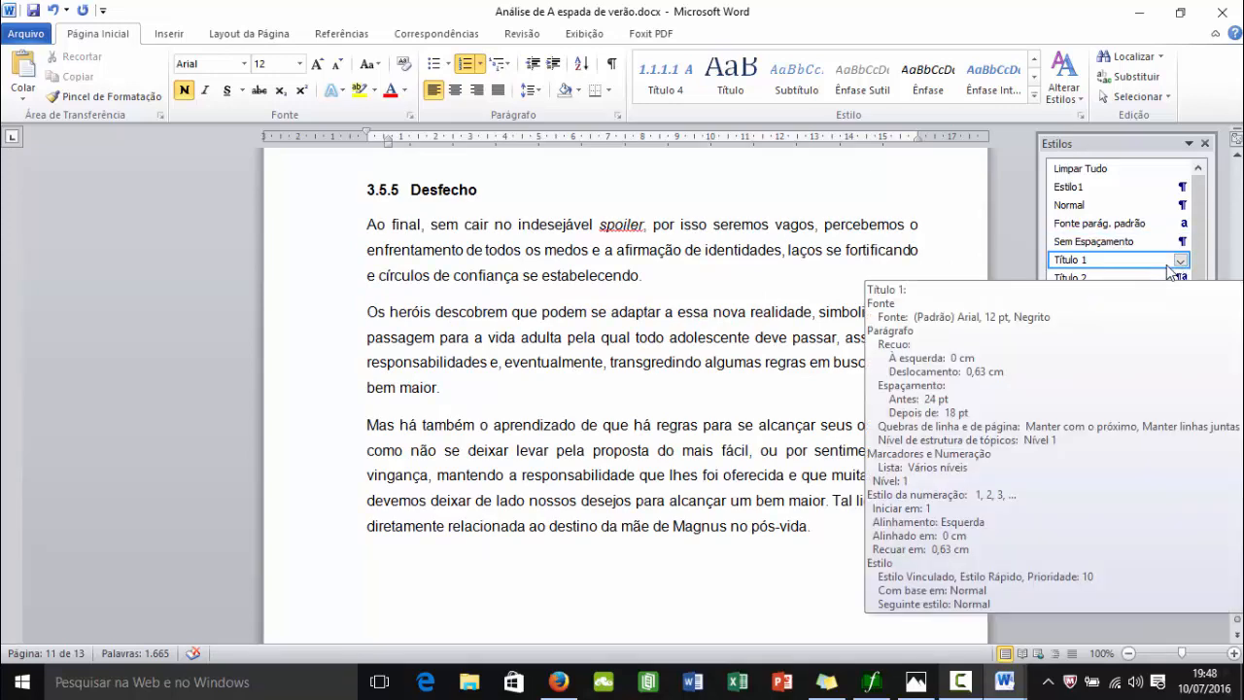
left_click(1179, 260)
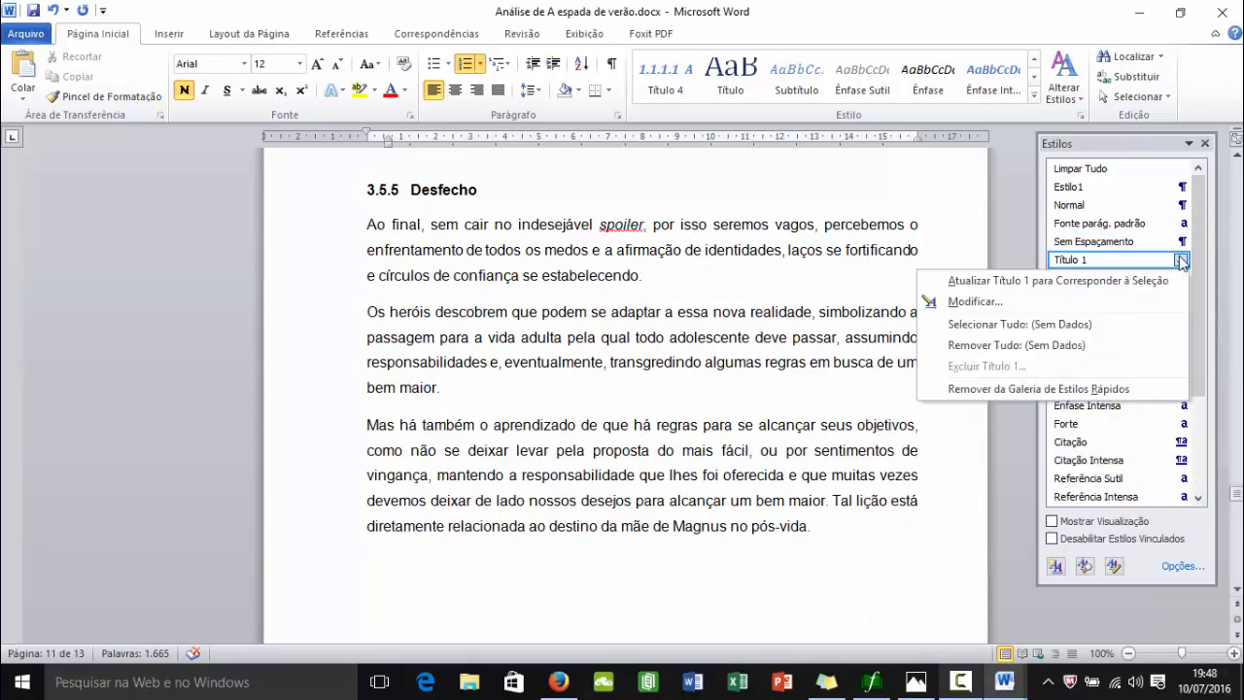
left_click(975, 301)
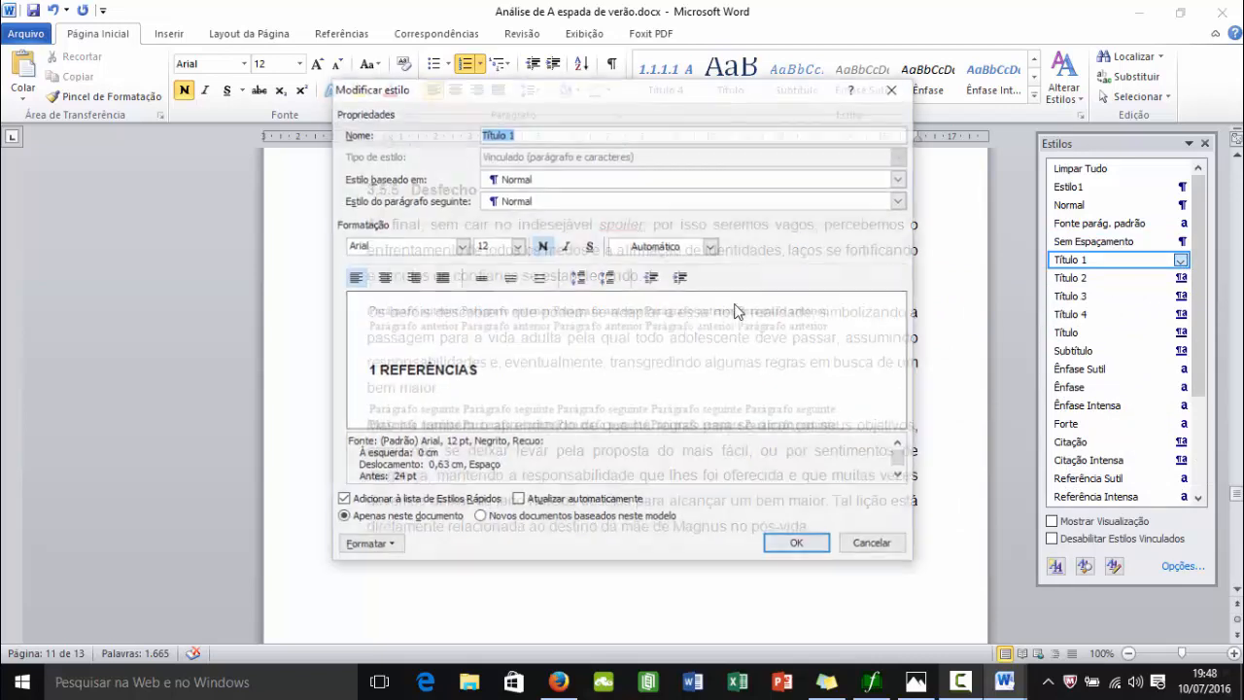
left_click_drag(561, 92, 787, 39)
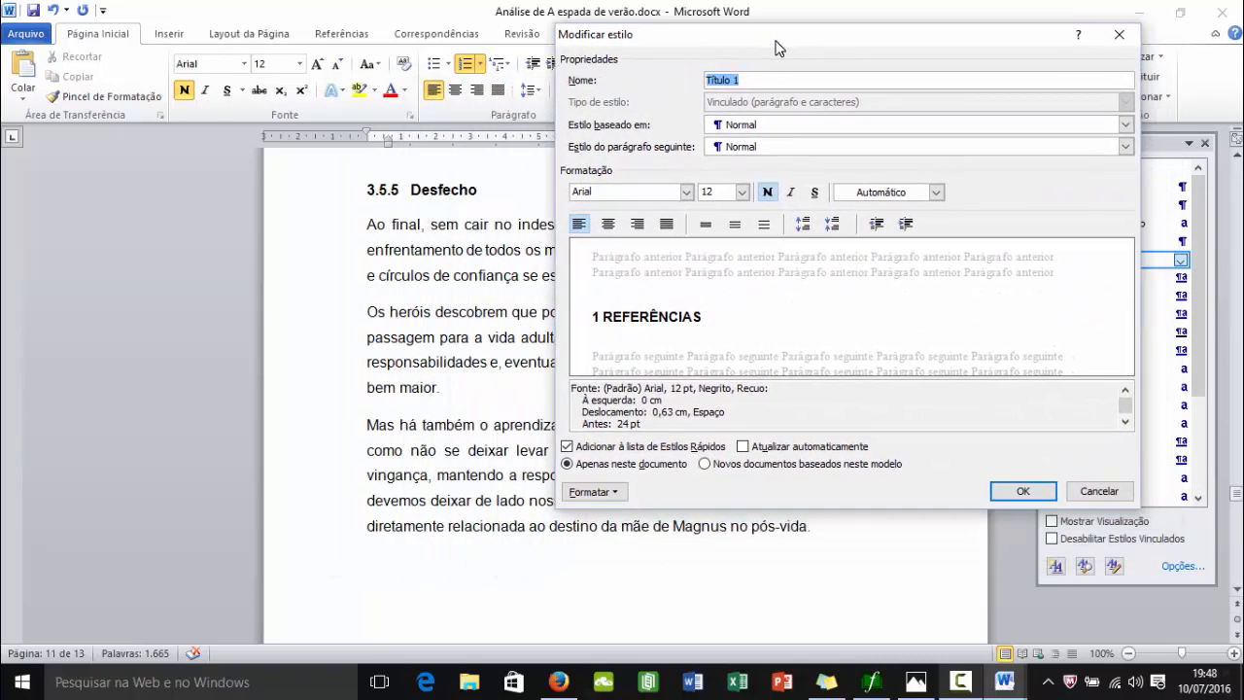
left_click(916, 192)
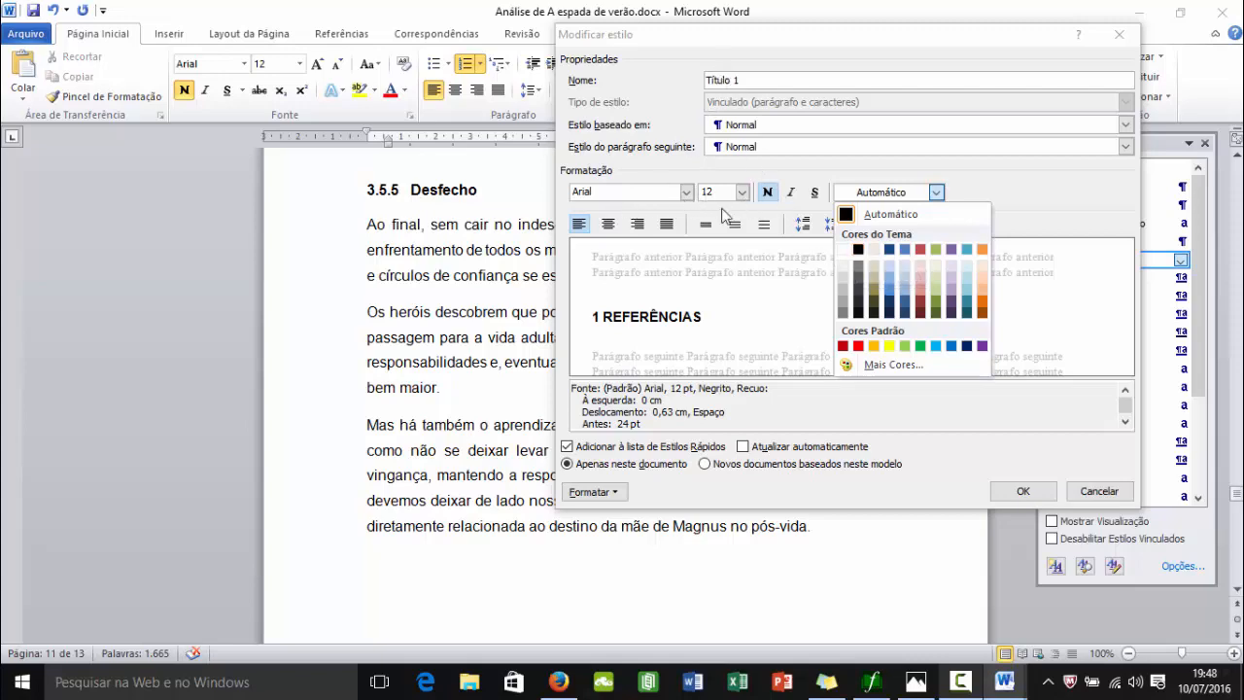
left_click(1041, 186)
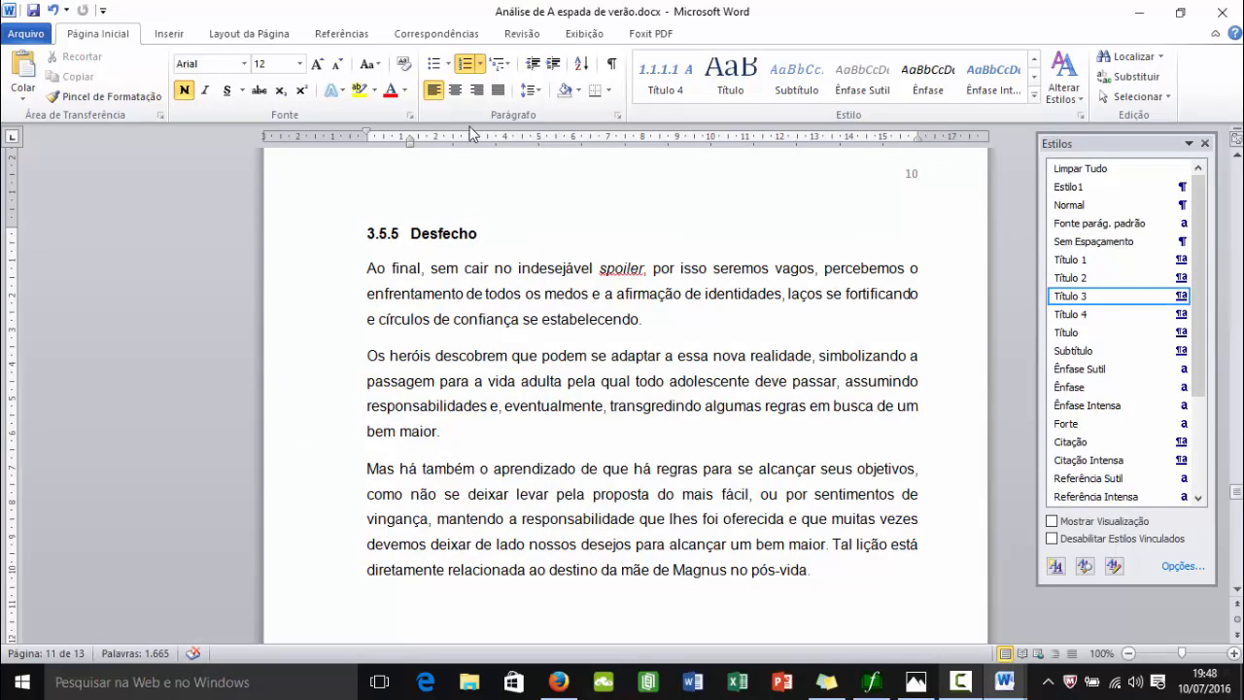
Switch the Clímax subheading's style to Título 2 and finally to Título 1.
left_click(480, 64)
left_click(483, 68)
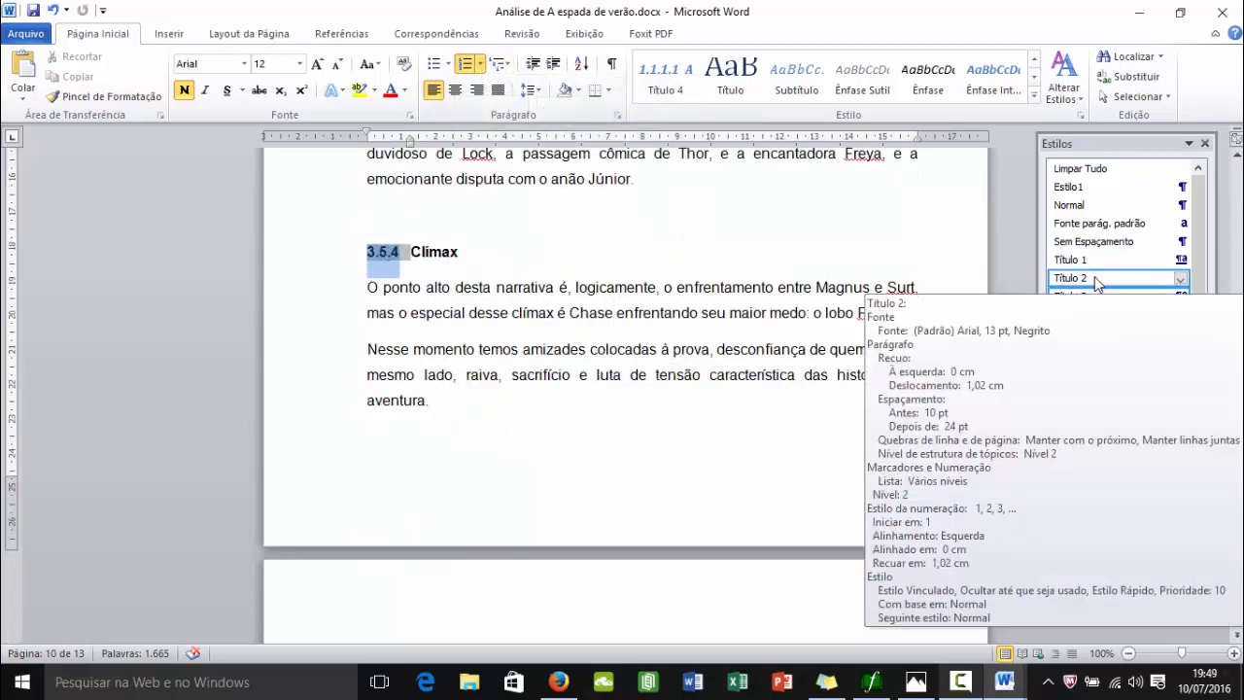
left_click(1092, 280)
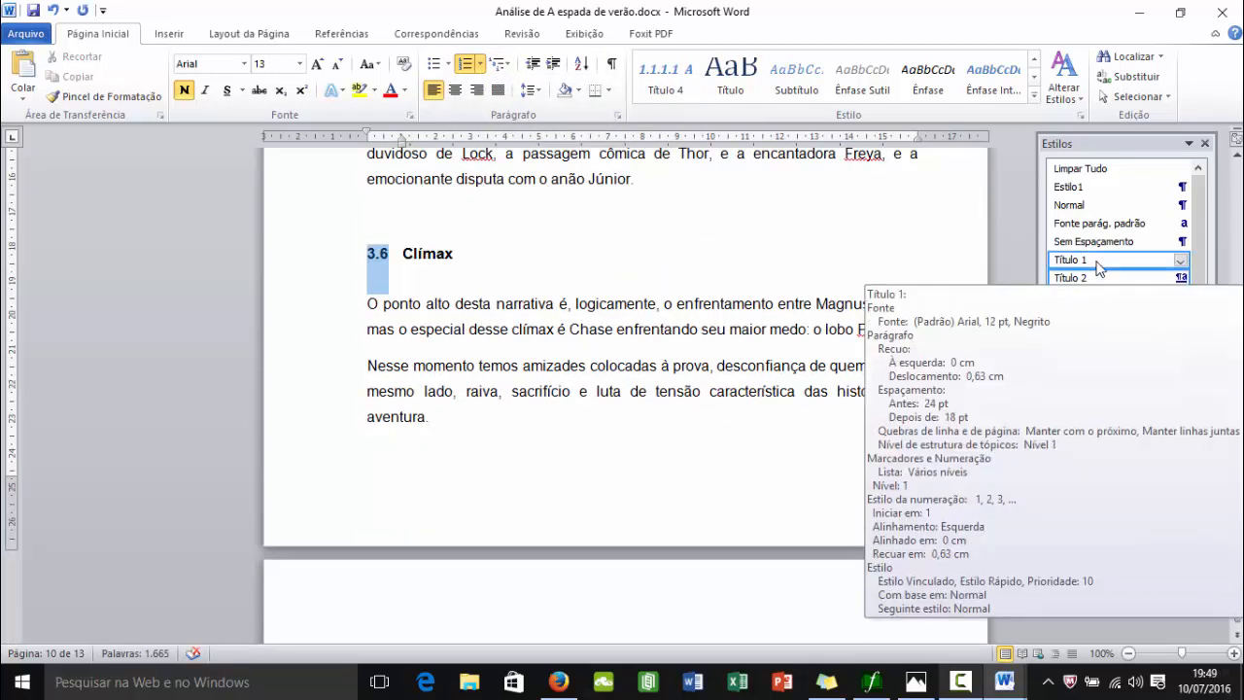
left_click(1098, 260)
Review the Título 1 style's modification settings again and accept them as they are.
left_click(1181, 260)
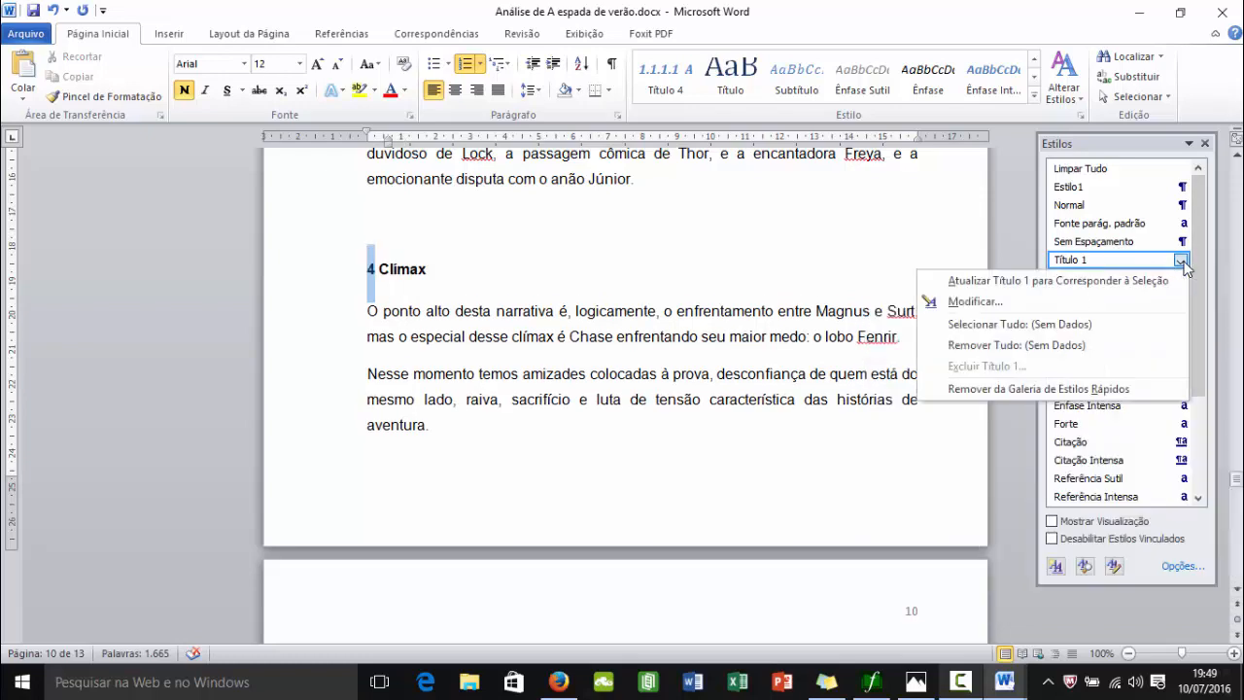
left_click(1122, 308)
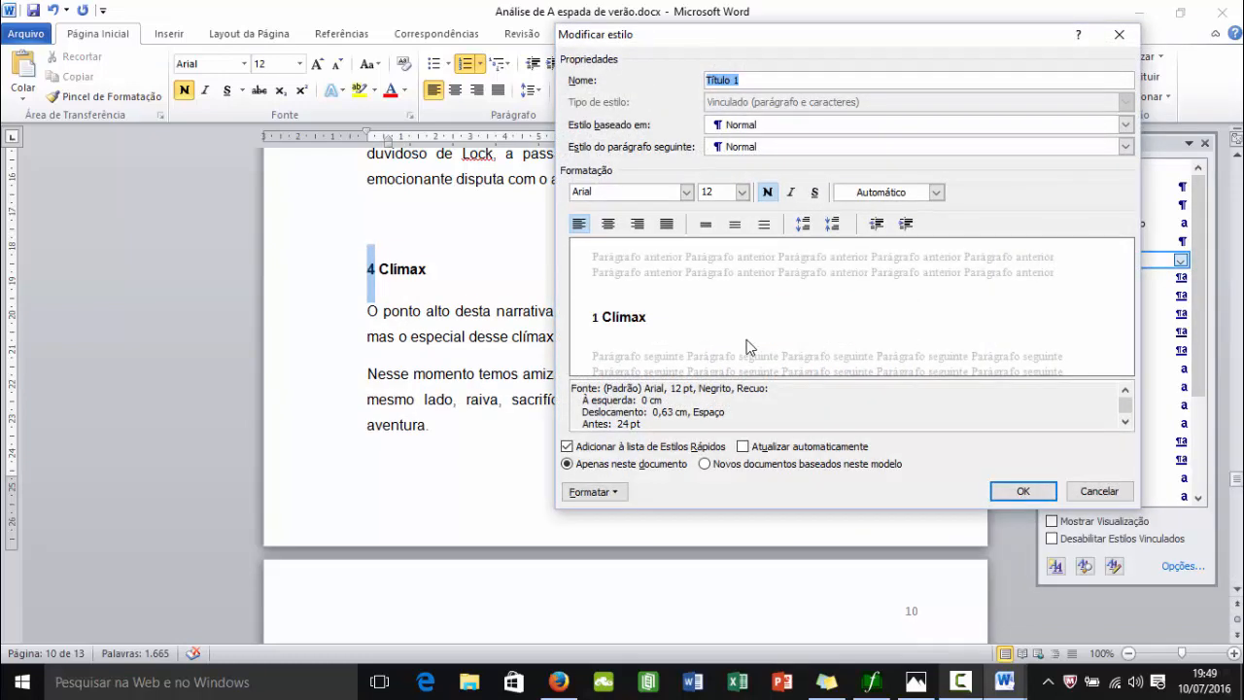
left_click(1022, 491)
From the INTRODUÇÃO heading's number, adjust the multilevel list so level 1 numbers are followed by a tab character (Carac. de tabulação).
scroll(661, 384, "up", 10)
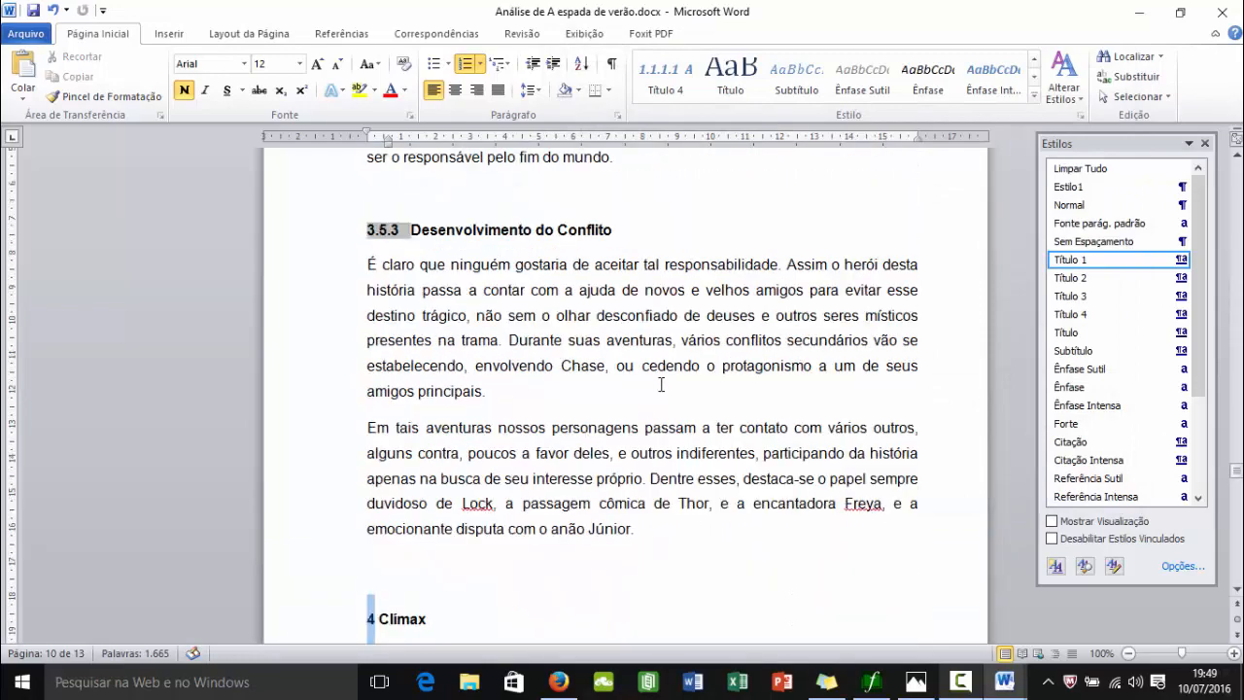
scroll(438, 328, "up", 20)
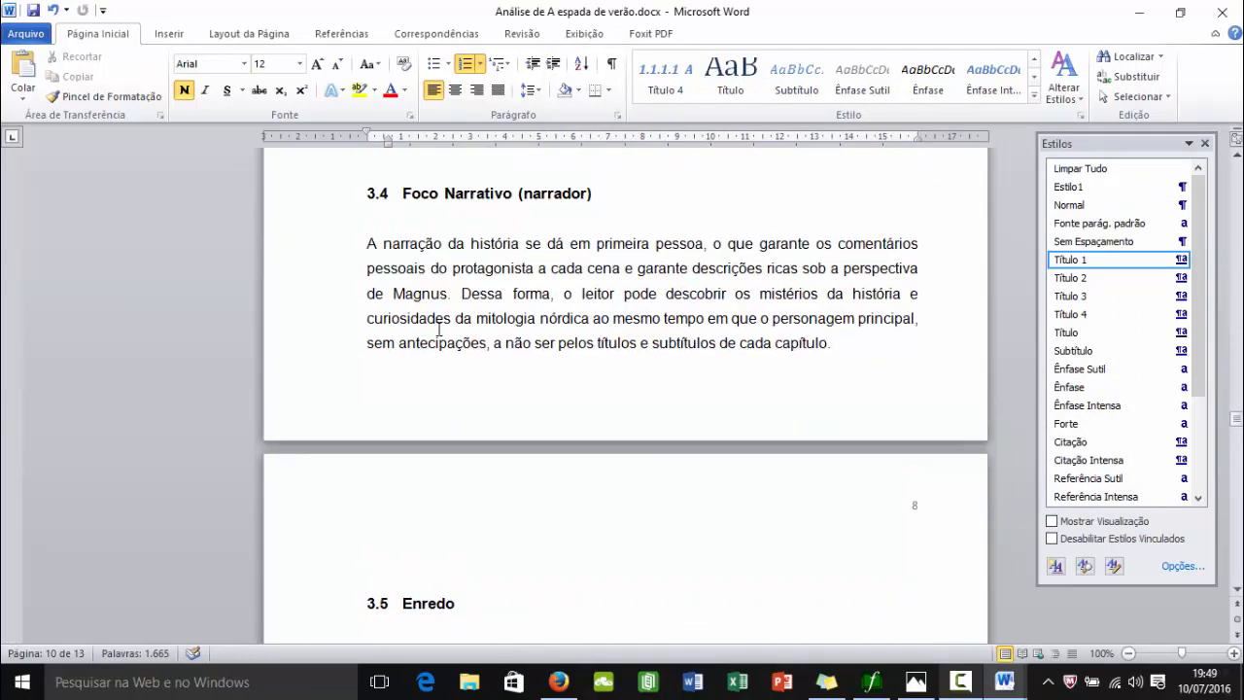
scroll(438, 328, "up", 20)
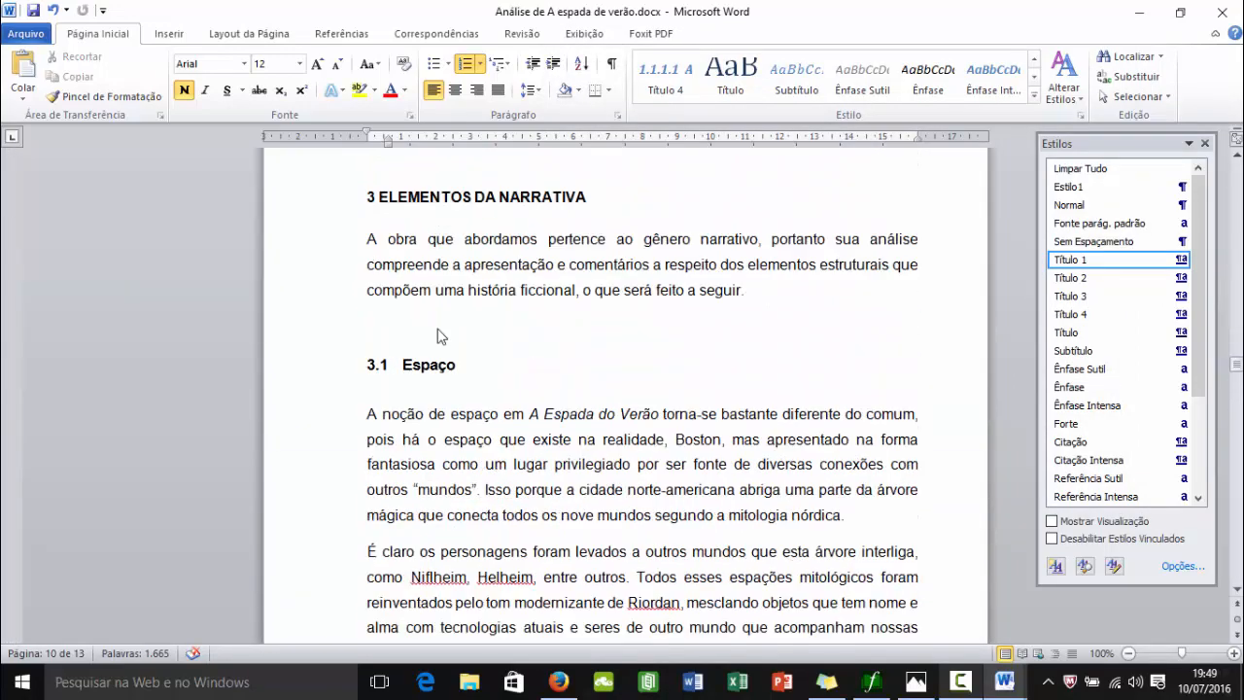
scroll(438, 331, "up", 12)
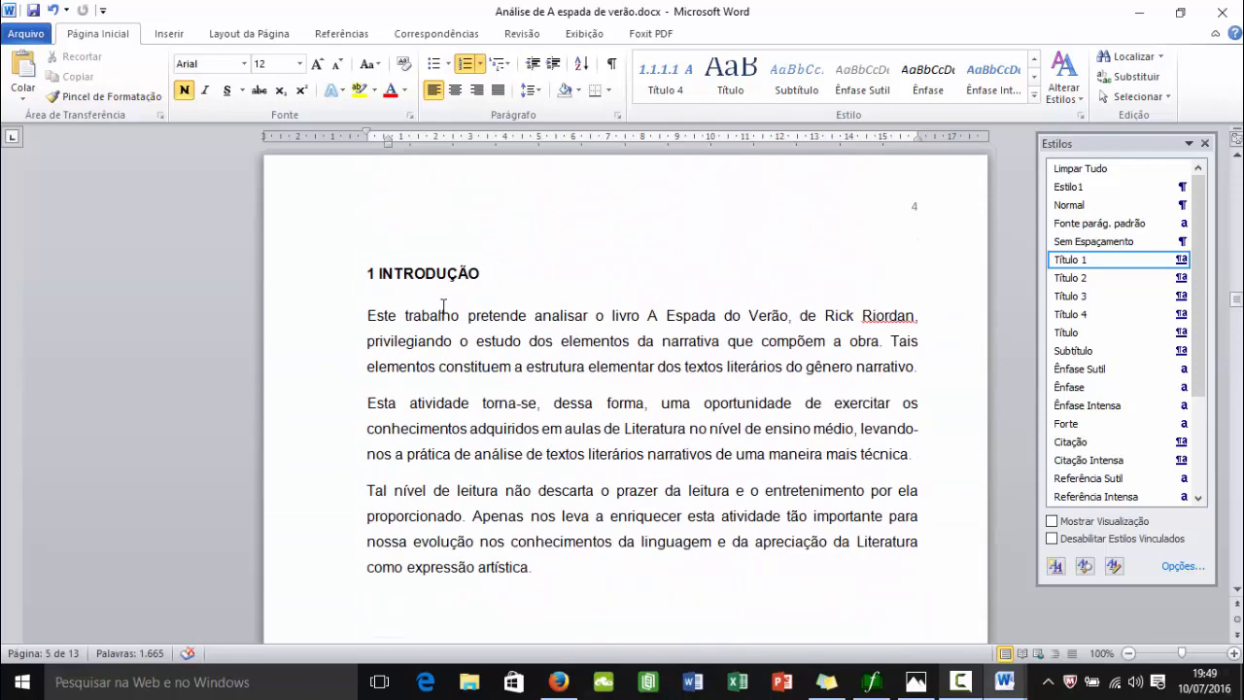
left_click(372, 317)
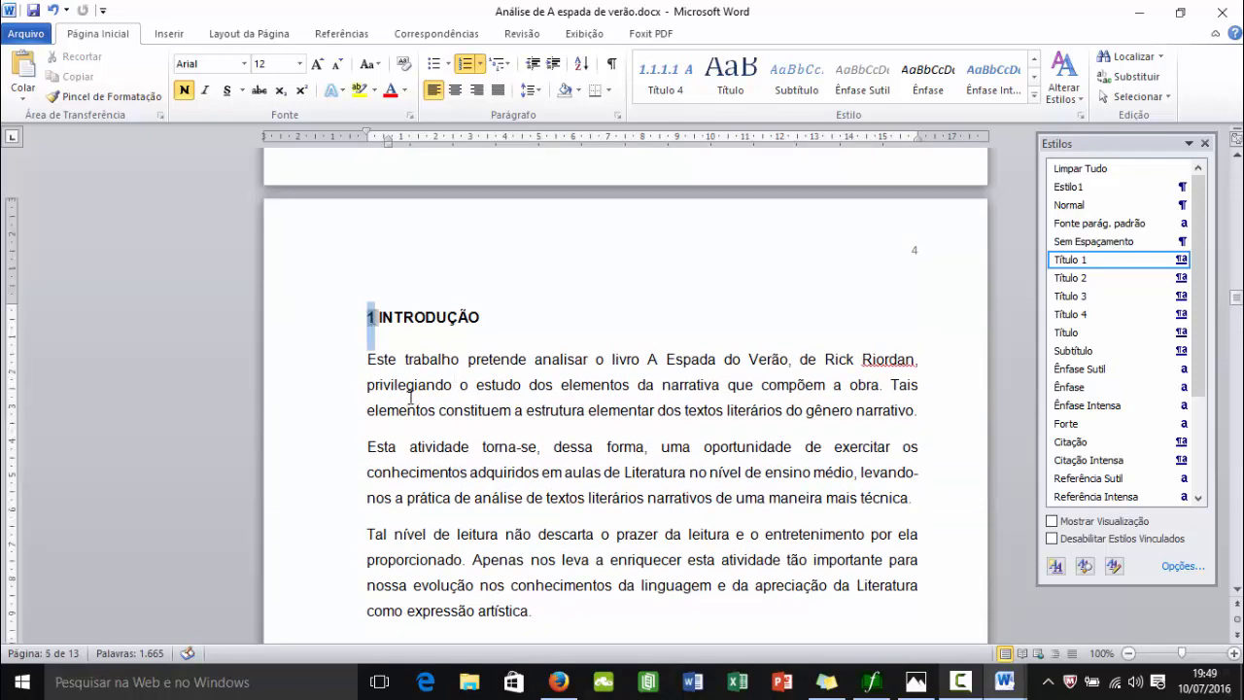
right_click(370, 317)
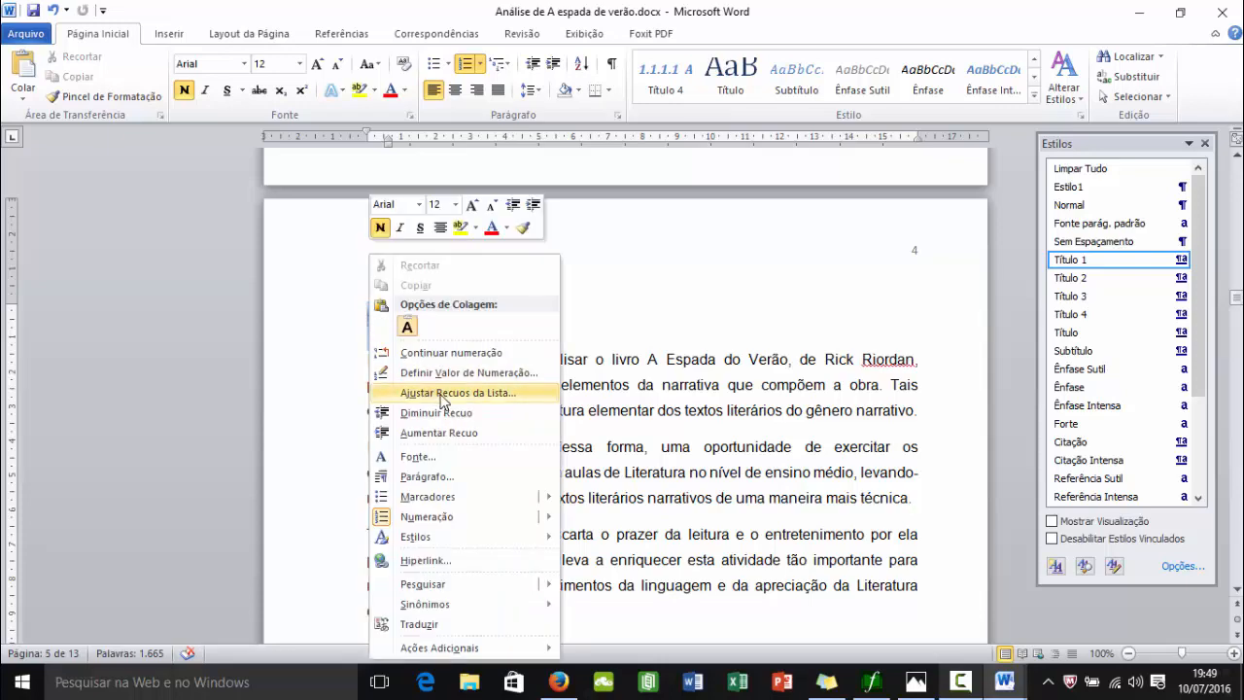
left_click(516, 375)
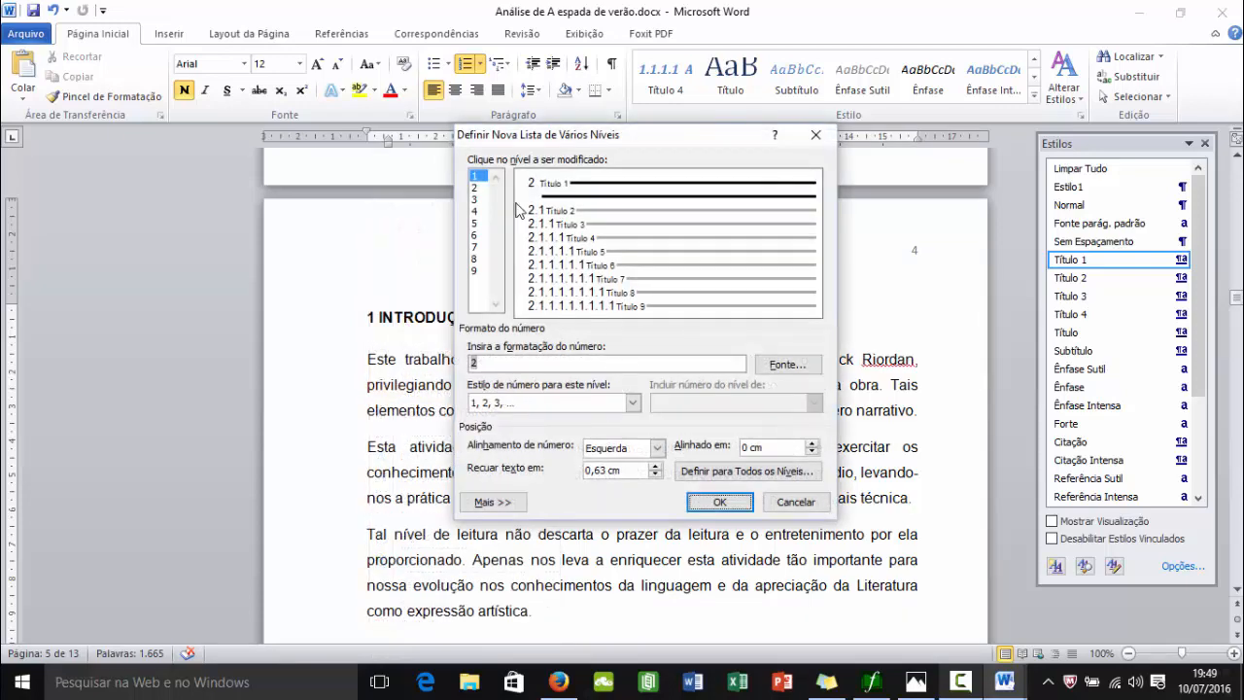
left_click(492, 501)
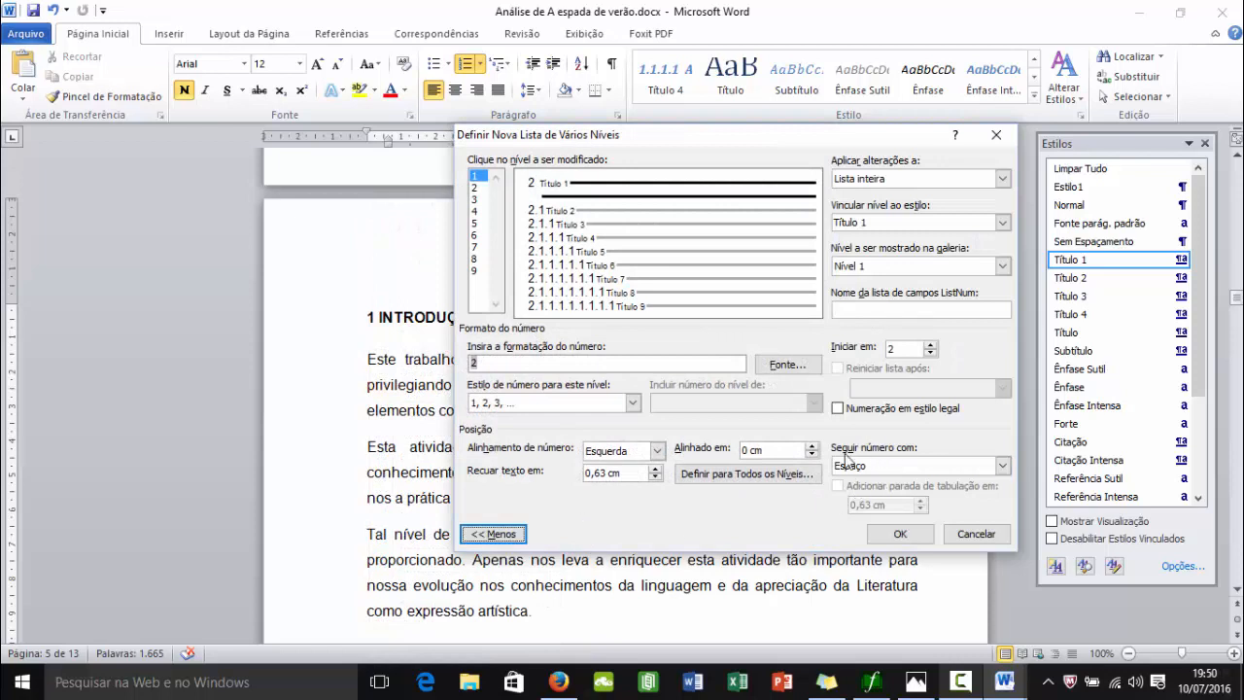
left_click(998, 467)
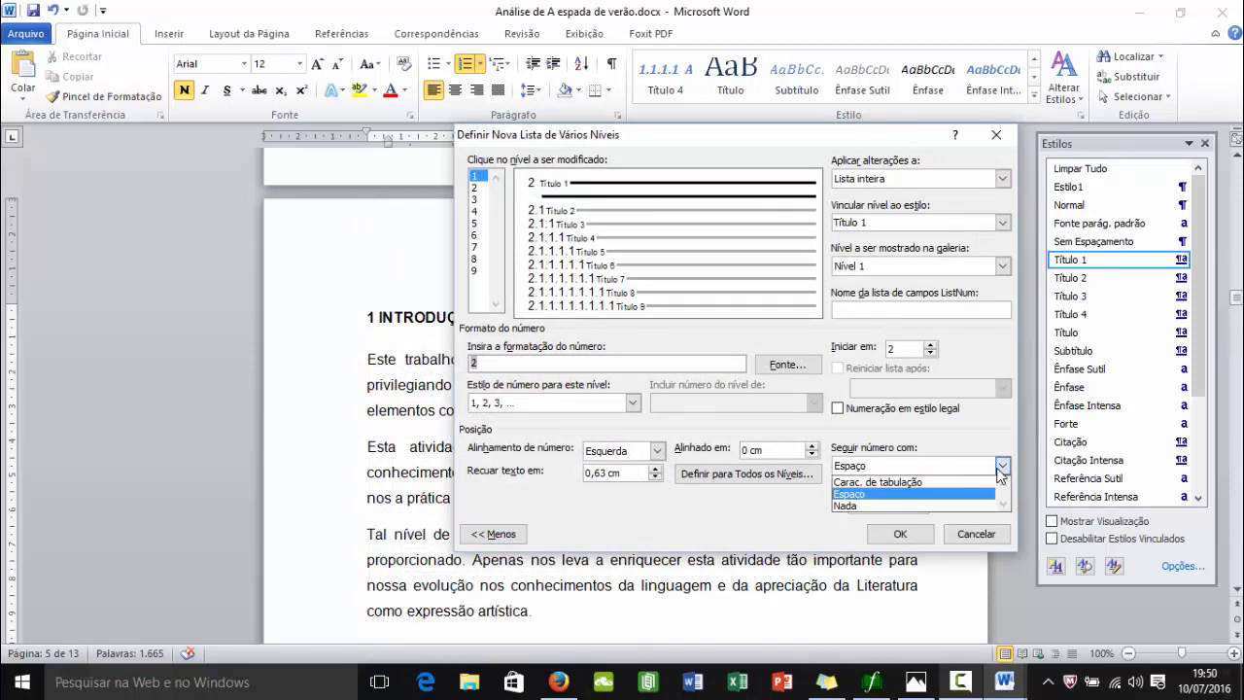
left_click(902, 482)
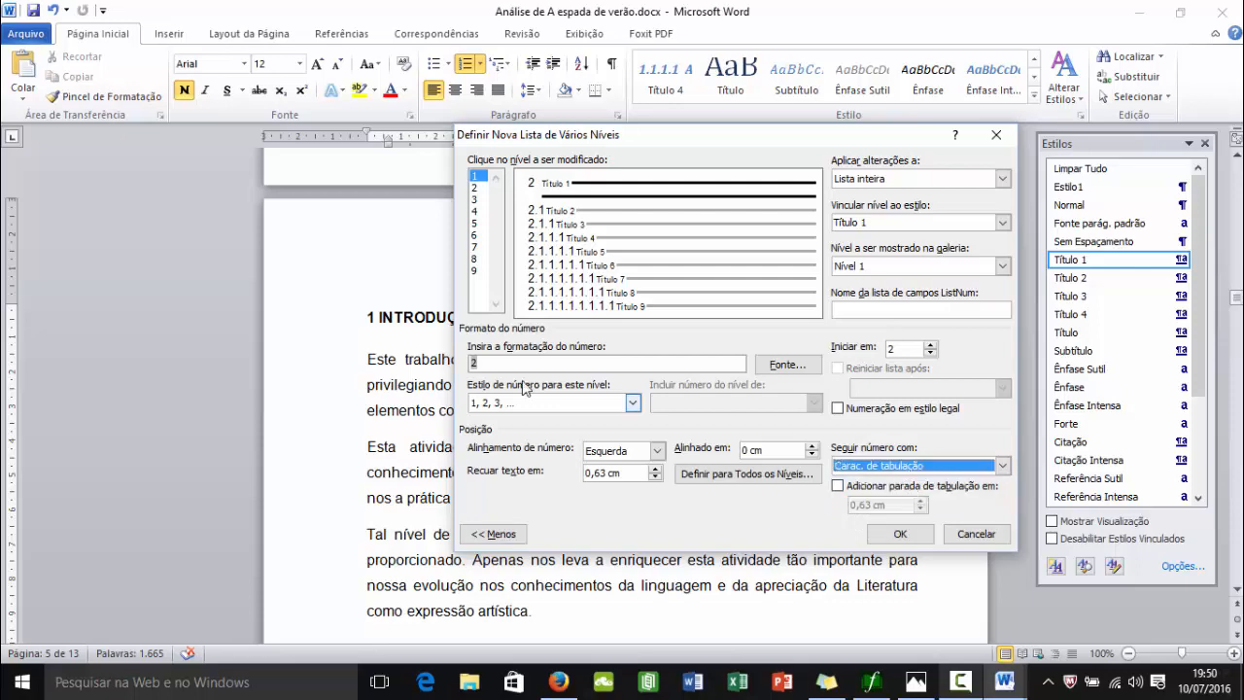
left_click(900, 534)
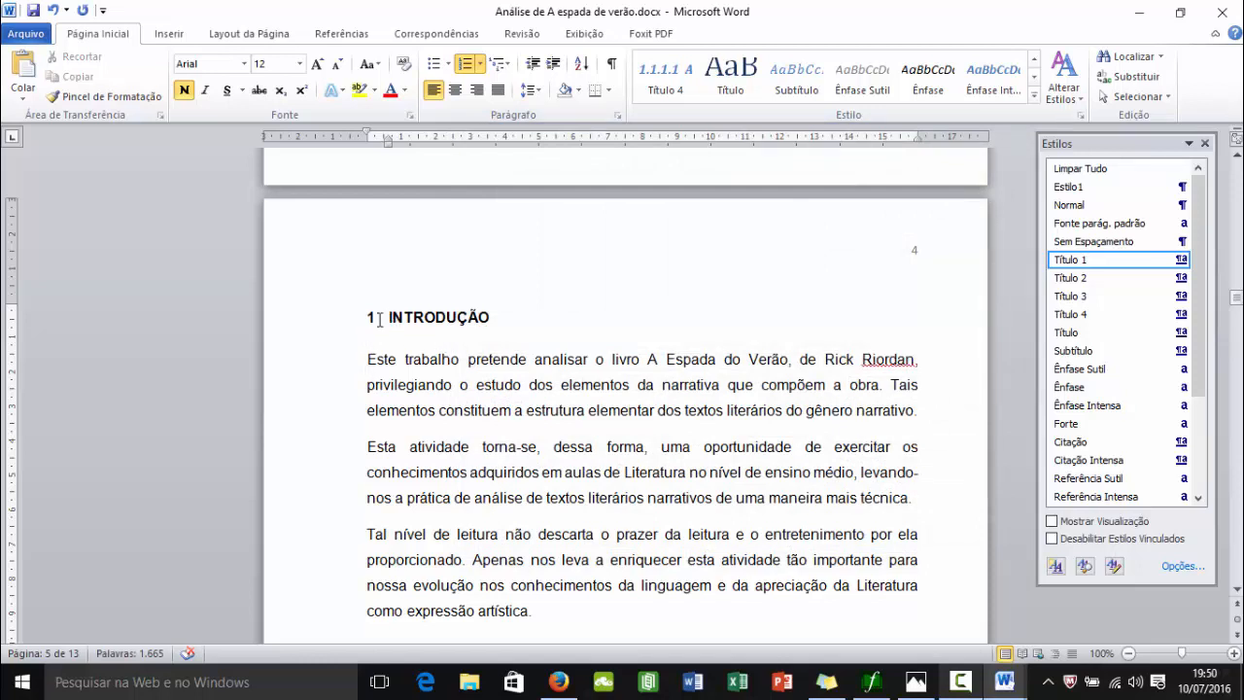
From the INTRODUÇÃO heading's number, adjust the multilevel list so level 1 numbers are followed by a space (Espaço).
left_click(370, 317)
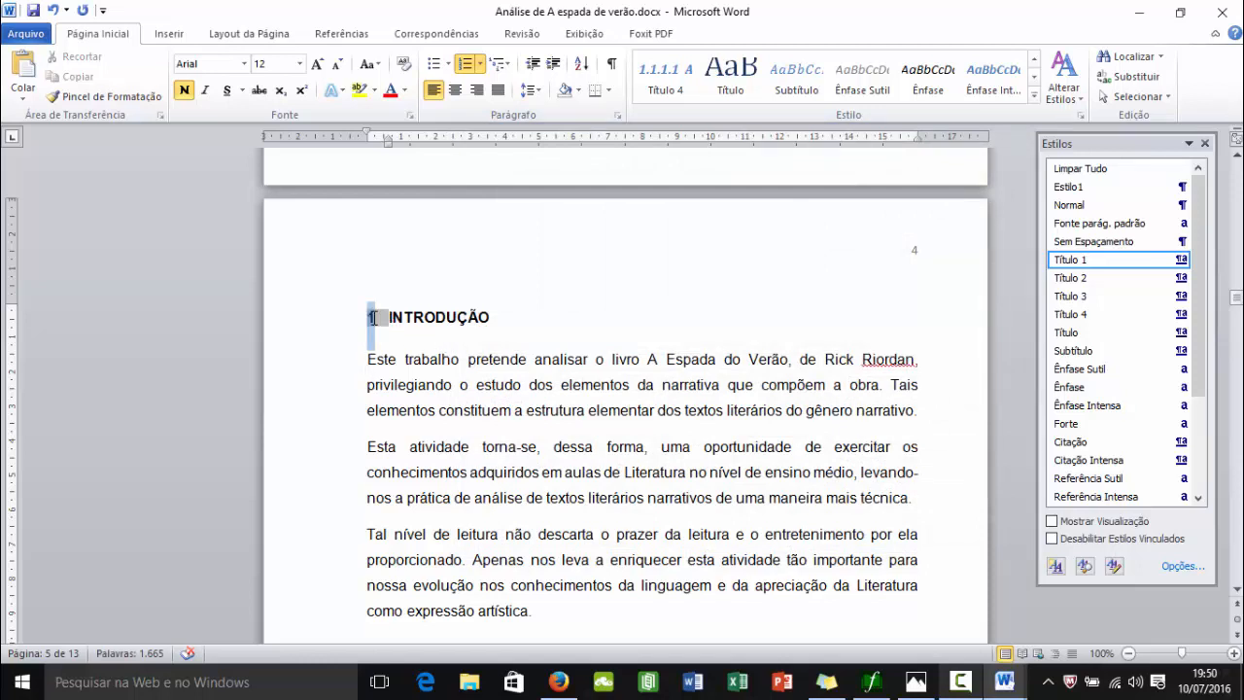
right_click(372, 317)
left_click(427, 393)
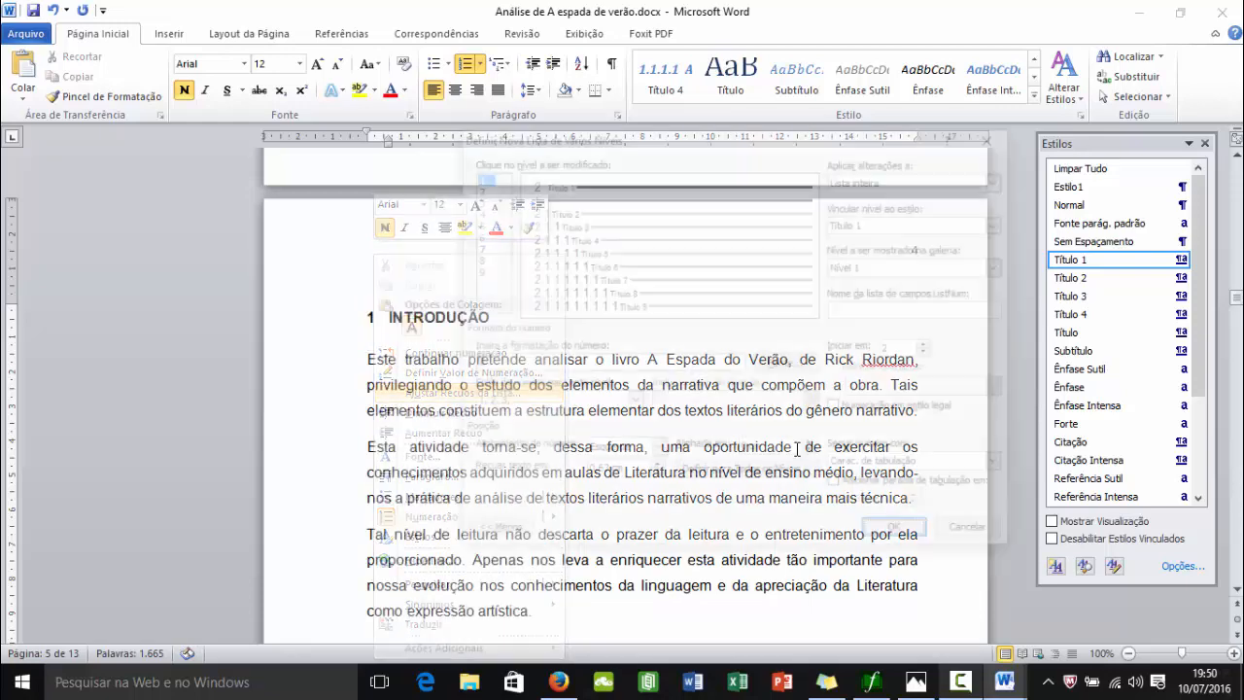
left_click(1002, 466)
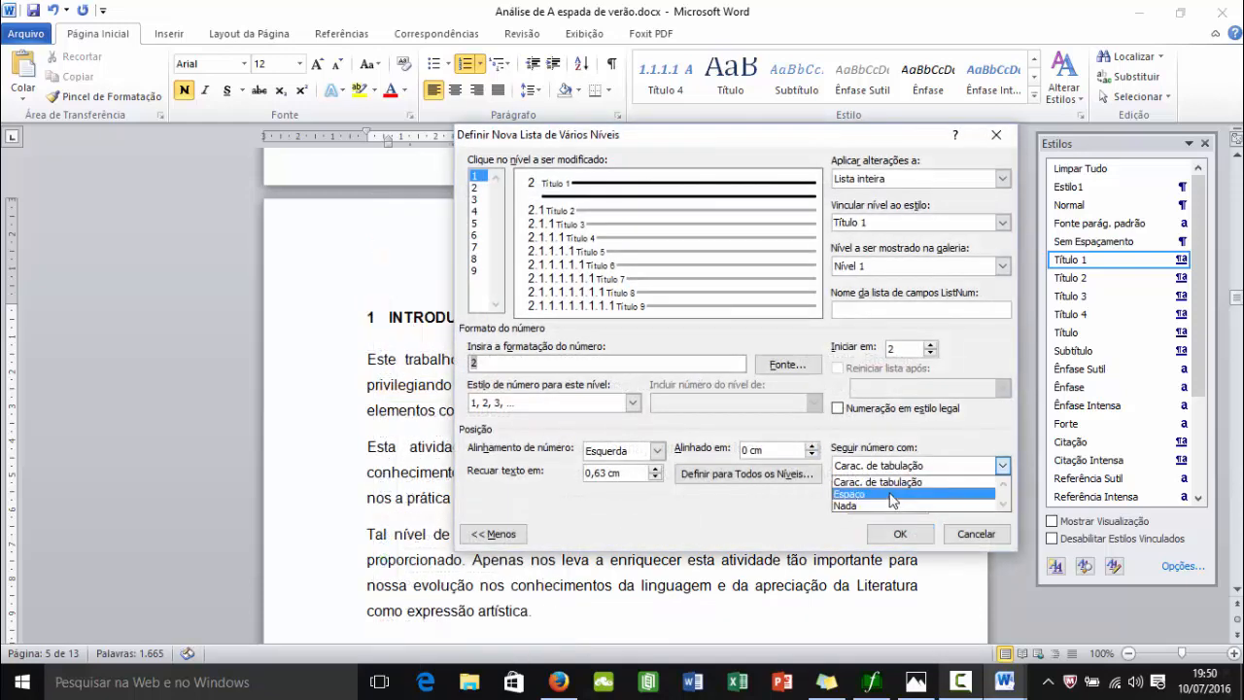
left_click(892, 496)
left_click(900, 533)
From the Tempo heading's number, adjust the multilevel list so level 2 numbers are followed by Espaço.
scroll(439, 480, "down", 15)
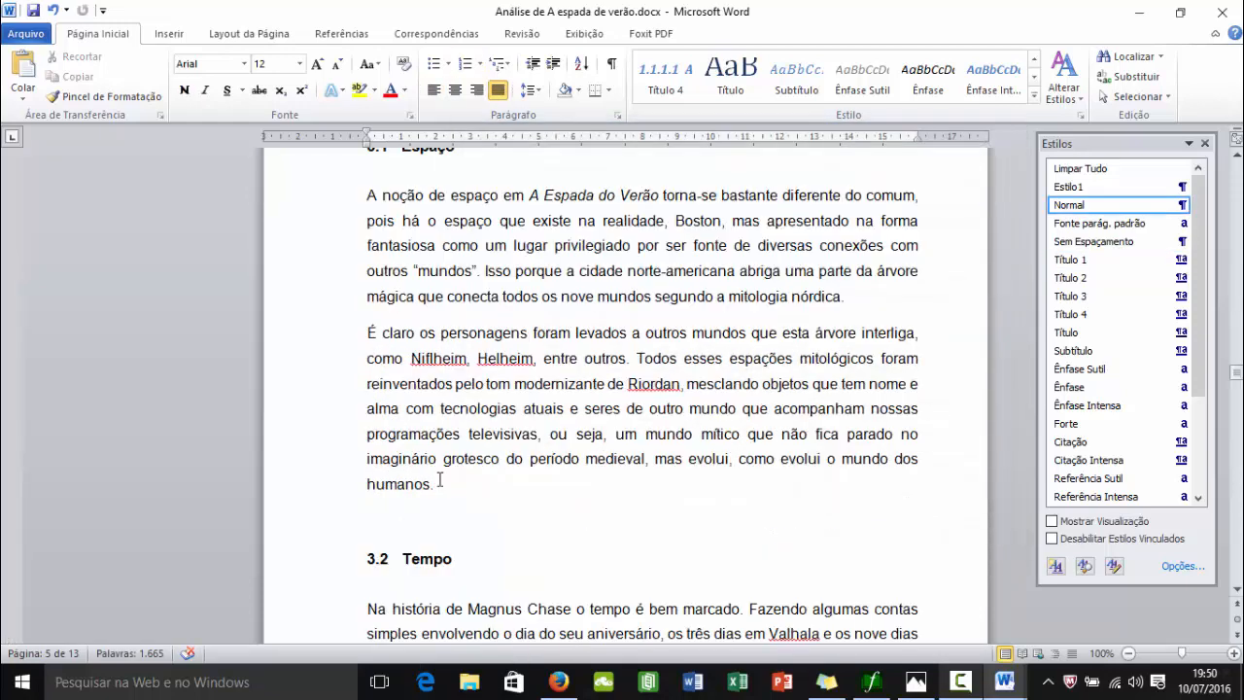
scroll(416, 563, "down", 3)
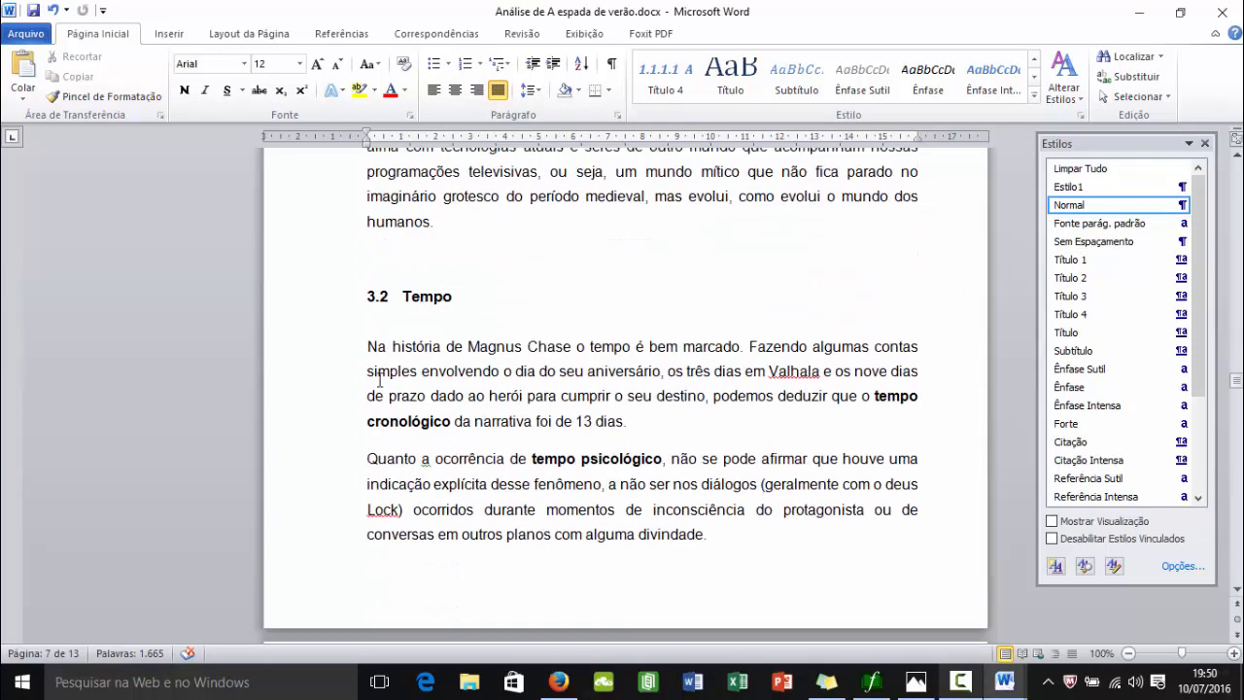
left_click(370, 297)
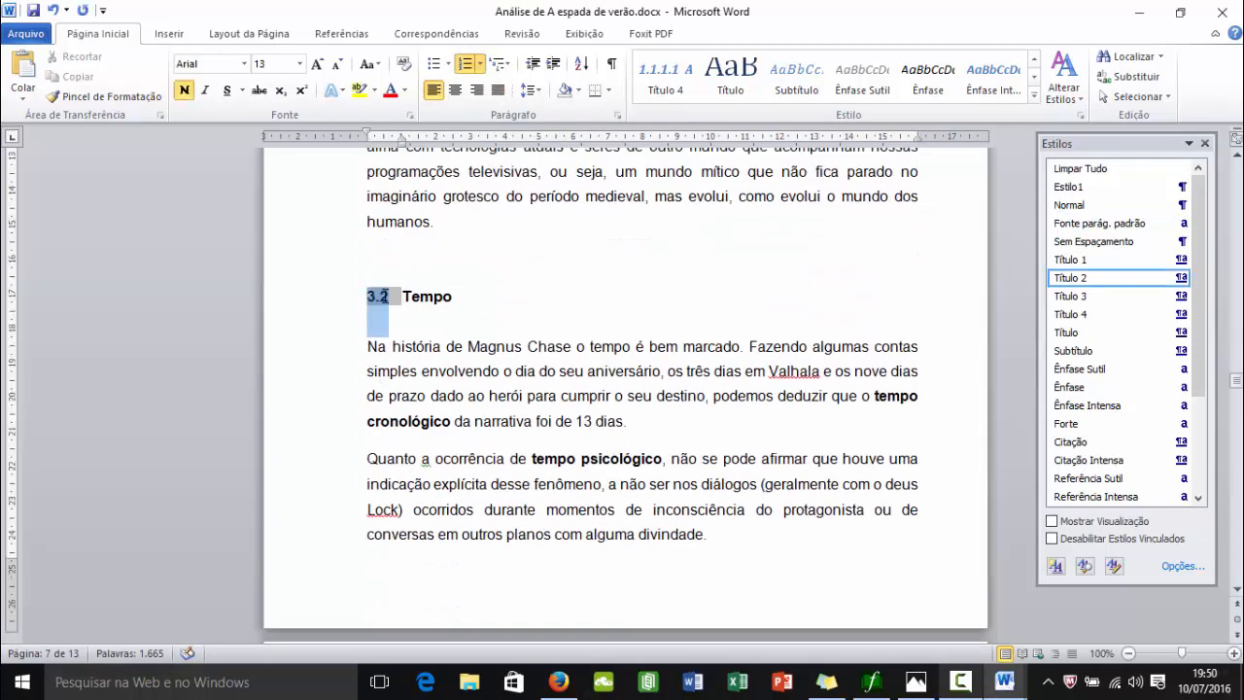
right_click(387, 293)
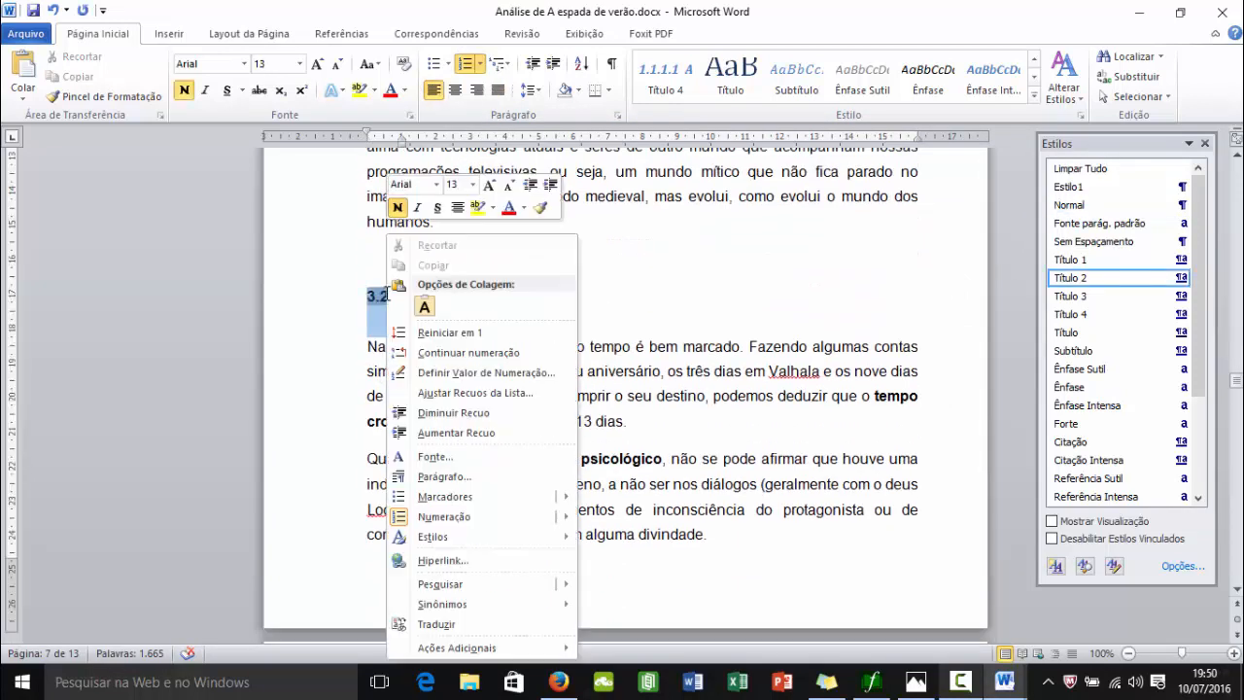
left_click(475, 390)
left_click(1002, 465)
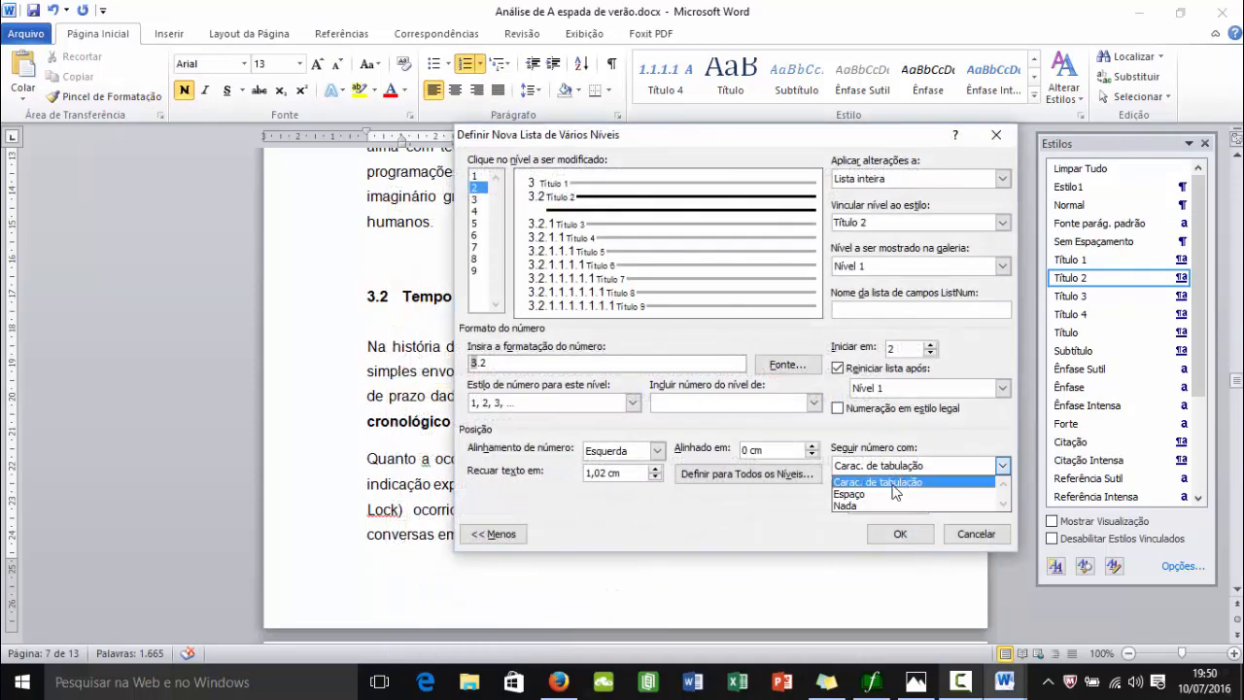
key("Escape")
left_click(900, 533)
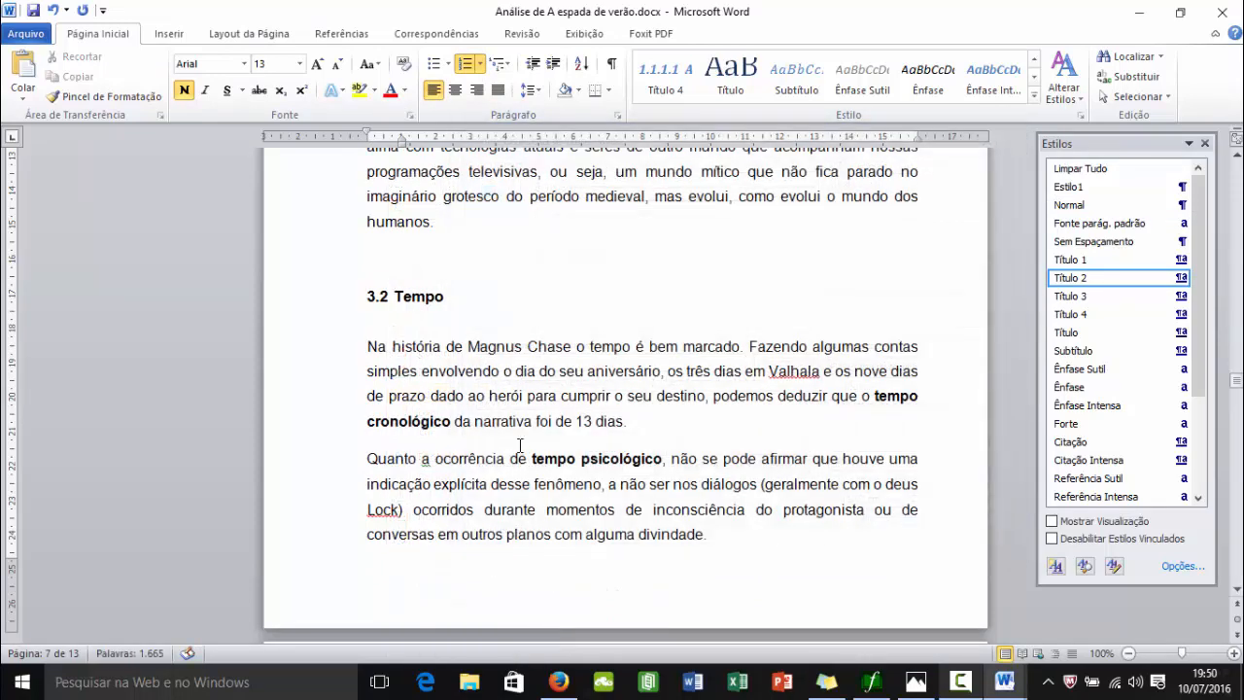
From the Situação Inicial heading's number, set the multilevel list's level 3 numbers to be followed by Espaço.
scroll(518, 456, "down", 6)
scroll(469, 416, "down", 18)
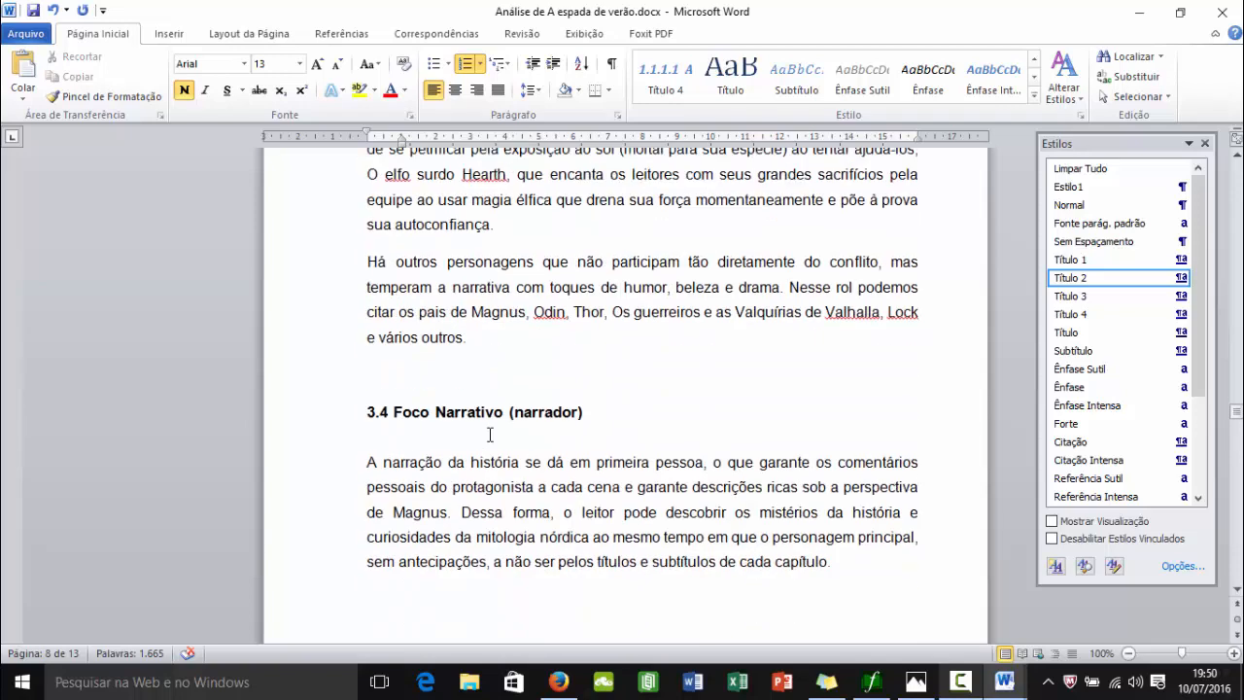
scroll(490, 434, "down", 15)
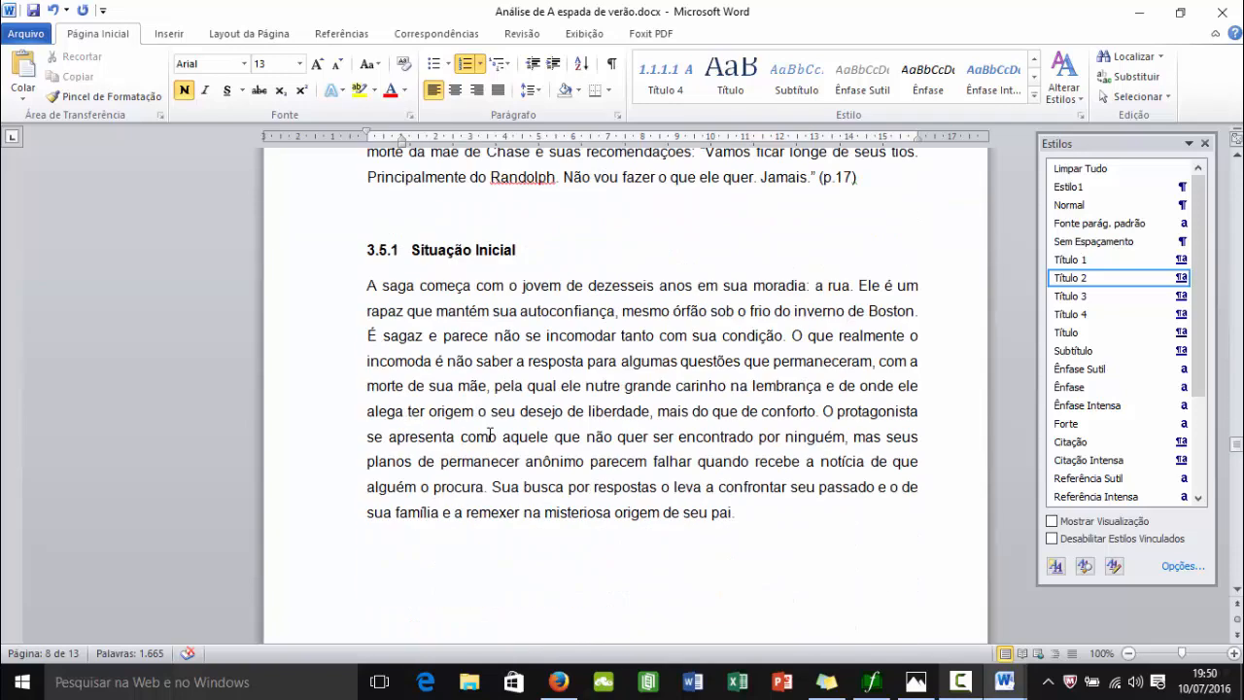
left_click(380, 252)
right_click(380, 252)
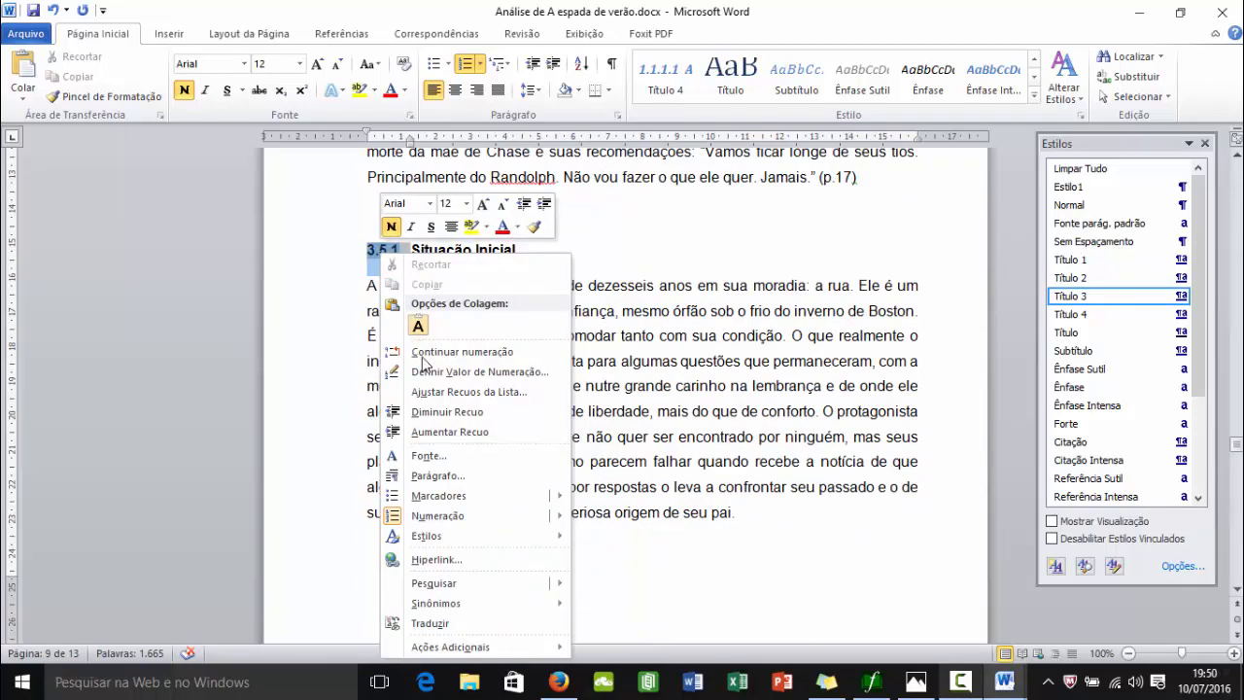
left_click(449, 388)
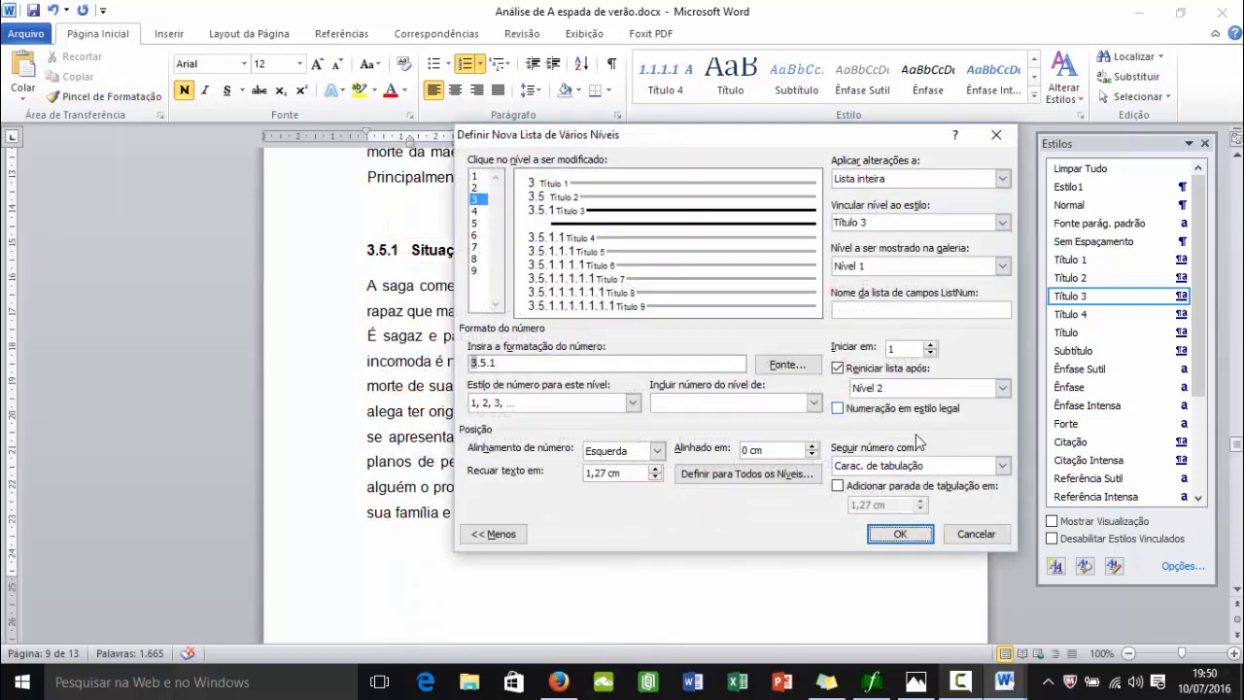
left_click(897, 468)
left_click(890, 494)
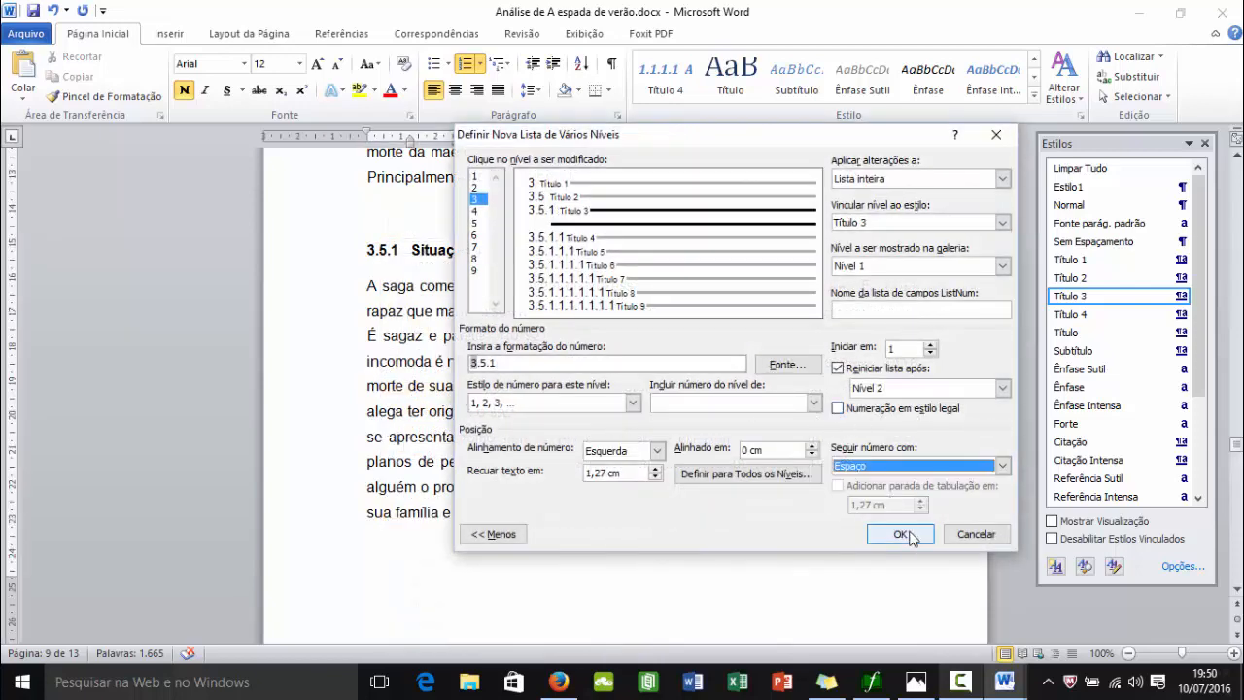
left_click(901, 535)
Move the INFOESCOLA entry under REFERÊNCIAS below the A espada do Verão entry.
scroll(537, 361, "down", 15)
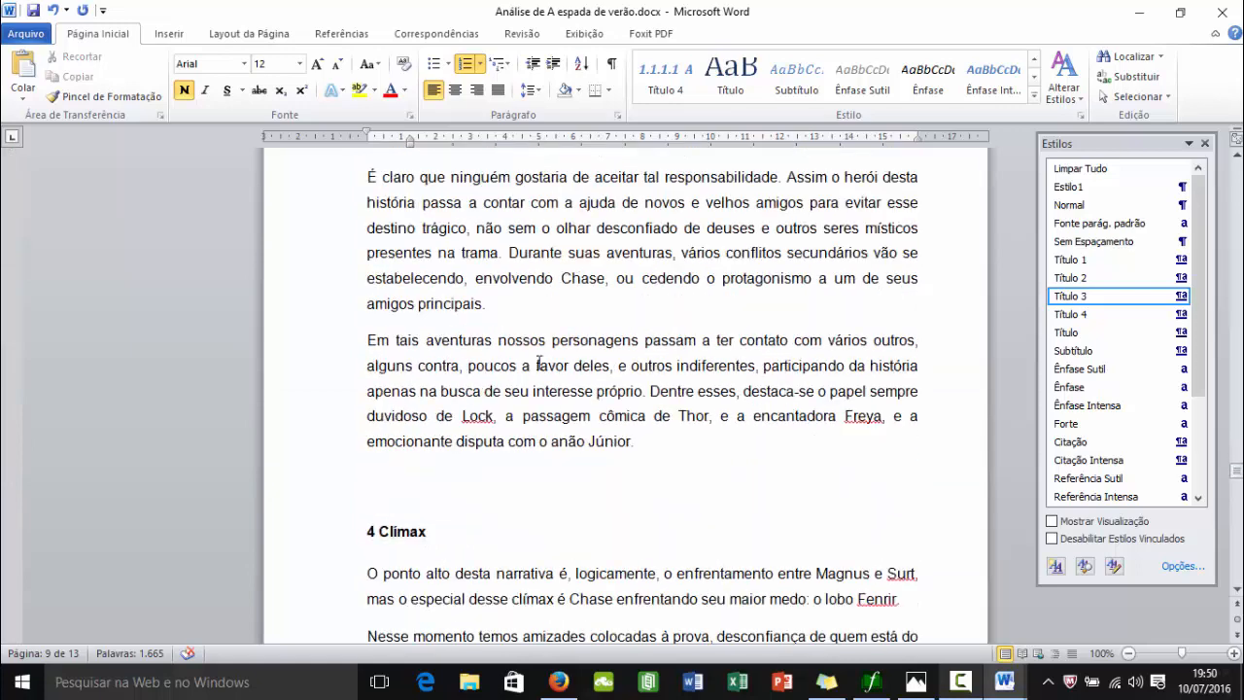
scroll(877, 423, "down", 3)
scroll(877, 423, "down", 10)
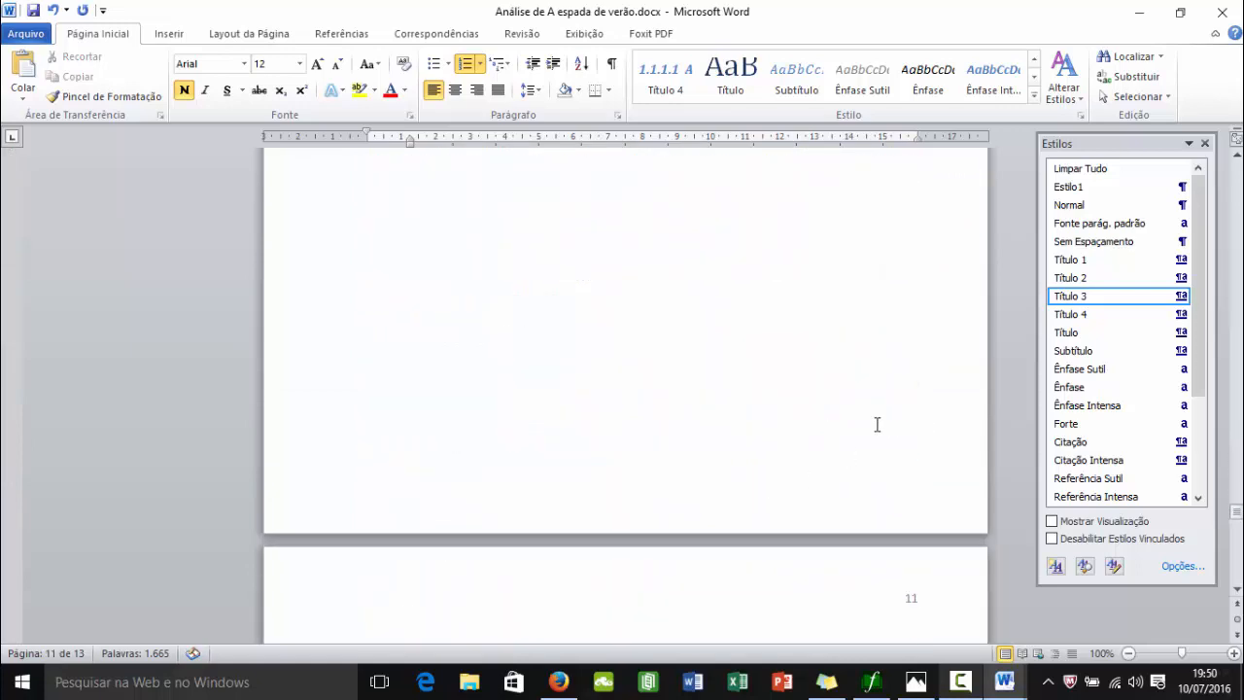
scroll(855, 365, "down", 10)
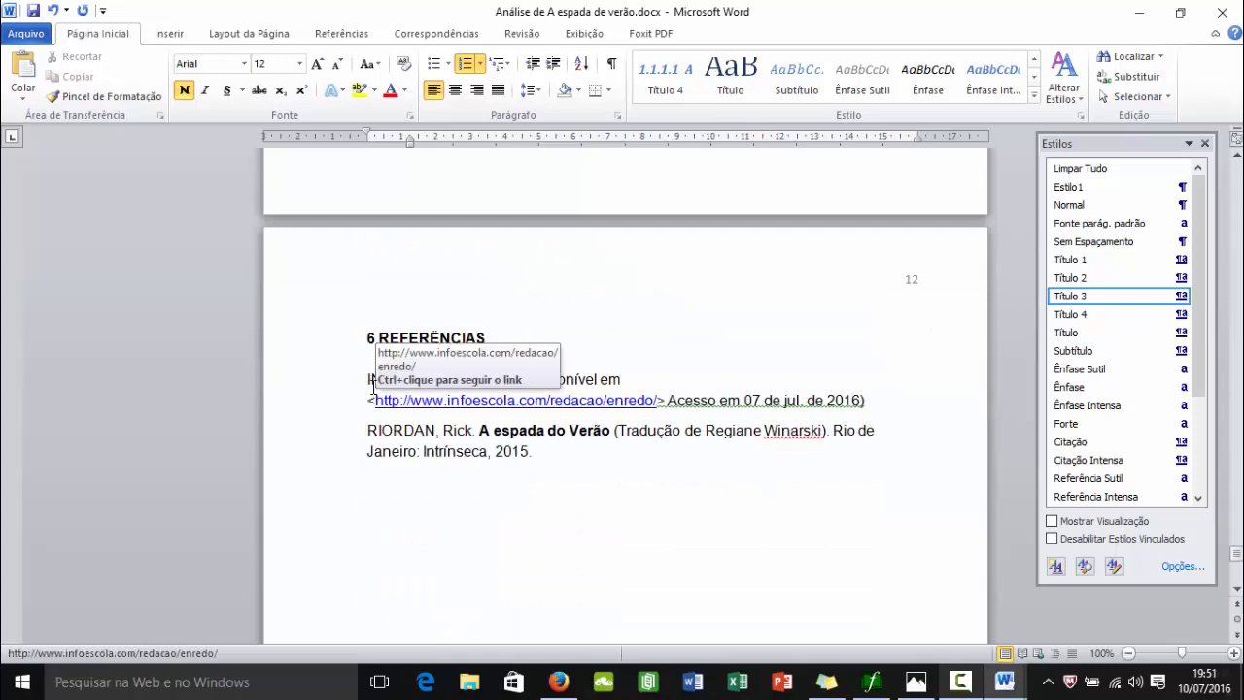
scroll(393, 317, "down", 3)
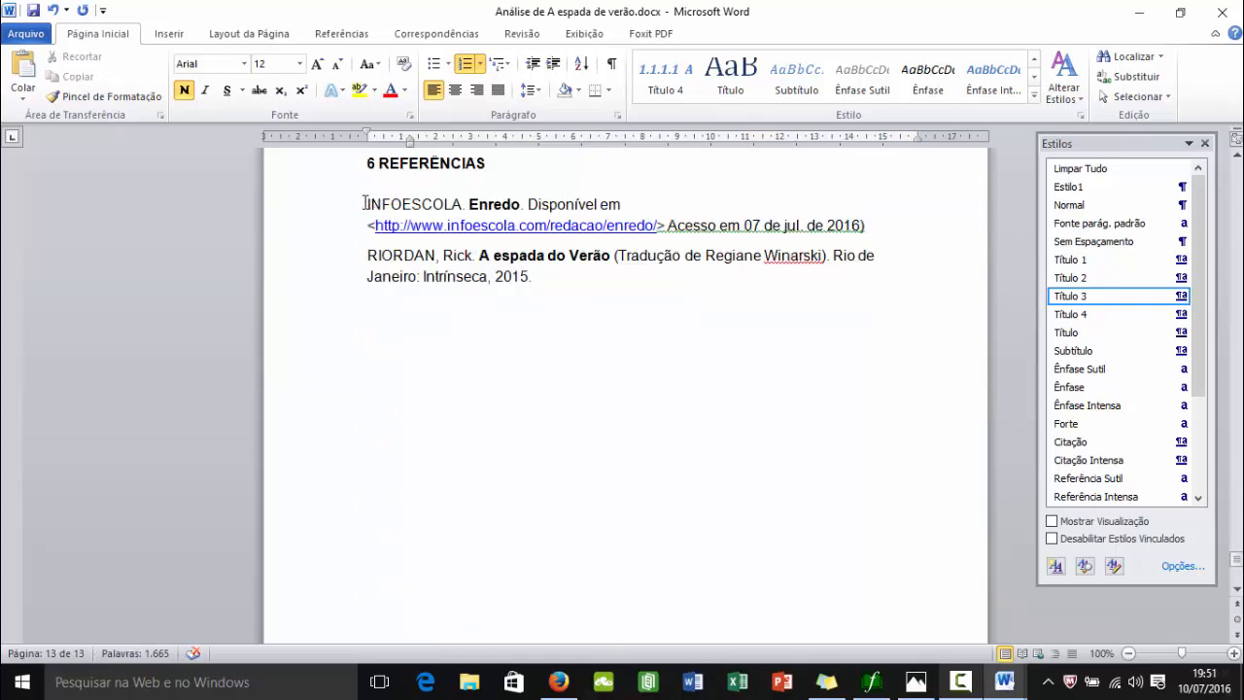
left_click_drag(364, 203, 910, 228)
left_click_drag(419, 202, 419, 347)
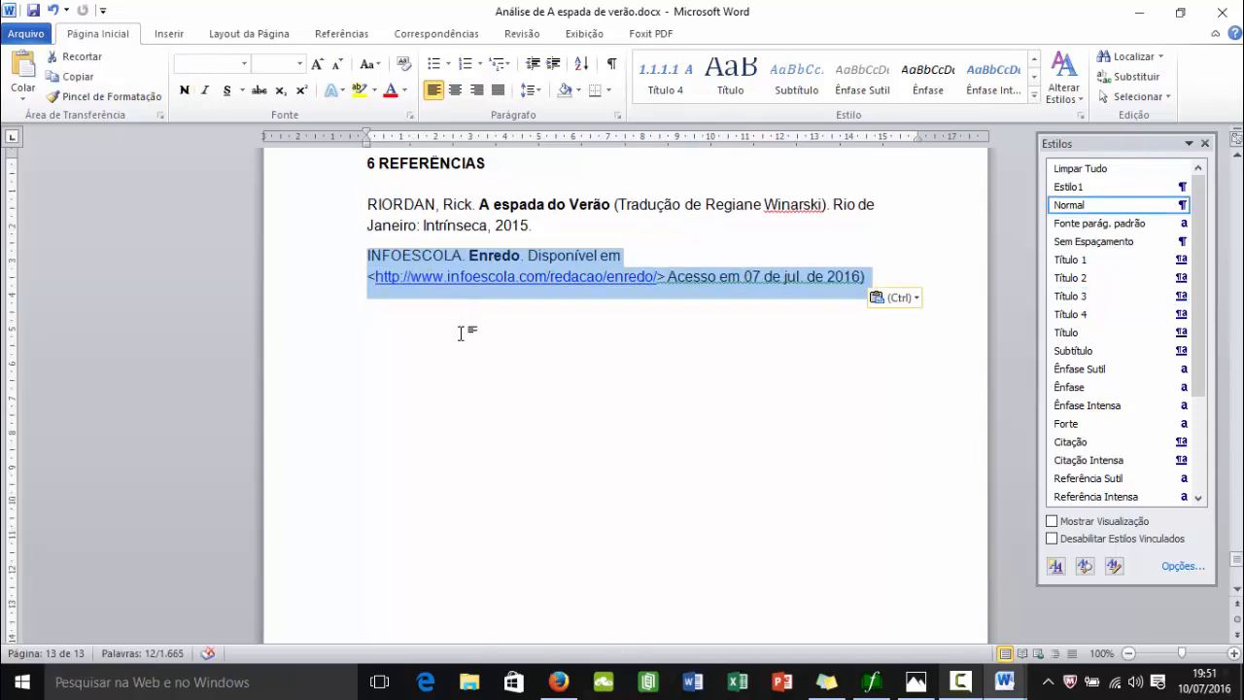
scroll(461, 333, "up", 1)
left_click(380, 342)
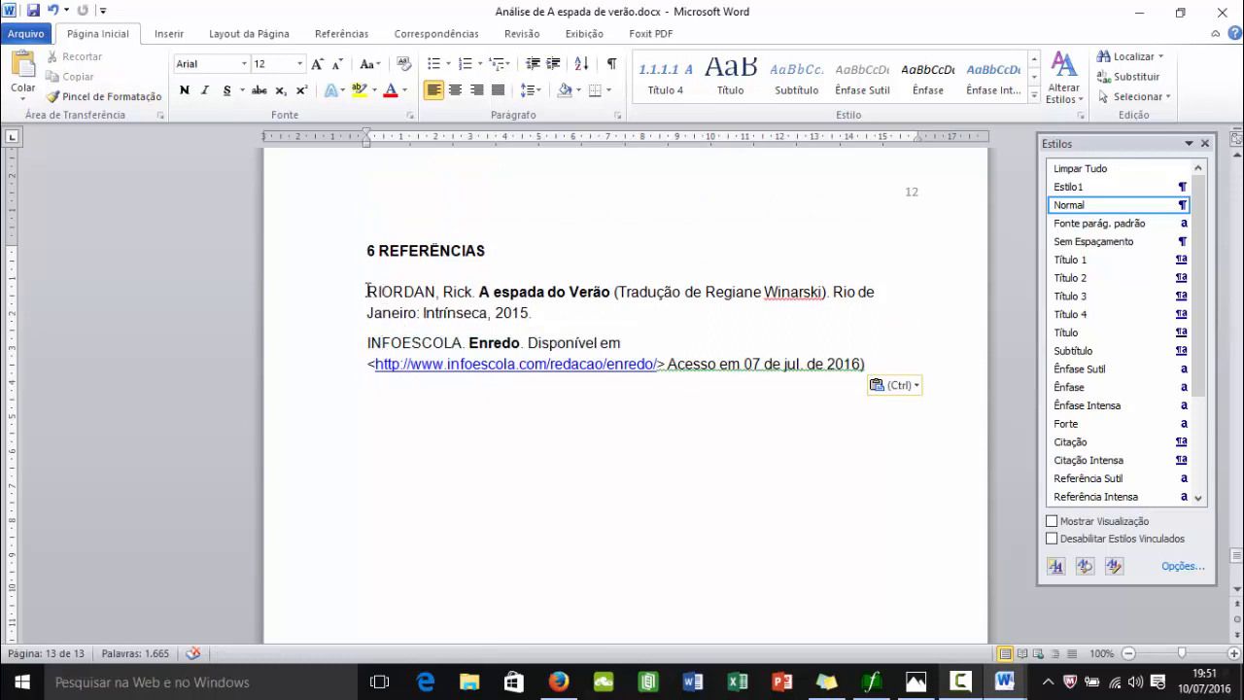
Sort the two entries under REFERÊNCIAS alphabetically by paragraph, as text in ascending order (Crescente).
left_click_drag(367, 291, 892, 366)
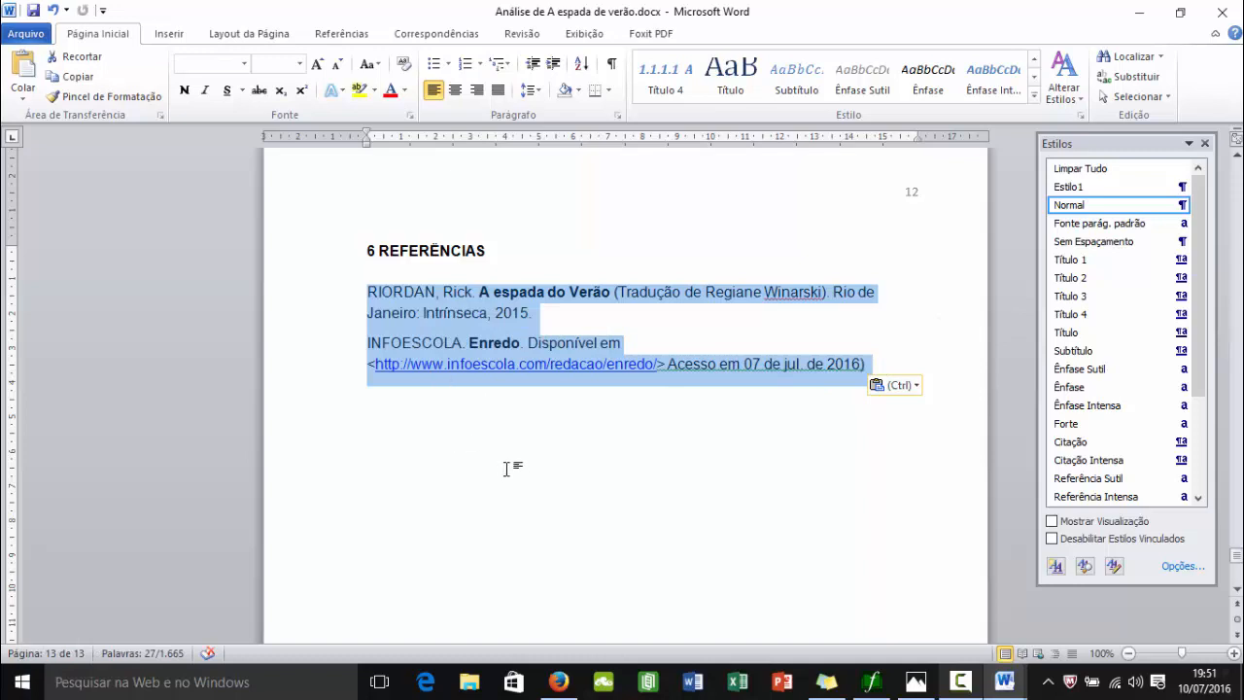
left_click(424, 313)
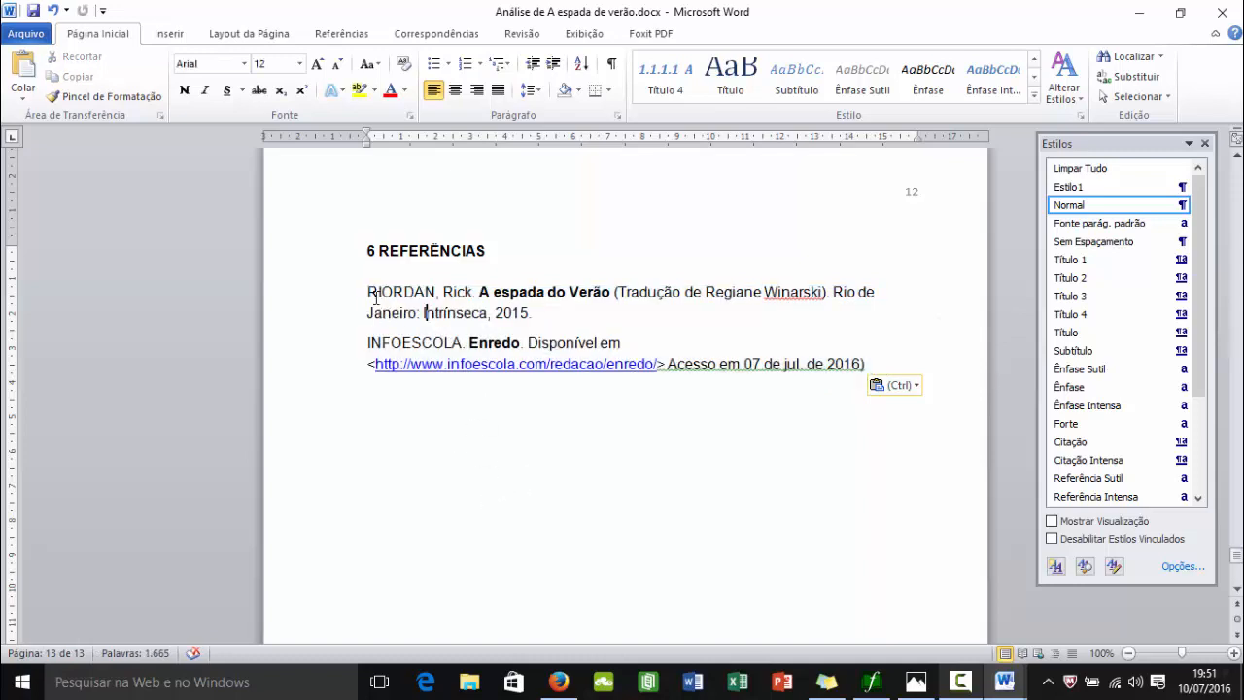
left_click(560, 310)
left_click_drag(369, 291, 901, 379)
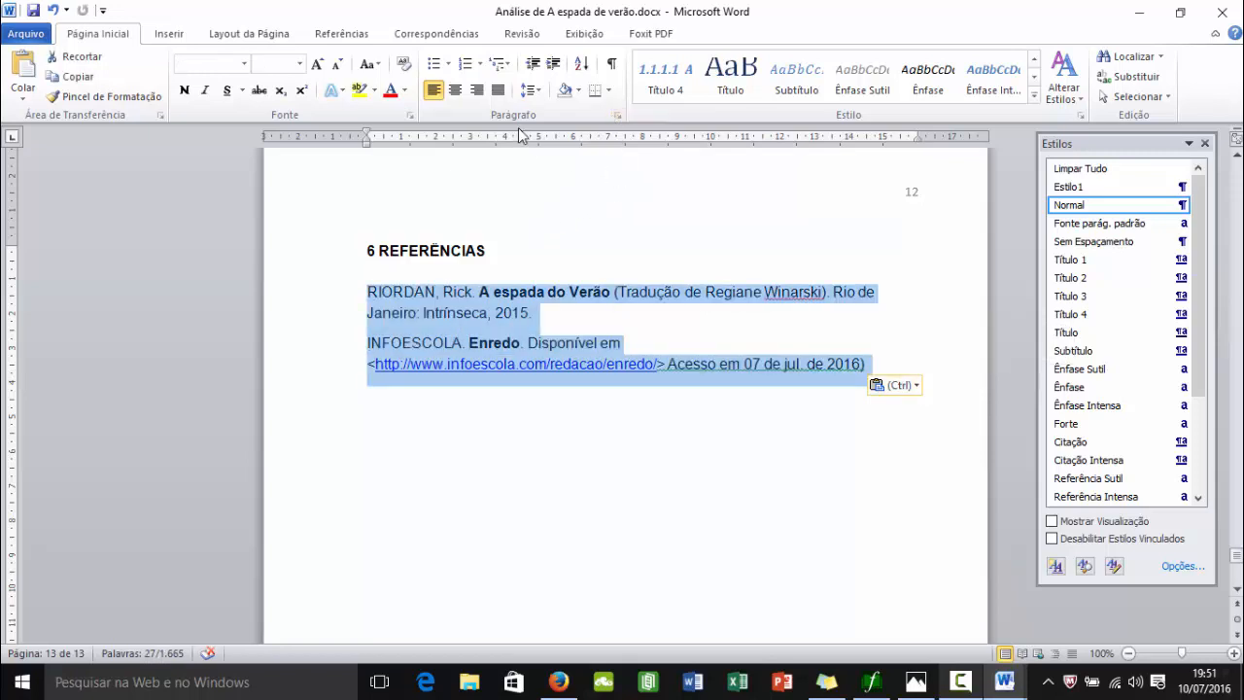
left_click(583, 65)
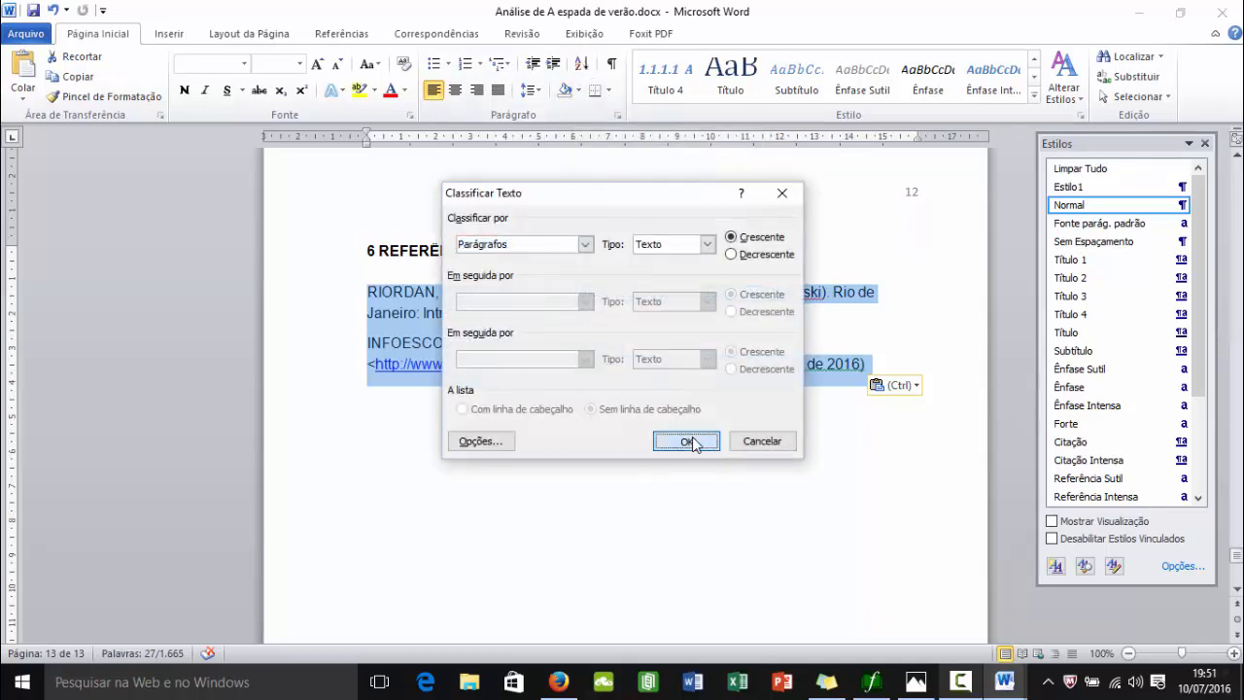
left_click(691, 443)
left_click(371, 297)
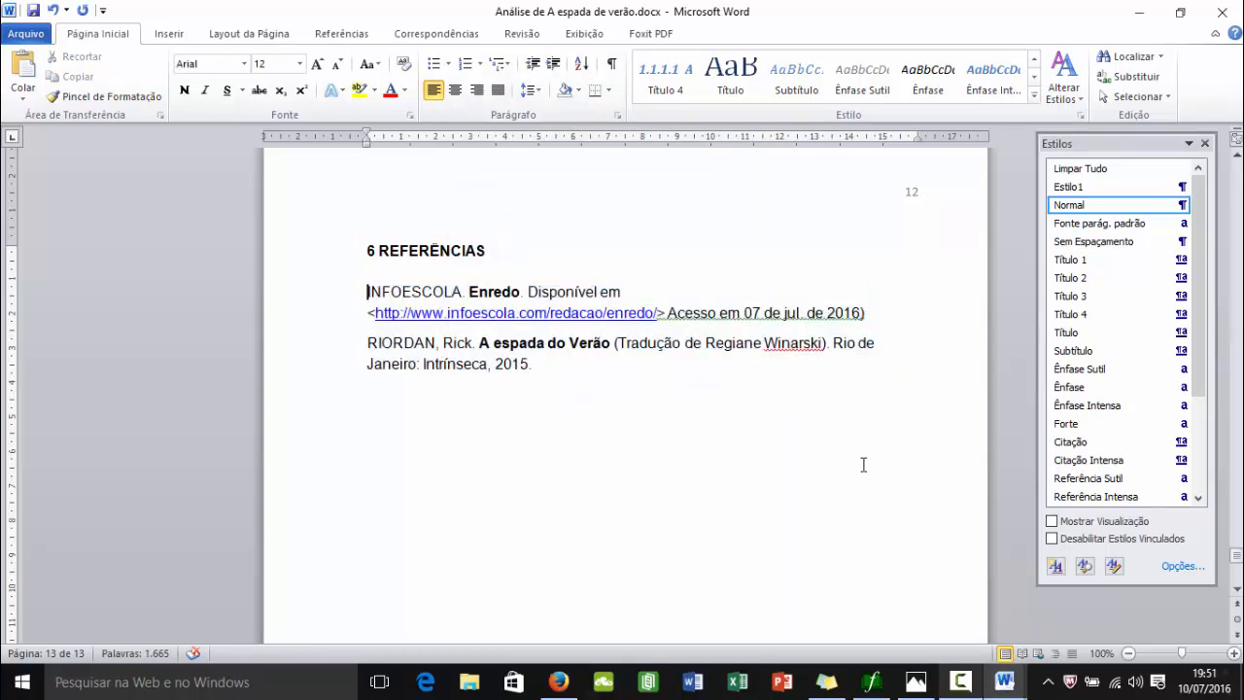
Insert a Sumário Automático 1 table of contents on the blank page before the INTRODUÇÃO.
left_click_drag(1237, 556, 1237, 229)
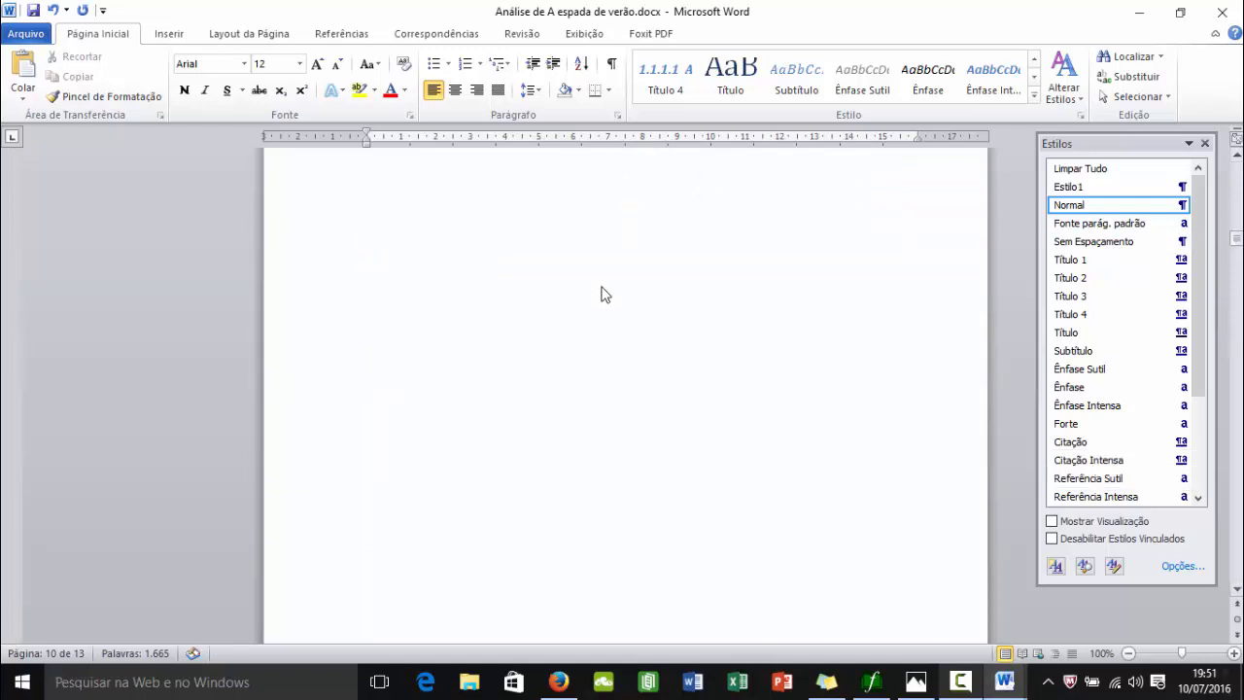
scroll(530, 336, "up", 1)
scroll(525, 336, "down", 5)
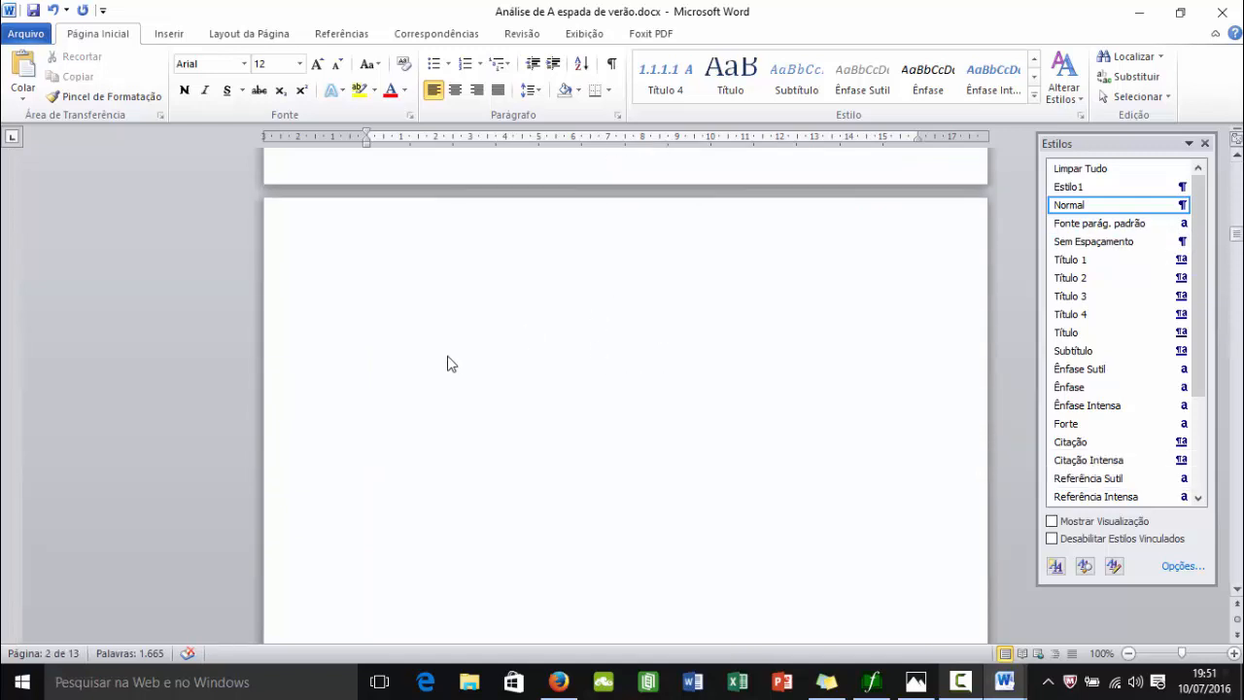
double_click(489, 400)
double_click(758, 333)
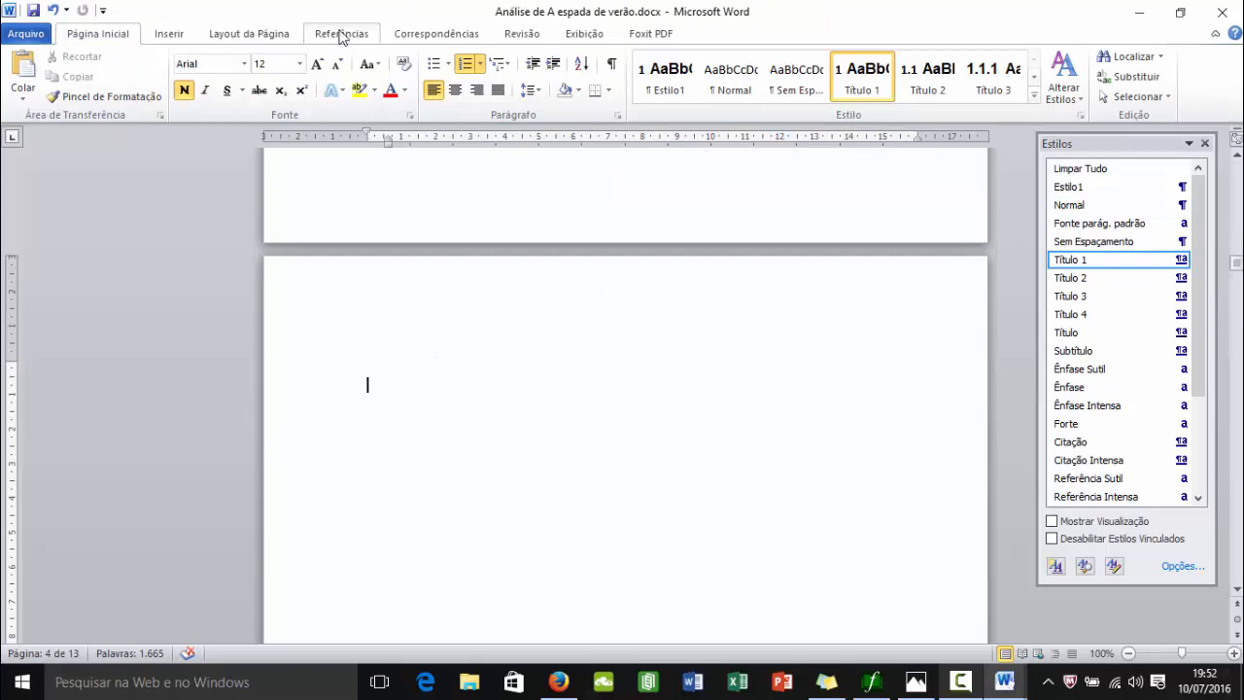
left_click(340, 34)
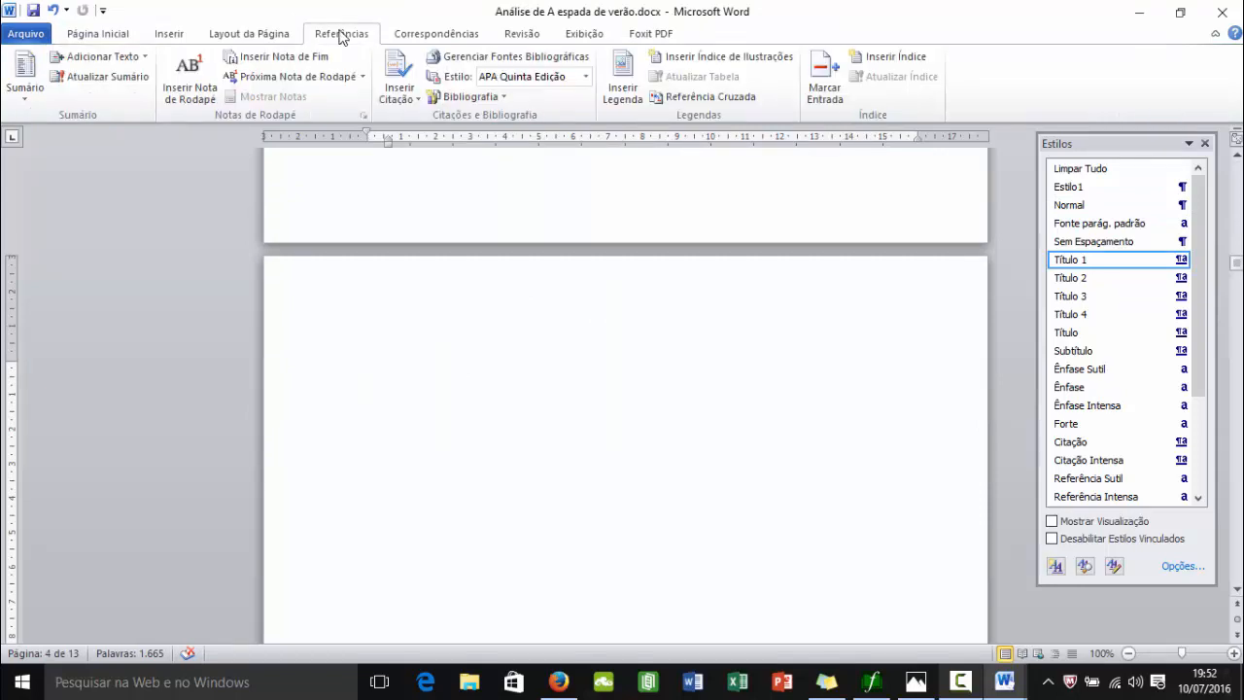
left_click(22, 93)
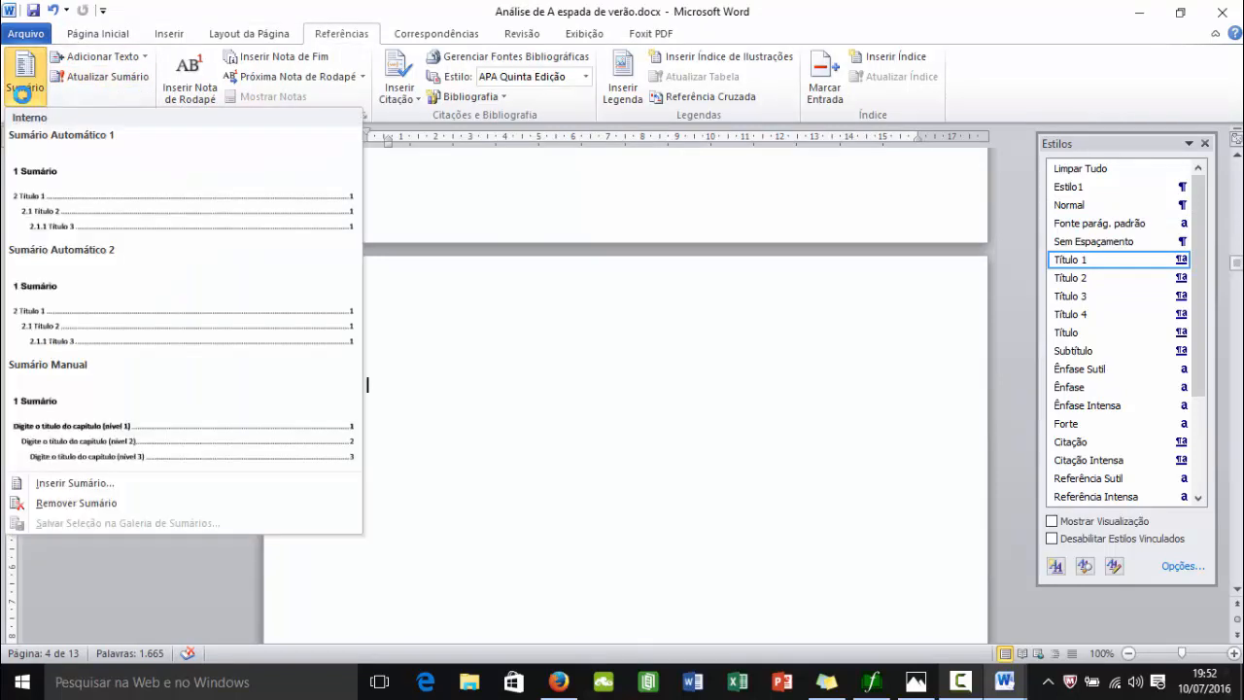
left_click(110, 203)
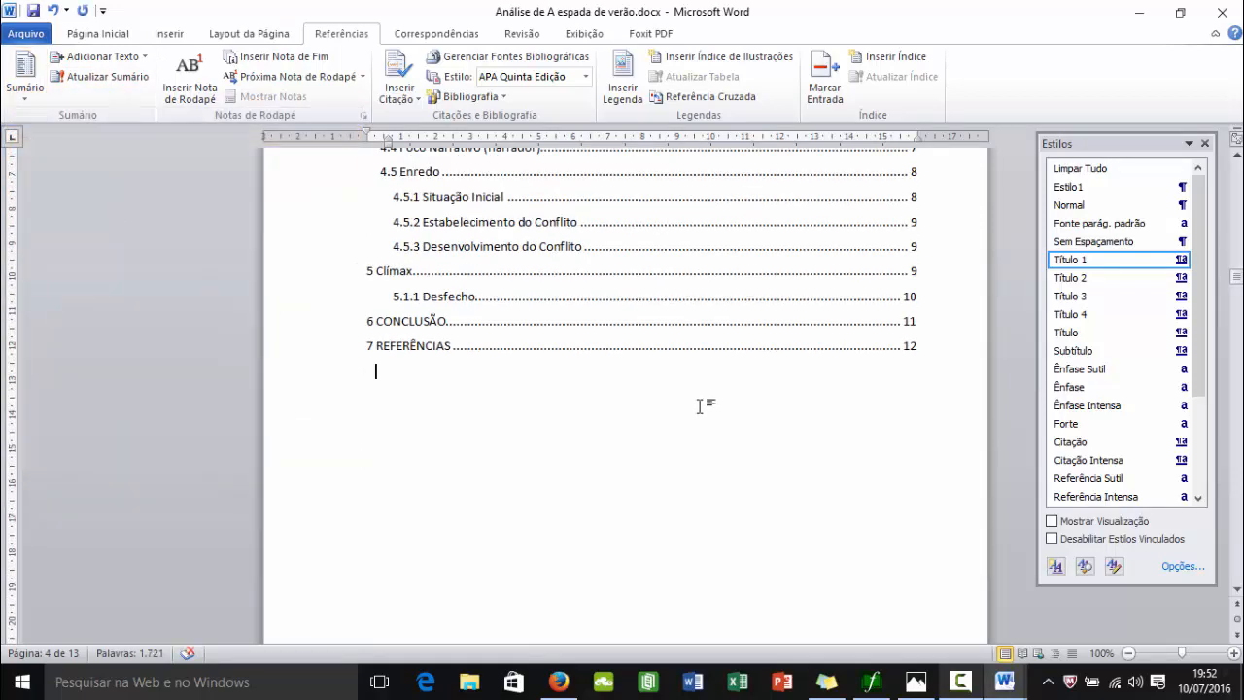
Look over the inserted Sumário's entries and numbering, and close the Estilos pane.
scroll(698, 405, "up", 3)
scroll(583, 341, "up", 5)
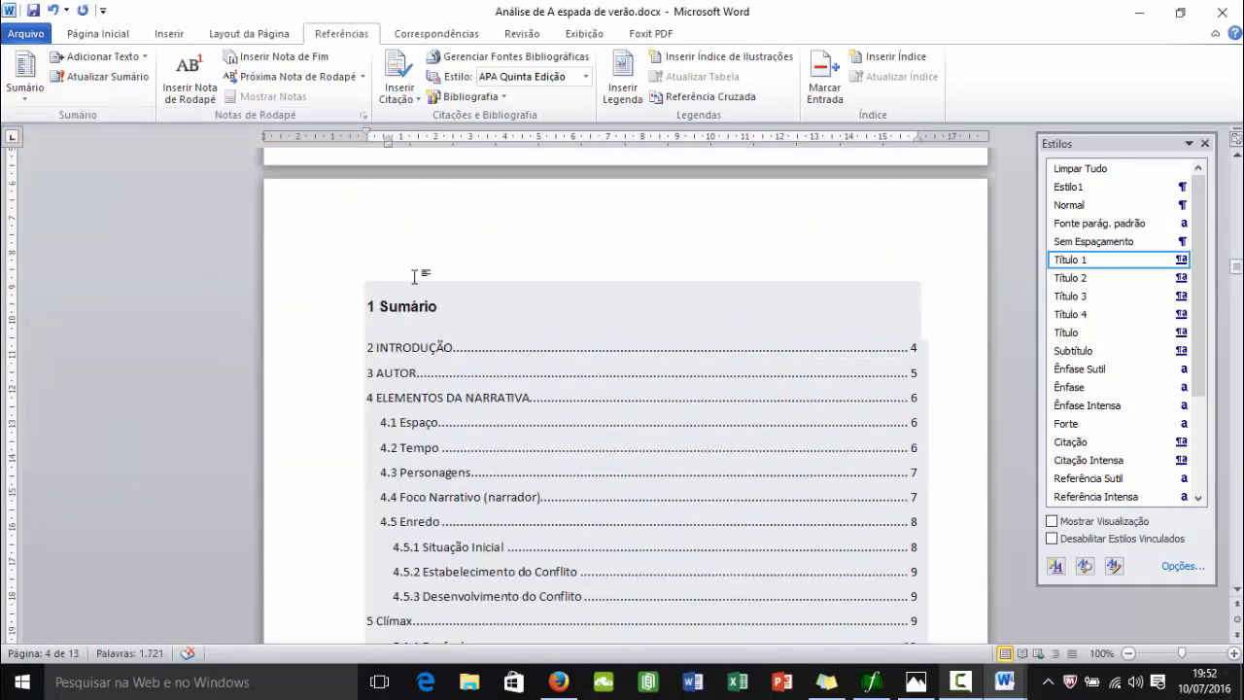
scroll(509, 340, "down", 2)
scroll(479, 359, "down", 1)
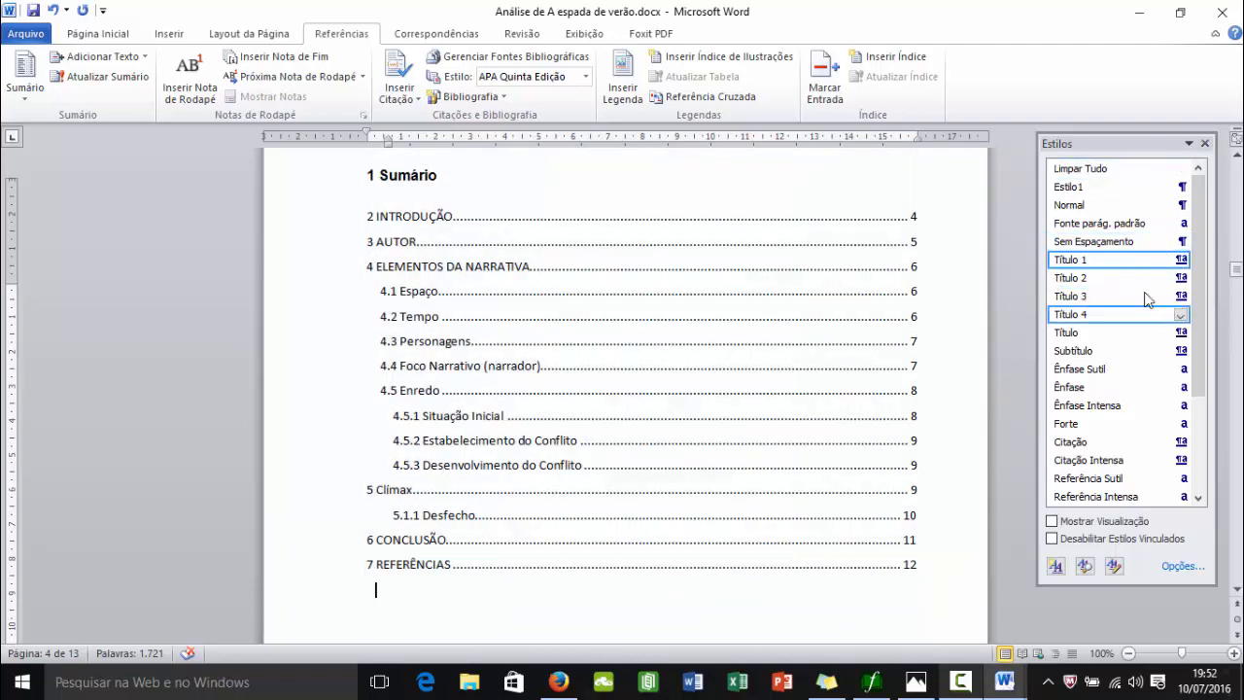
left_click(1204, 143)
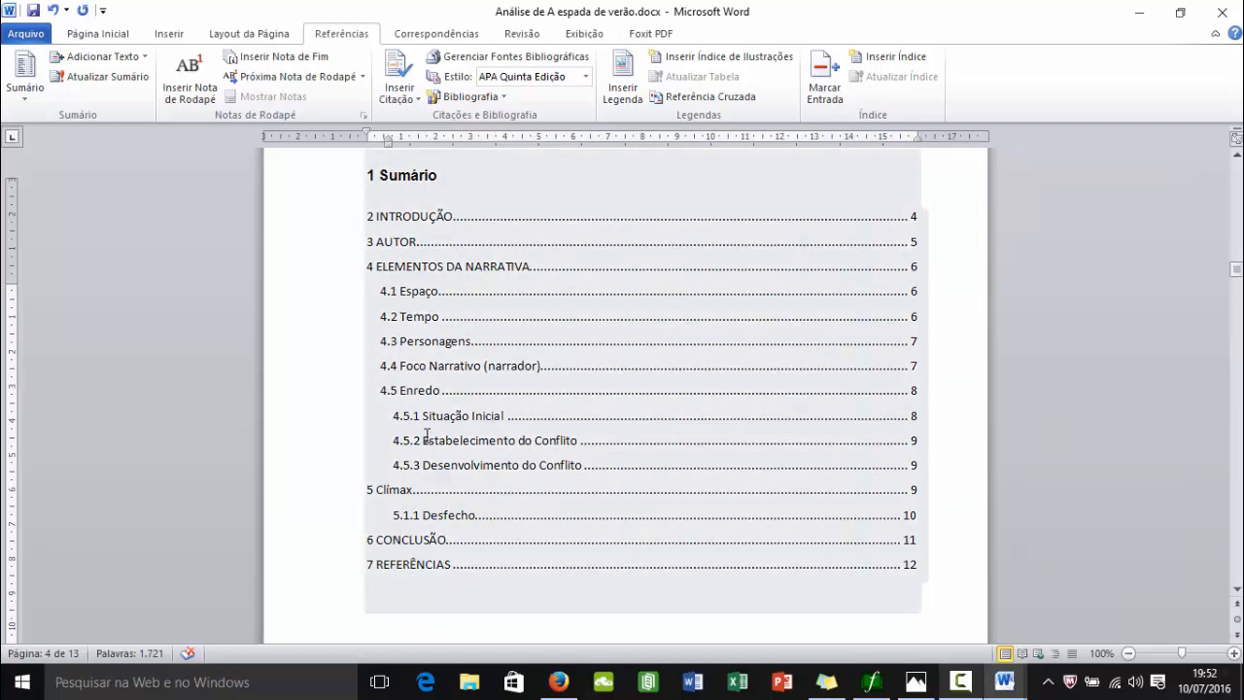
scroll(423, 362, "up", 3)
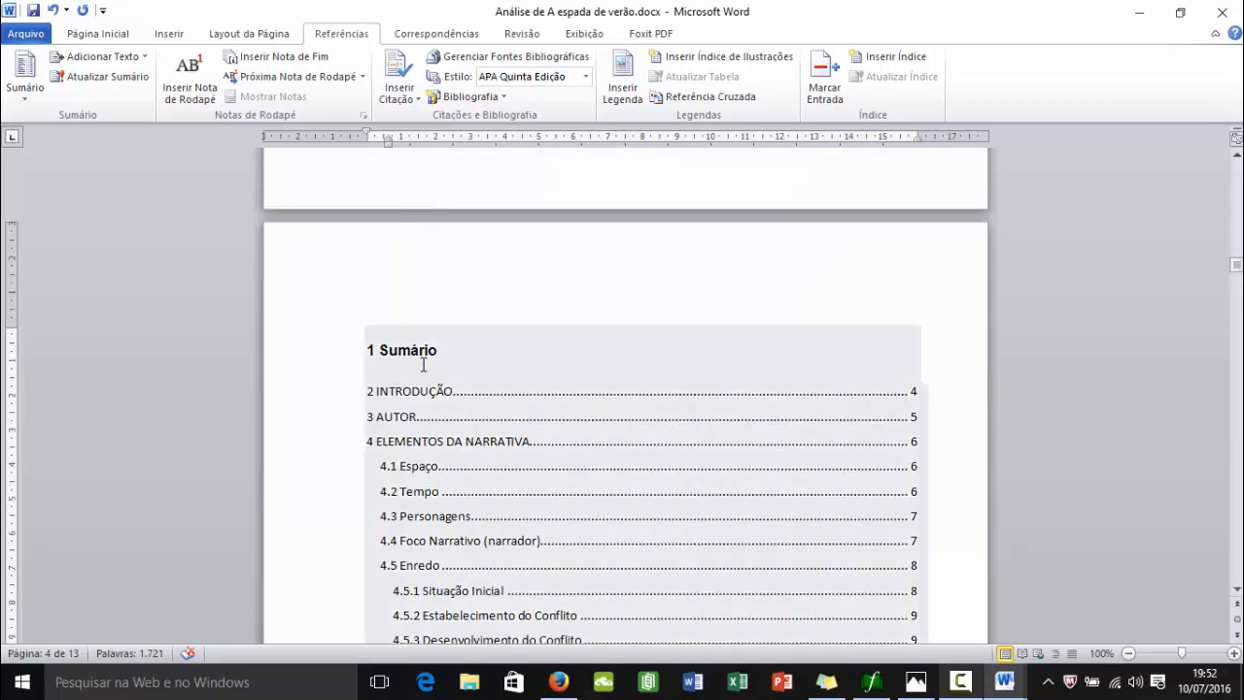
Remove the heading number from the Sumário title and centre the title above the table of contents.
left_click_drag(380, 351, 453, 460)
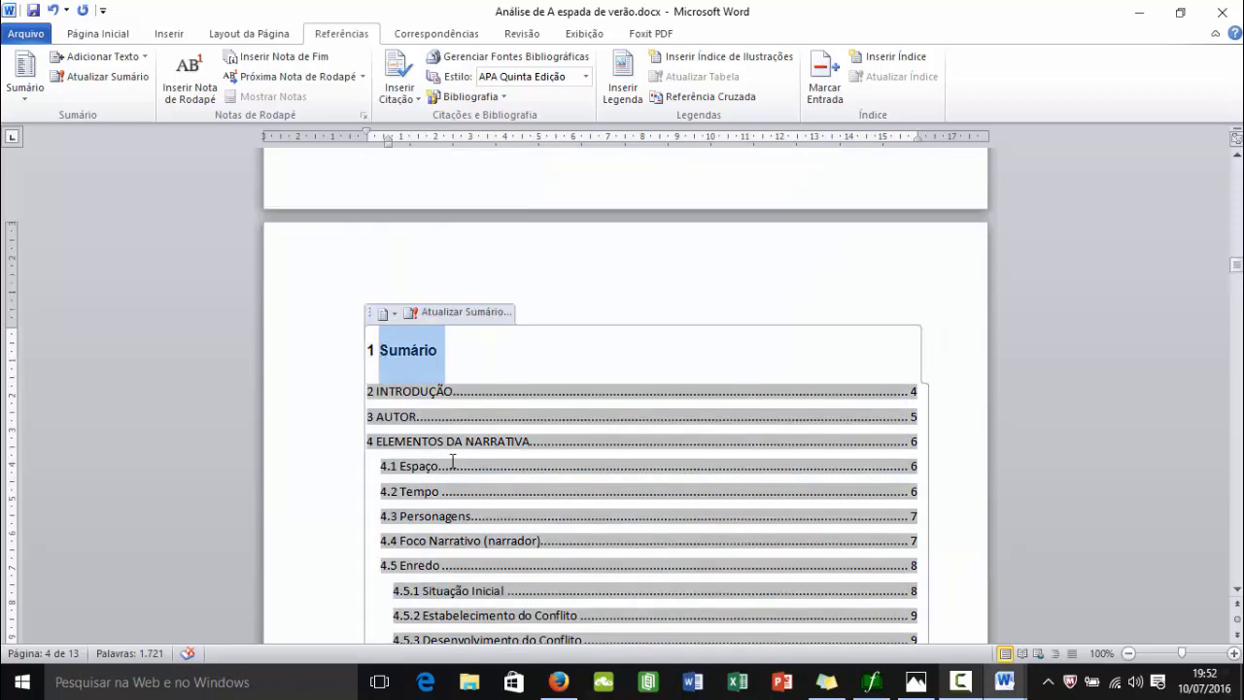
left_click(381, 351)
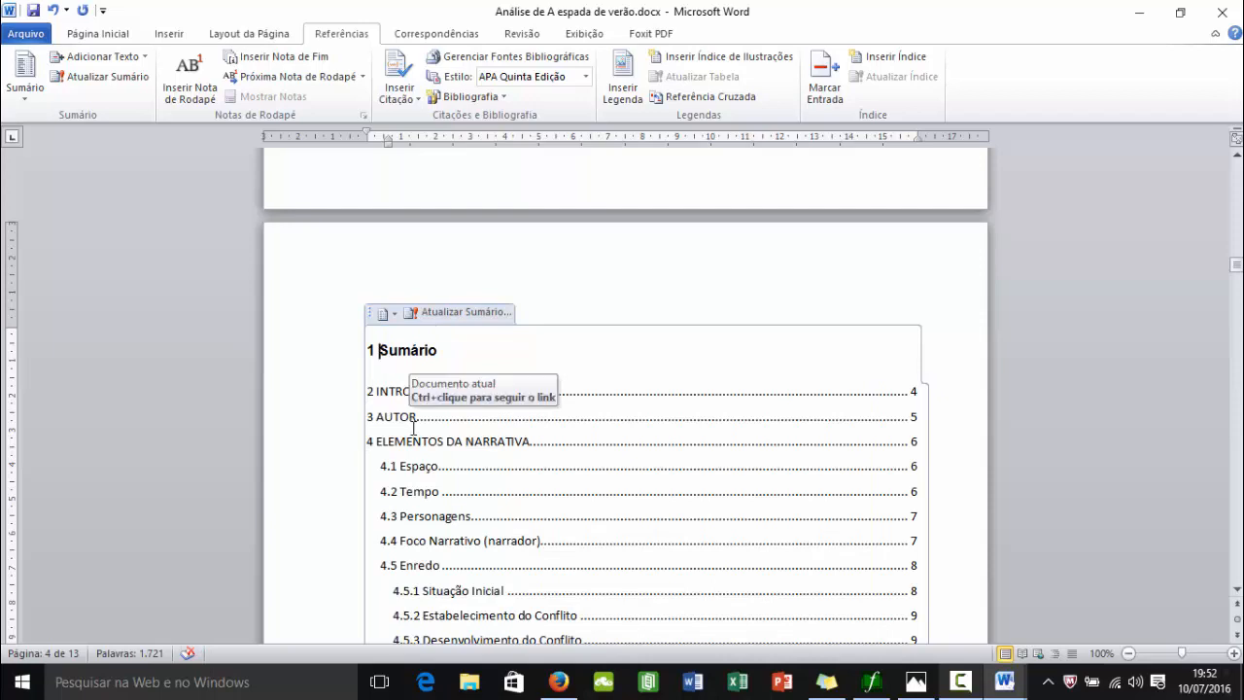
key("BackSpace")
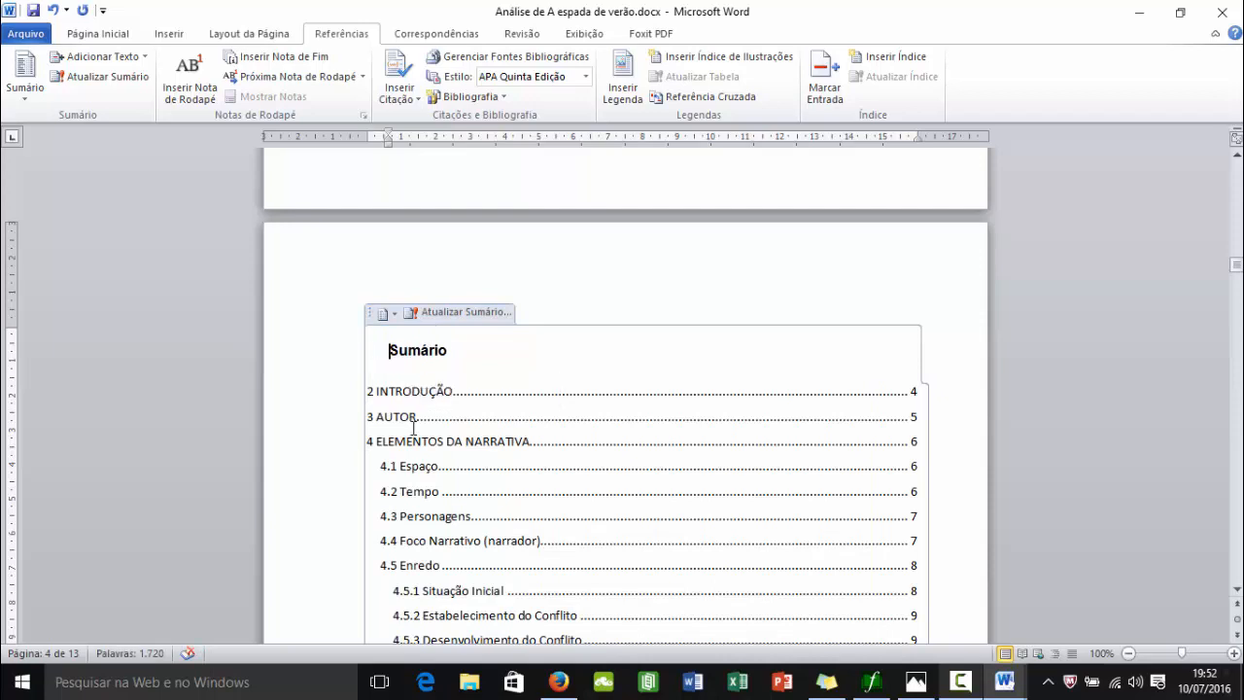
key("ctrl+e")
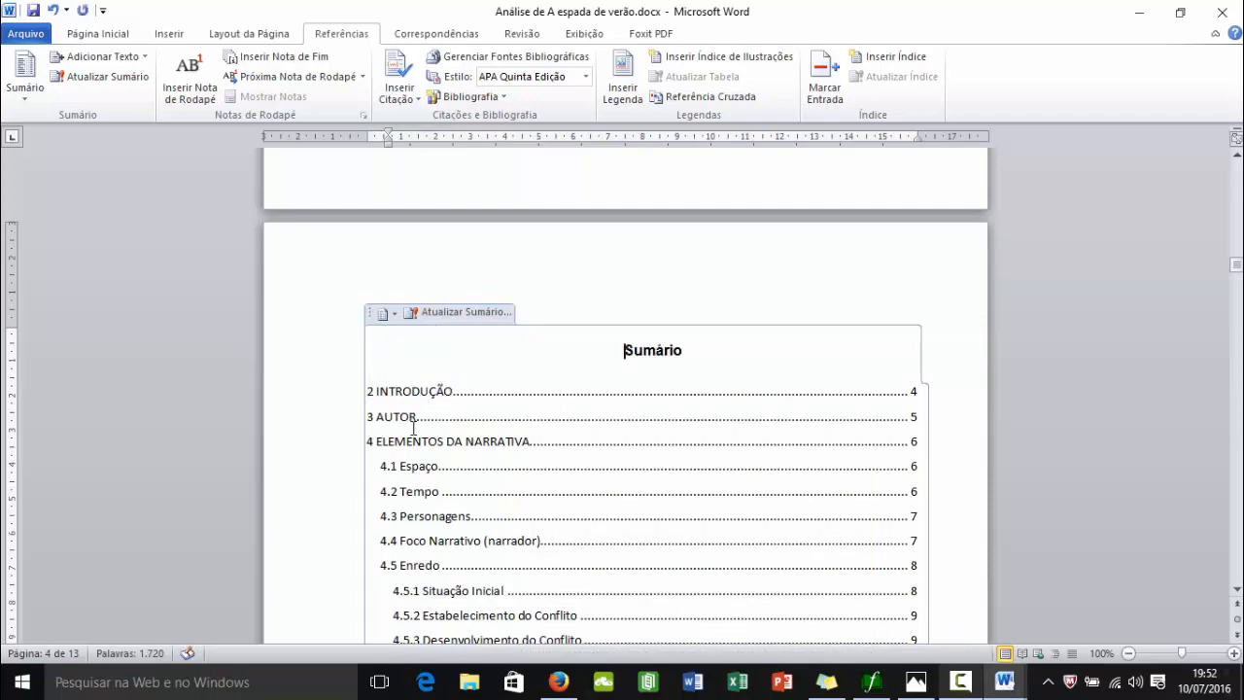
Update the entire table of contents (Atualizar o índice inteiro) so its entries are renumbered.
left_click(442, 312)
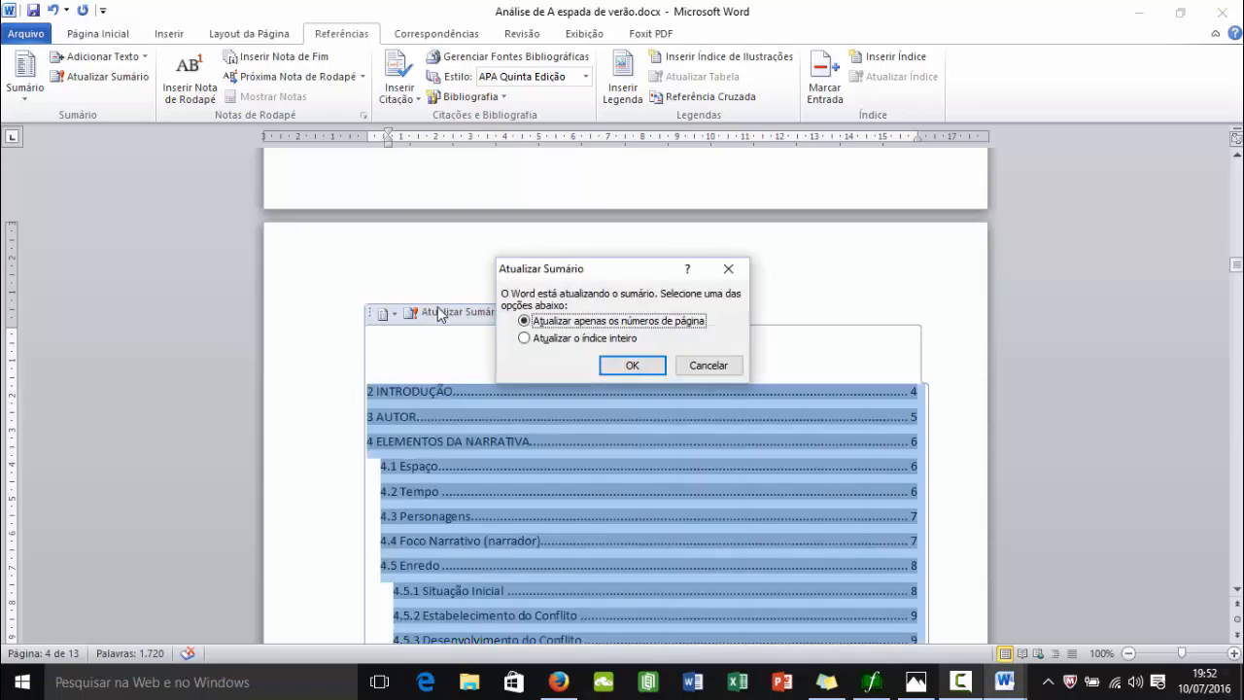
left_click(600, 338)
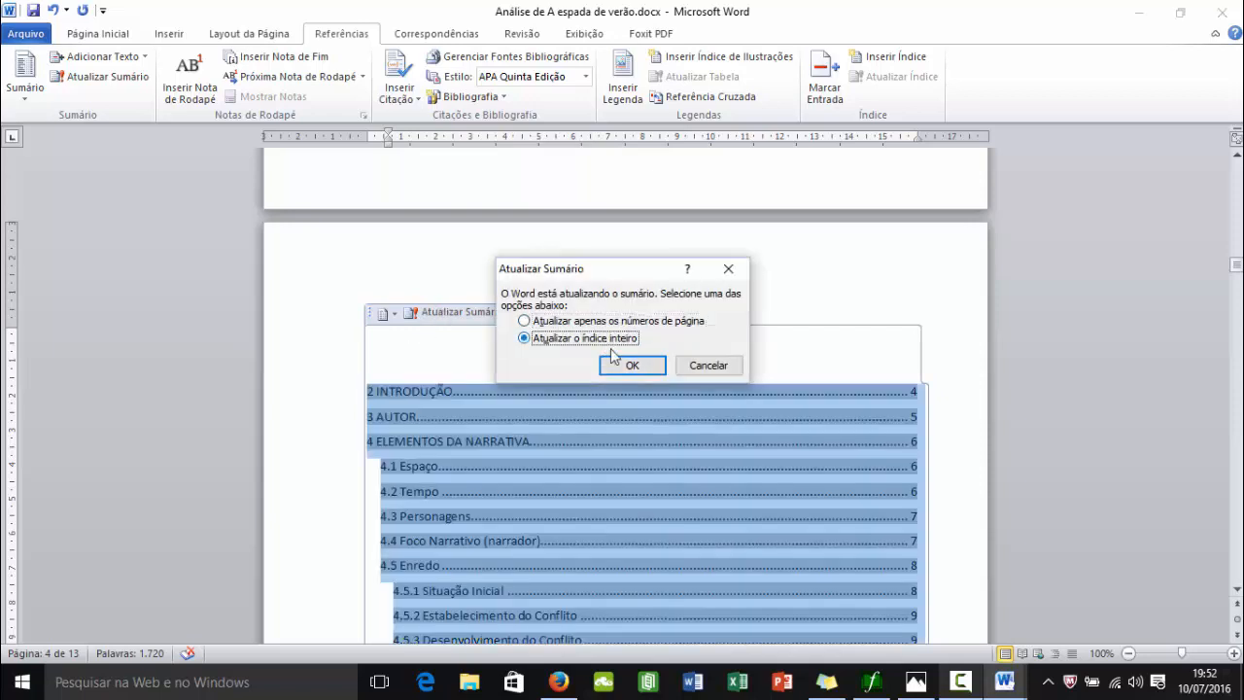
left_click(632, 365)
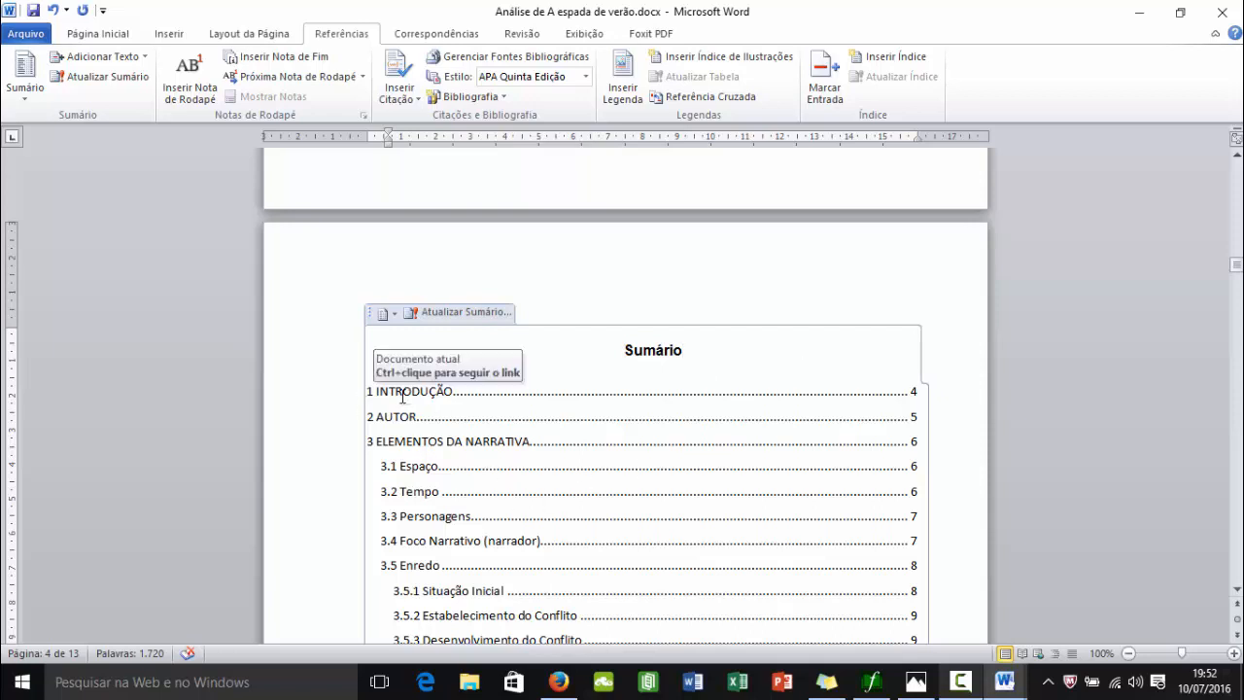
Check the updated Sumário entries and the numbered headings in the document body, and return to the title pages.
scroll(466, 458, "down", 2)
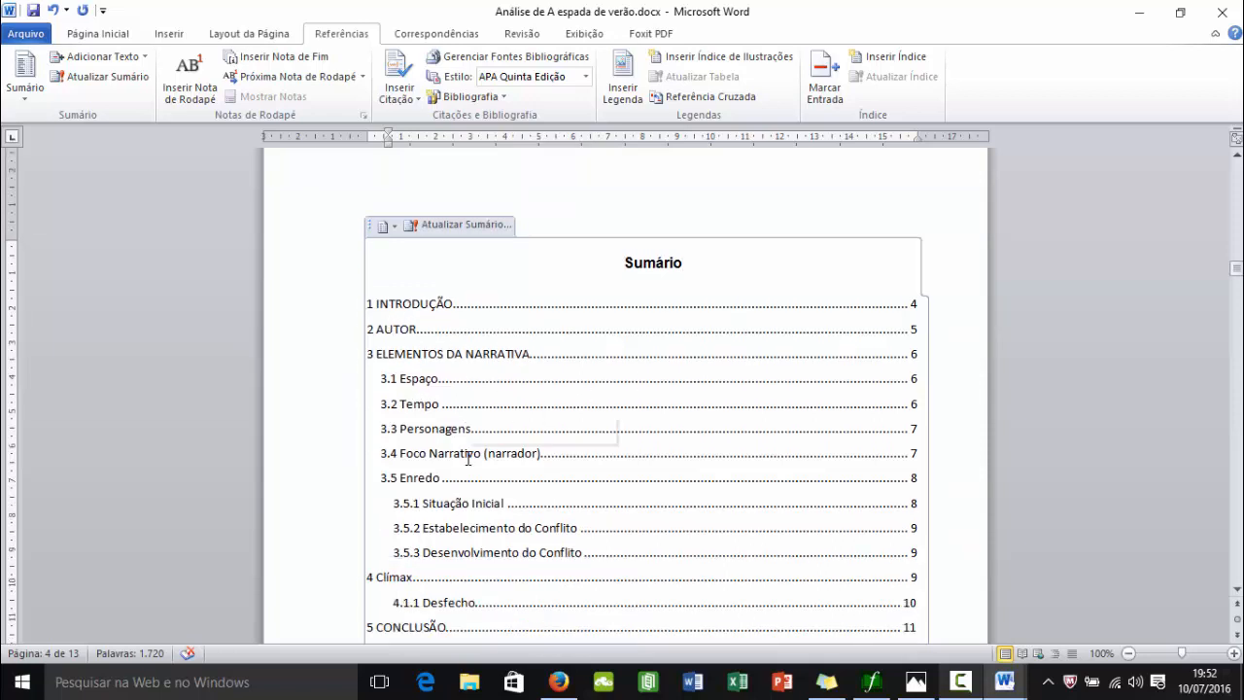
scroll(666, 483, "down", 6)
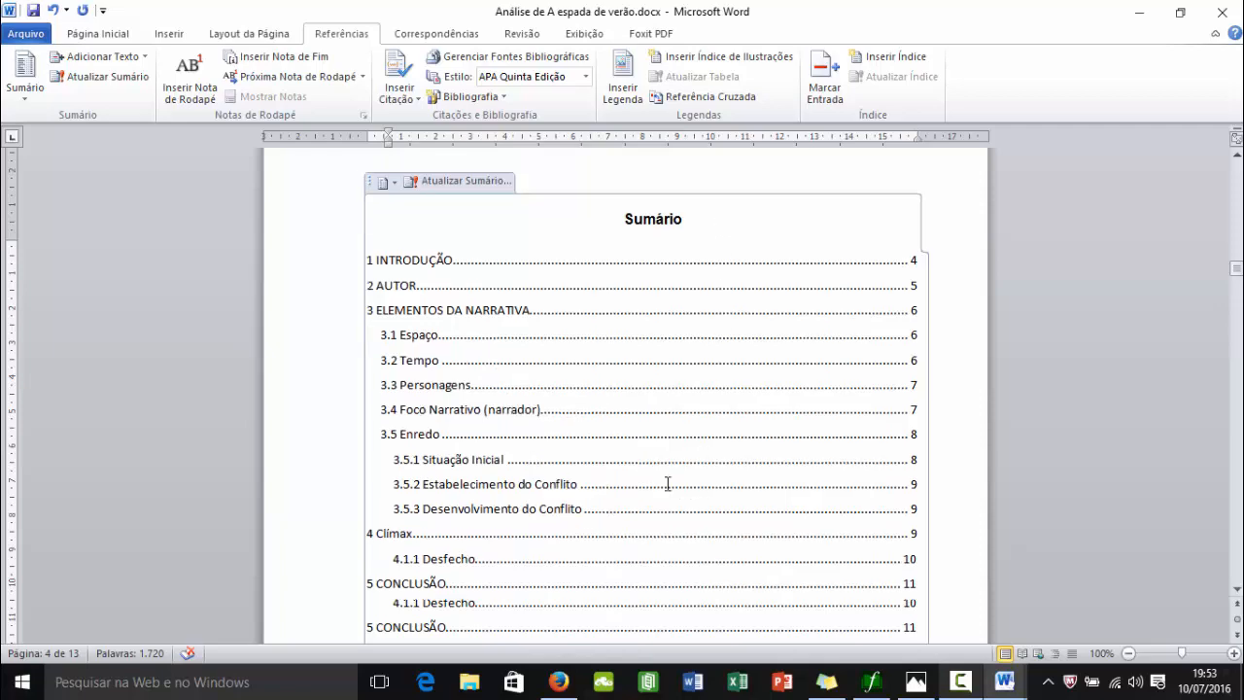
scroll(738, 534, "down", 15)
scroll(822, 508, "down", 20)
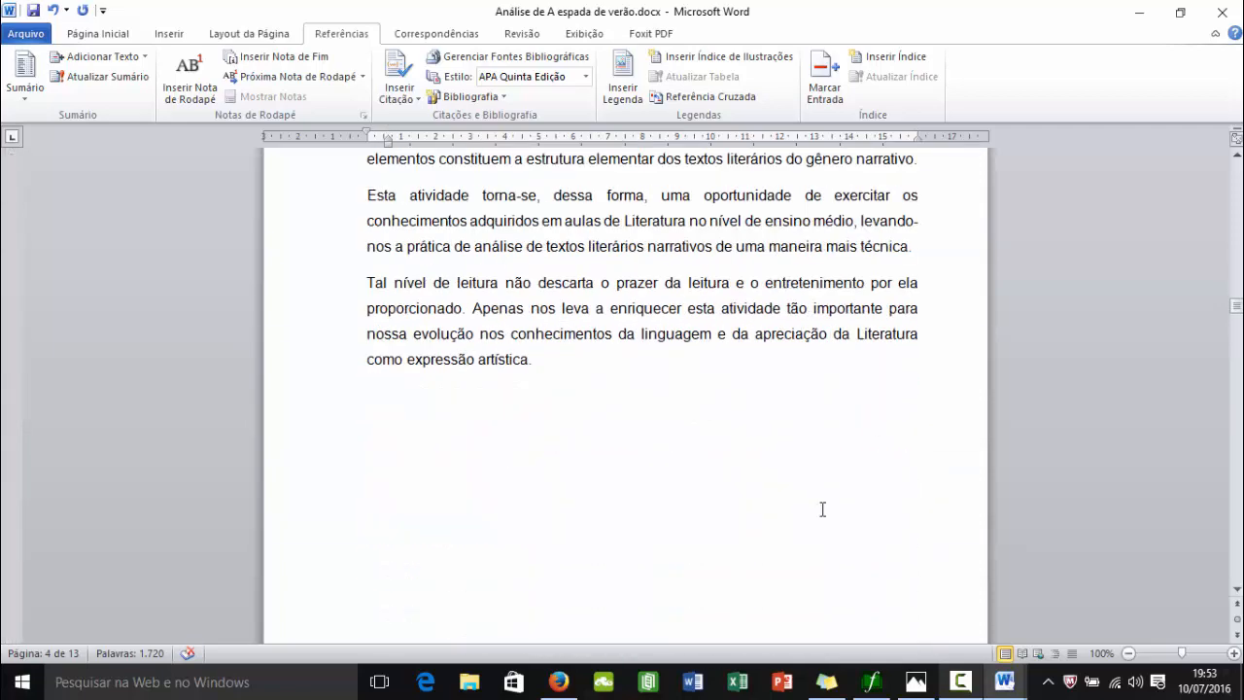
scroll(788, 529, "down", 20)
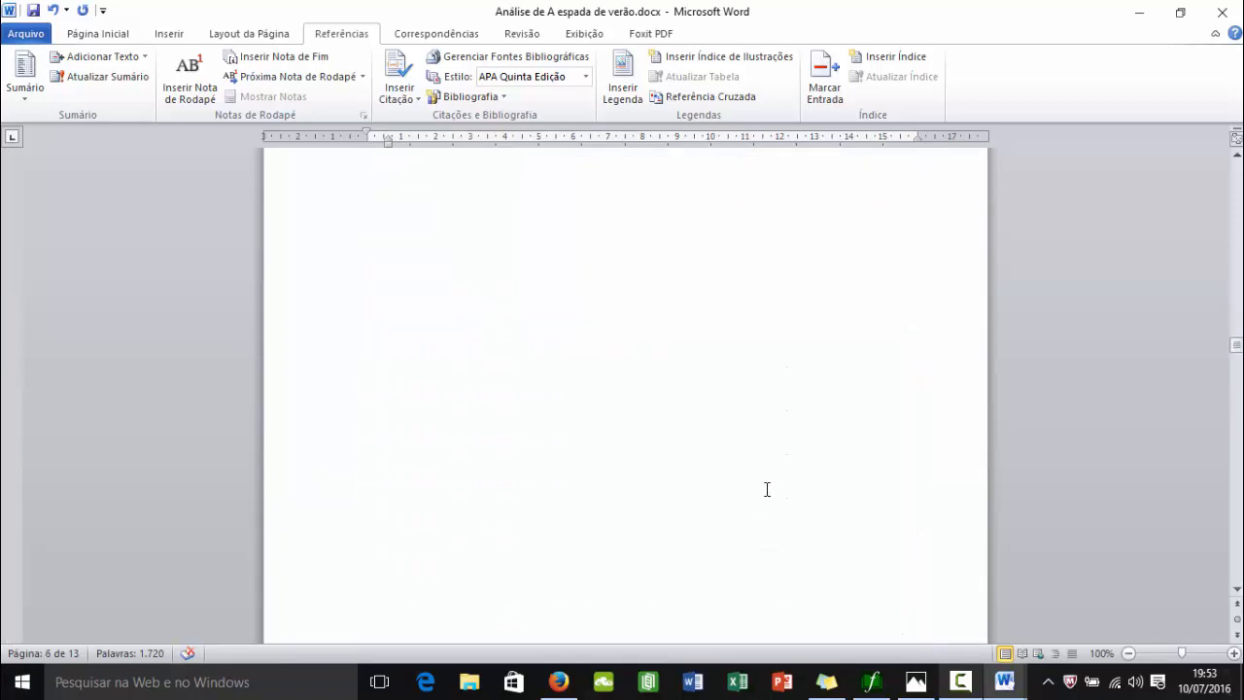
scroll(767, 496, "down", 12)
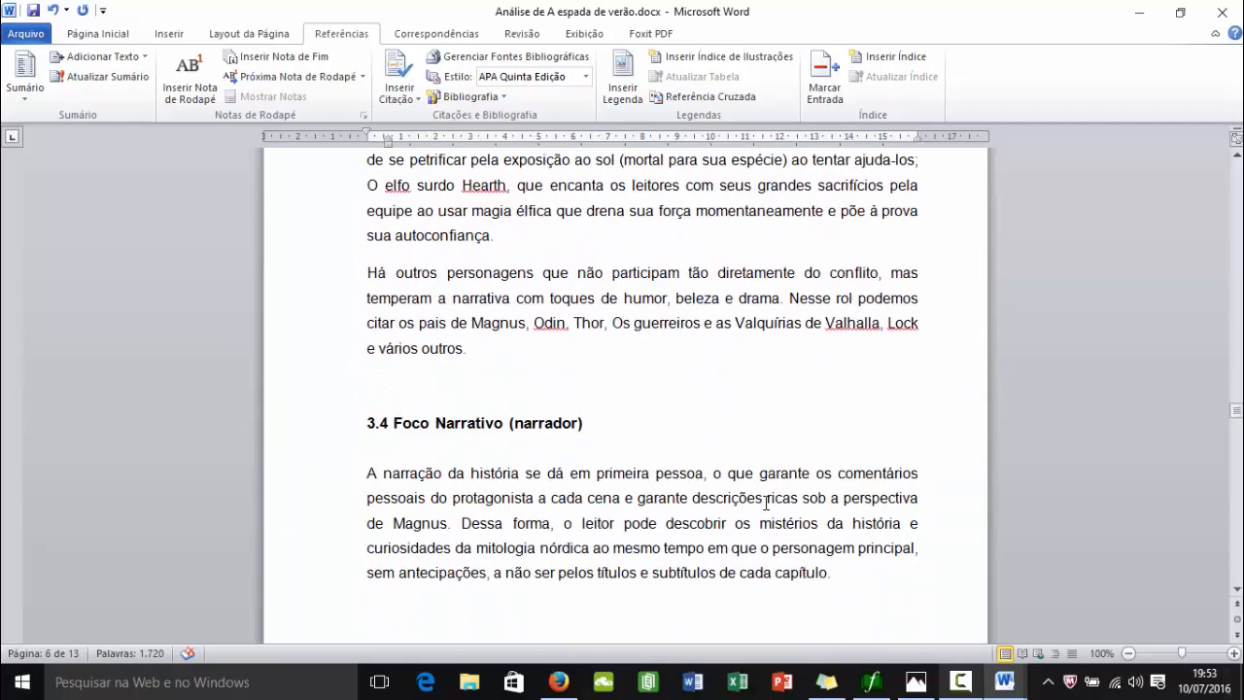
scroll(767, 499, "up", 16)
scroll(767, 502, "up", 20)
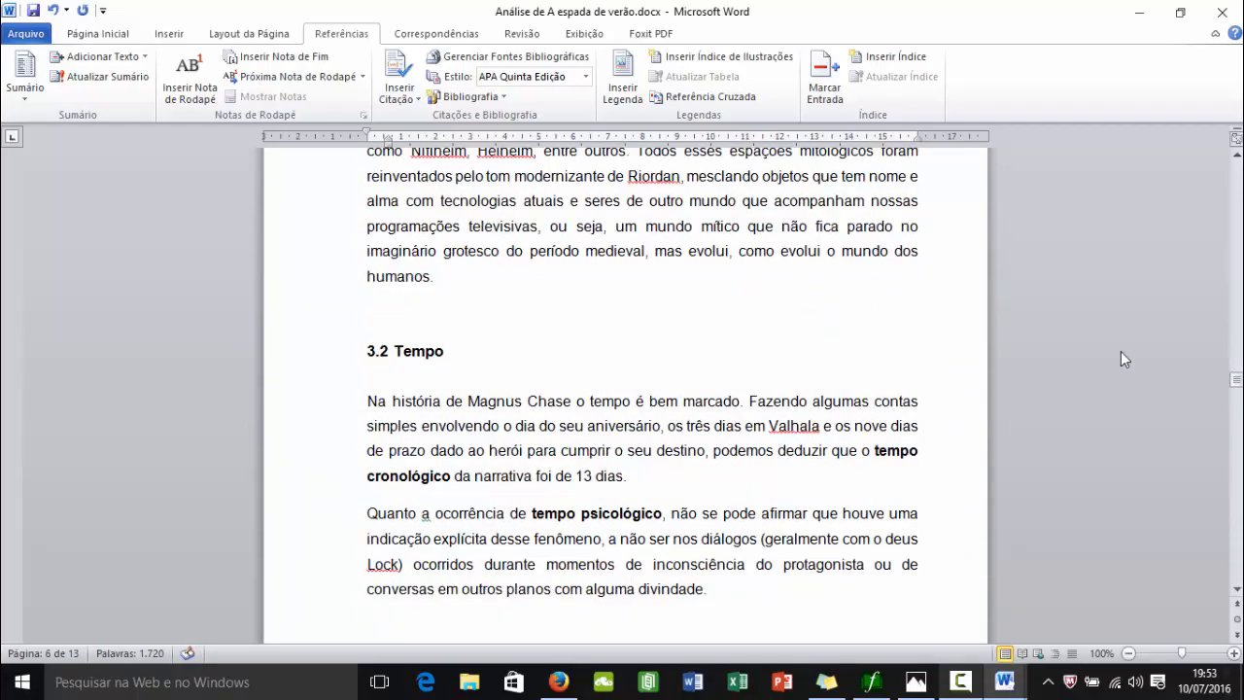
scroll(989, 389, "up", 20)
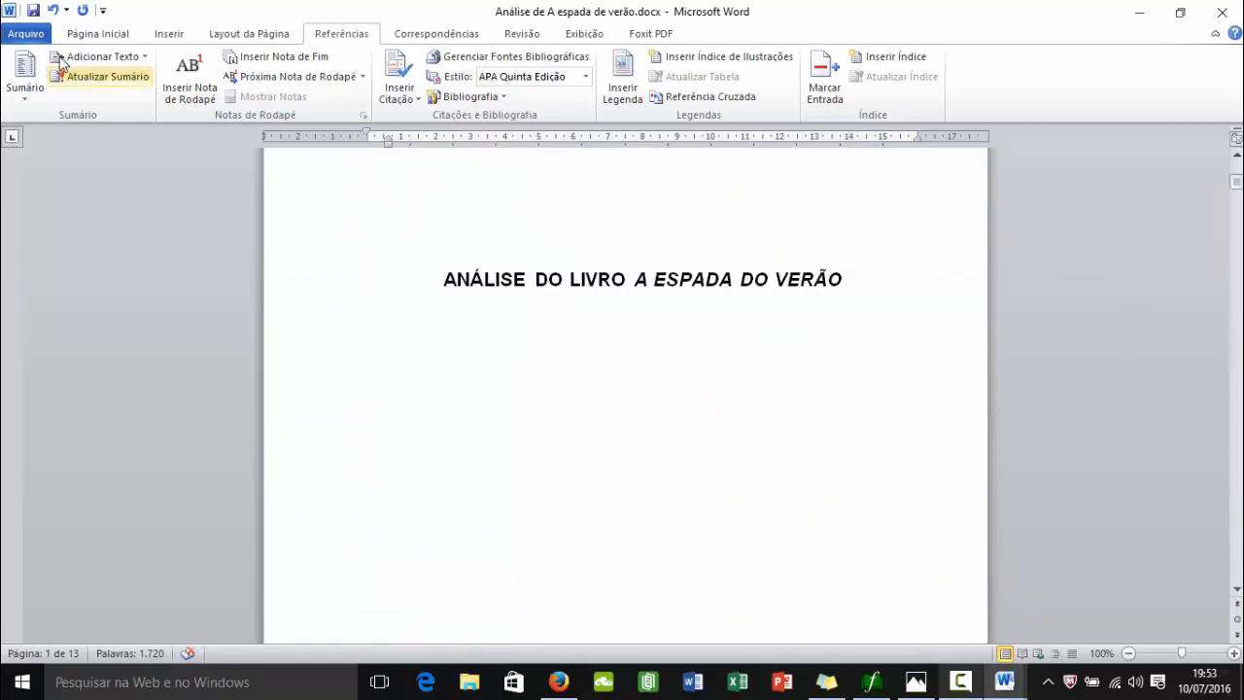
Save the document and publish it as Análise de A espada de verão.pdf in the Trabalho a espada do Verão folder, optimized as Padrão.
left_click(34, 11)
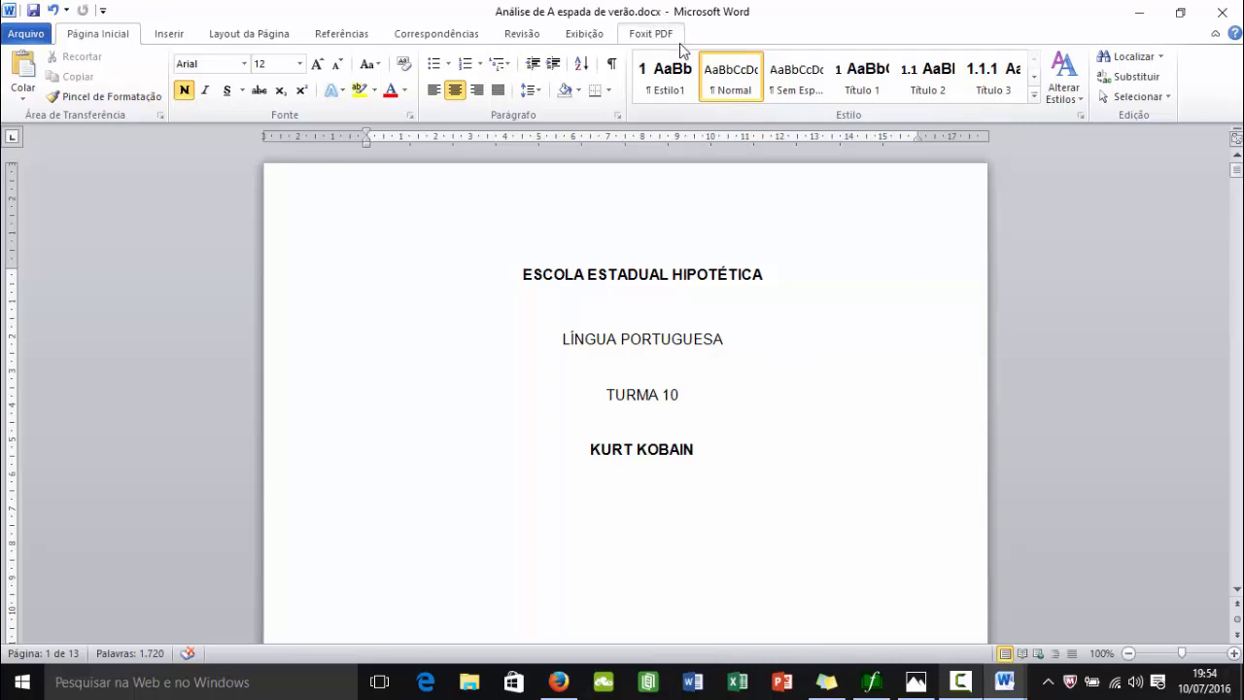
left_click(26, 34)
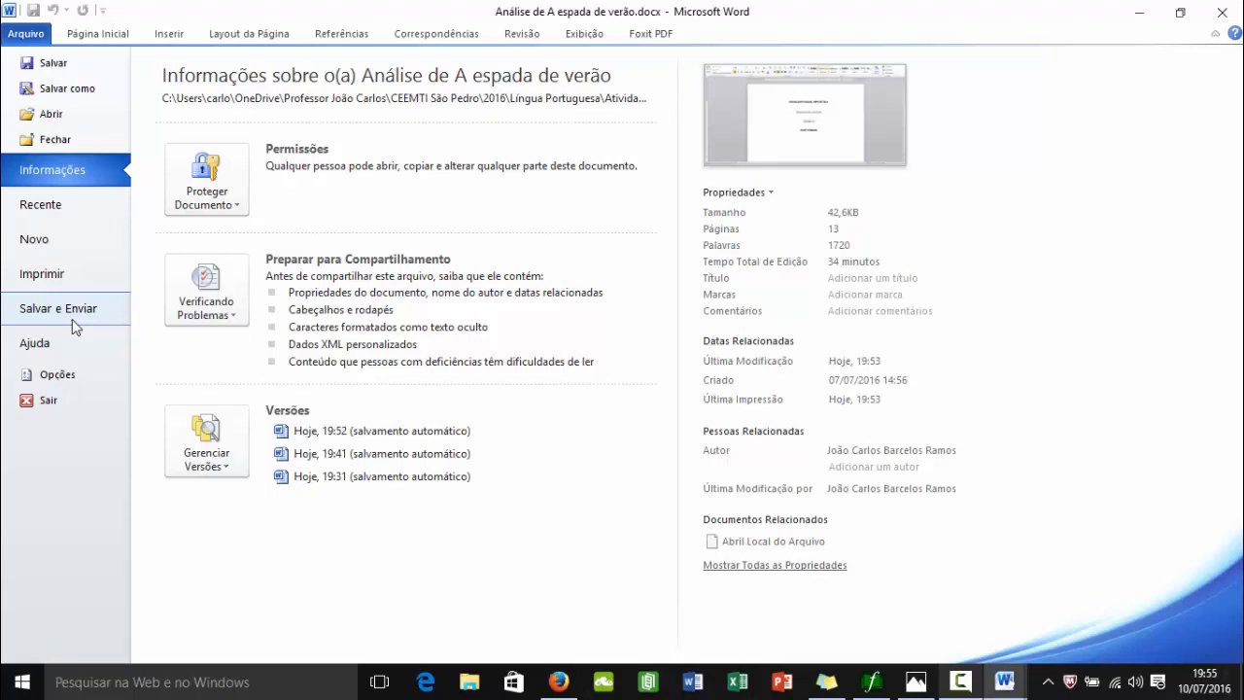
left_click(100, 309)
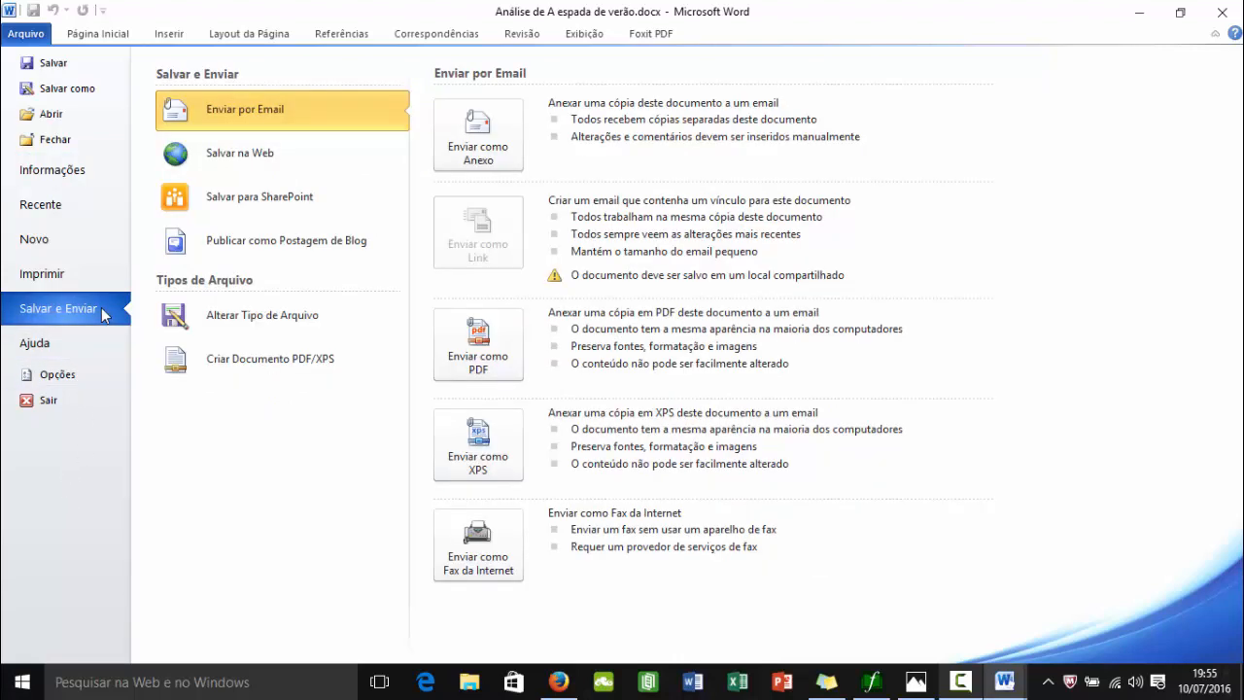
left_click(257, 359)
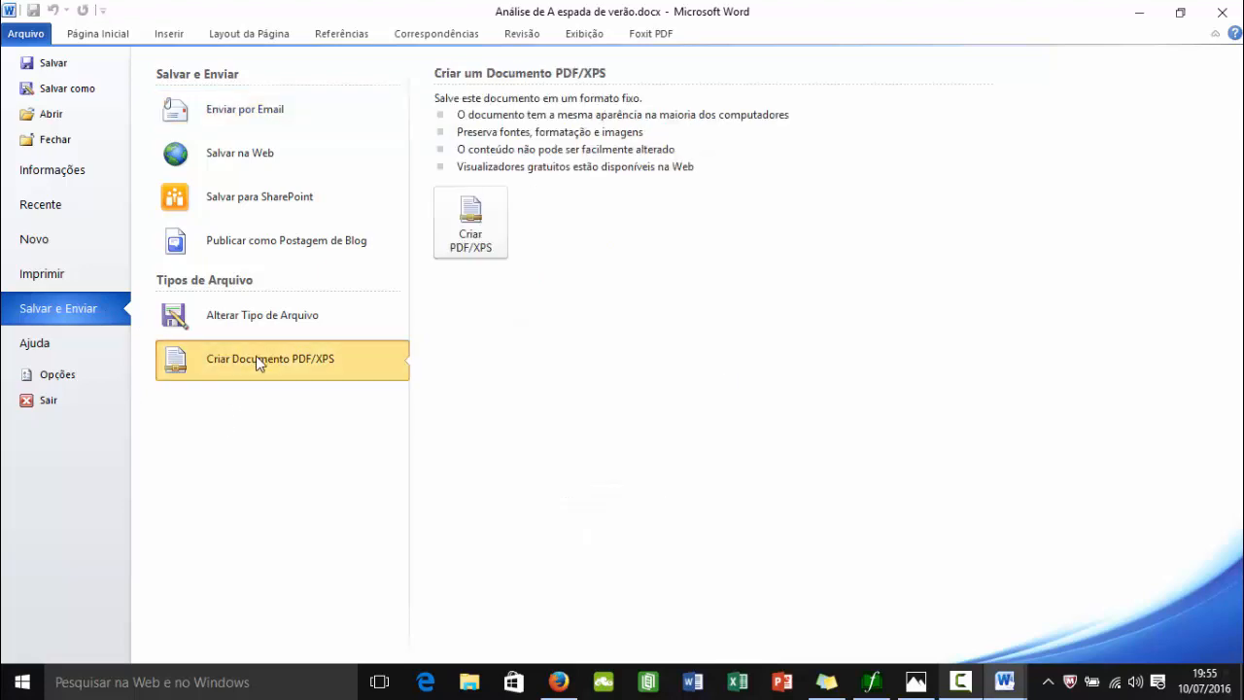
left_click(474, 229)
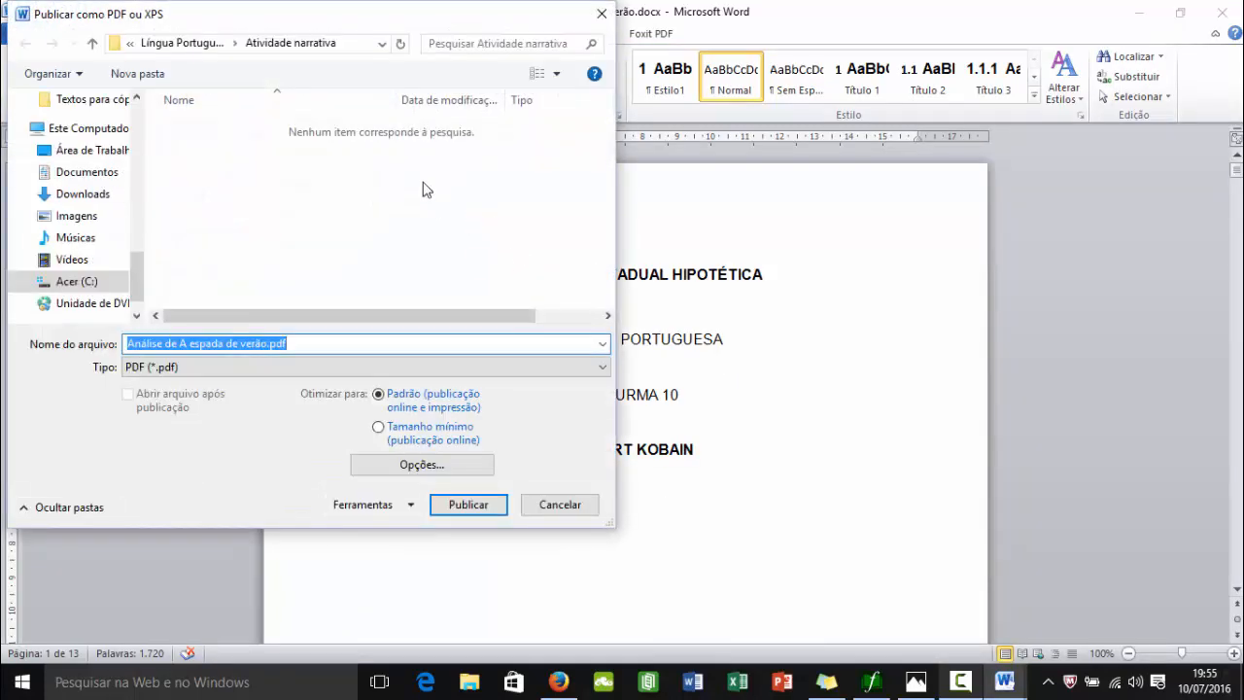
left_click(633, 508)
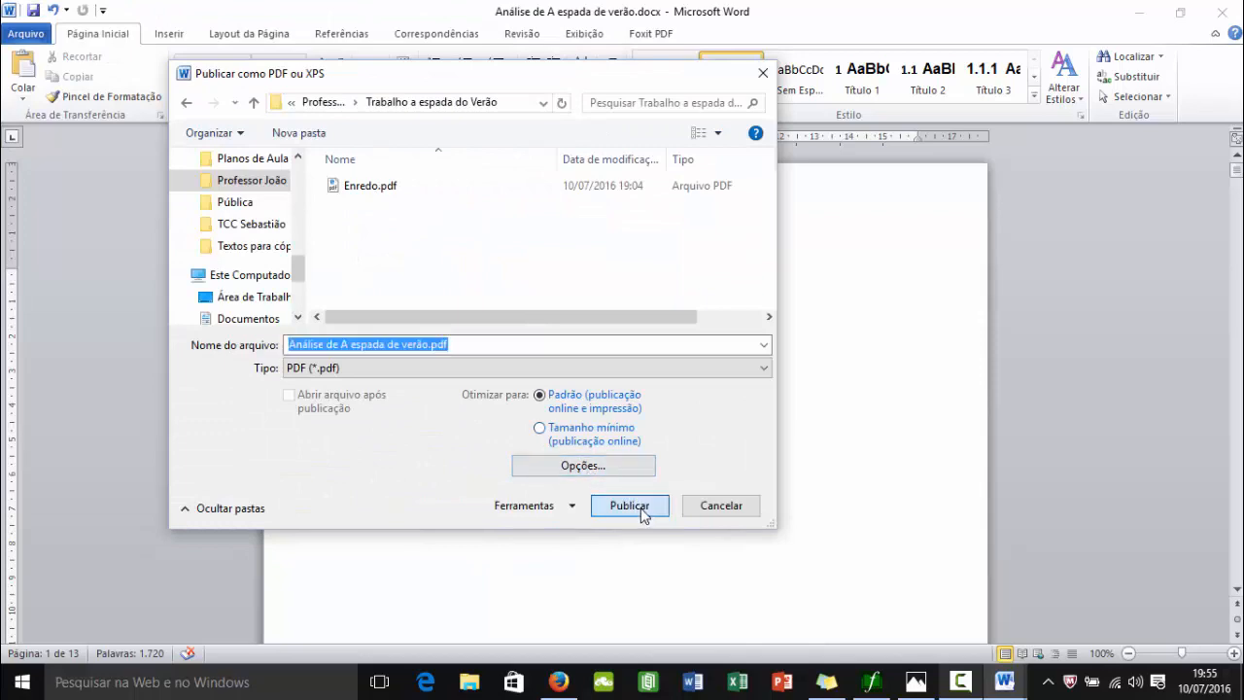
Look through the pages of the published PDF in Microsoft Edge, checking the headings, page numbers and text layout.
scroll(639, 513, "down", 3)
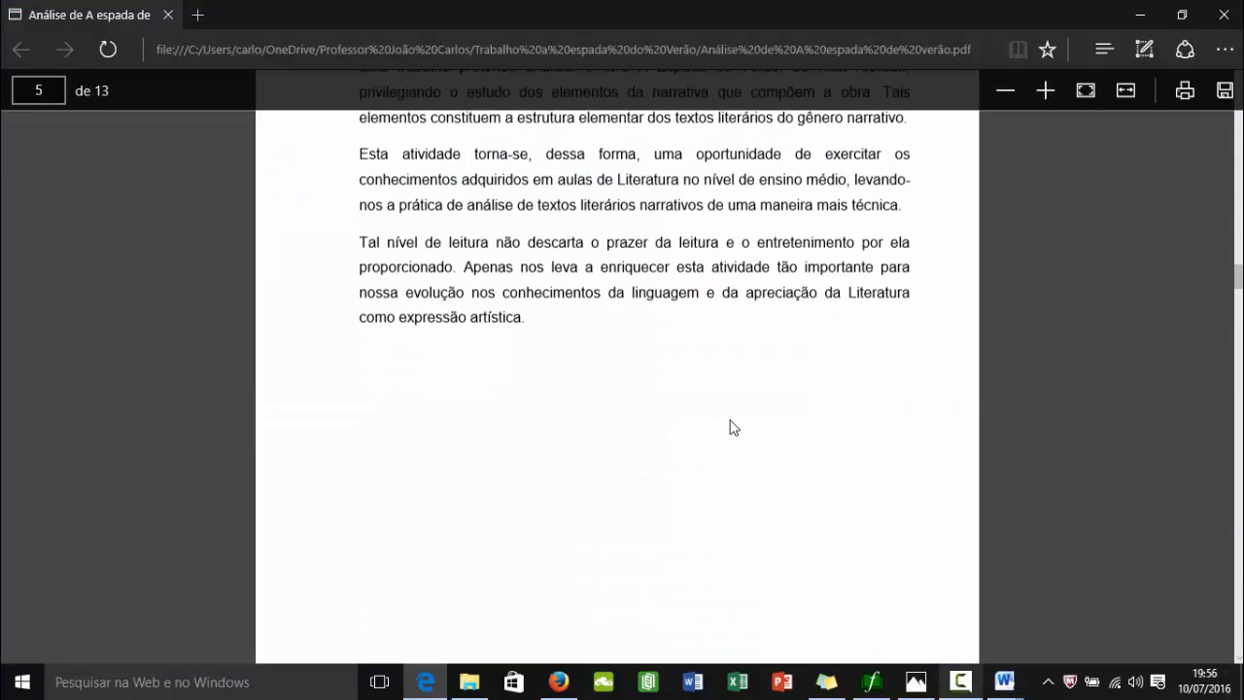
scroll(733, 428, "down", 5)
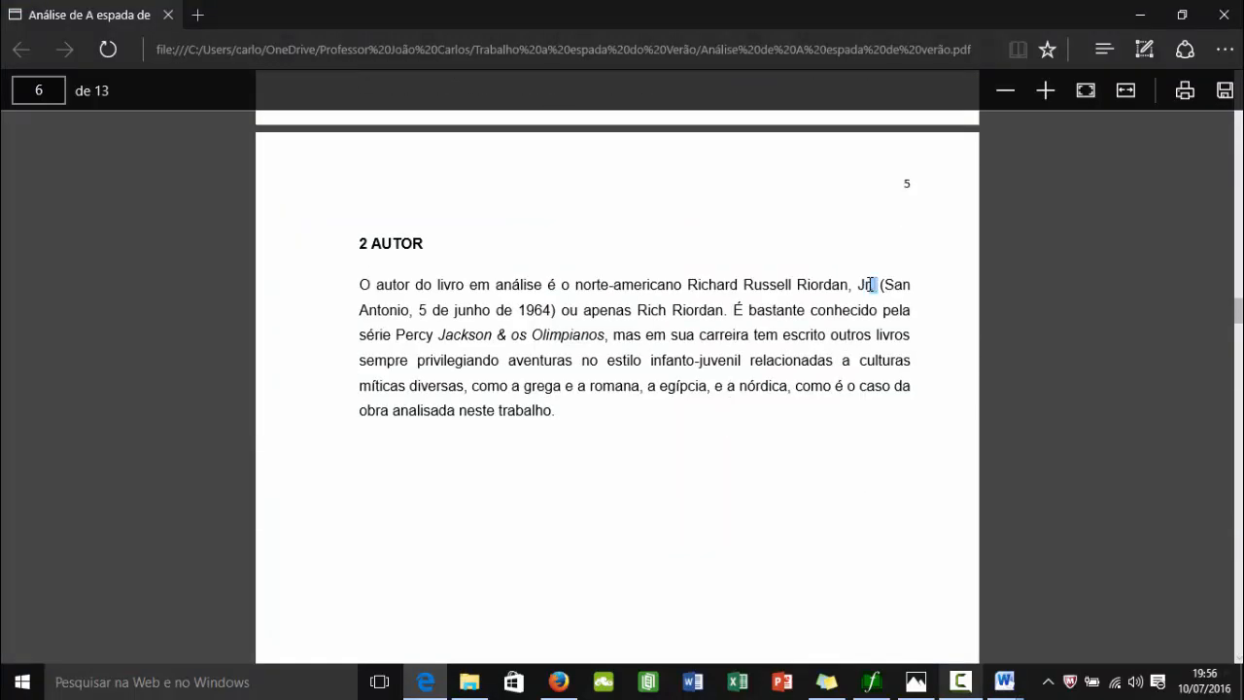
left_click(734, 303)
scroll(532, 309, "down", 15)
scroll(552, 345, "down", 20)
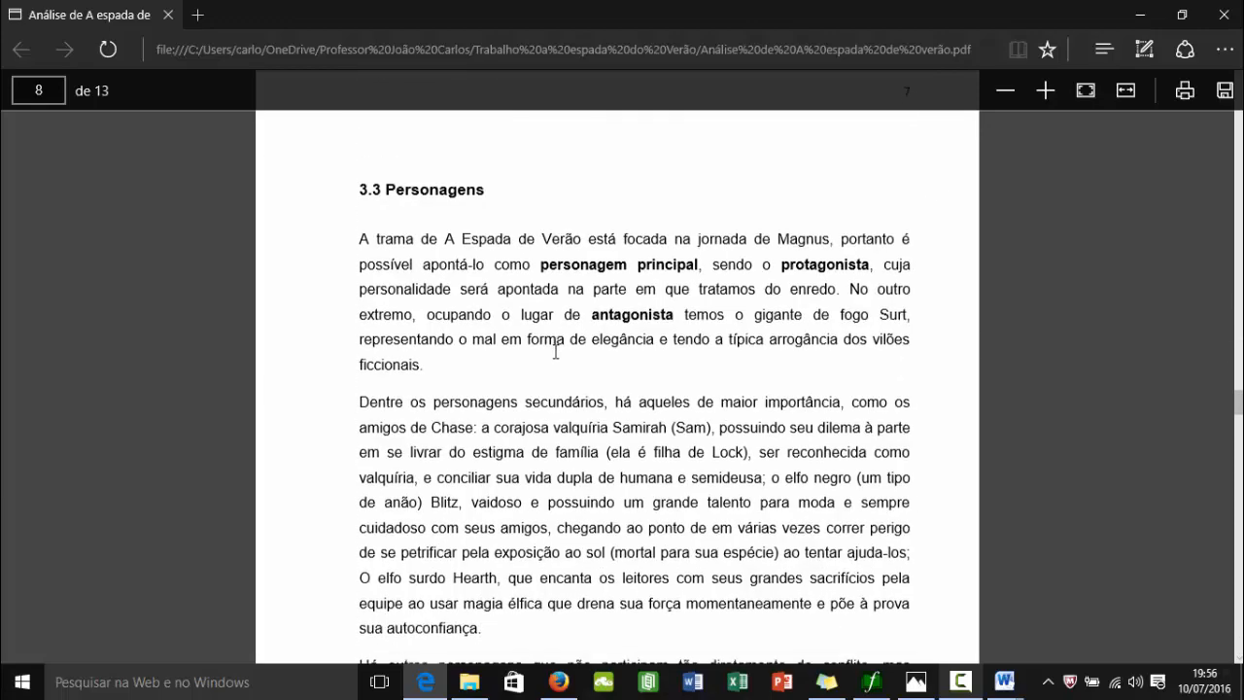
scroll(558, 363, "down", 20)
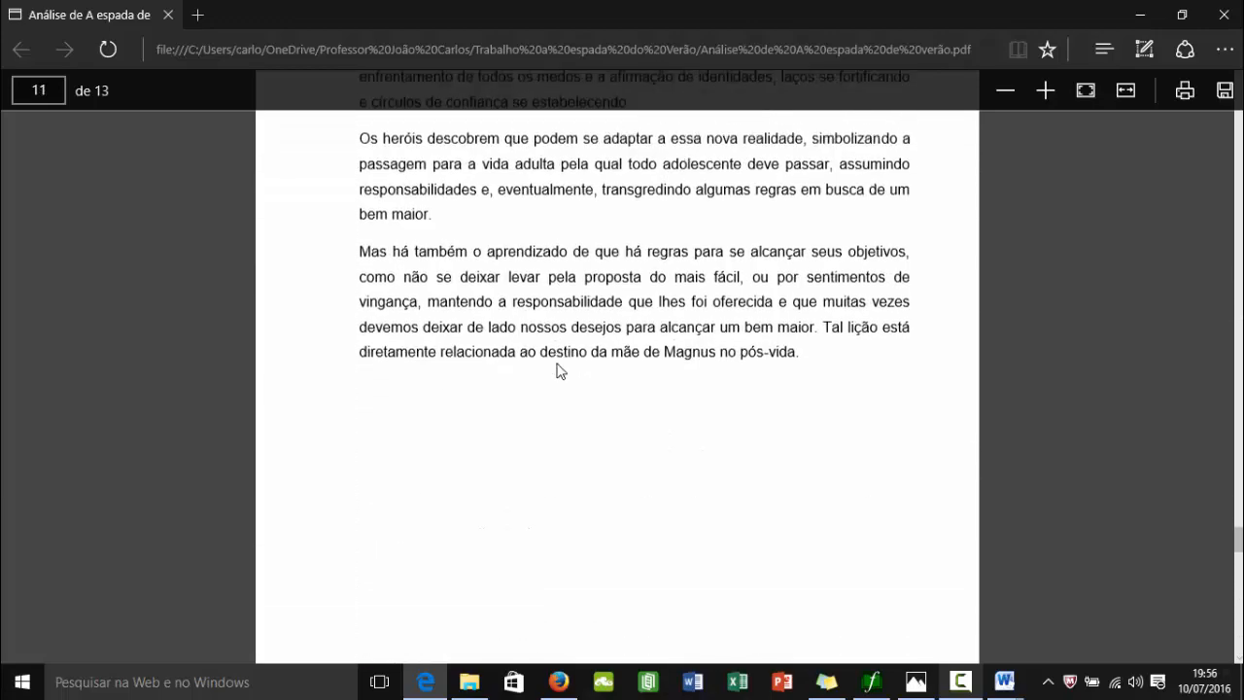